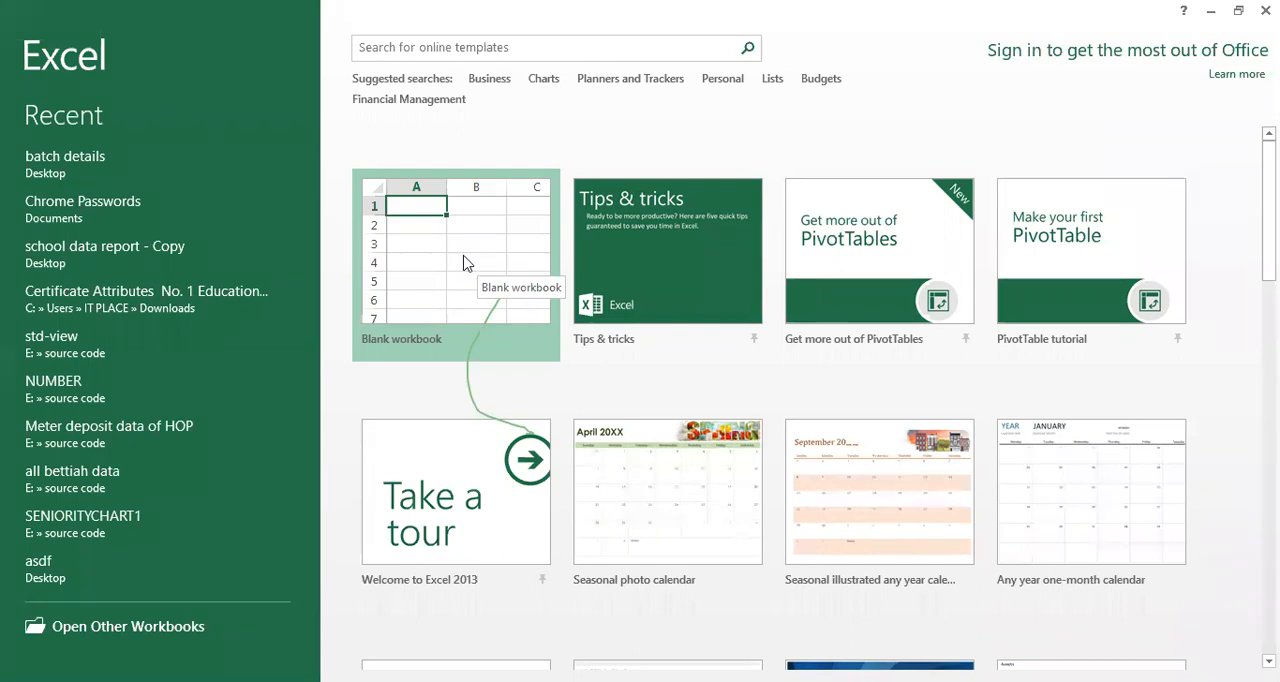
Create a new blank workbook
click(463, 263)
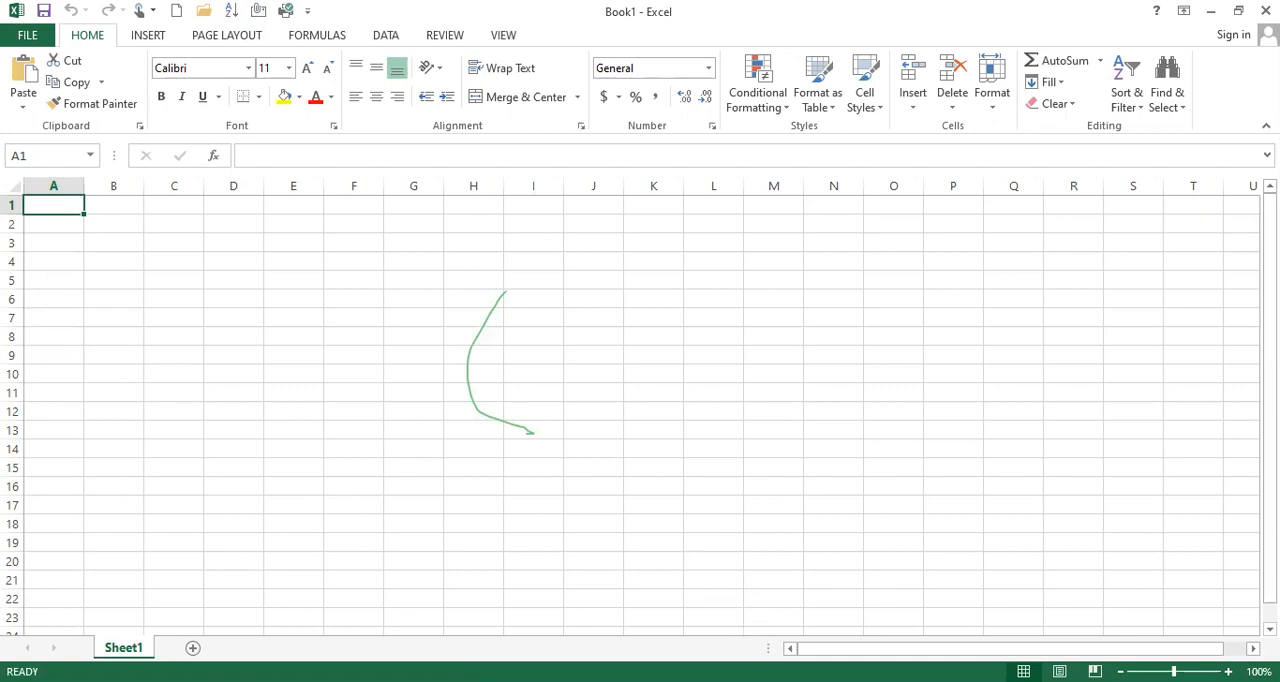
click(785, 620)
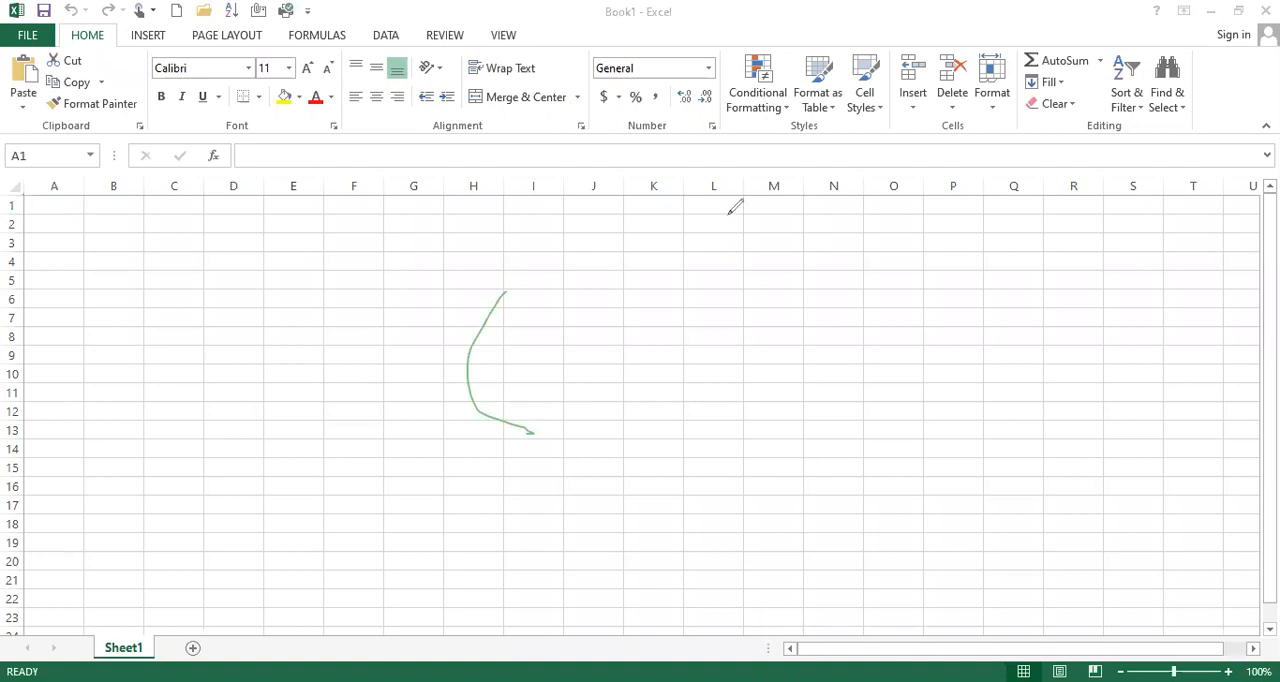
click(474, 380)
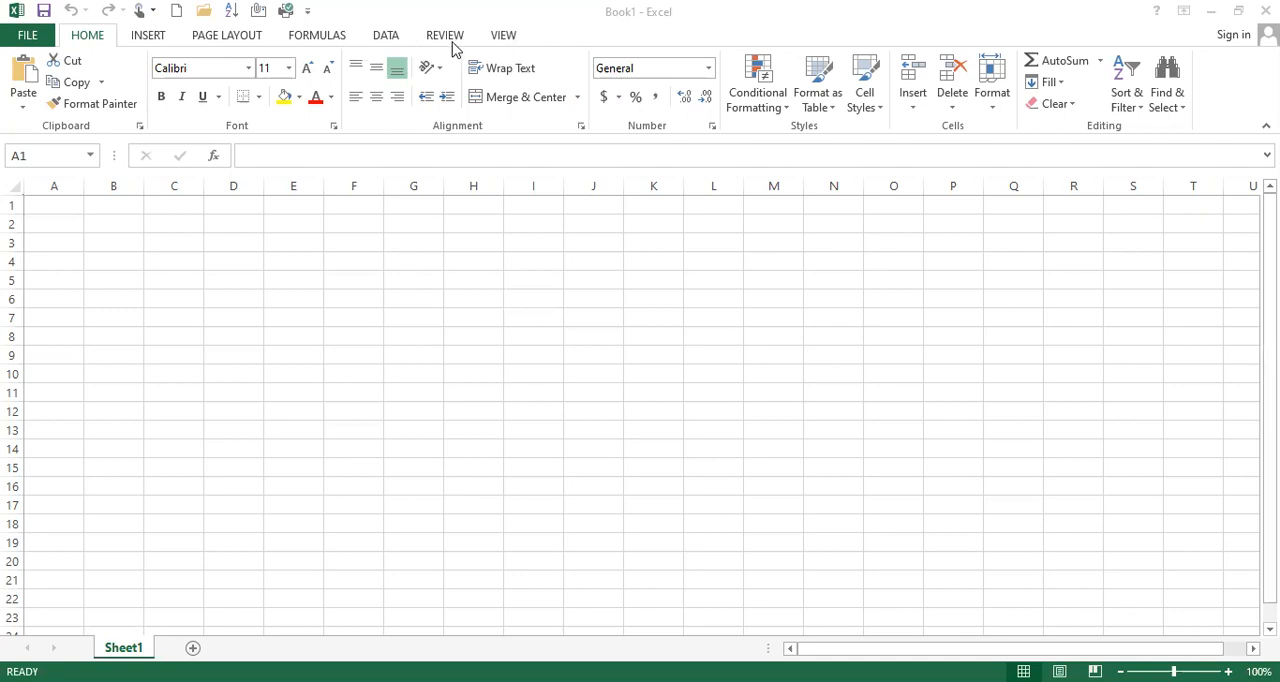
Look through the page layout, formula and data command sets available for the blank workbook
click(226, 35)
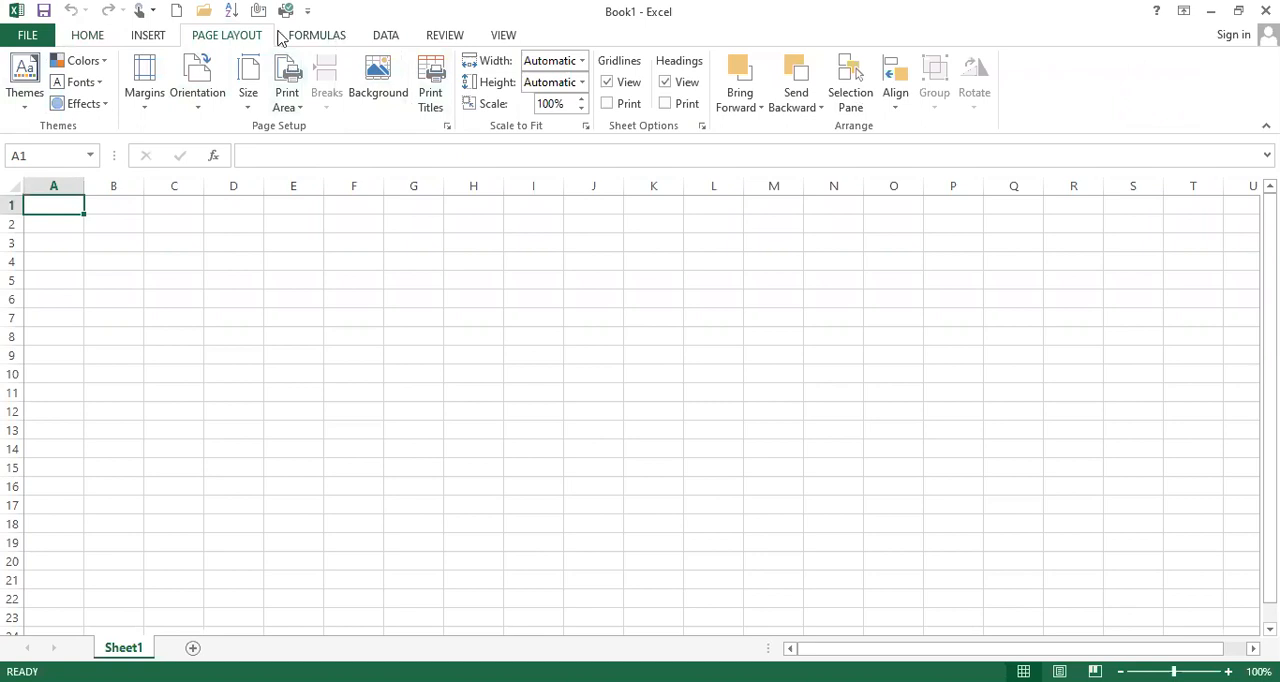
click(322, 37)
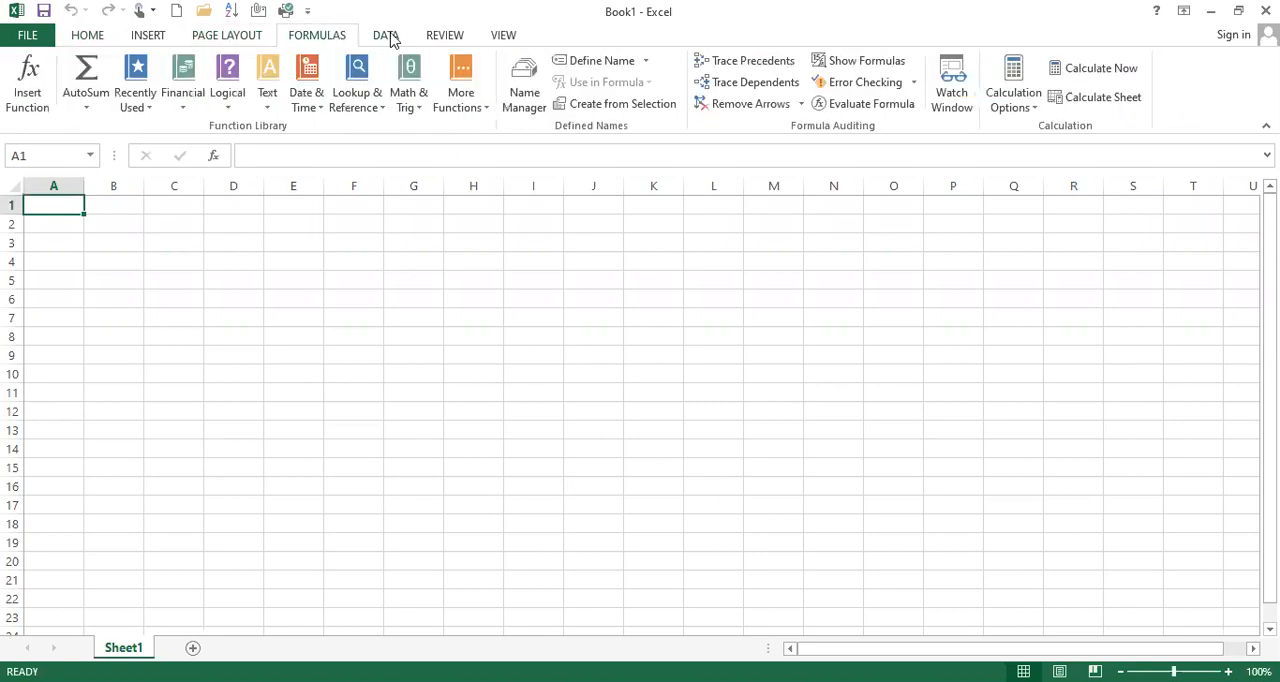
click(386, 36)
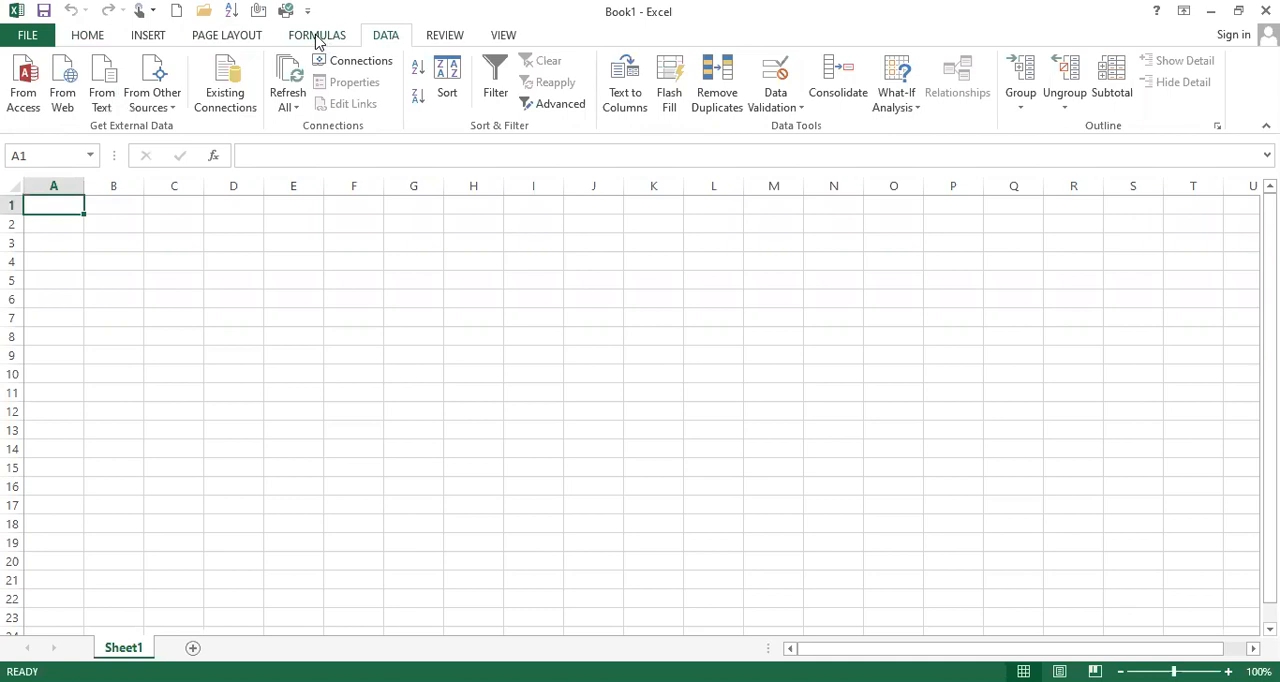
click(320, 38)
click(386, 40)
click(320, 42)
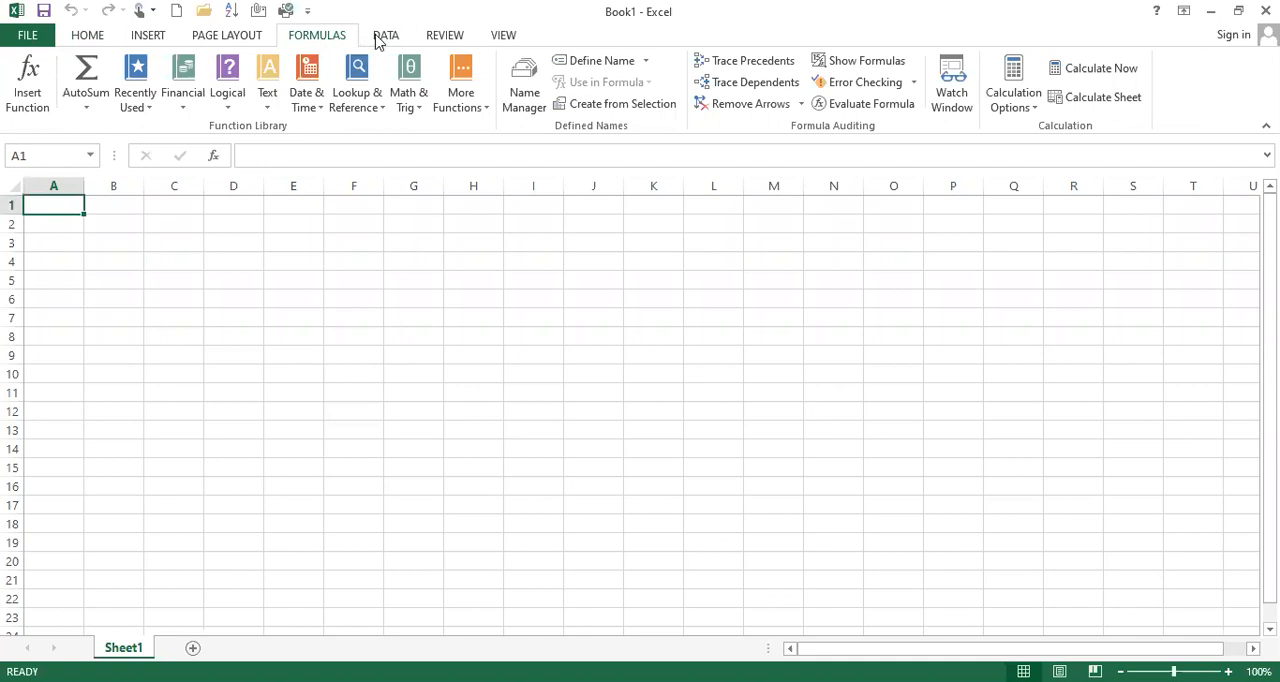
click(382, 38)
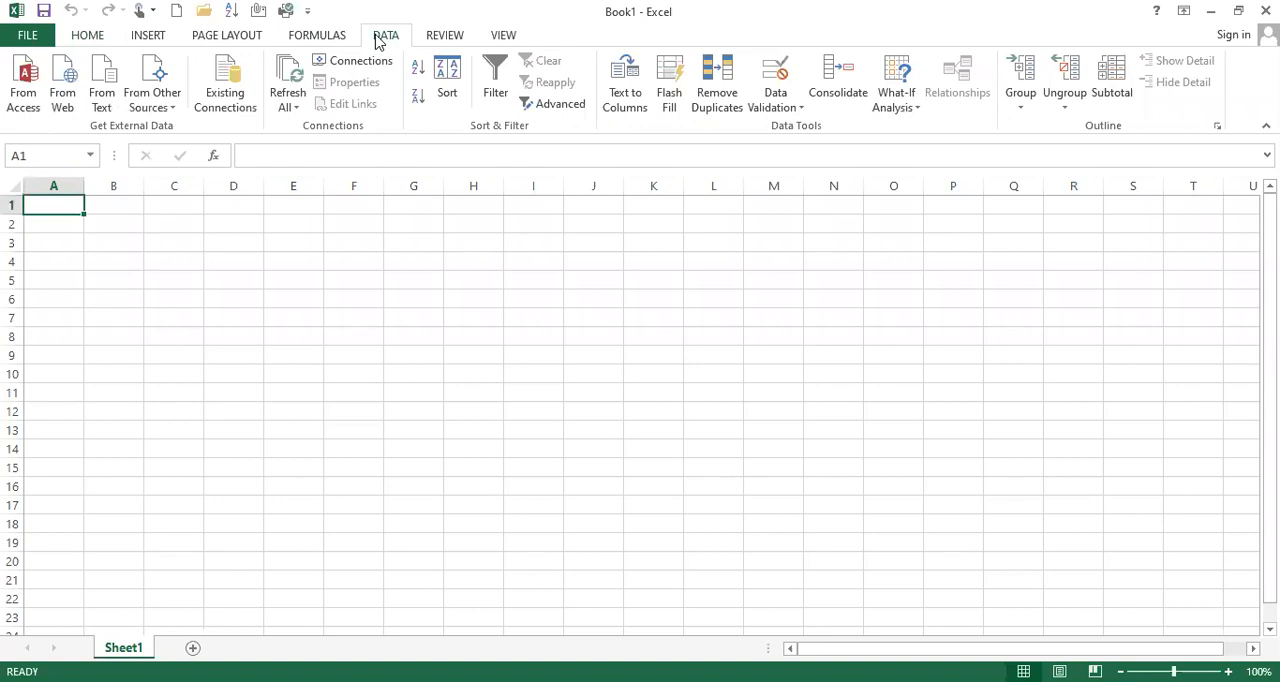
Examine the workbook's file information, the new-workbook templates, the recent workbooks and the save locations
click(26, 36)
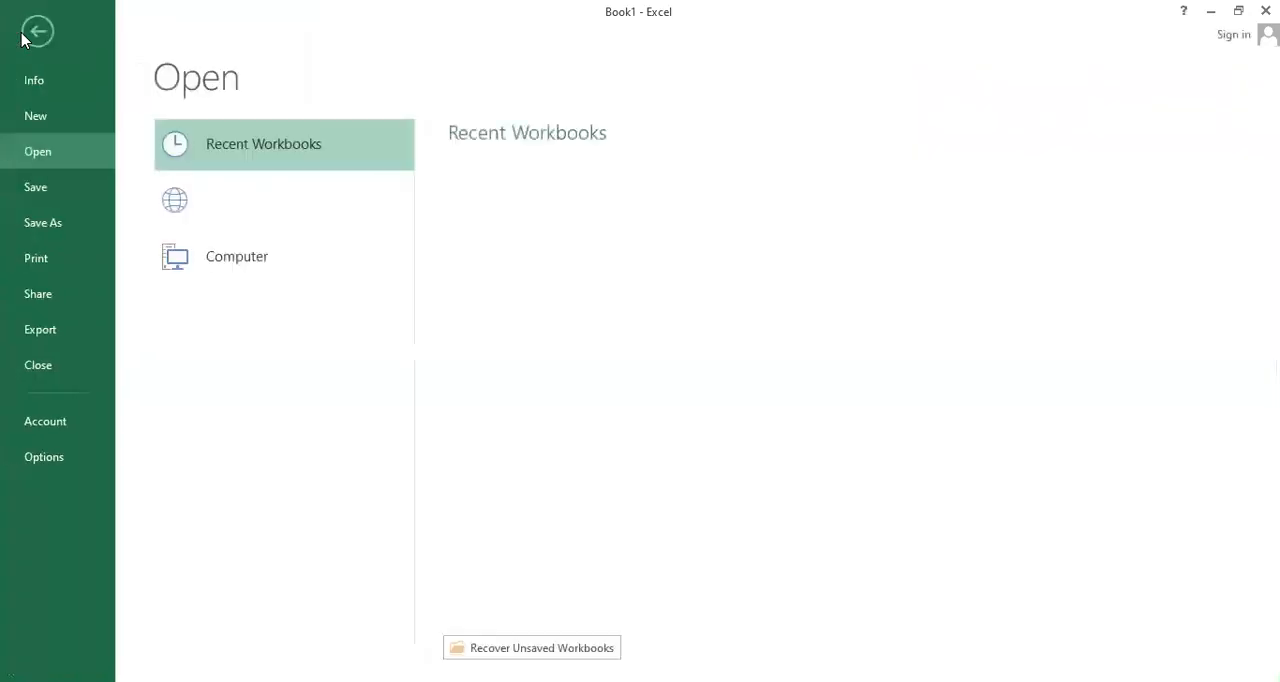
click(24, 35)
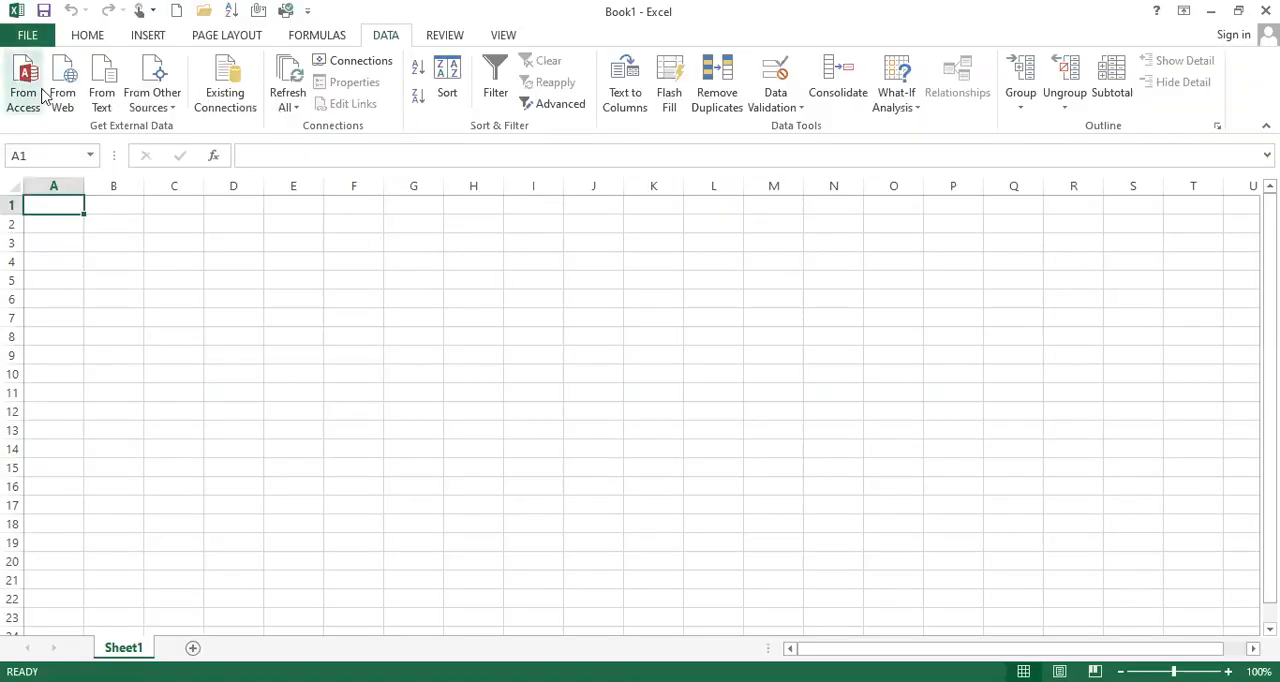
click(28, 36)
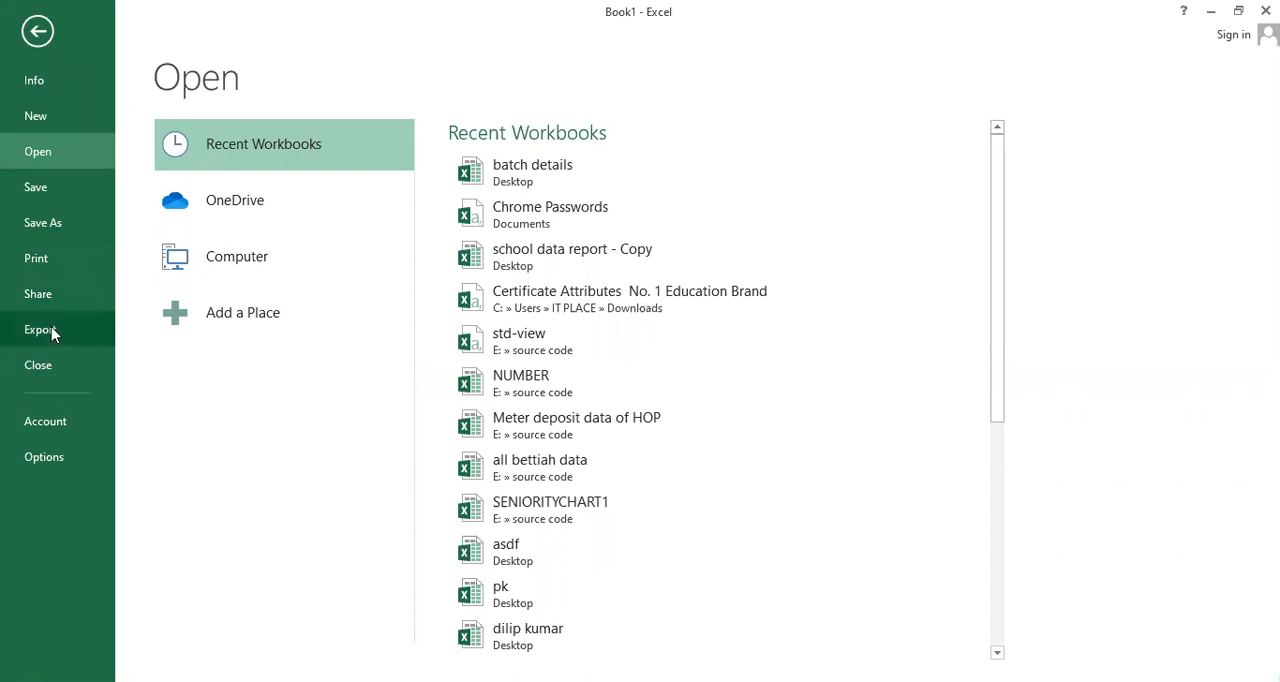
click(78, 82)
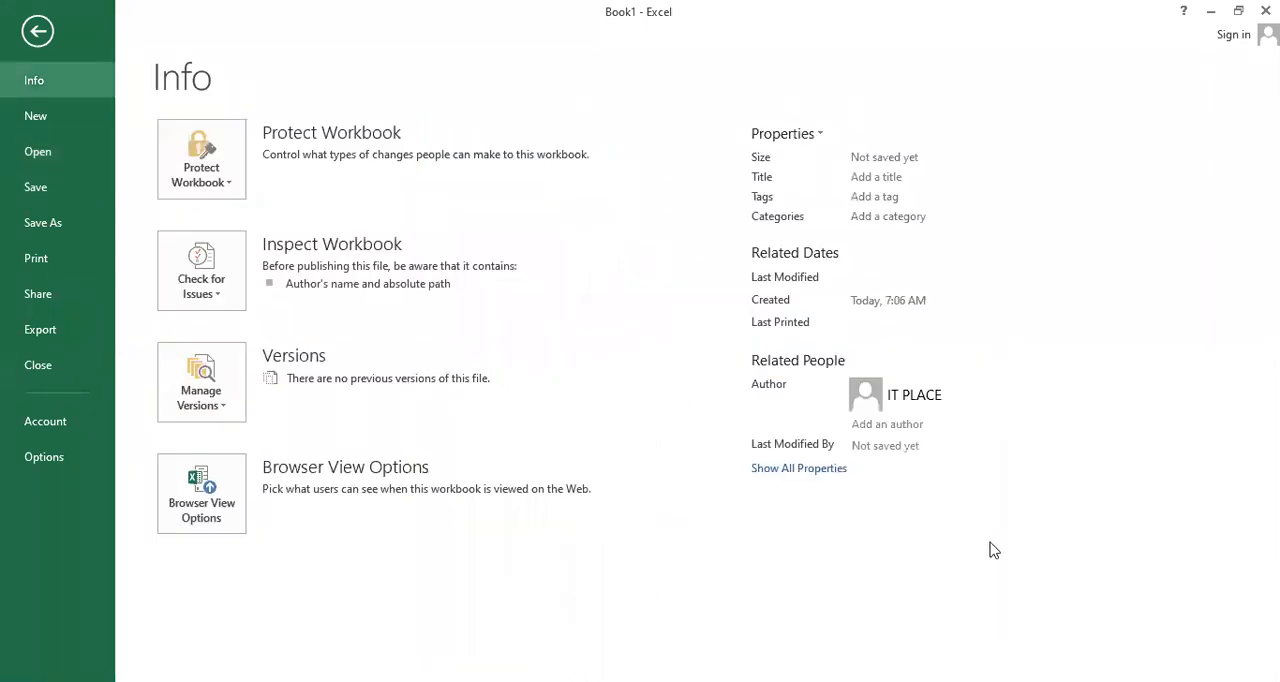
click(55, 128)
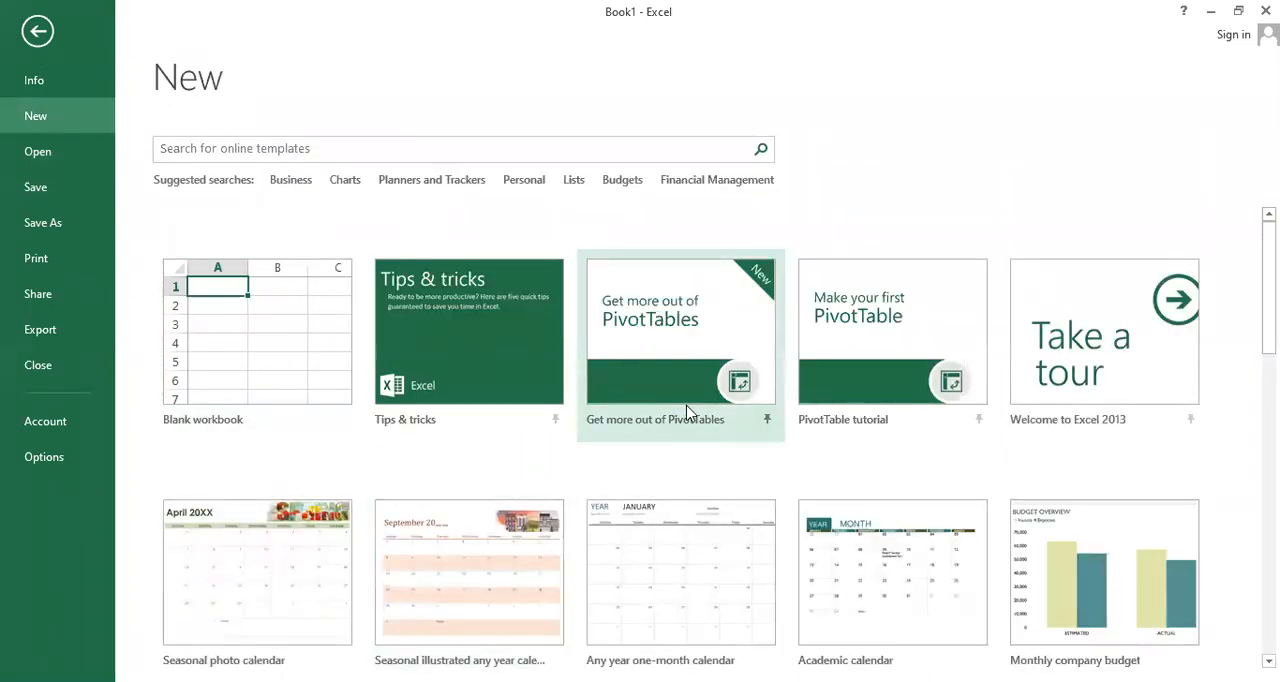
click(63, 163)
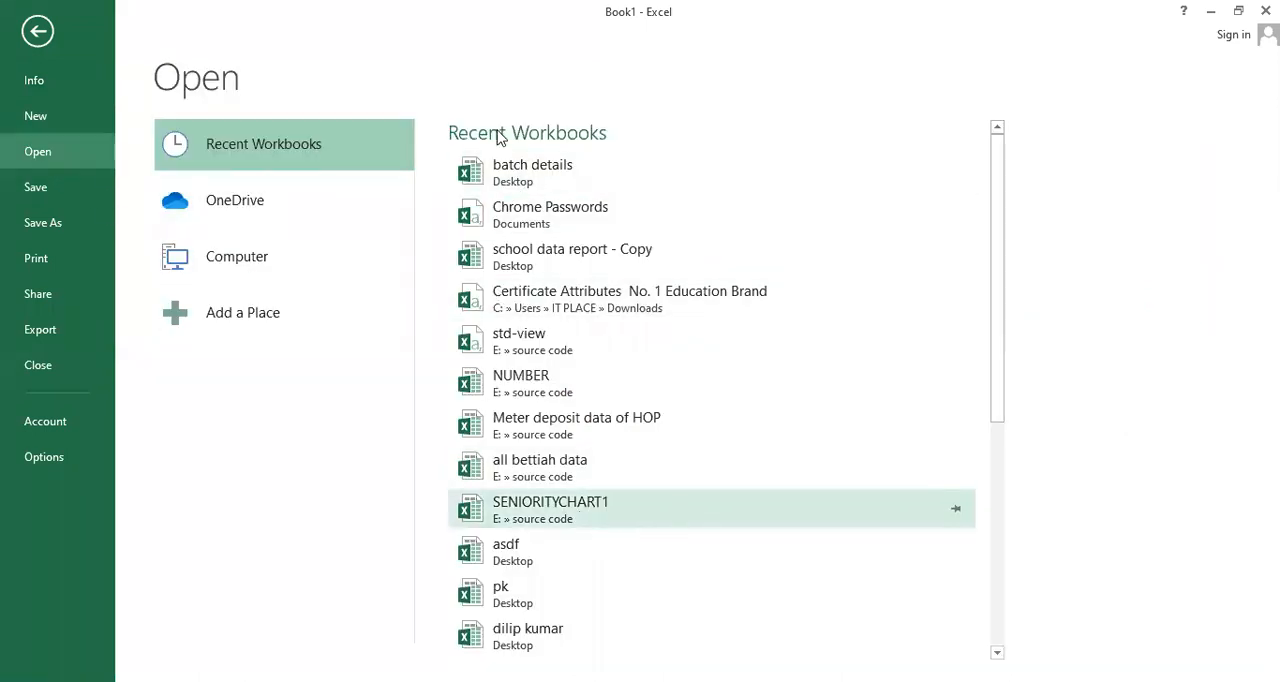
click(46, 191)
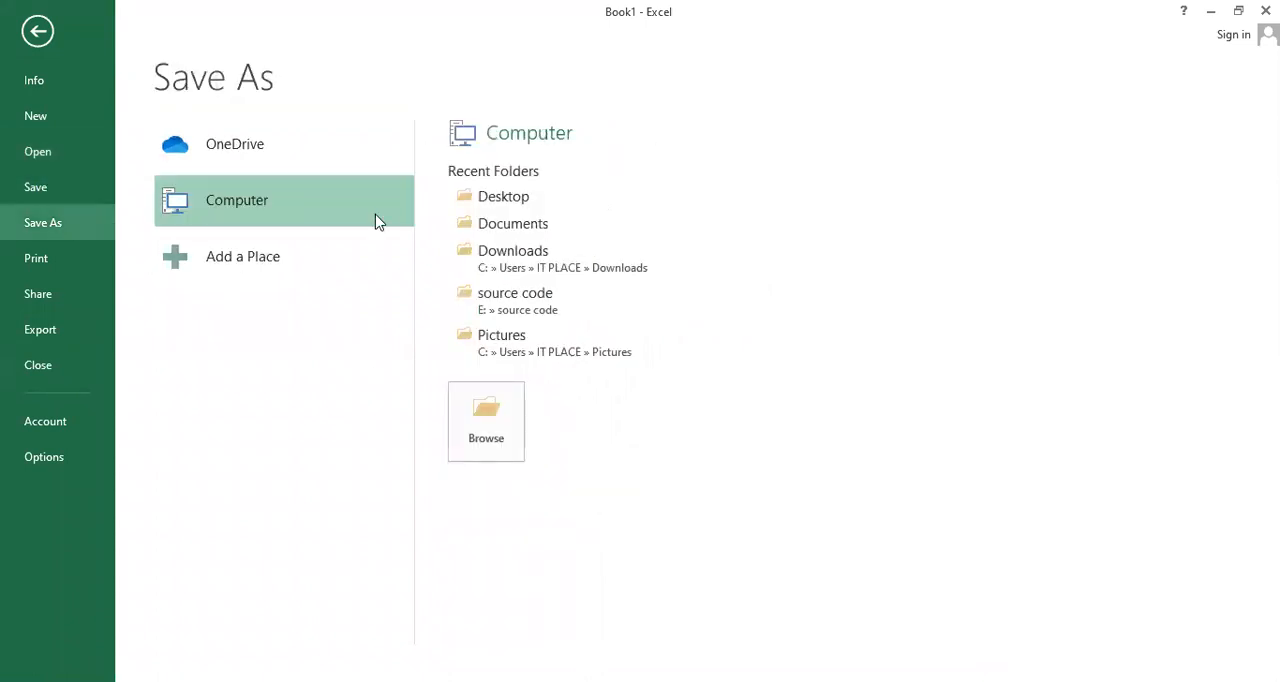
Examine the print settings, including the choices for page sides, orientation, paper size and margins
click(37, 258)
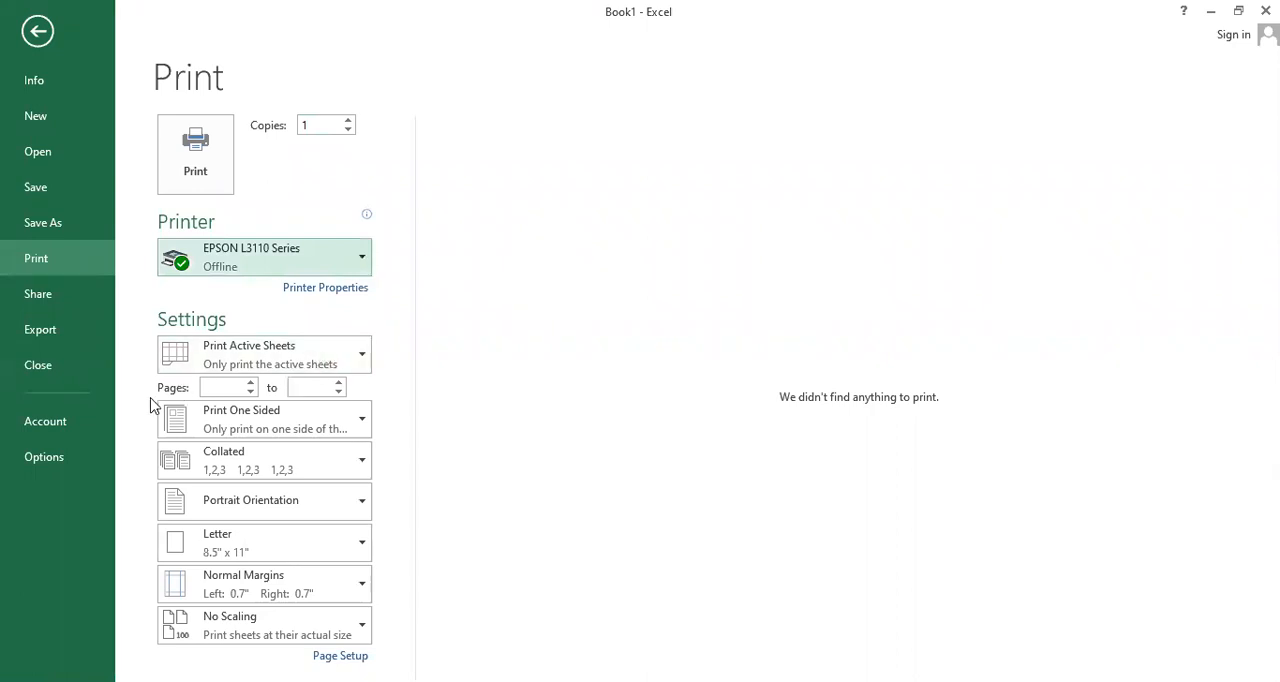
click(304, 391)
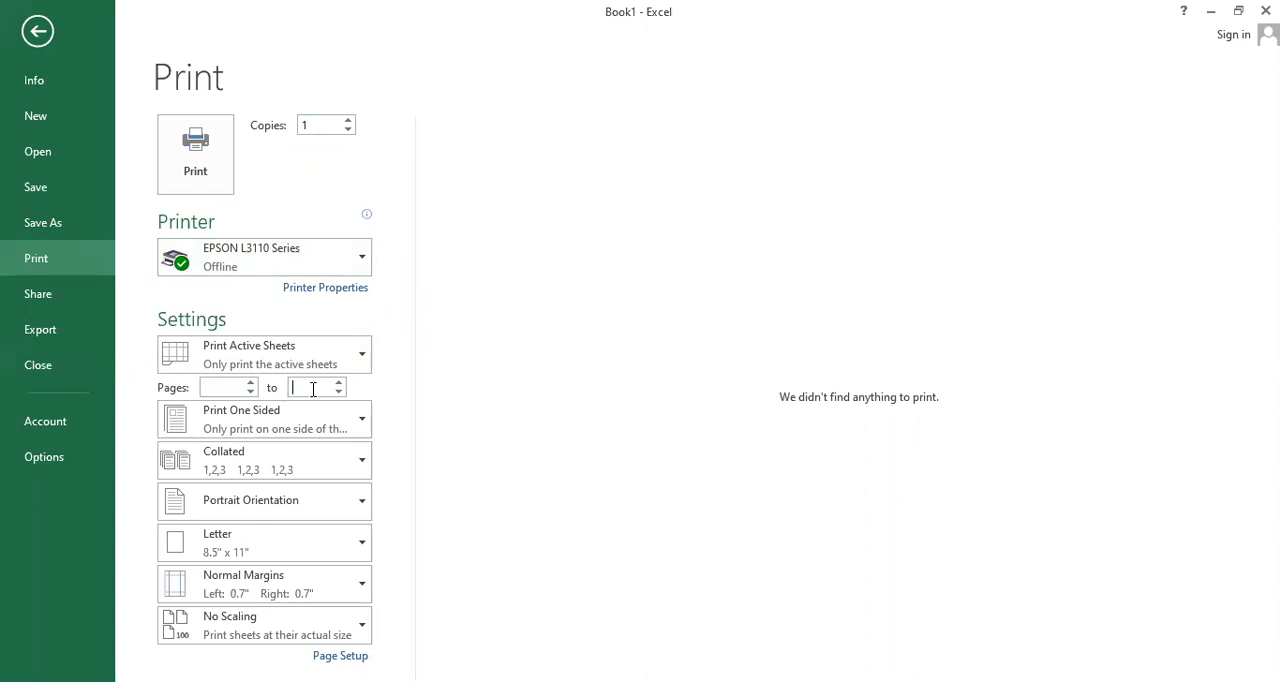
click(356, 421)
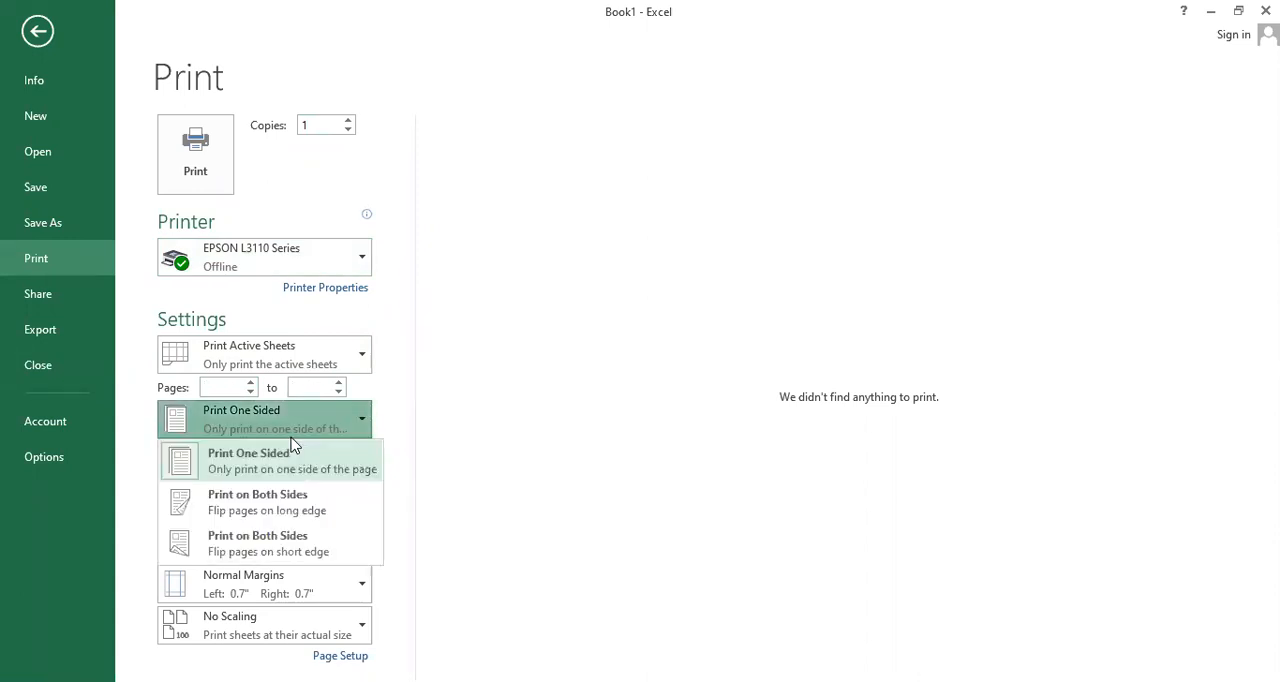
click(364, 422)
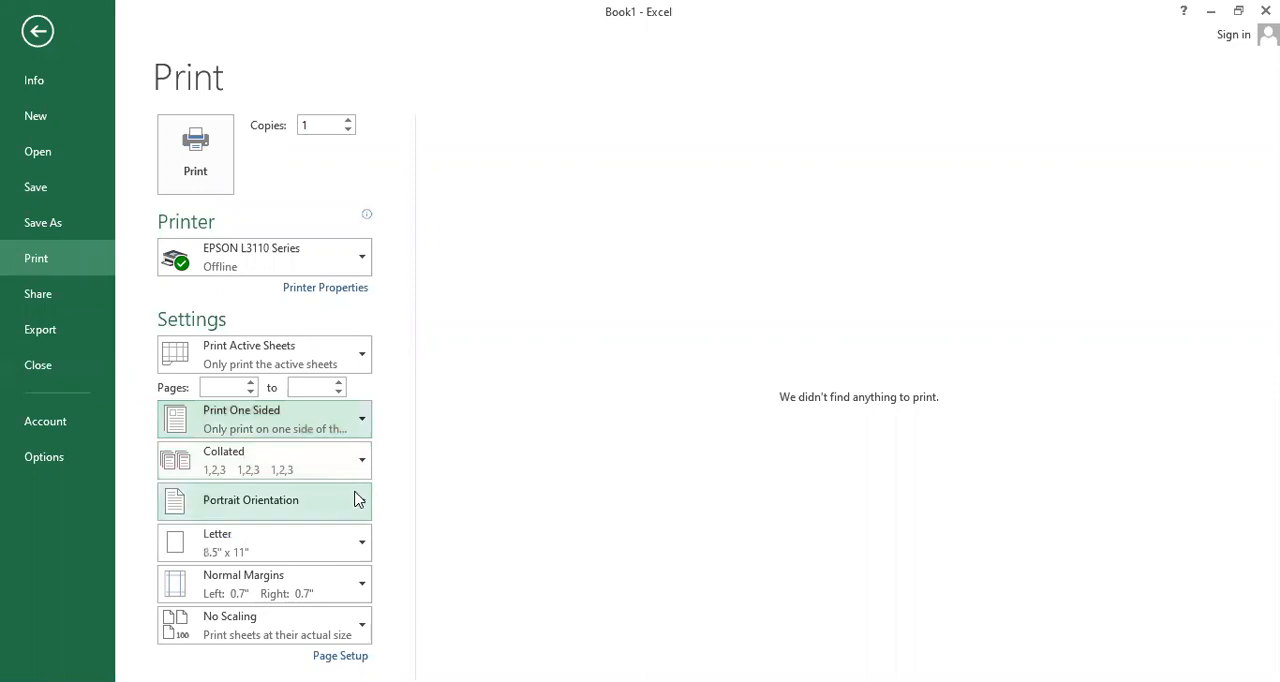
click(358, 510)
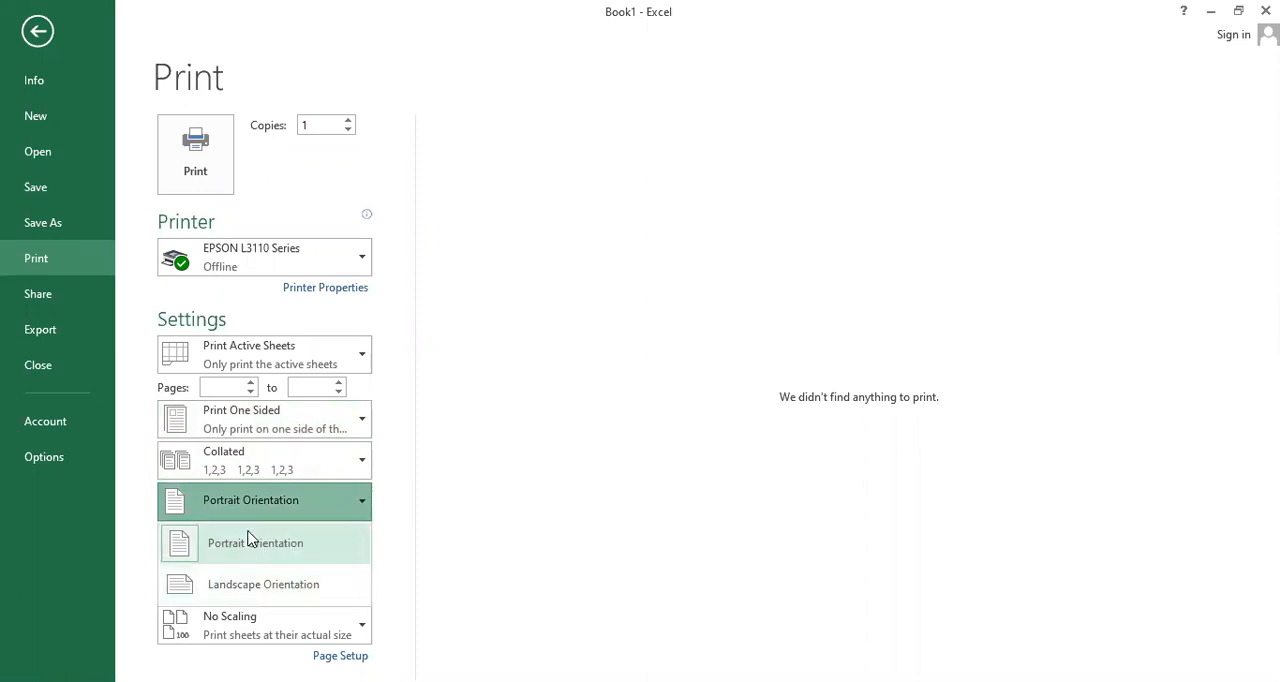
click(366, 508)
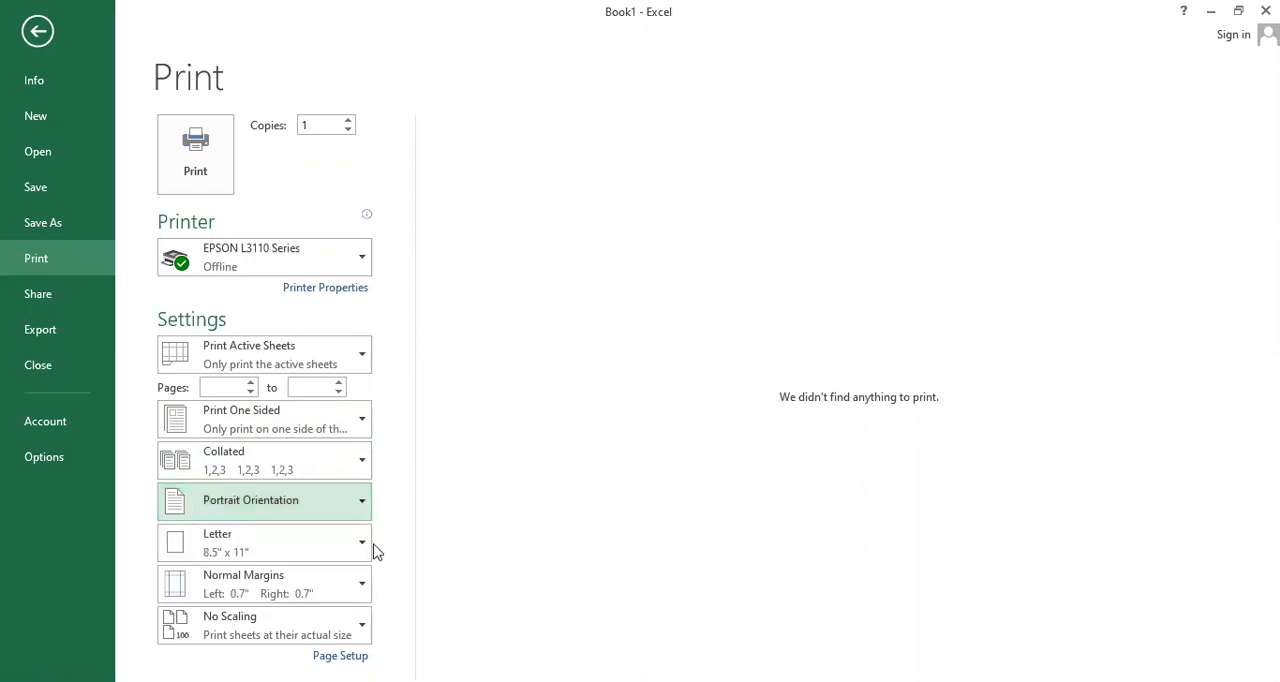
click(360, 543)
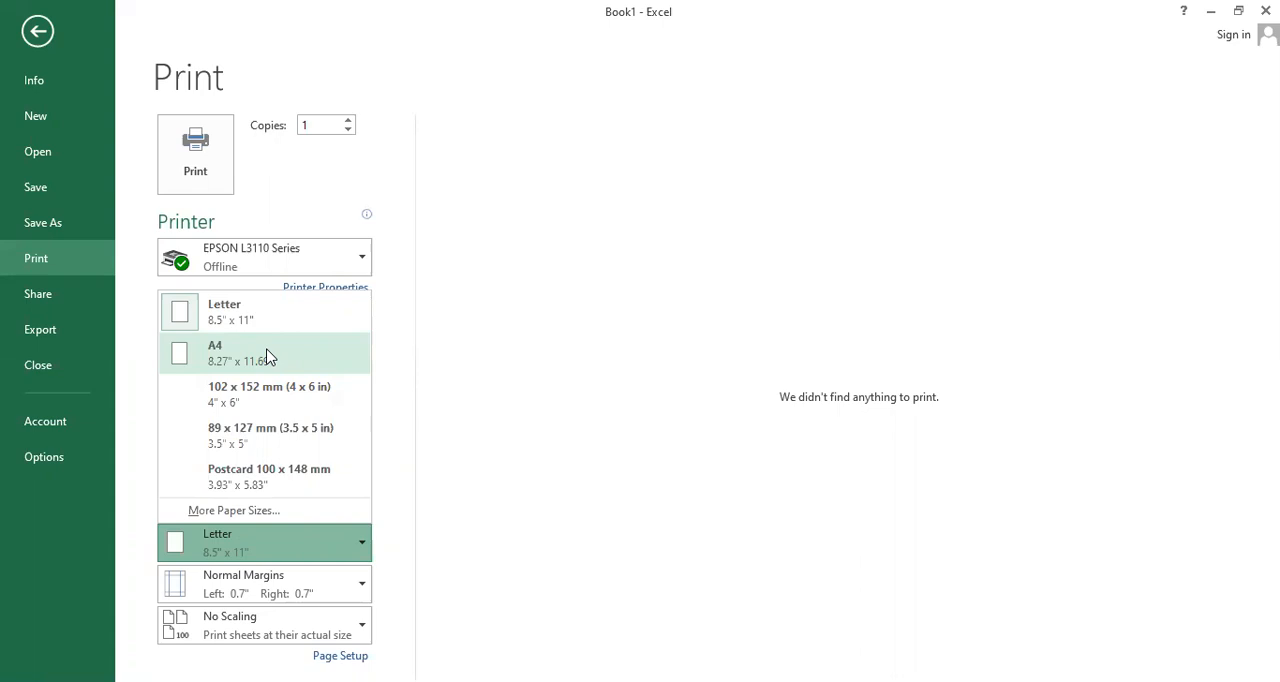
click(355, 583)
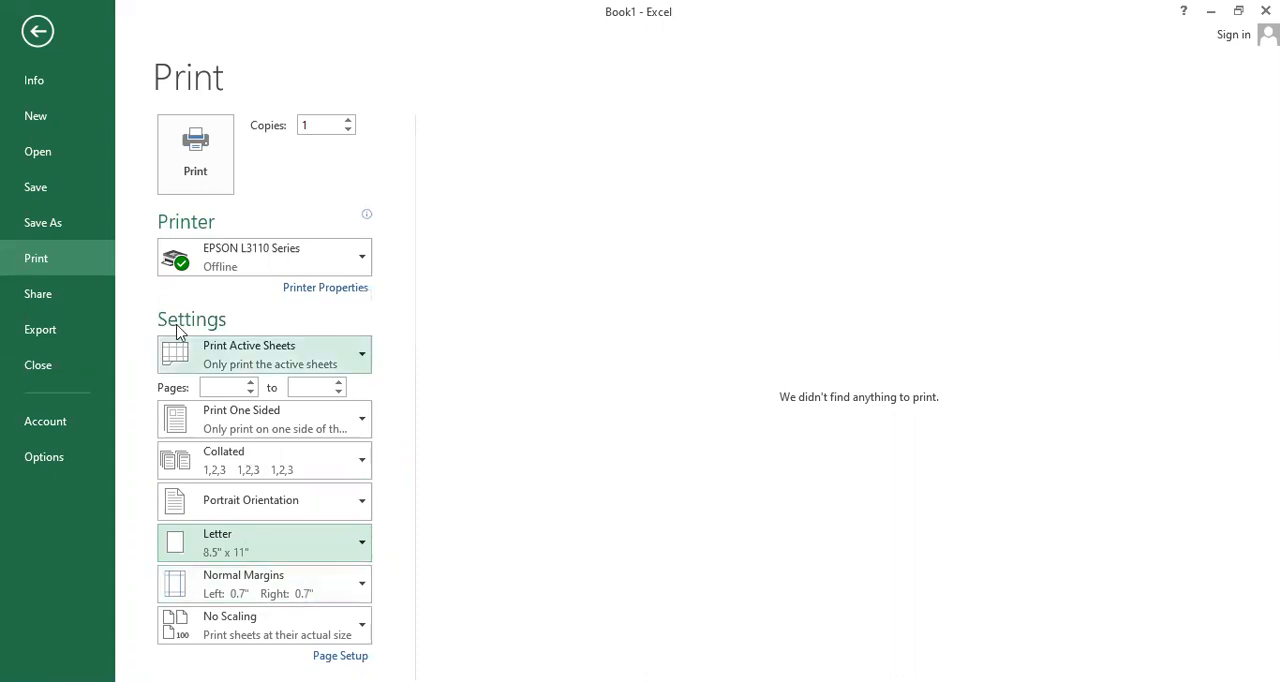
Examine the sharing options and the PDF/XPS publishing settings for file name and file type, leaving without publishing
click(38, 294)
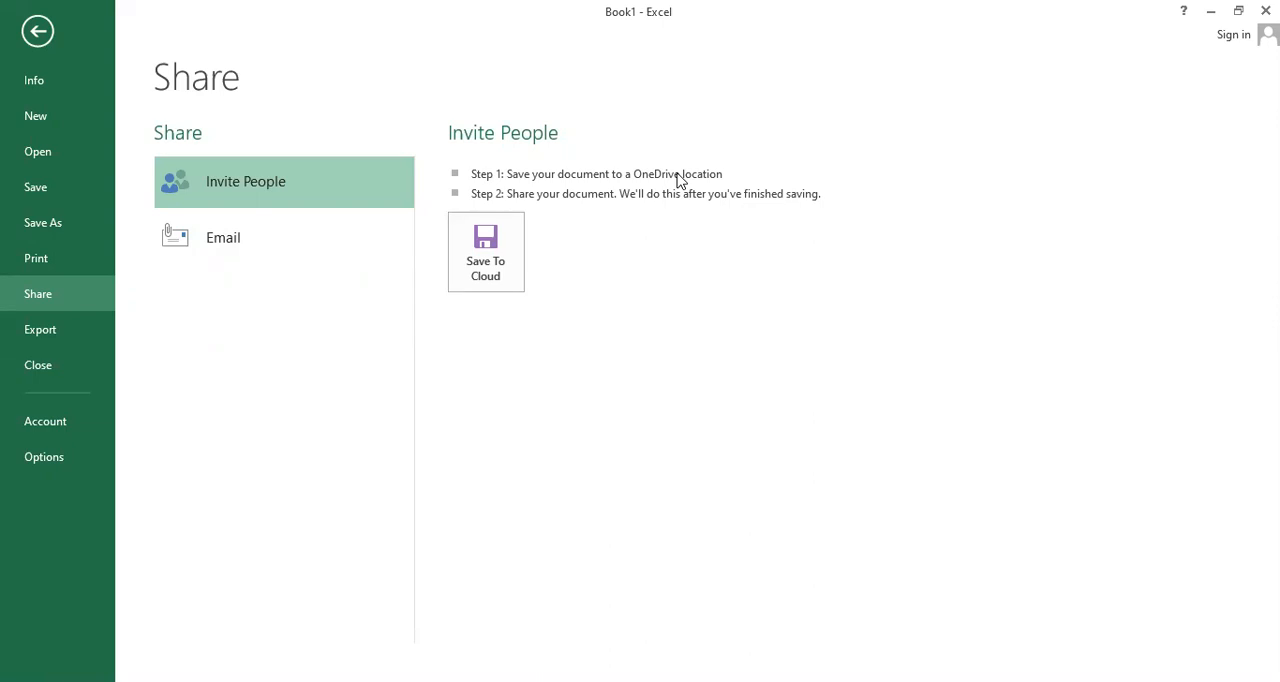
click(58, 336)
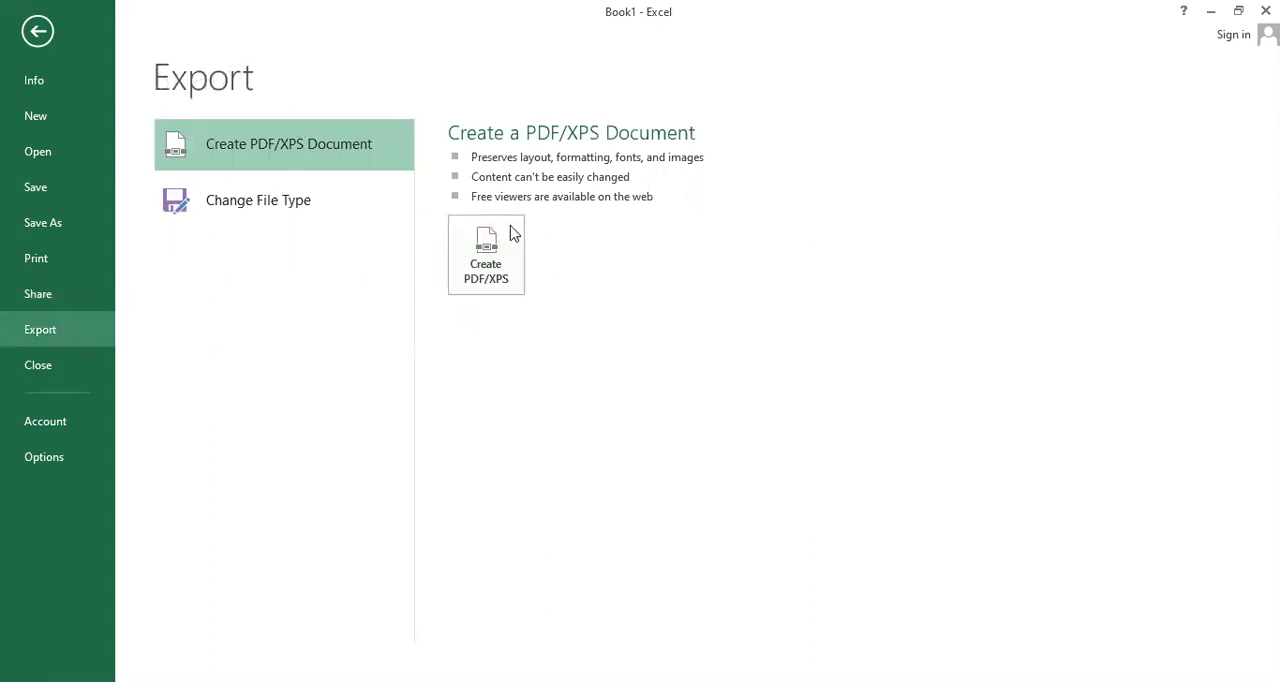
click(490, 284)
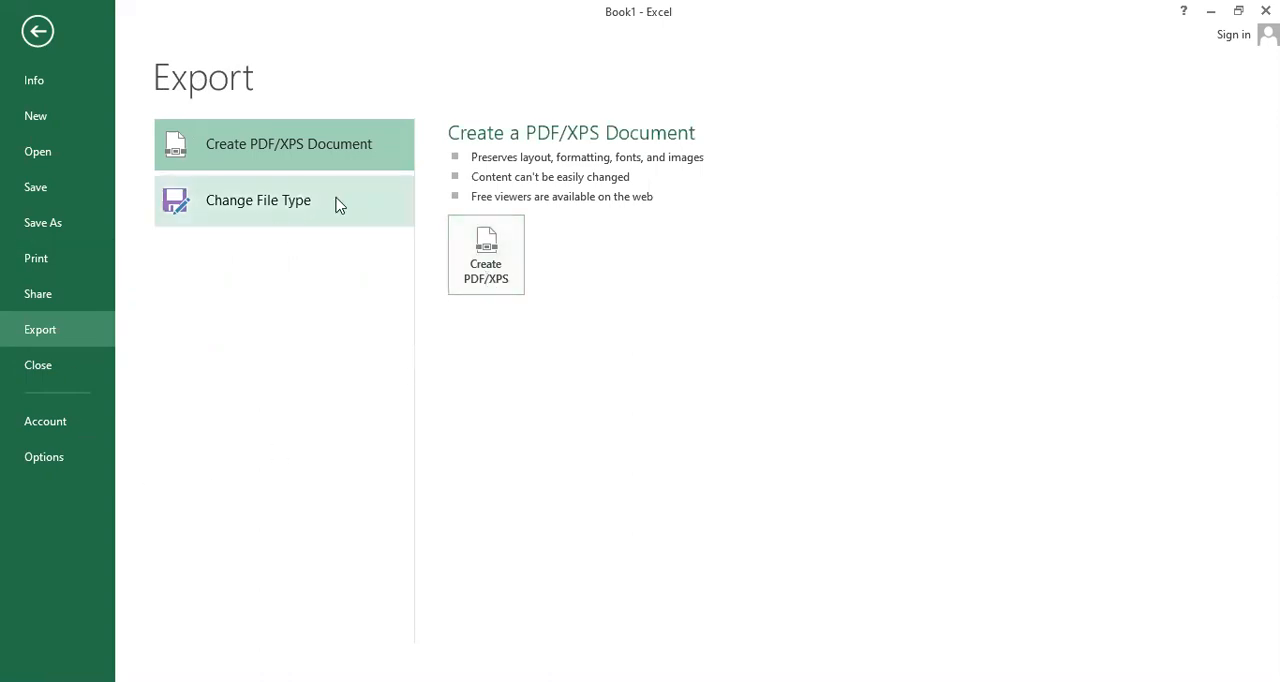
click(512, 253)
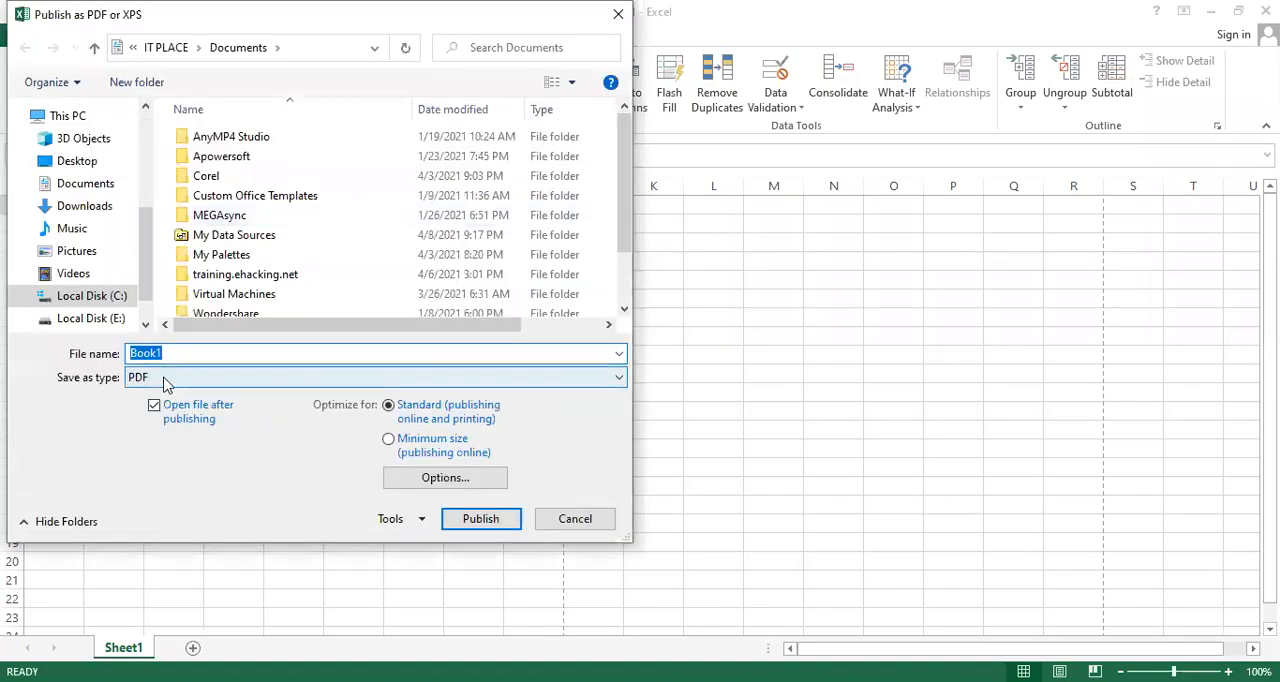
click(167, 380)
click(193, 379)
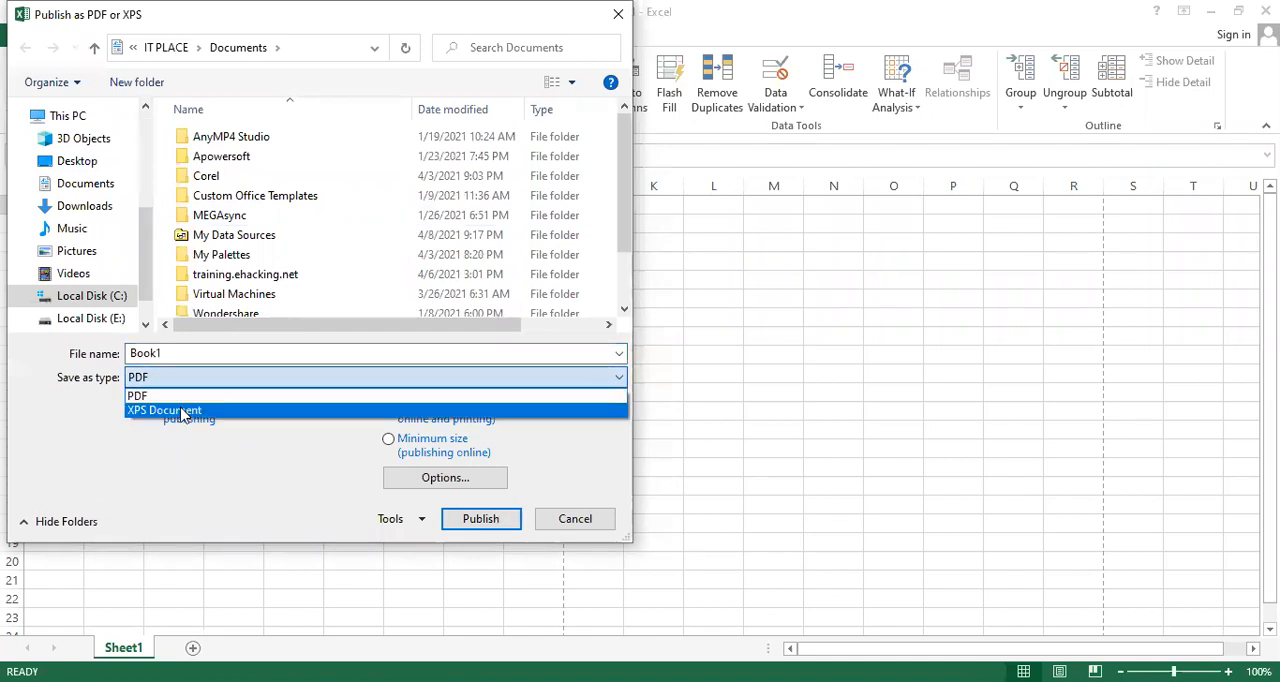
click(214, 389)
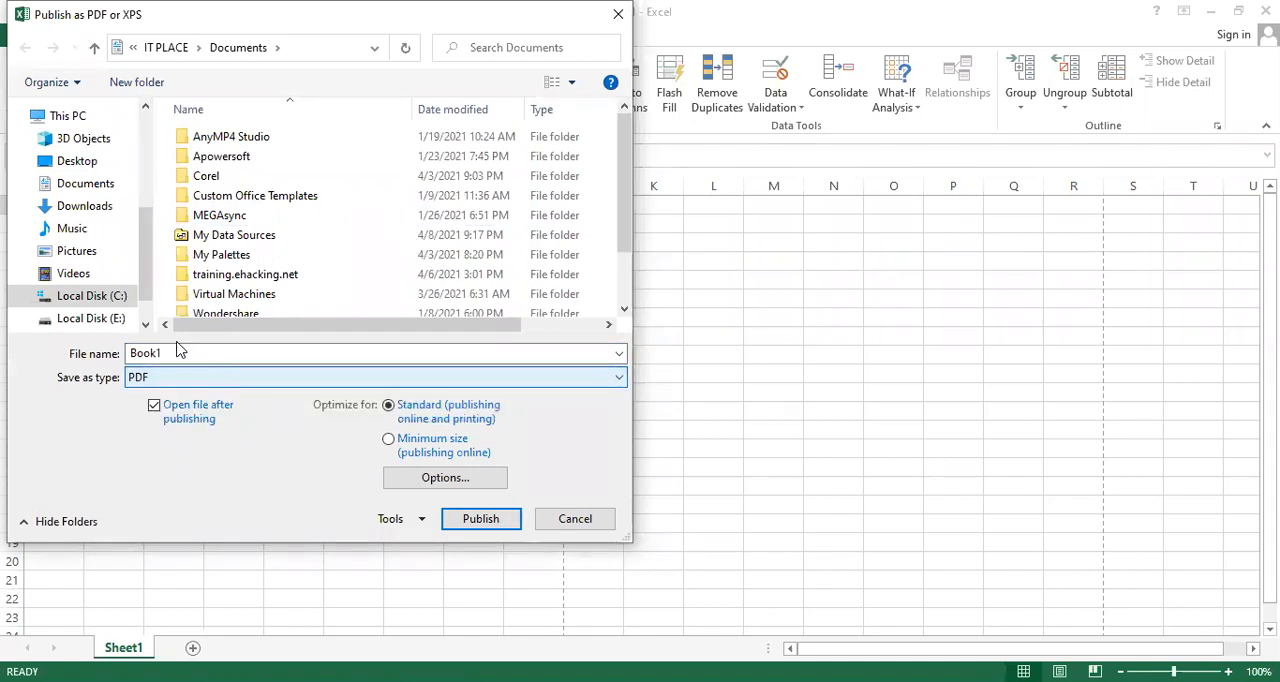
drag(180, 353, 129, 353)
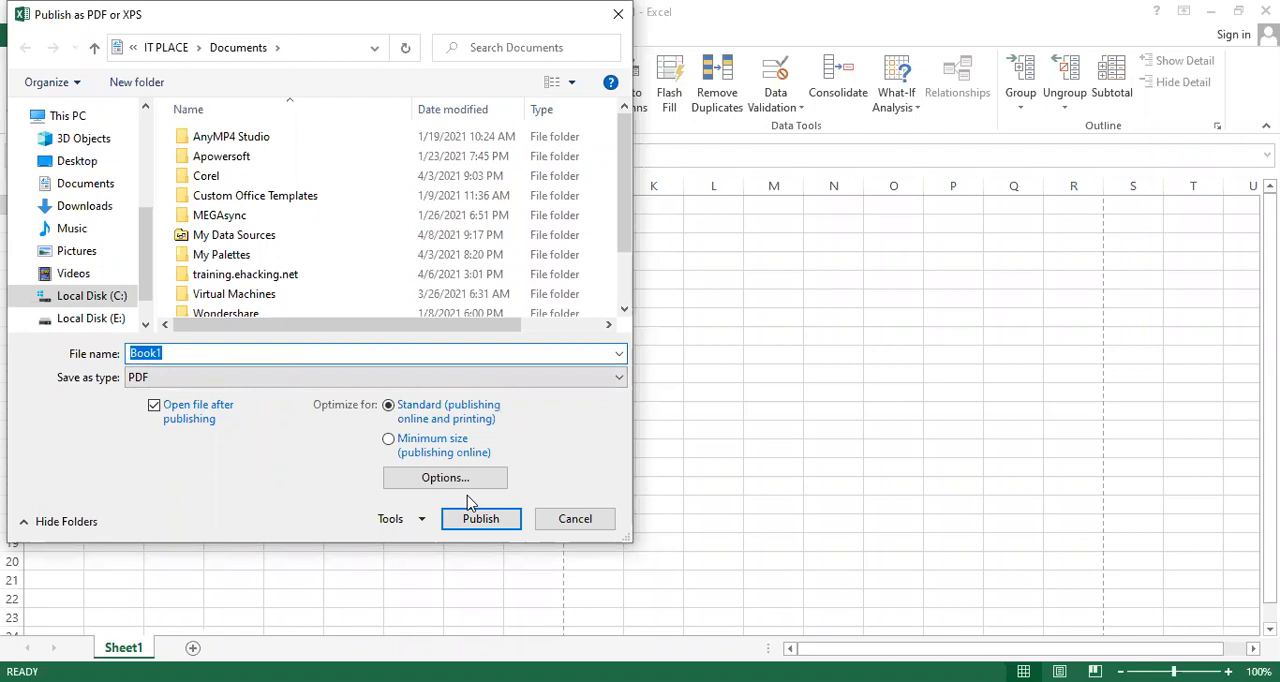
click(575, 520)
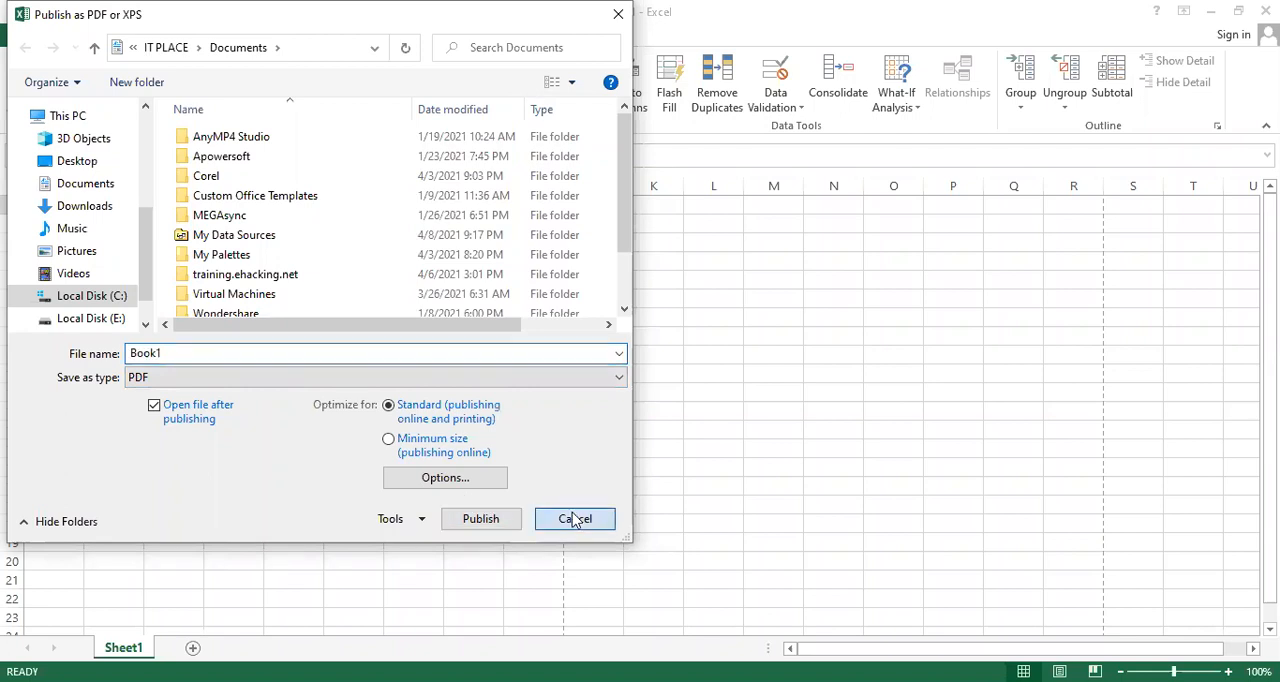
click(575, 519)
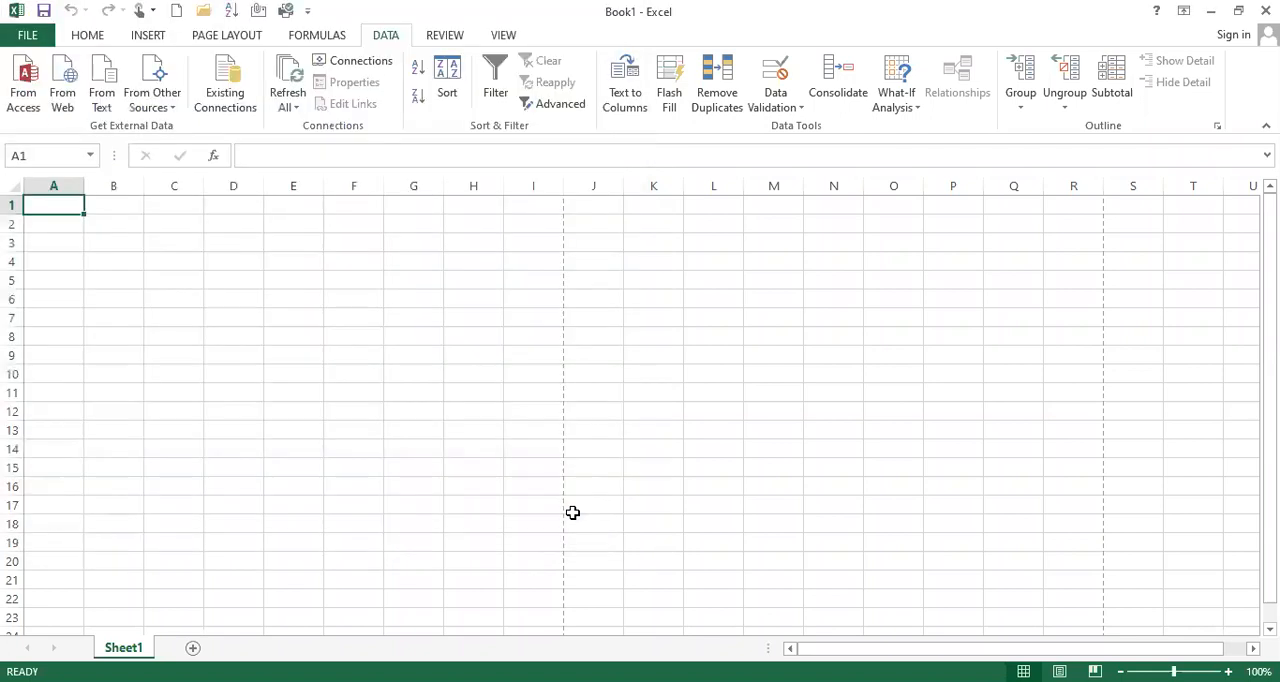
Close the Book1 workbook and view the file commands that are available without an open workbook
click(30, 38)
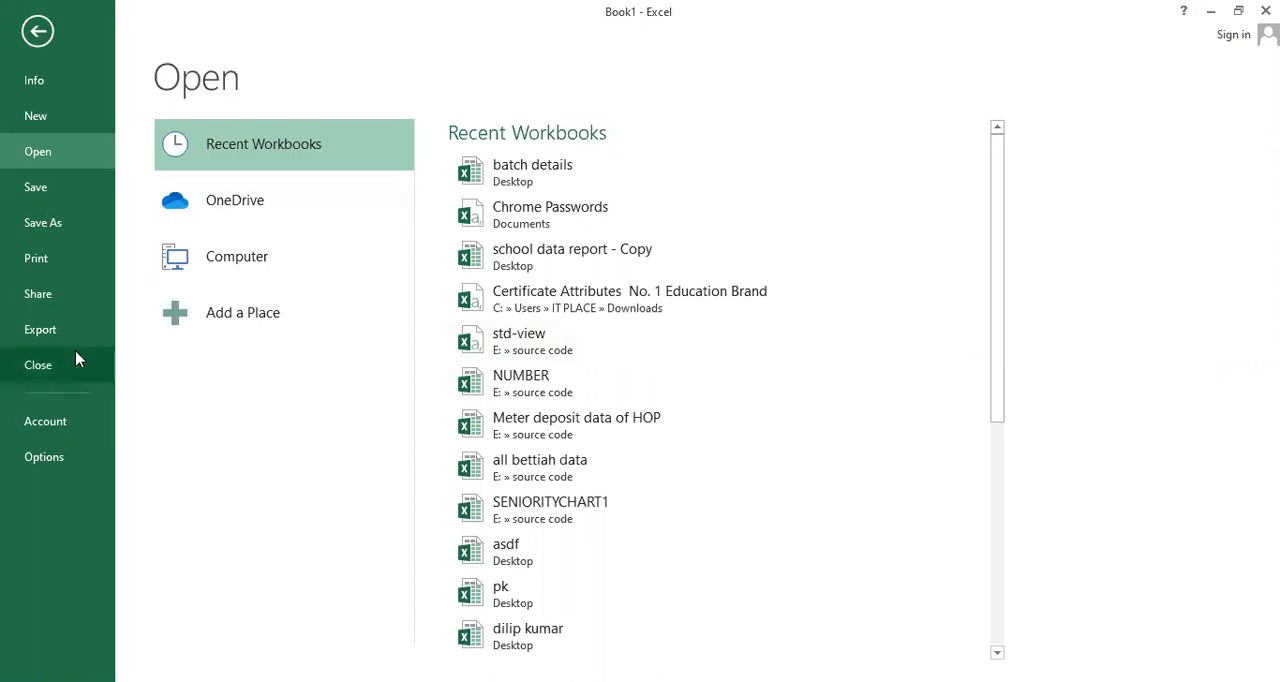
click(38, 366)
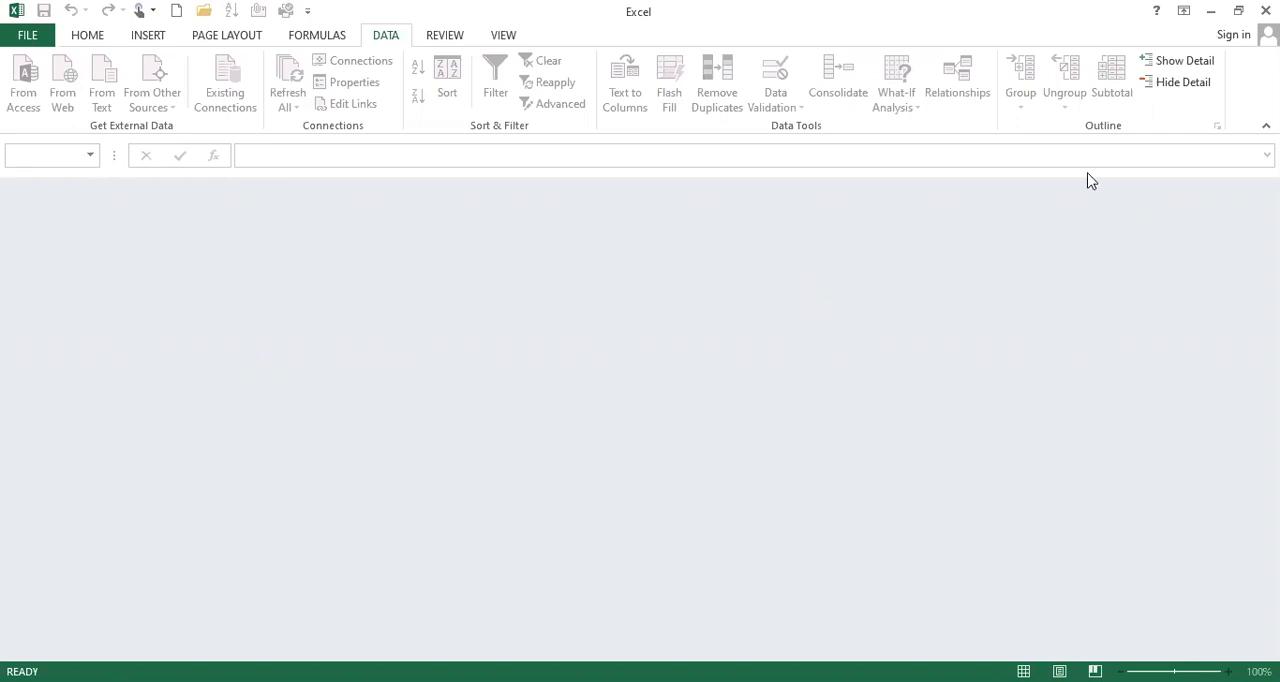
click(17, 40)
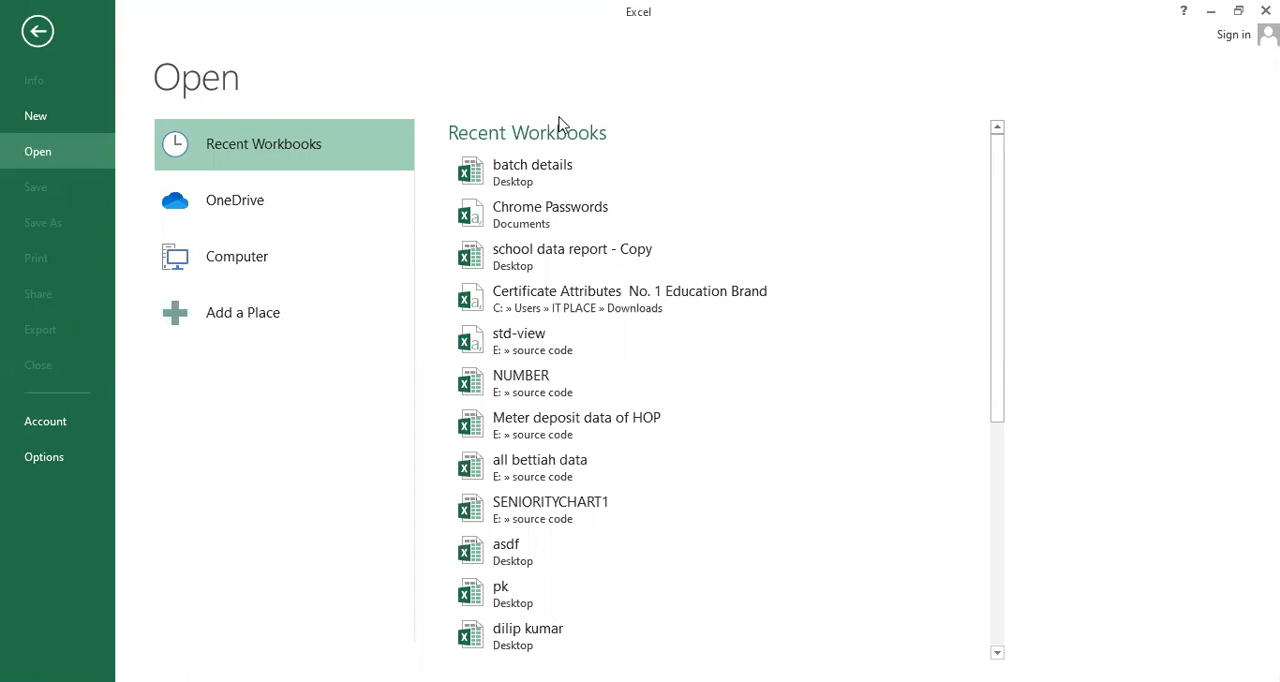
Create a new blank workbook
click(37, 32)
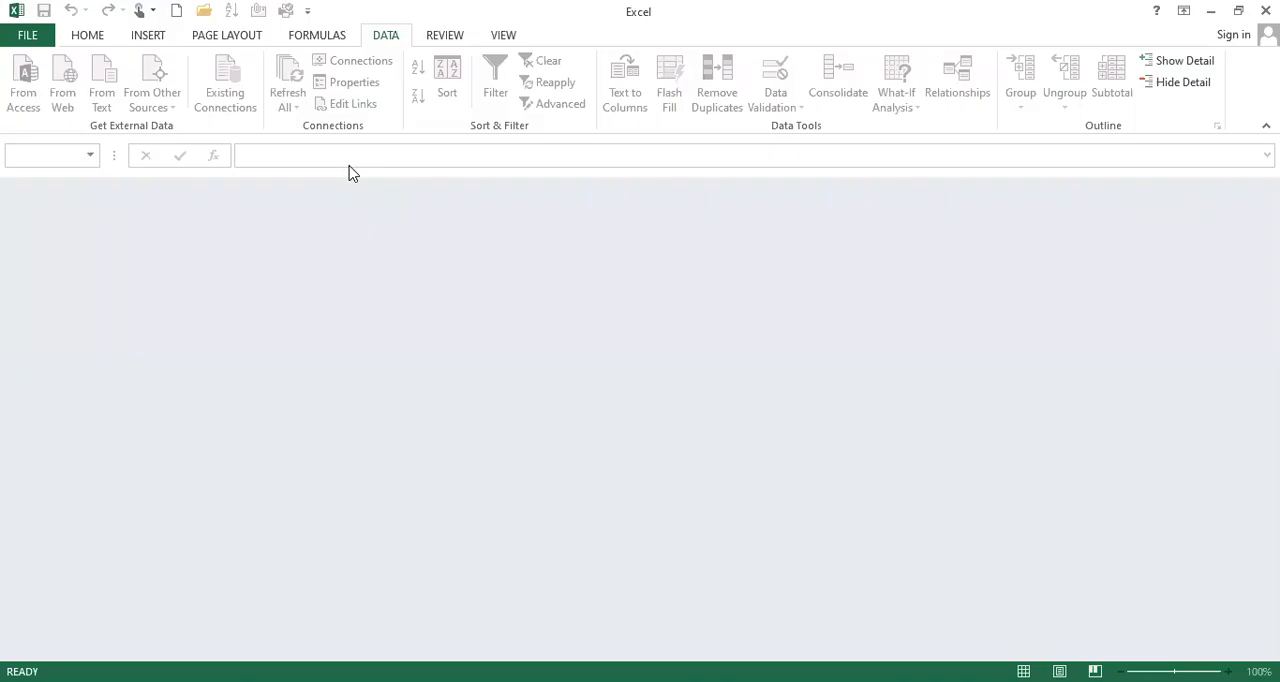
click(25, 38)
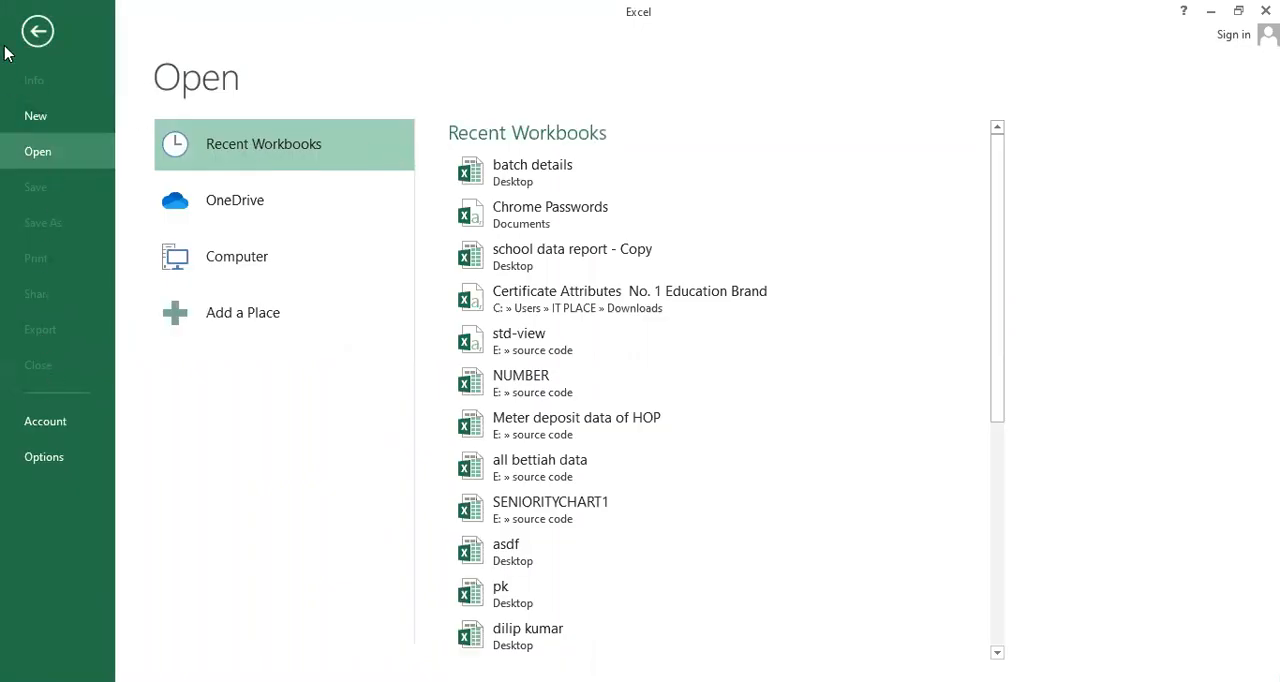
click(36, 115)
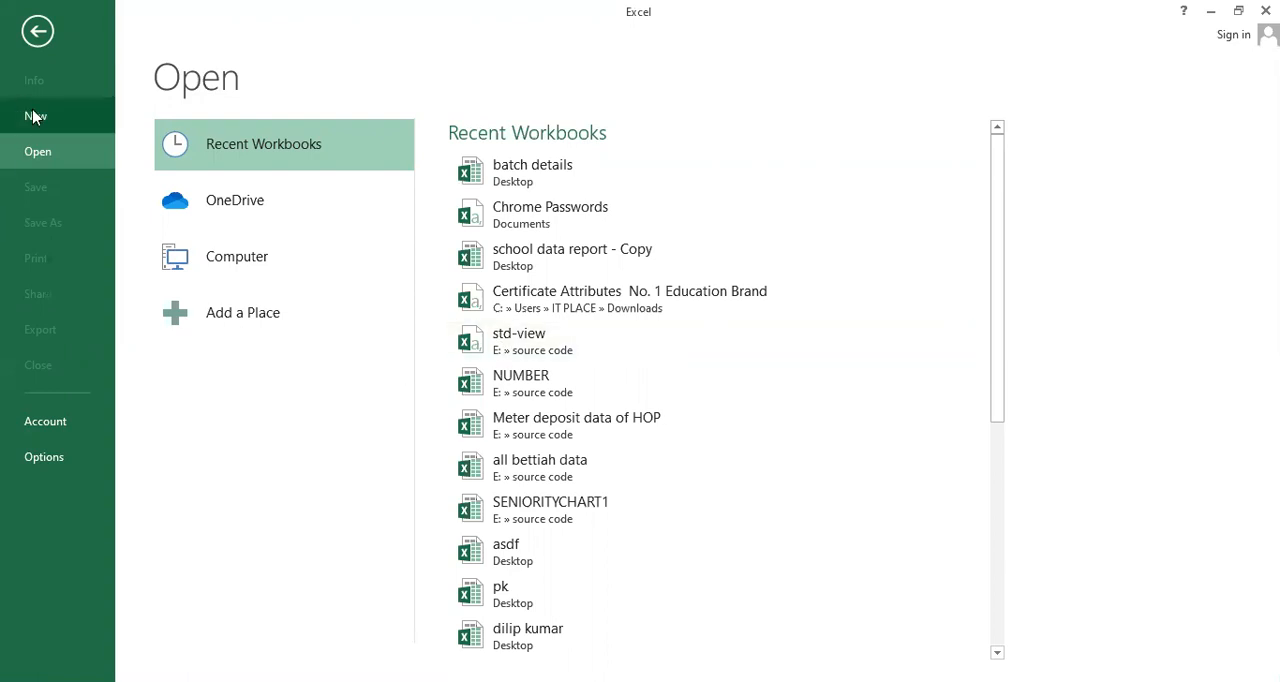
click(225, 339)
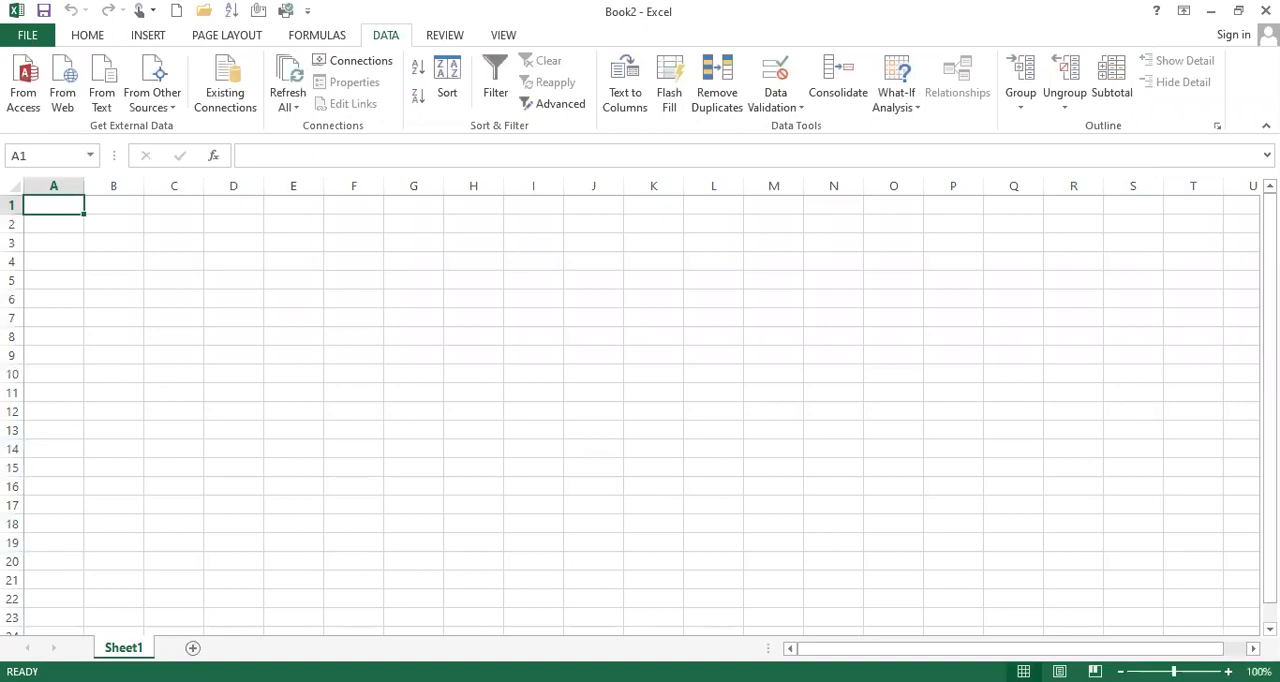
Add three worksheets after Sheet1 and switch through all the sheets in turn
click(193, 648)
click(254, 648)
click(315, 648)
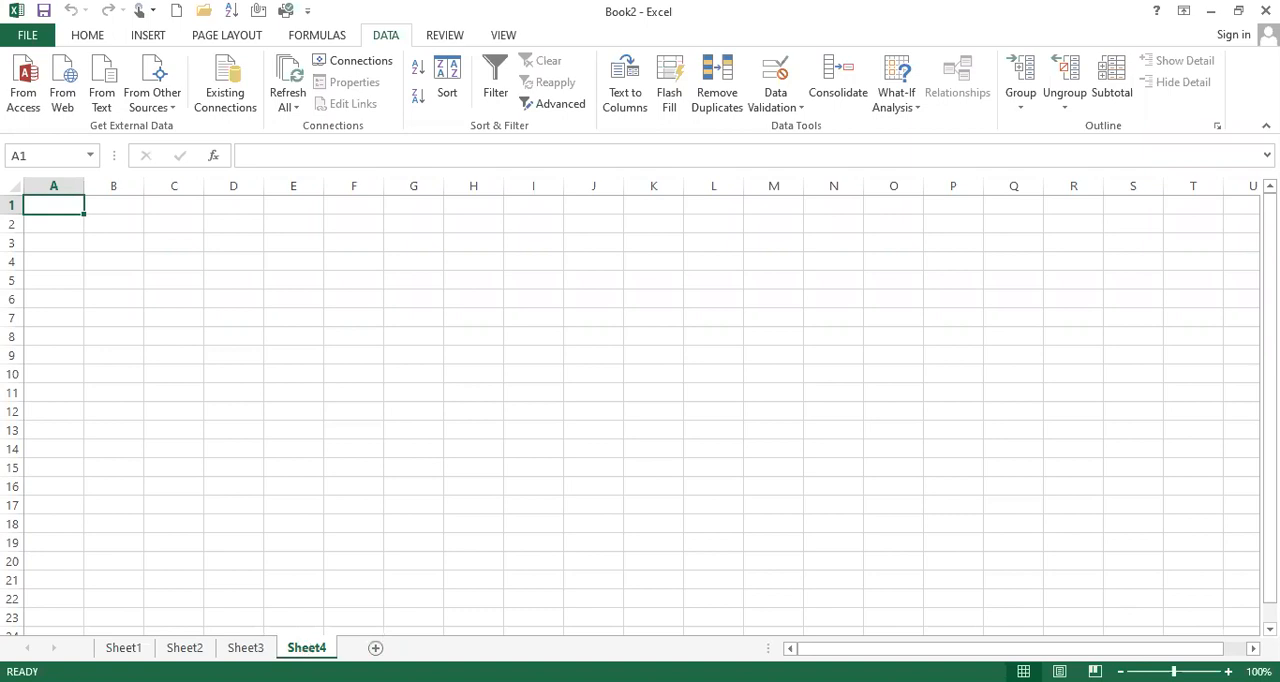
key(ctrl+Page_Up)
click(122, 648)
click(190, 648)
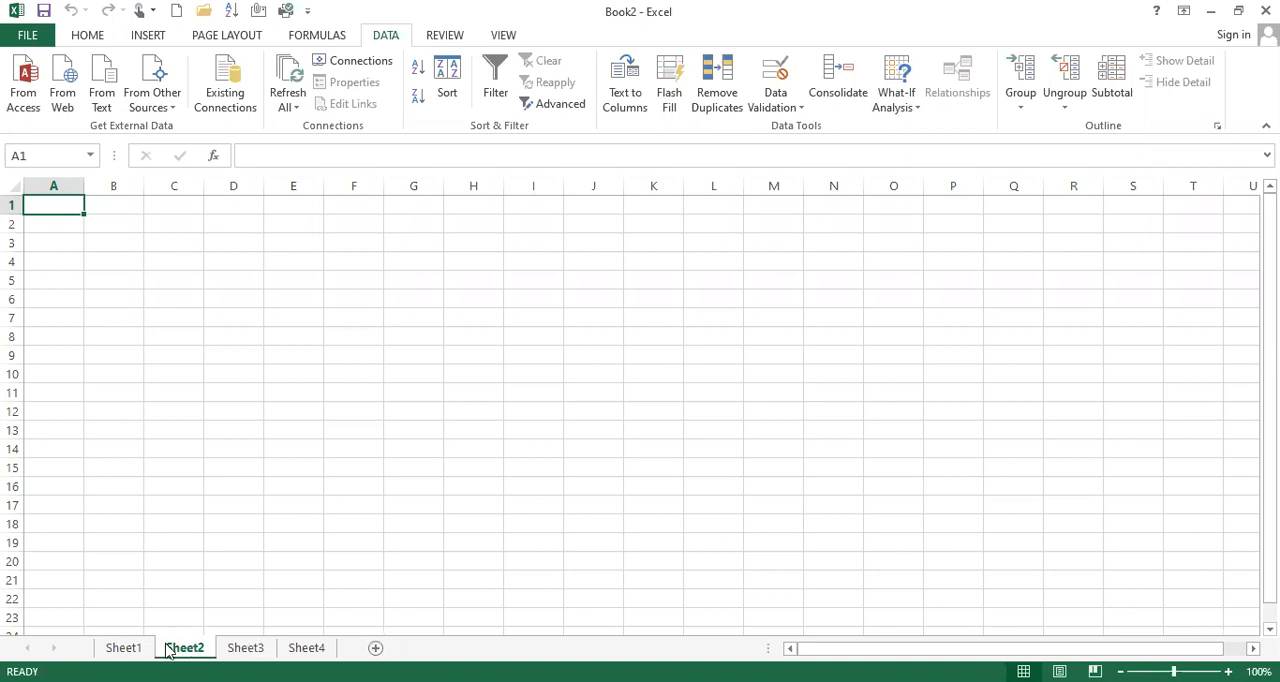
click(256, 649)
click(295, 649)
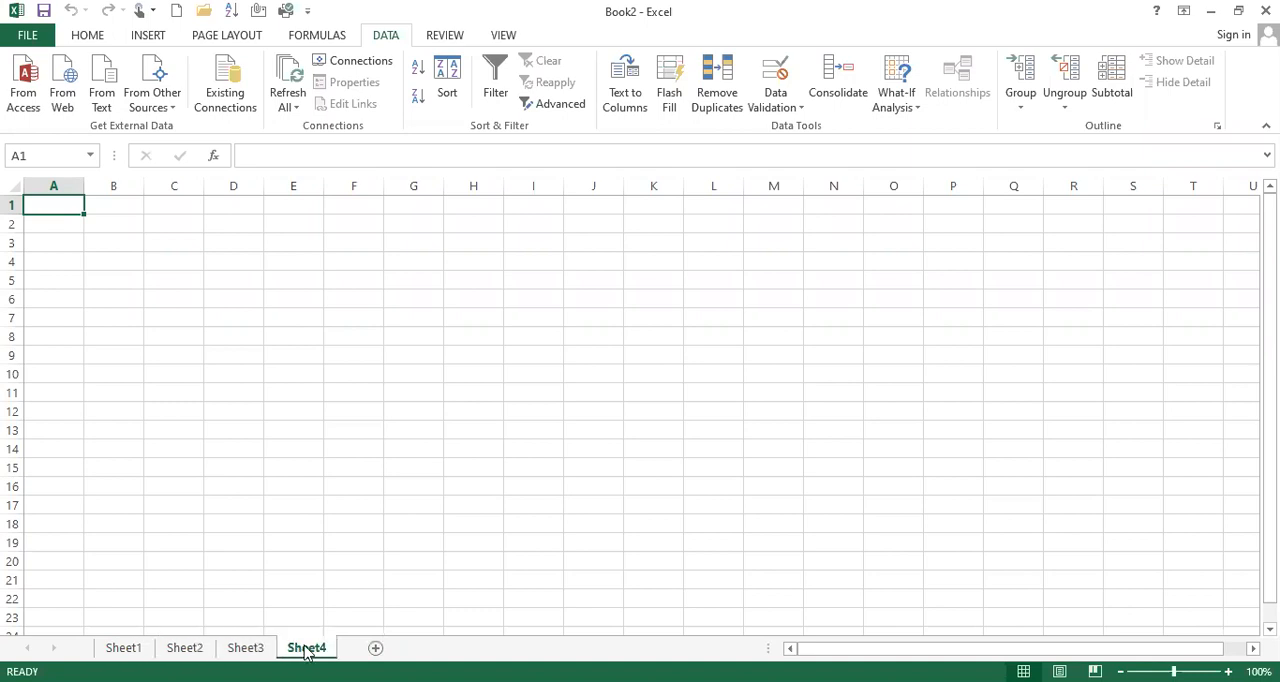
Delete the Sheet4, Sheet3 and Sheet2 worksheets one after another, keeping only Sheet1
right_click(306, 649)
click(368, 451)
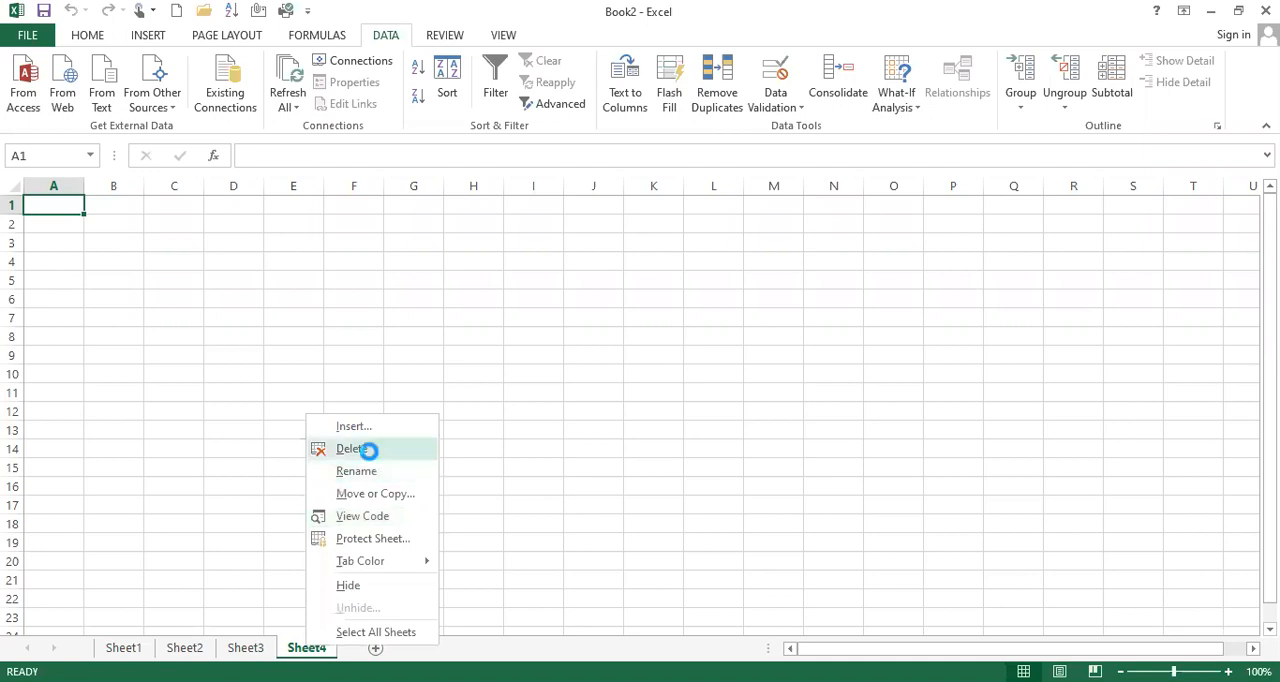
right_click(240, 651)
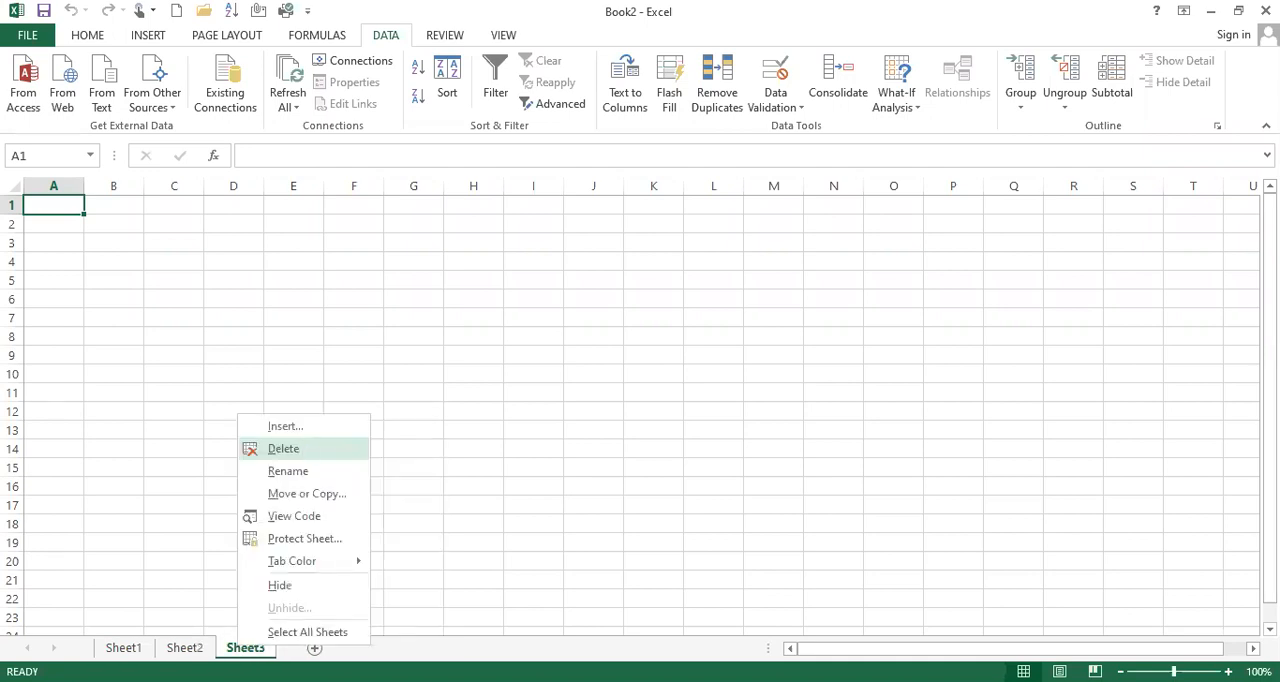
click(304, 451)
right_click(180, 649)
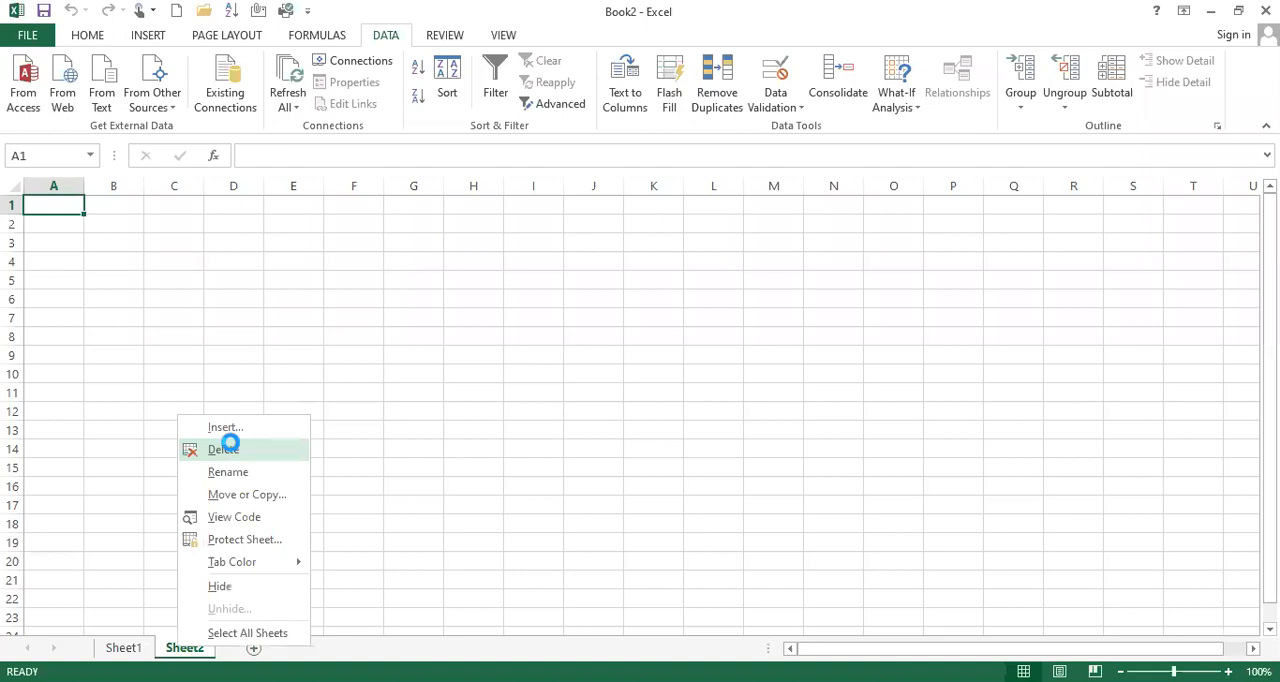
click(229, 451)
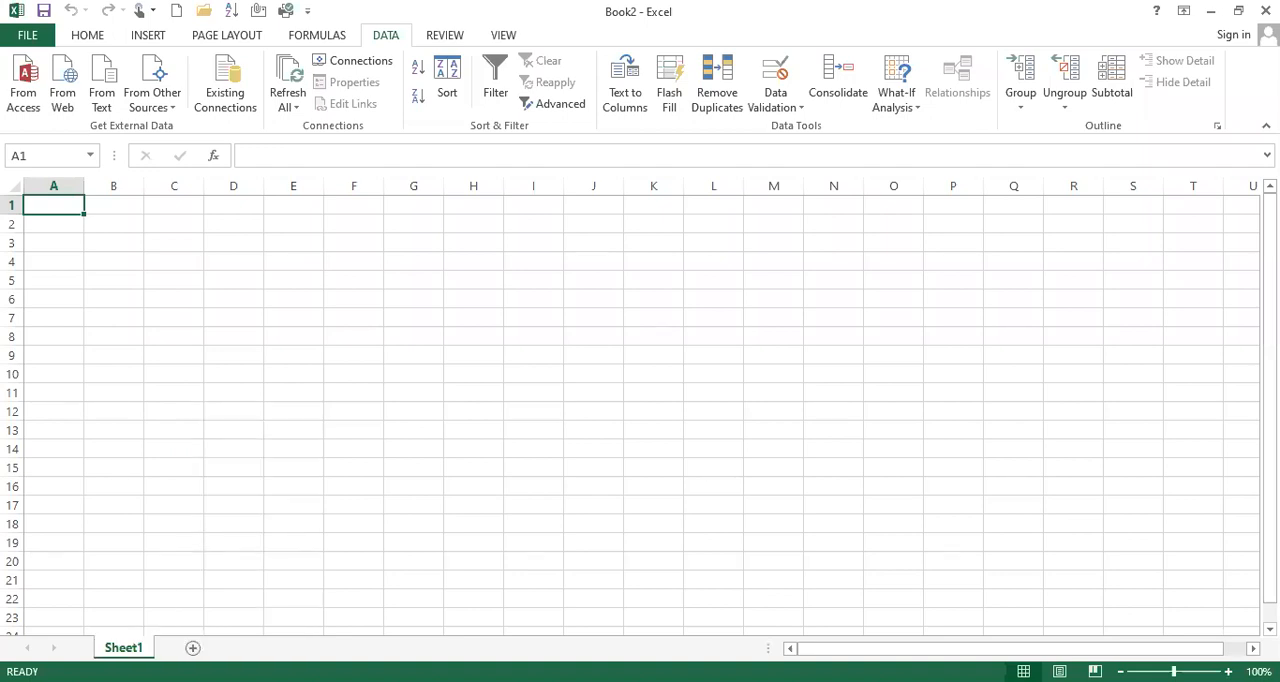
Add two new worksheets after Sheet1 and return to Sheet1
click(193, 648)
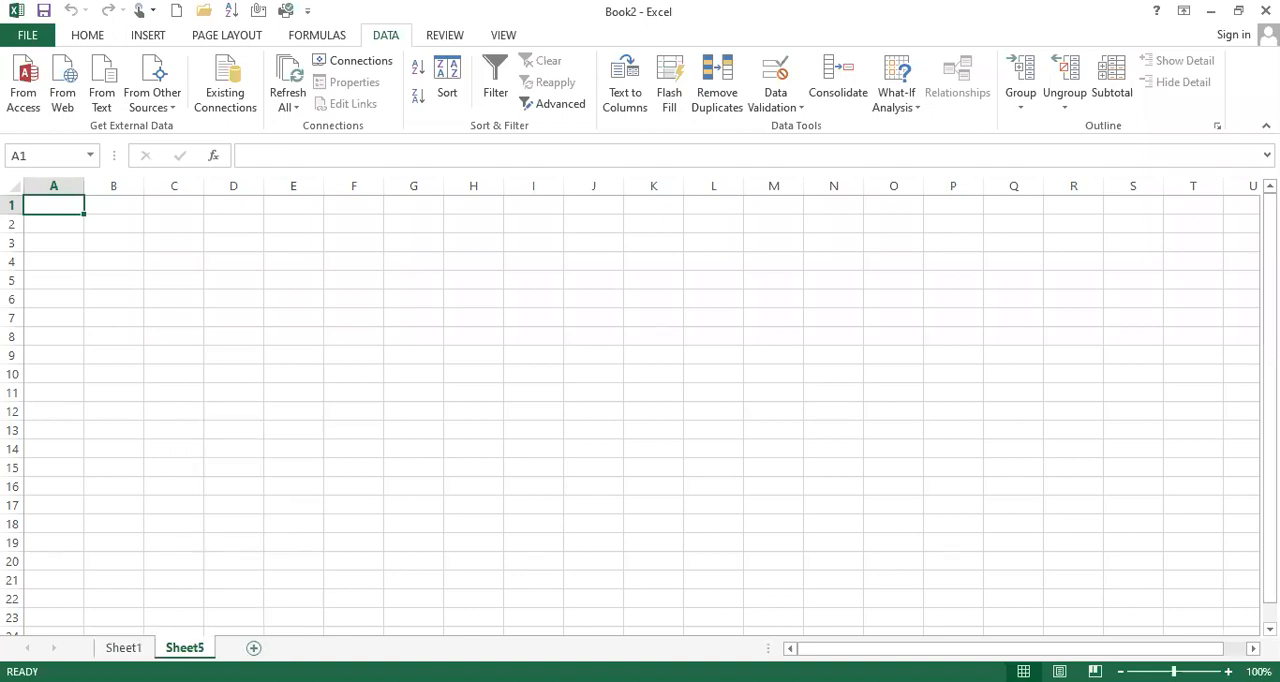
key(alt+Tab)
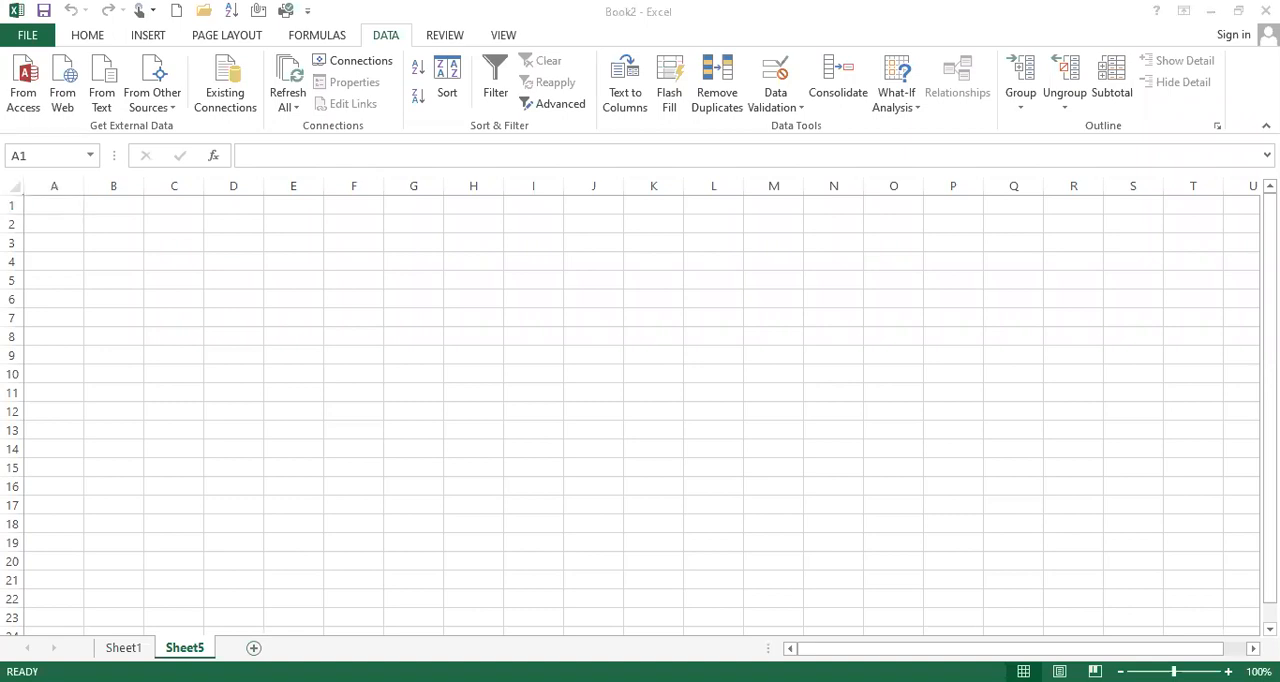
click(253, 648)
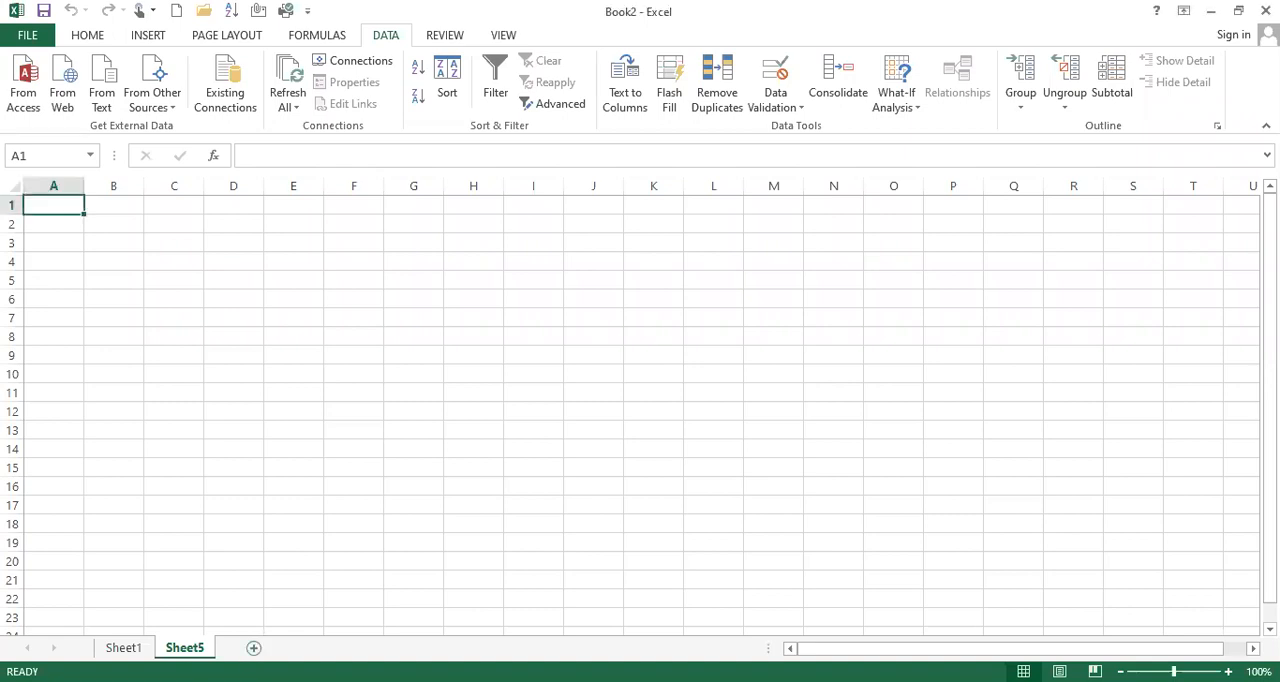
click(184, 648)
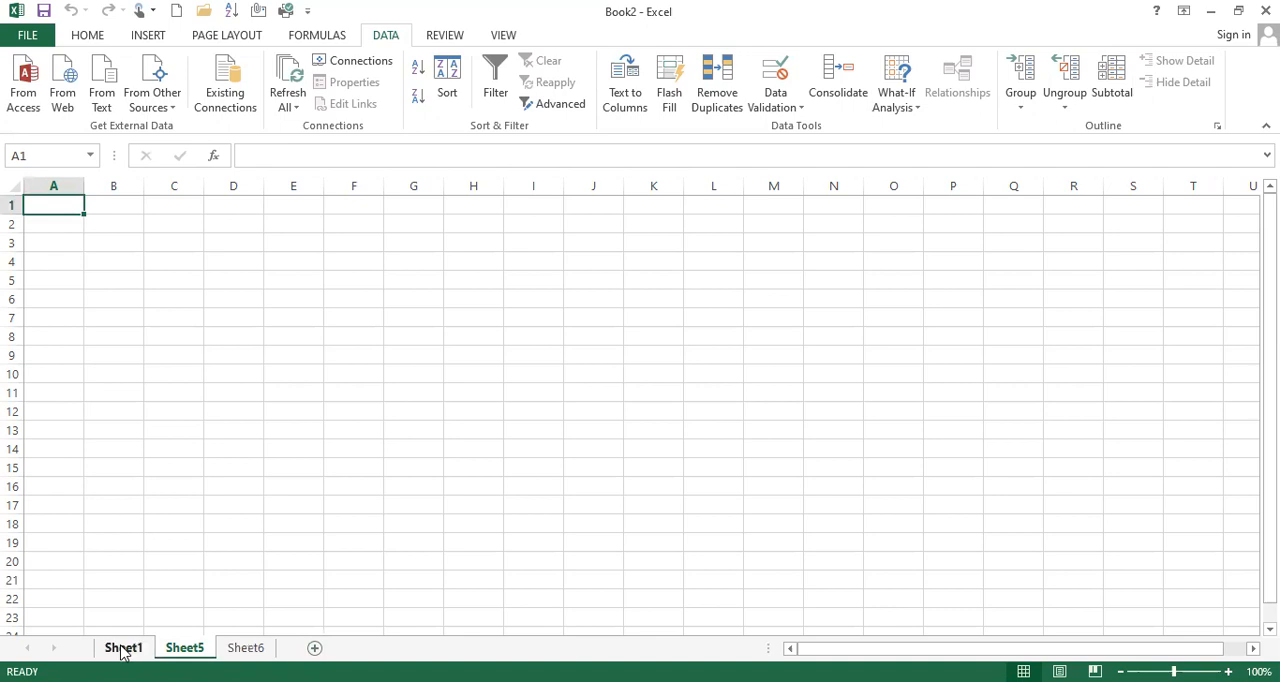
click(123, 648)
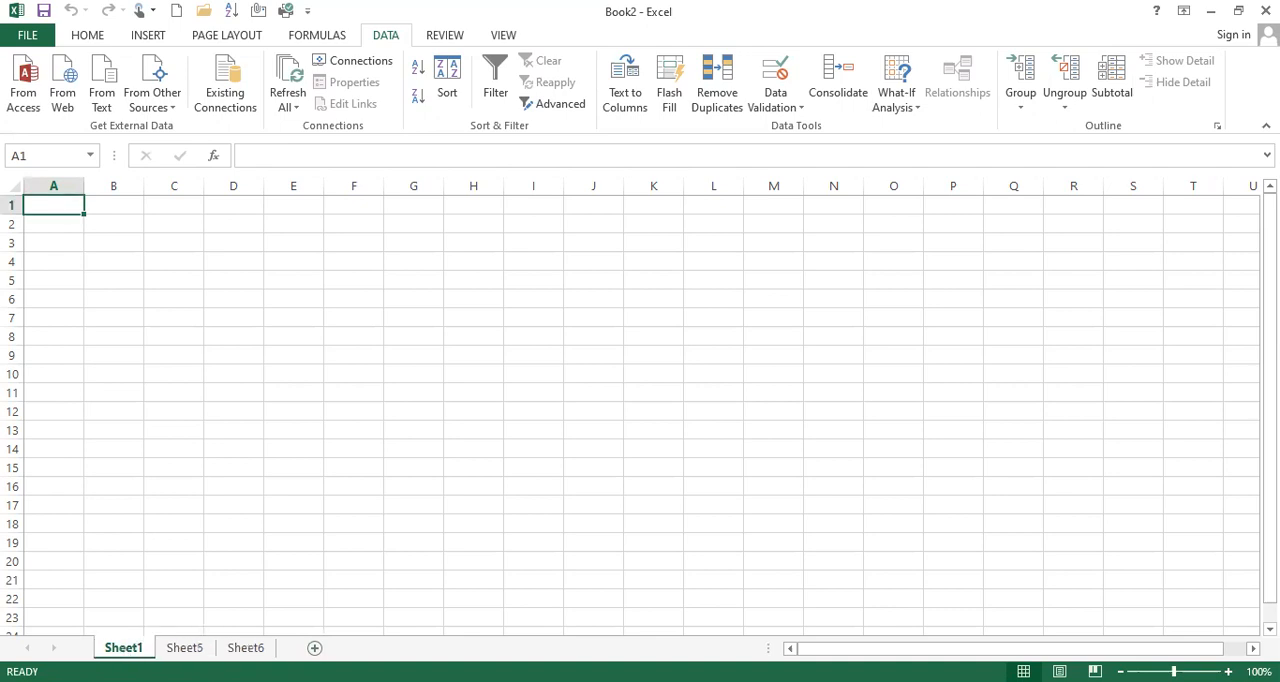
right_click(134, 648)
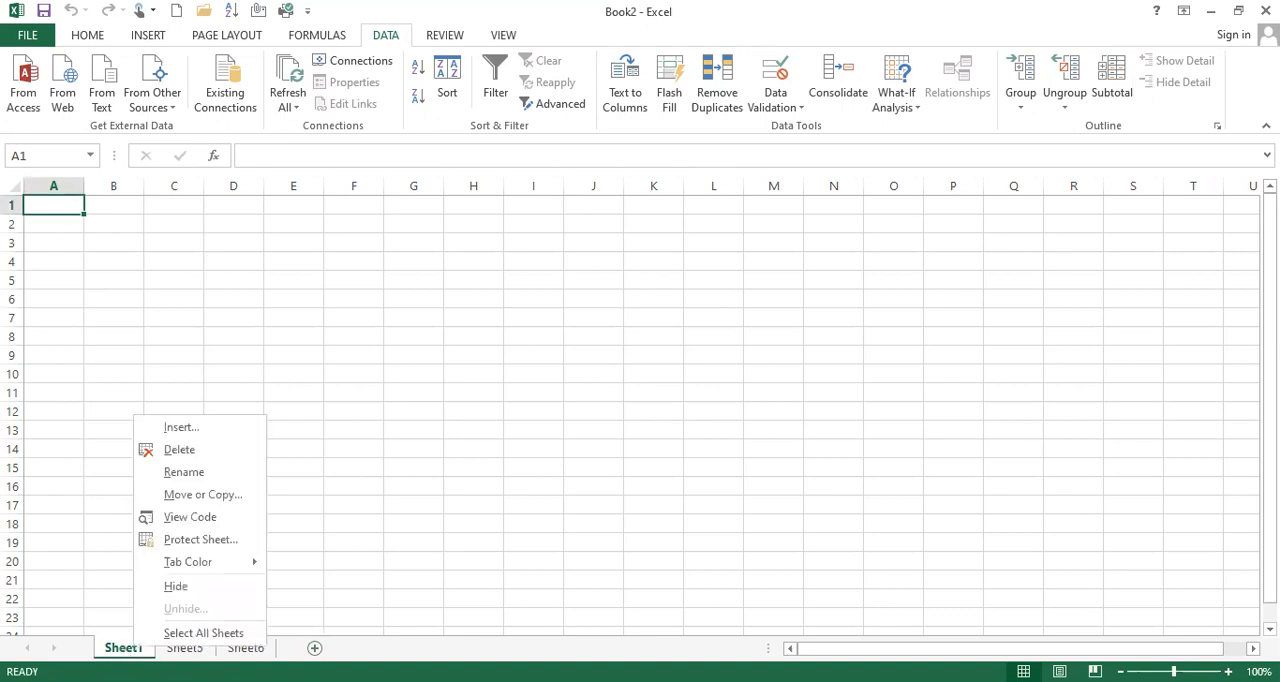
click(197, 430)
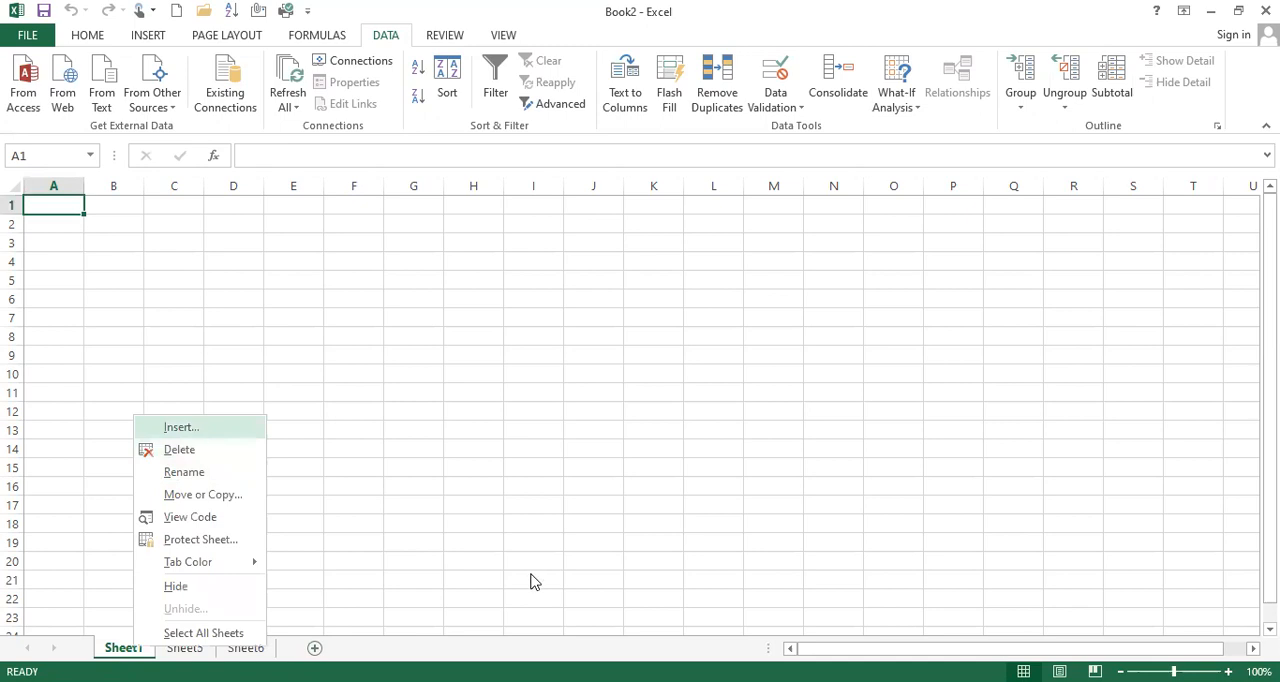
click(528, 582)
Rename the Sheet1 worksheet as IT PLACE
right_click(124, 648)
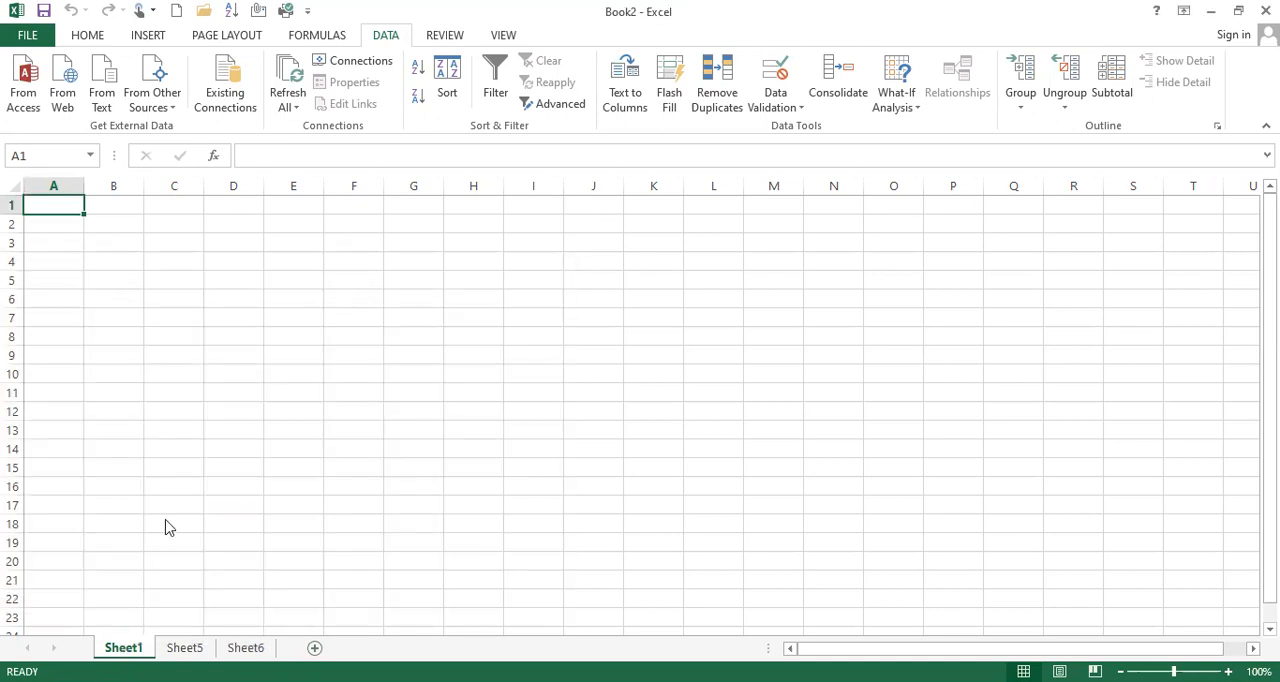
click(181, 474)
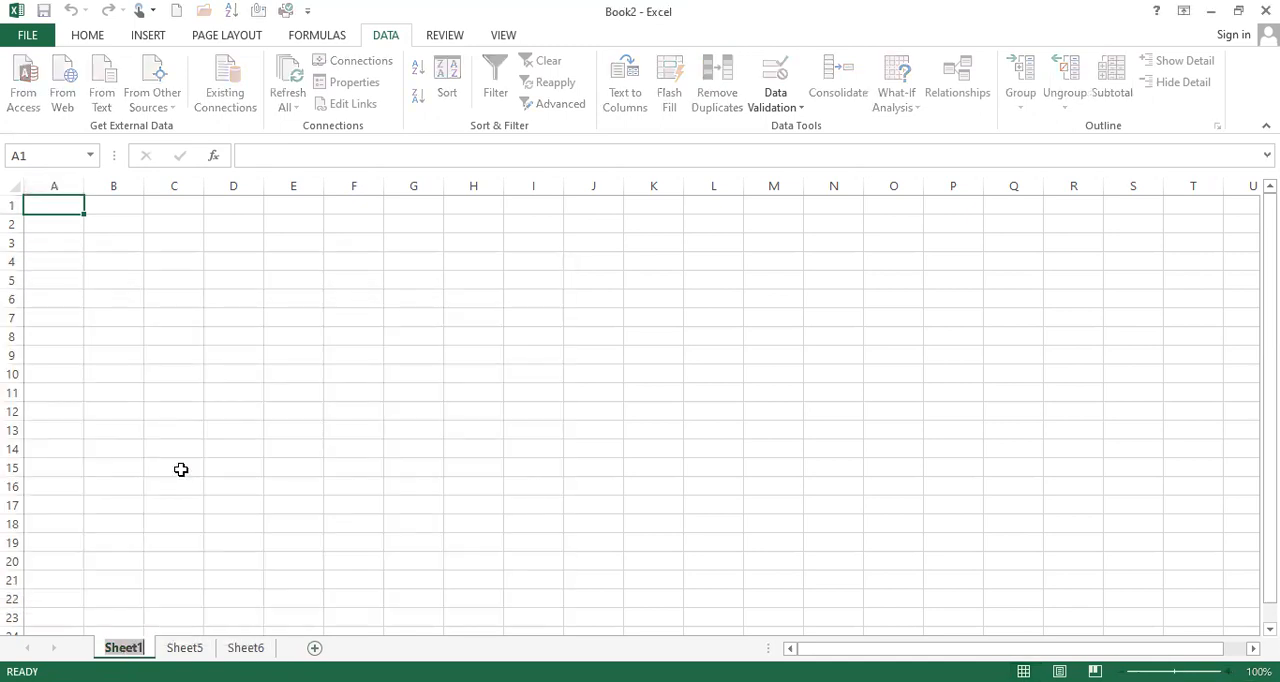
key(BackSpace)
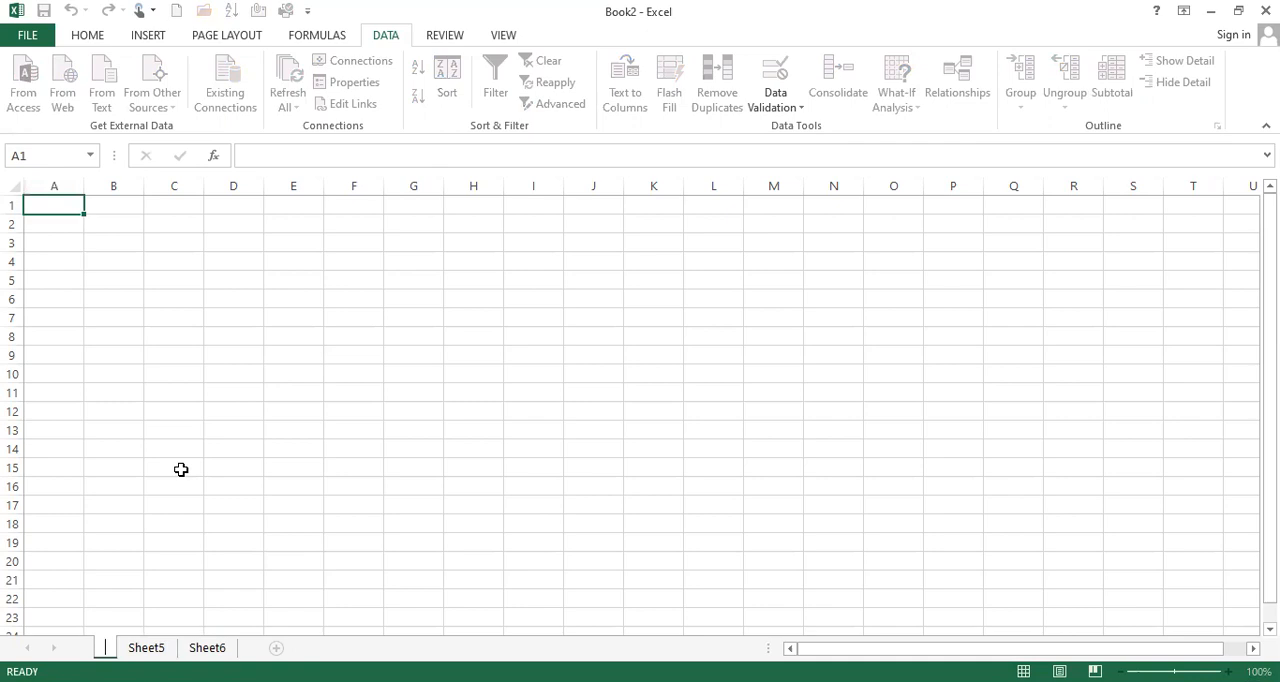
text(IT)
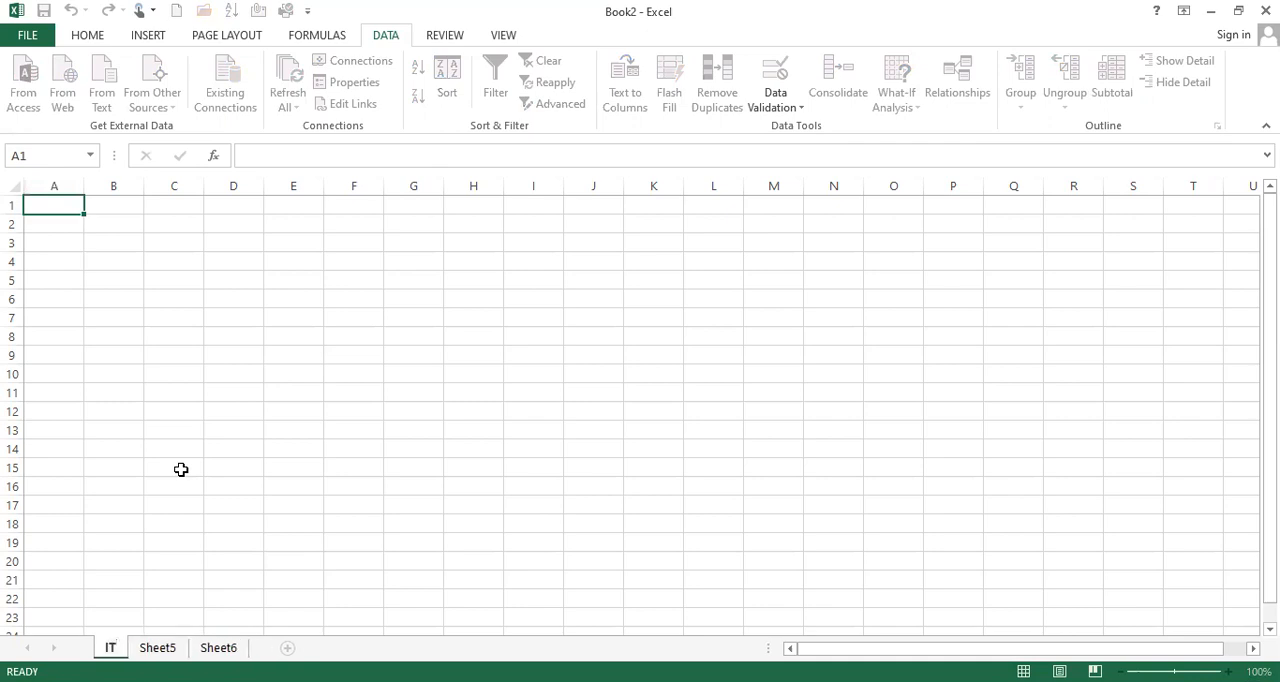
text( PLACE)
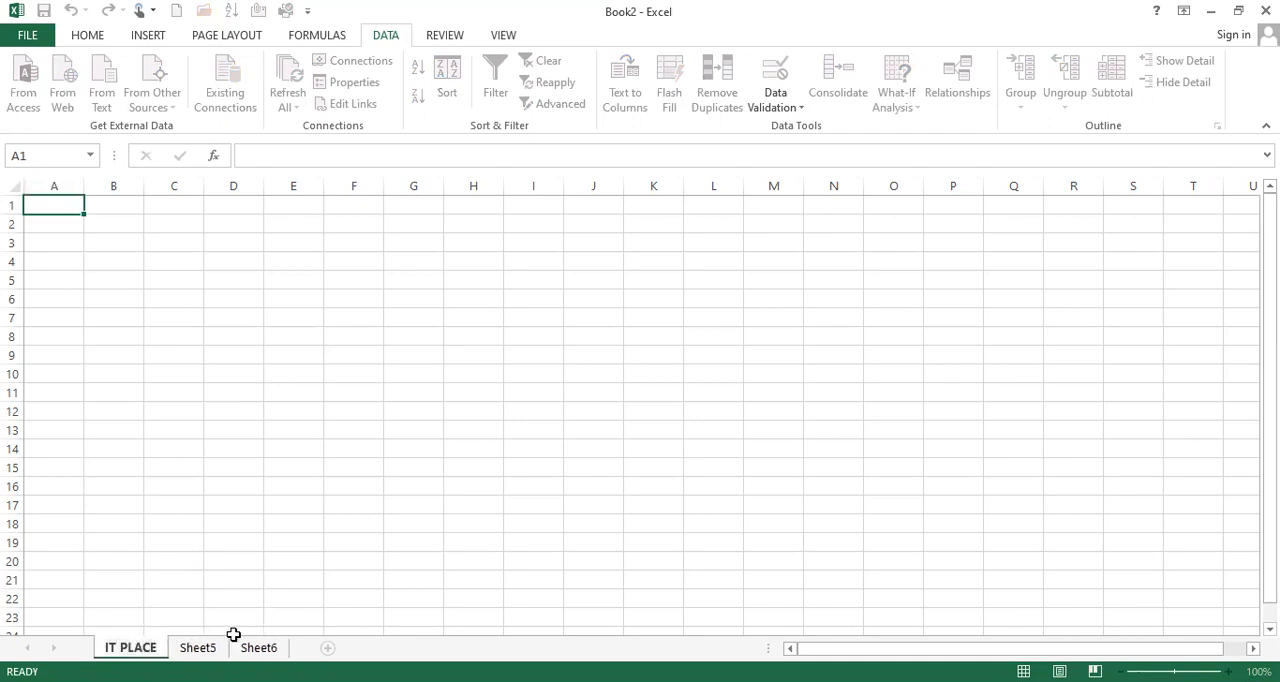
click(205, 648)
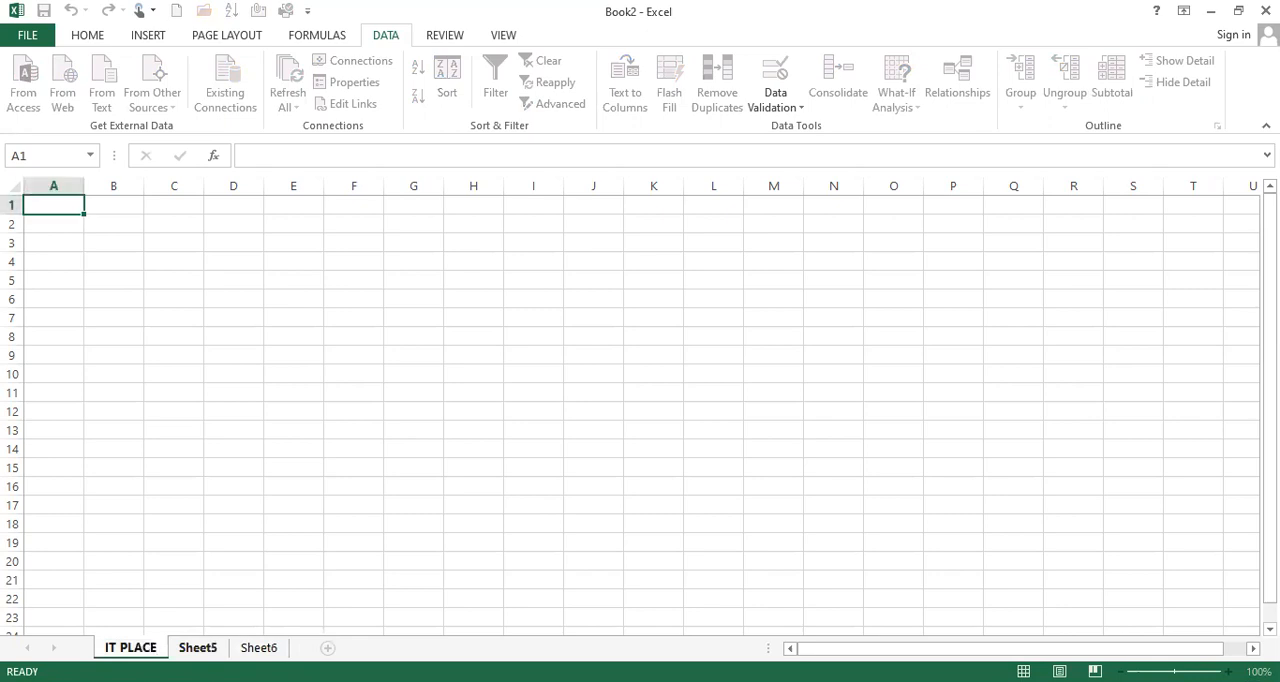
key(ctrl+Page_Up)
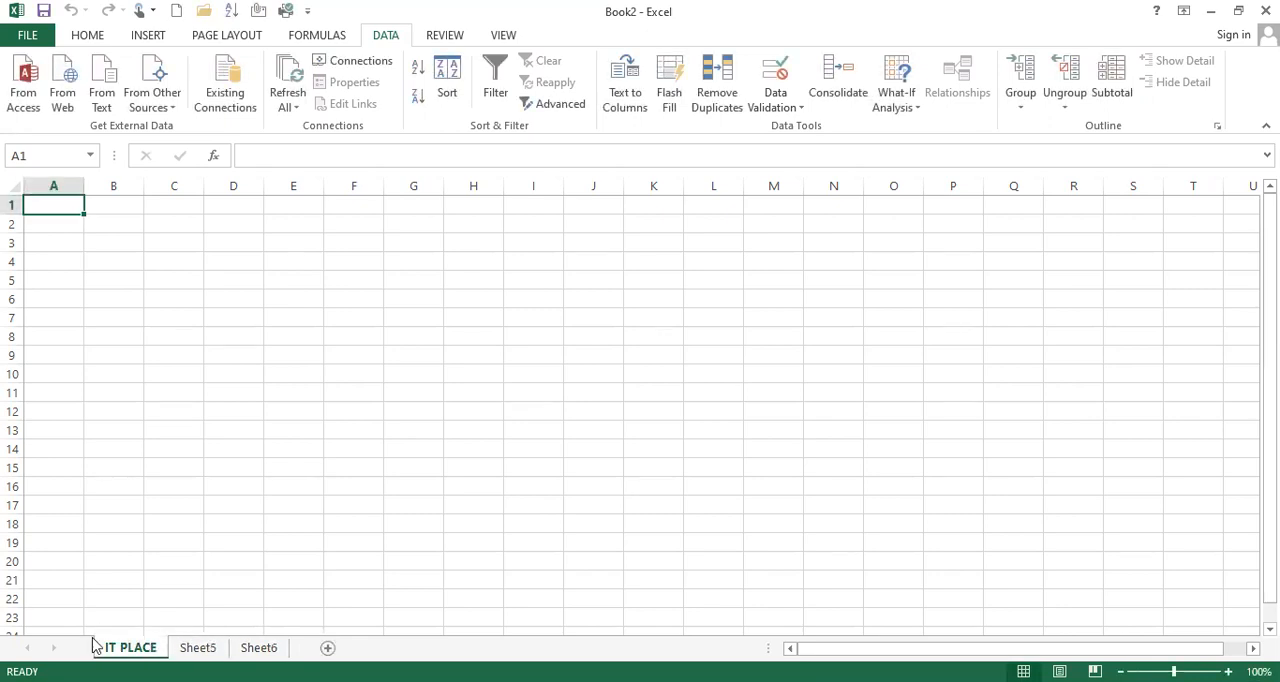
Rename the Sheet5 worksheet as COMPUTER CENTER
click(205, 648)
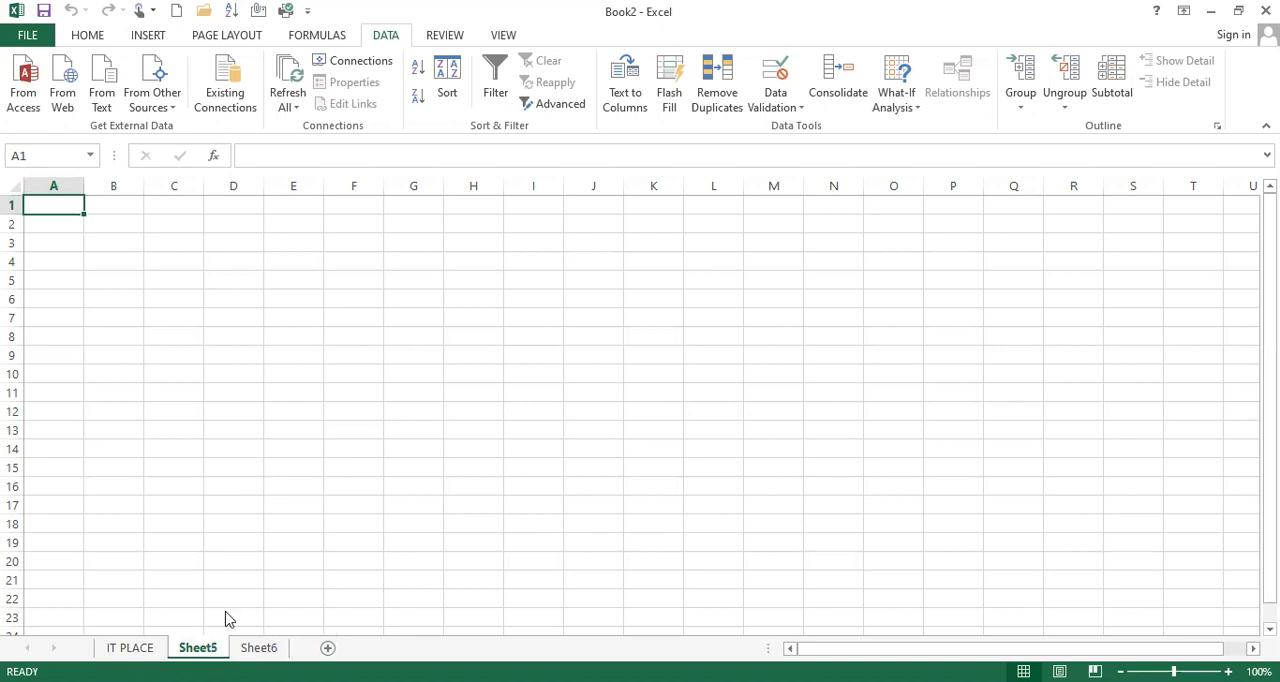
right_click(204, 646)
click(254, 474)
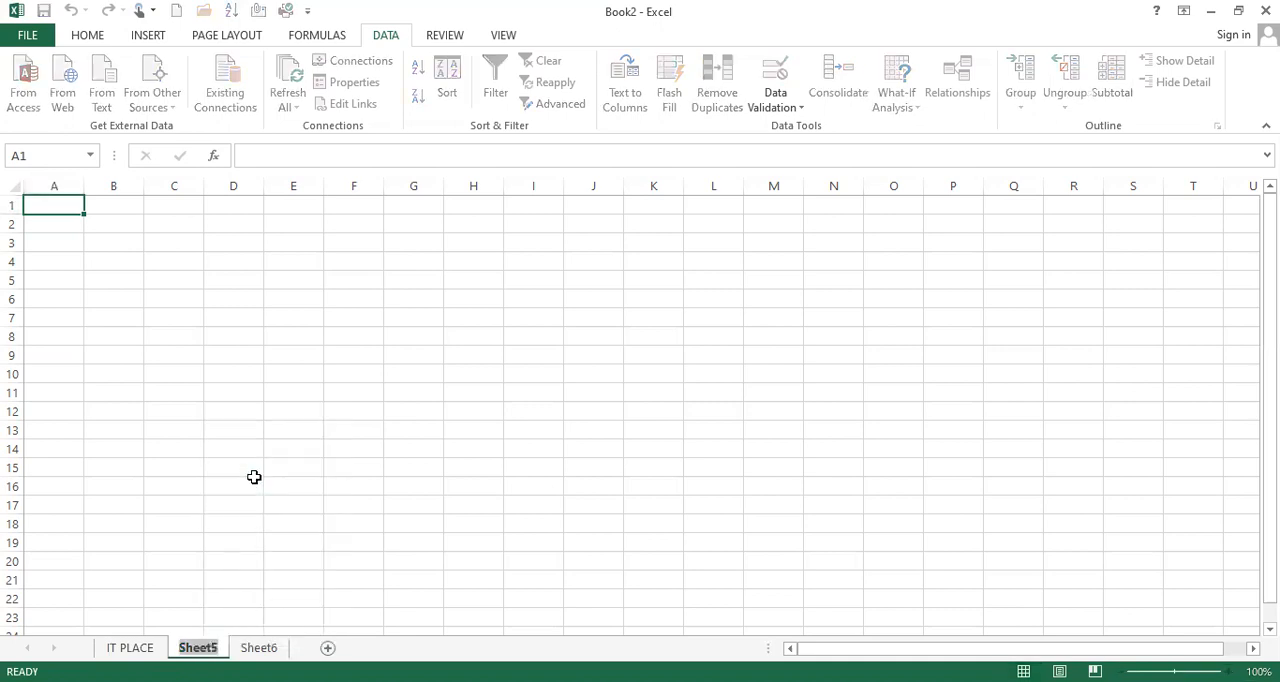
text(CO)
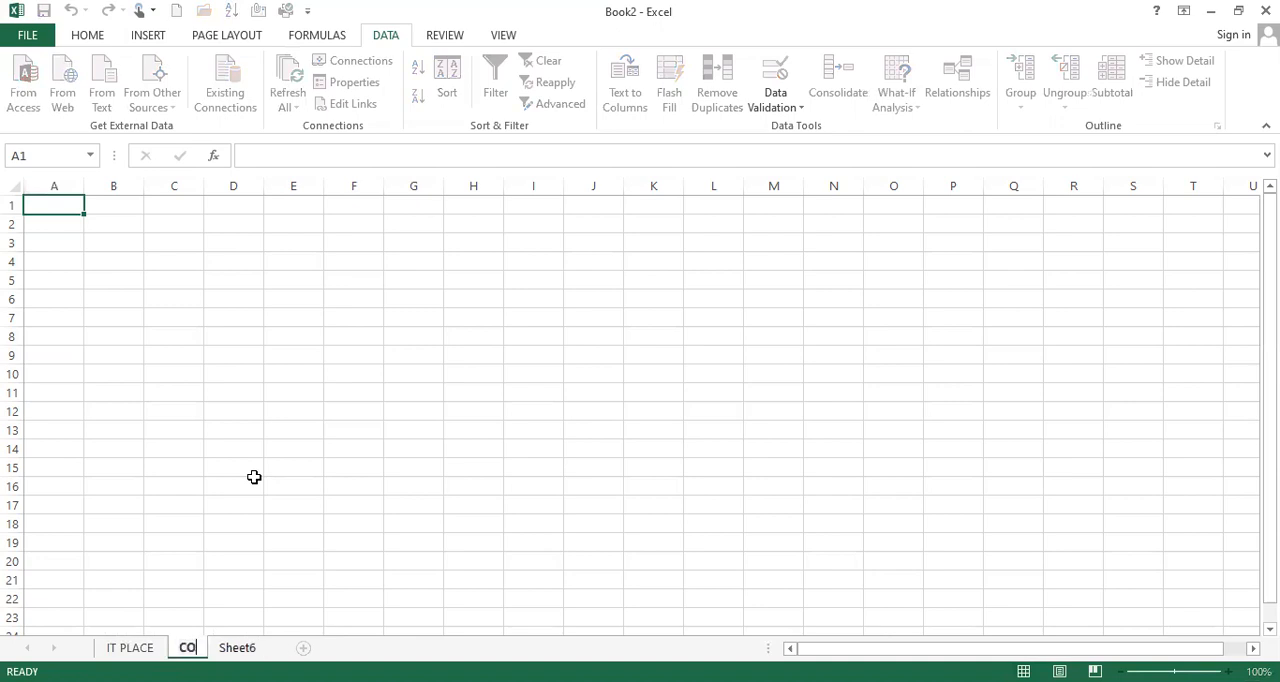
text(MPUTER)
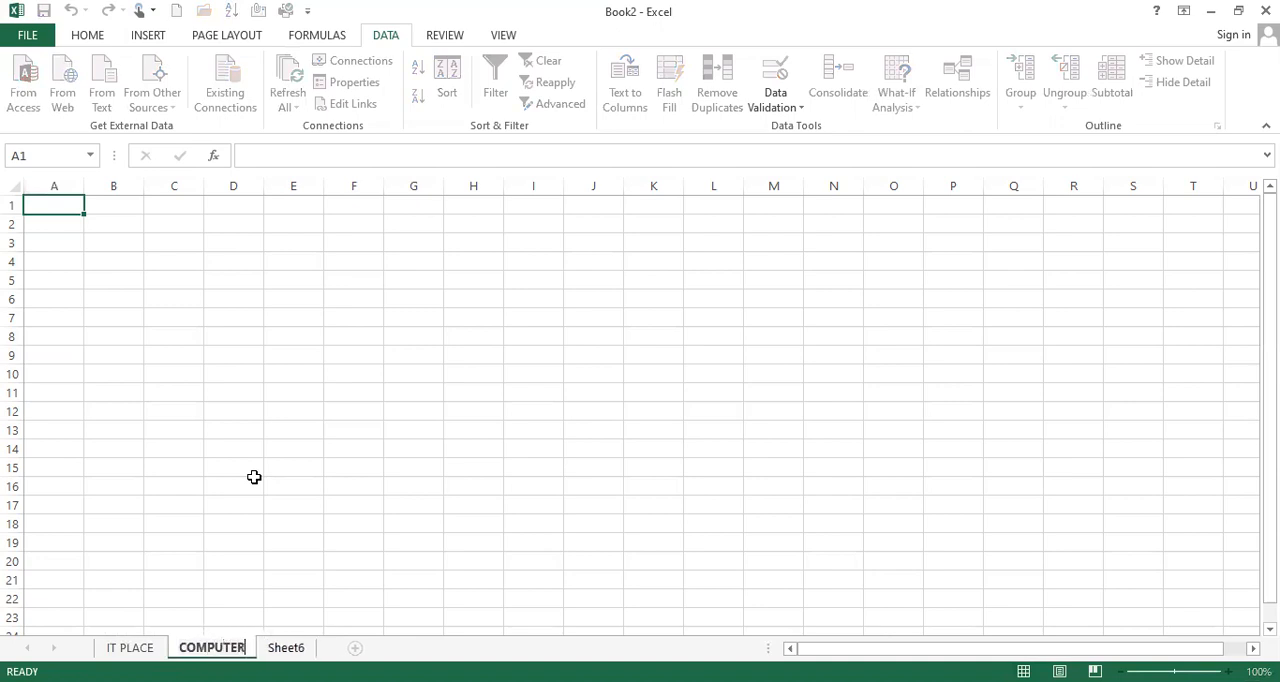
text( CENTER)
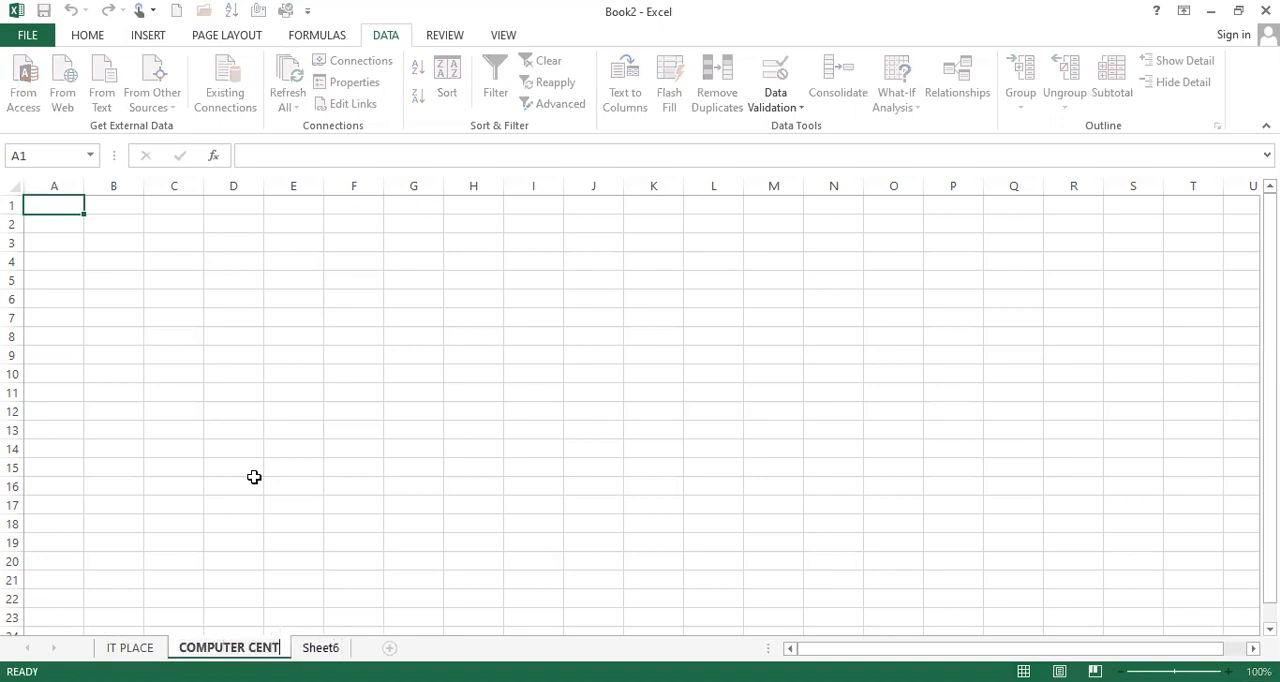
key(Return)
Examine the IT PLACE, COMPUTER CENTER and Sheet6 worksheets by switching between them, ending on IT PLACE
click(335, 647)
click(130, 647)
click(236, 647)
click(140, 648)
click(234, 649)
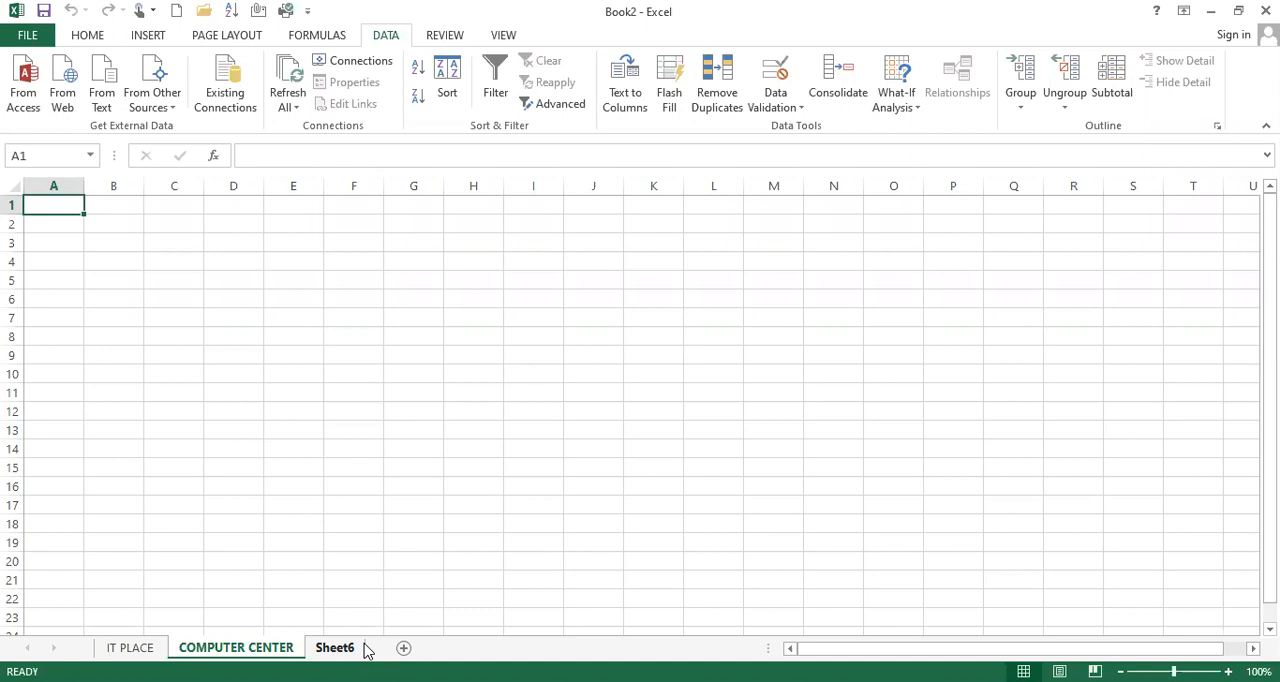
click(138, 647)
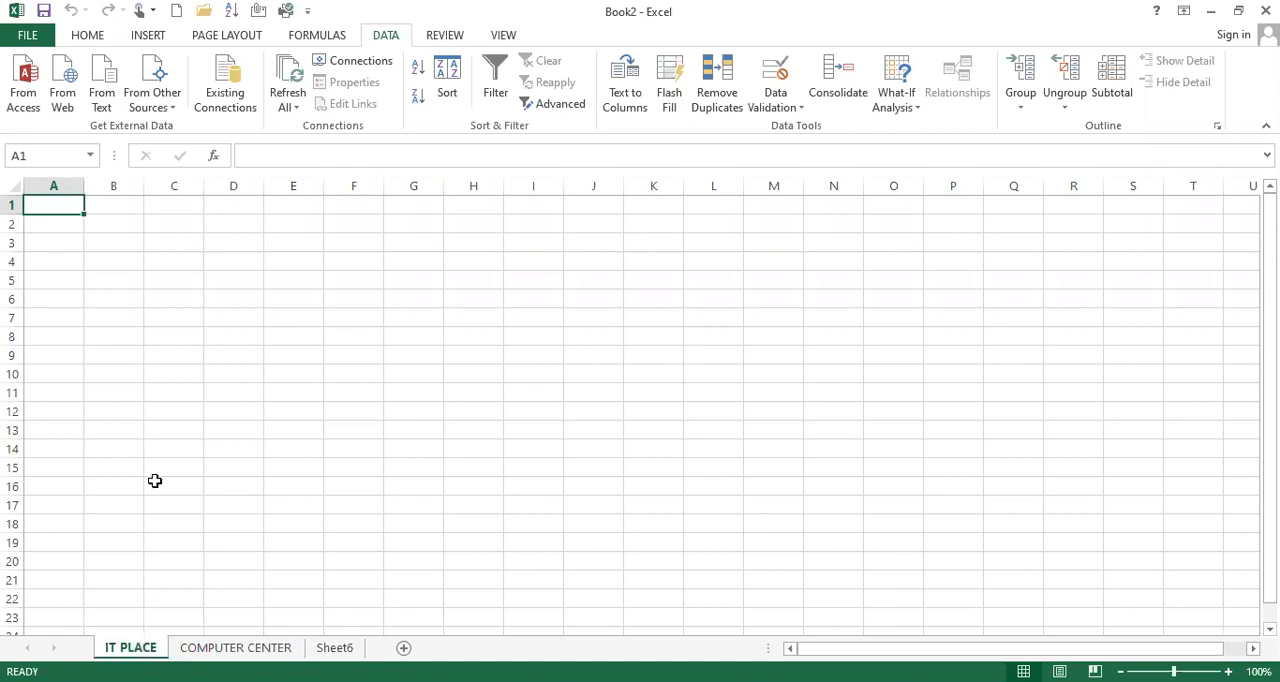
click(236, 648)
click(340, 648)
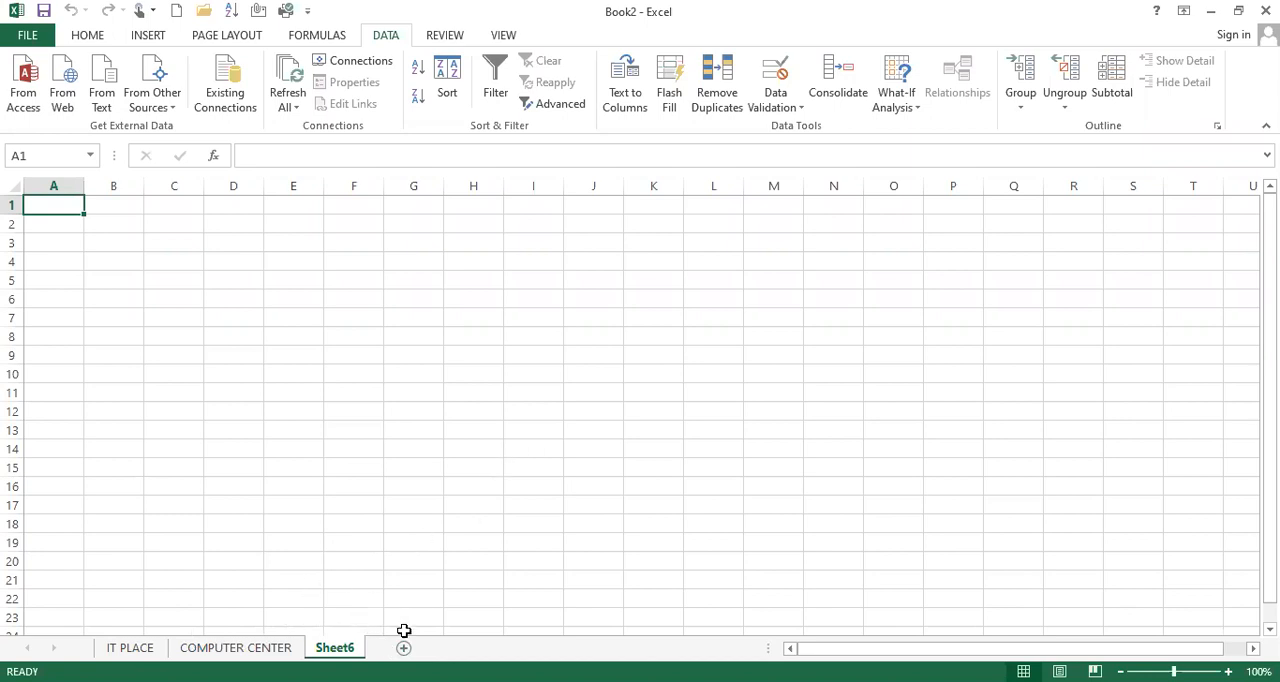
click(130, 648)
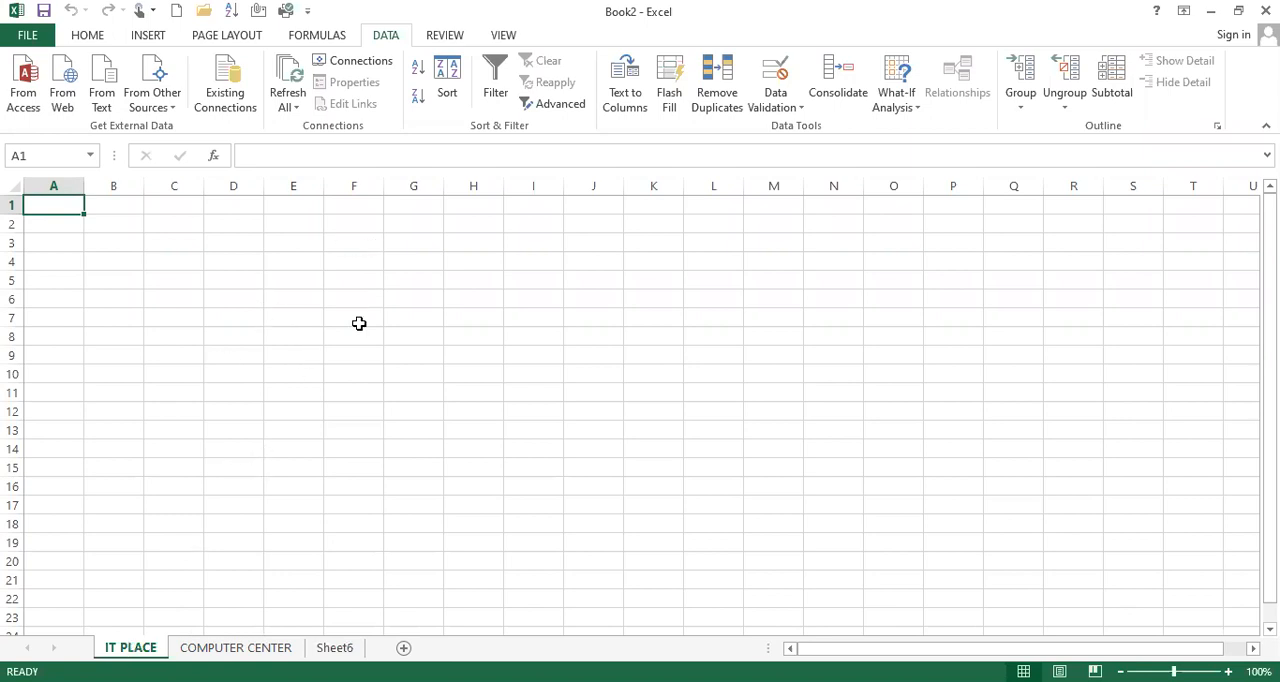
click(225, 648)
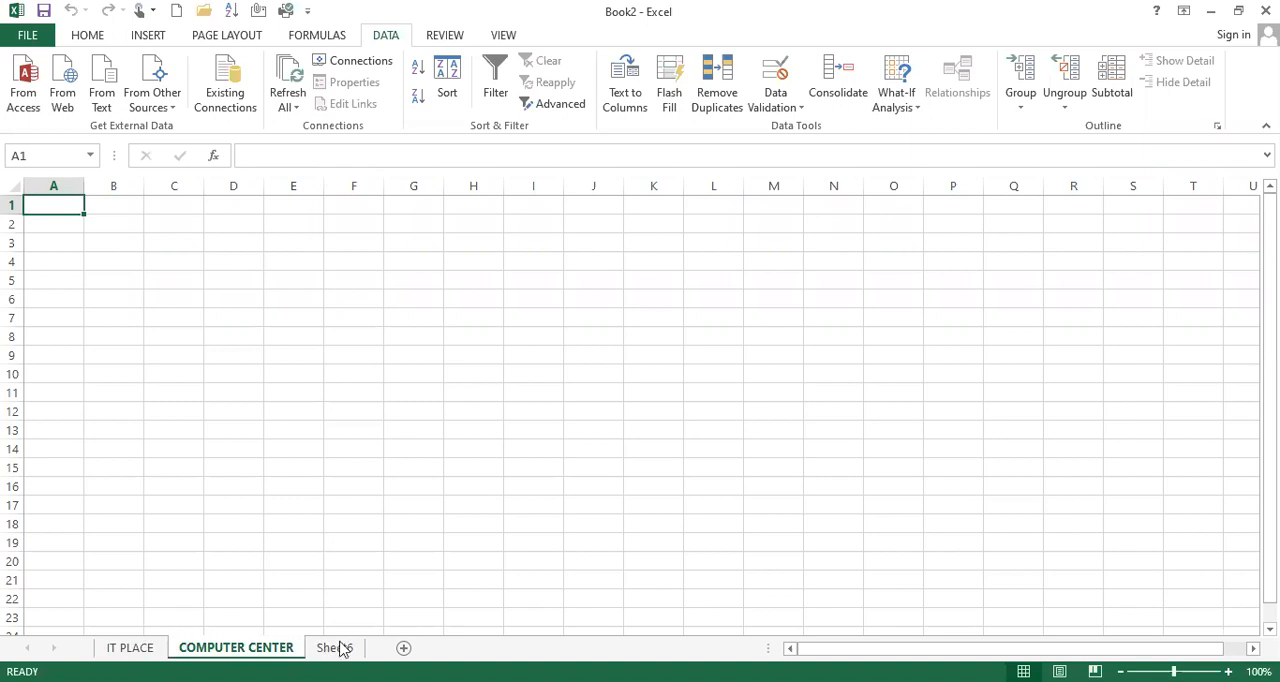
click(130, 648)
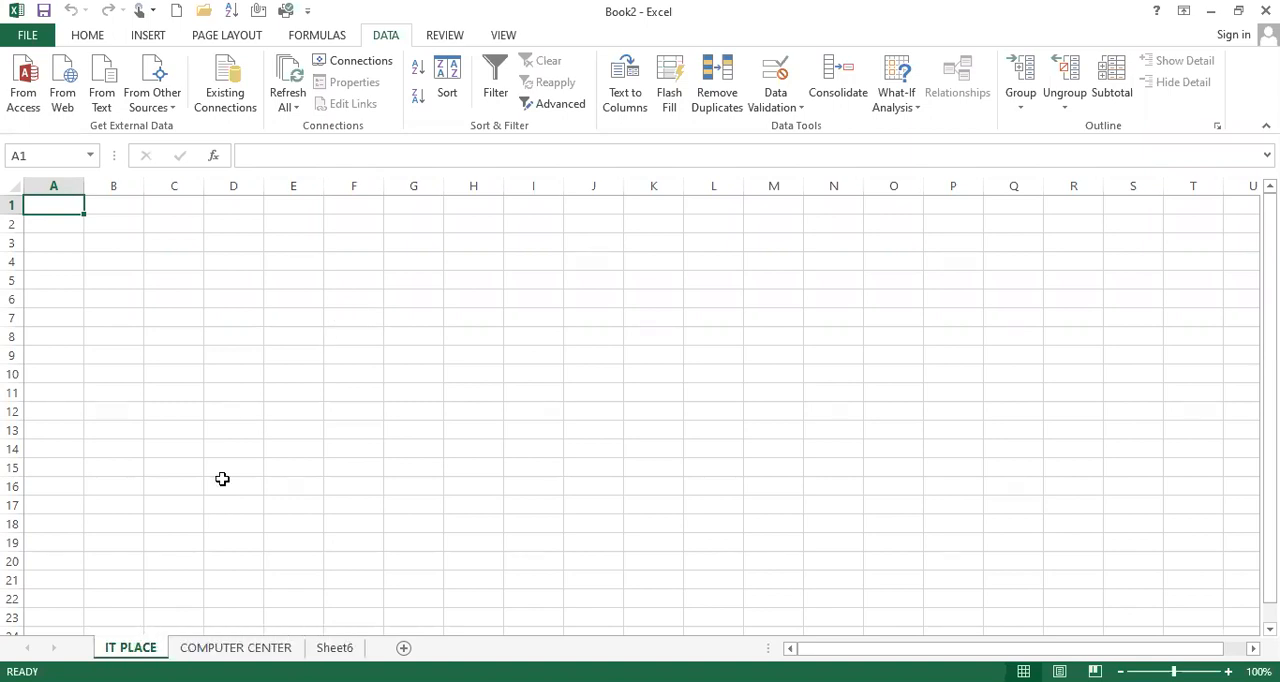
Switch from IT PLACE through COMPUTER CENTER to the Sheet6 worksheet and display the Home commands
click(236, 648)
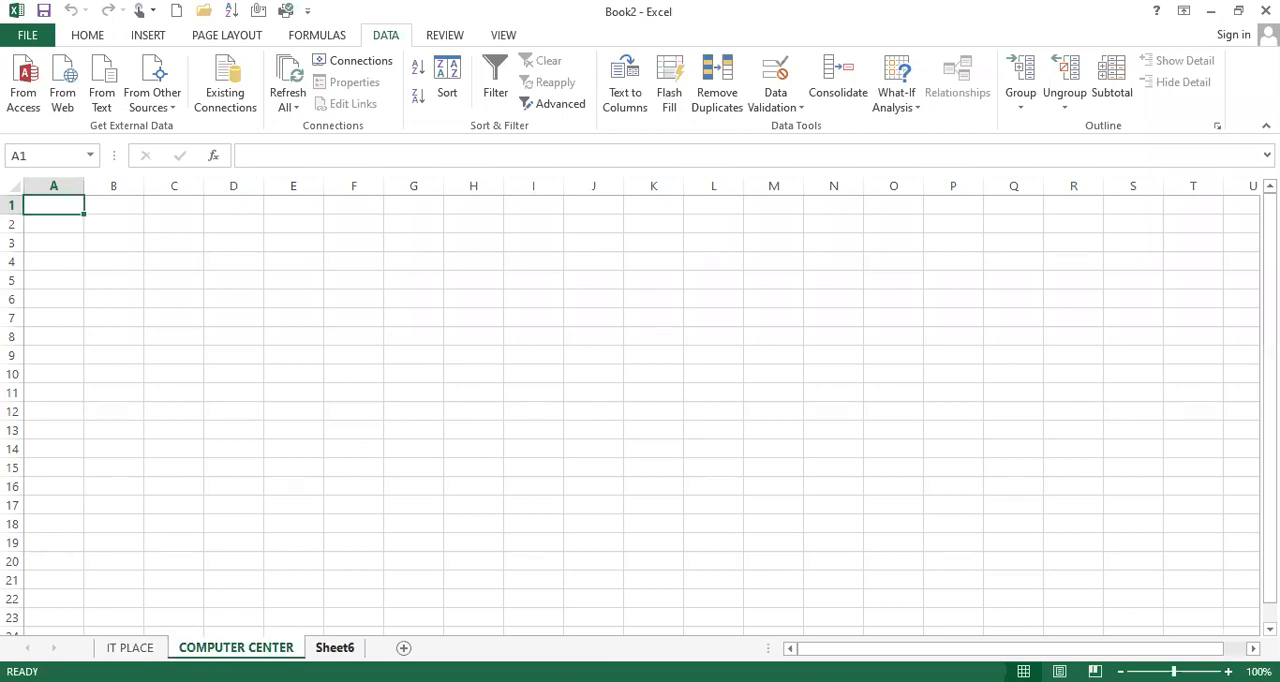
click(335, 648)
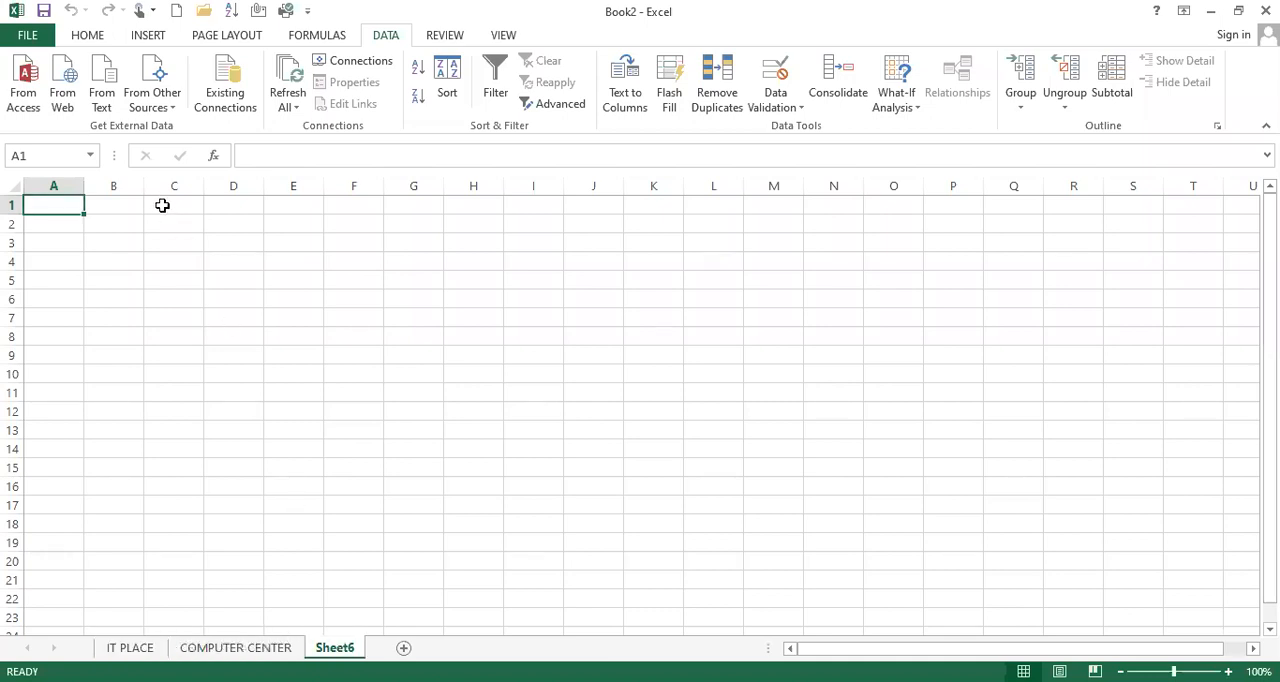
click(86, 42)
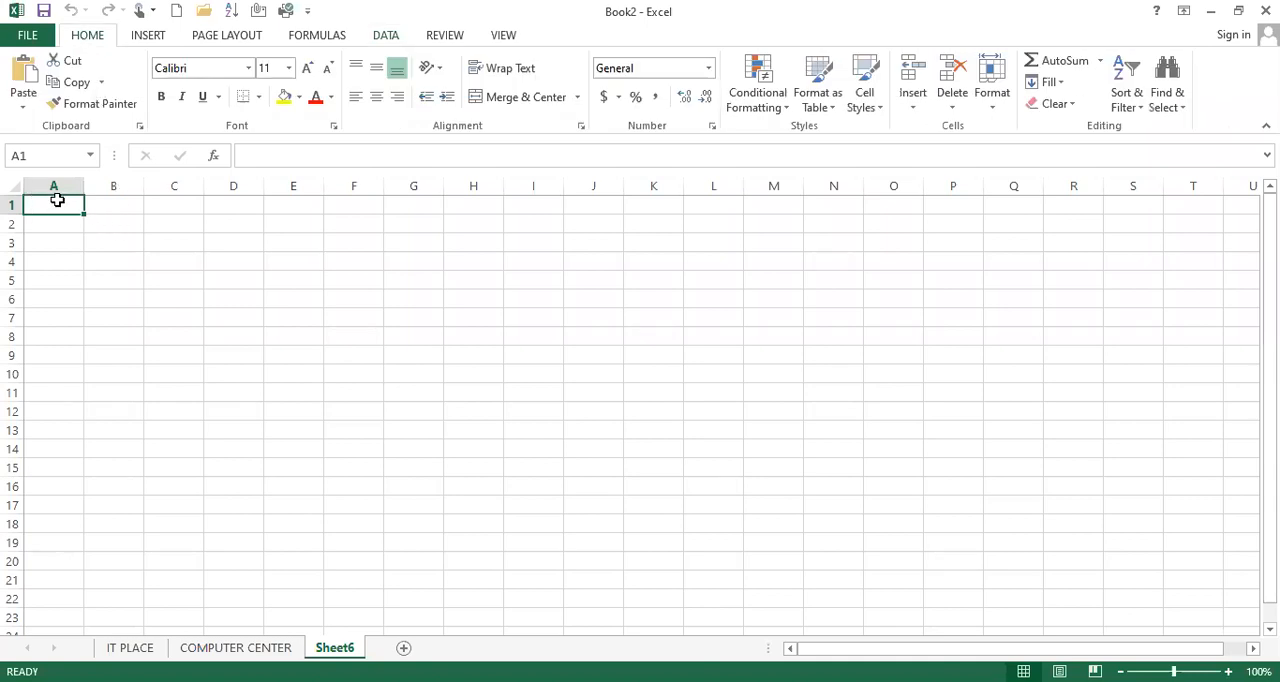
Enter 1, 2 and 3 in cells A1 to A3 and fill the number series down to A21
click(124, 201)
click(36, 204)
click(114, 203)
click(44, 204)
text(1)
key(Return)
text(2)
key(Return)
text(3)
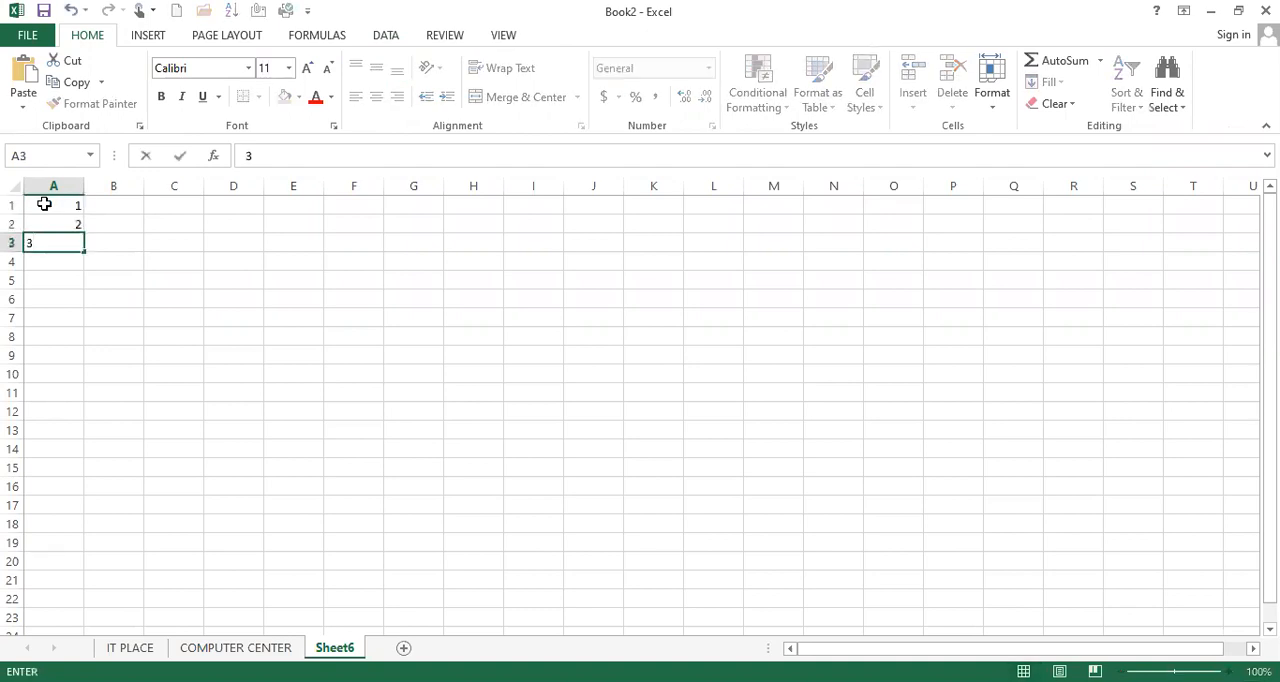
key(Return)
drag(44, 204, 46, 245)
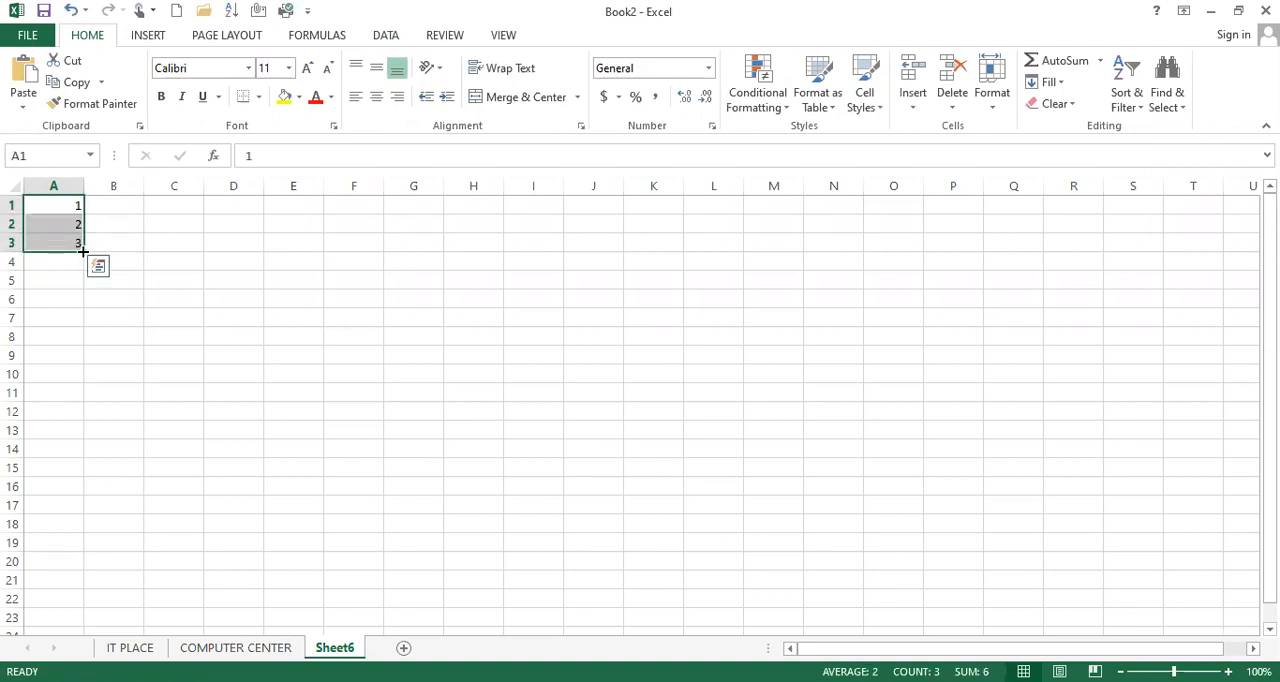
drag(84, 257, 83, 592)
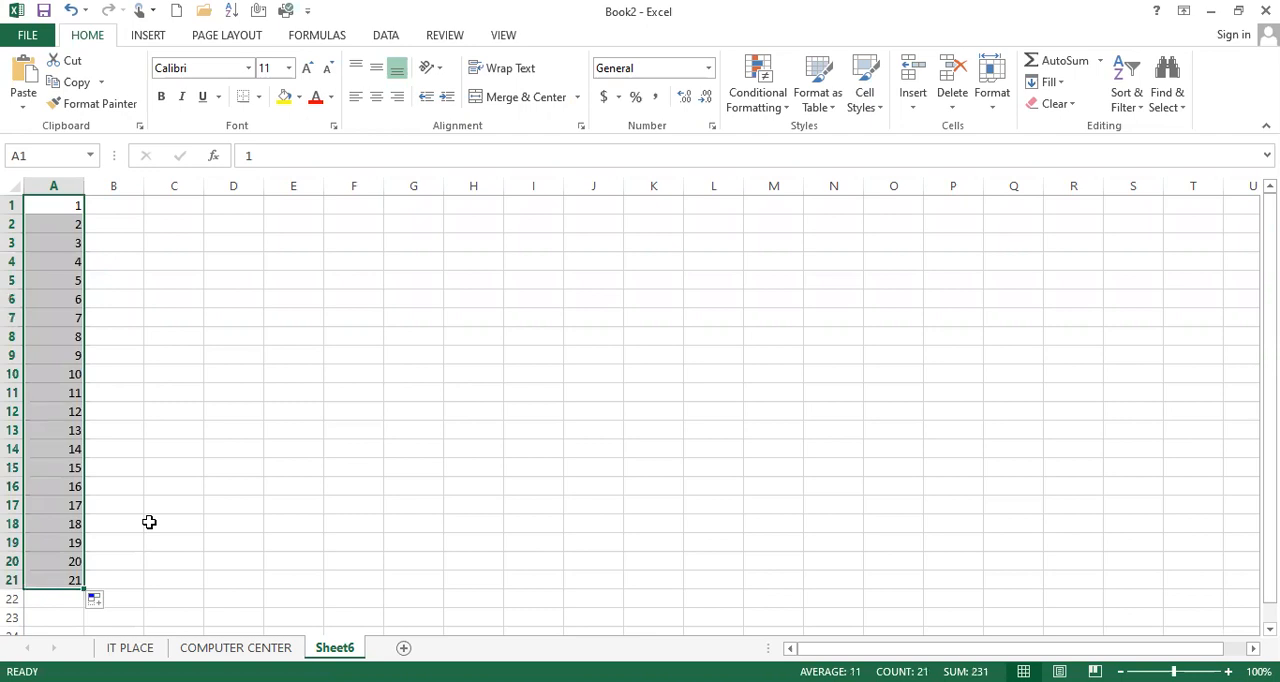
Enter Sunday in cell B1 and fill the weekday series down to B7
click(97, 202)
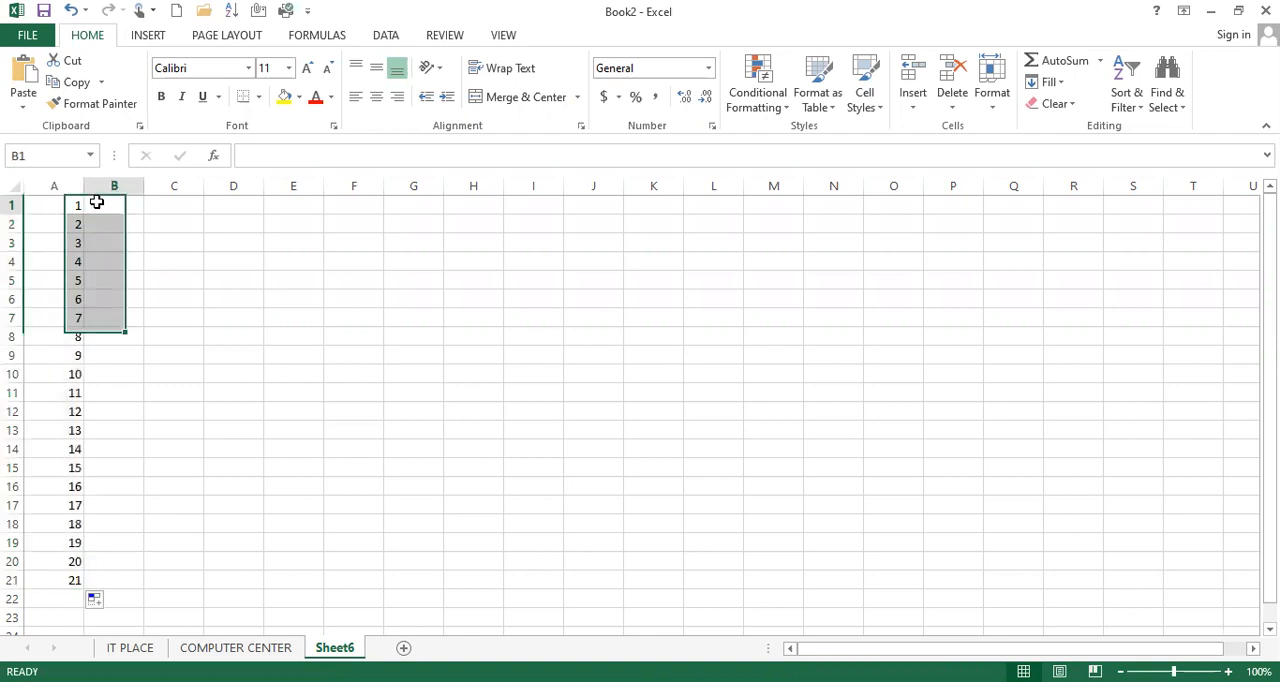
text(s)
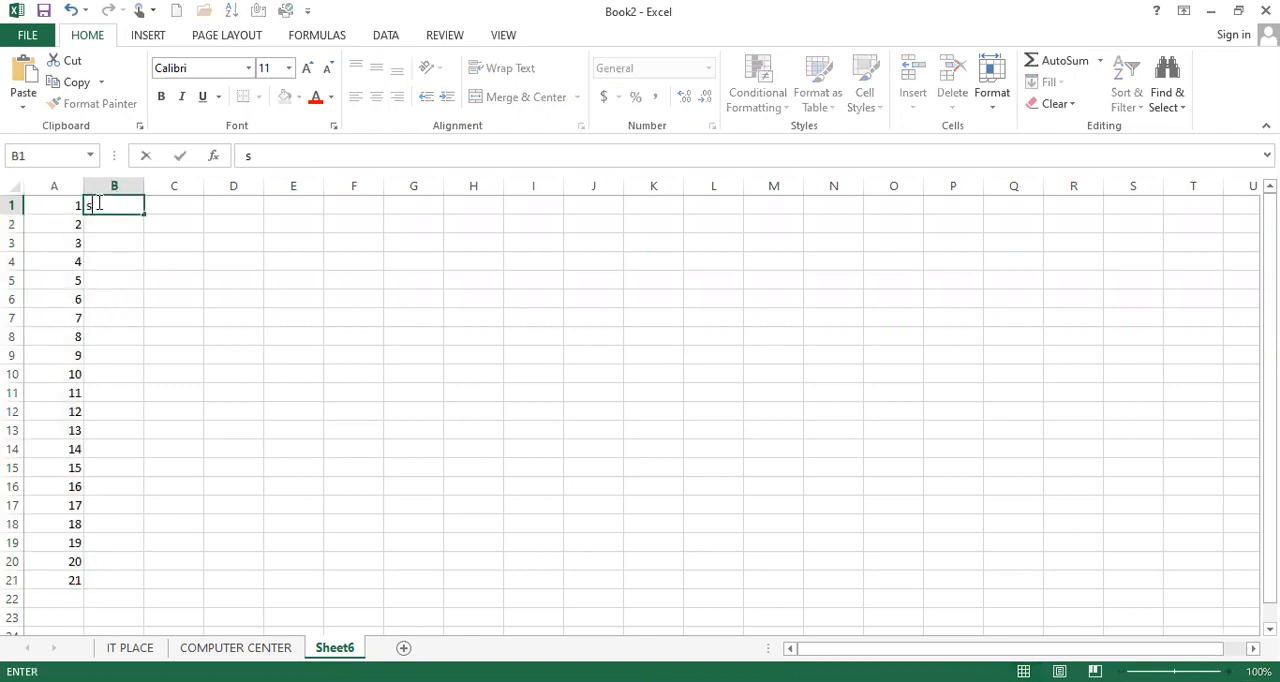
text(unday)
key(Return)
click(125, 206)
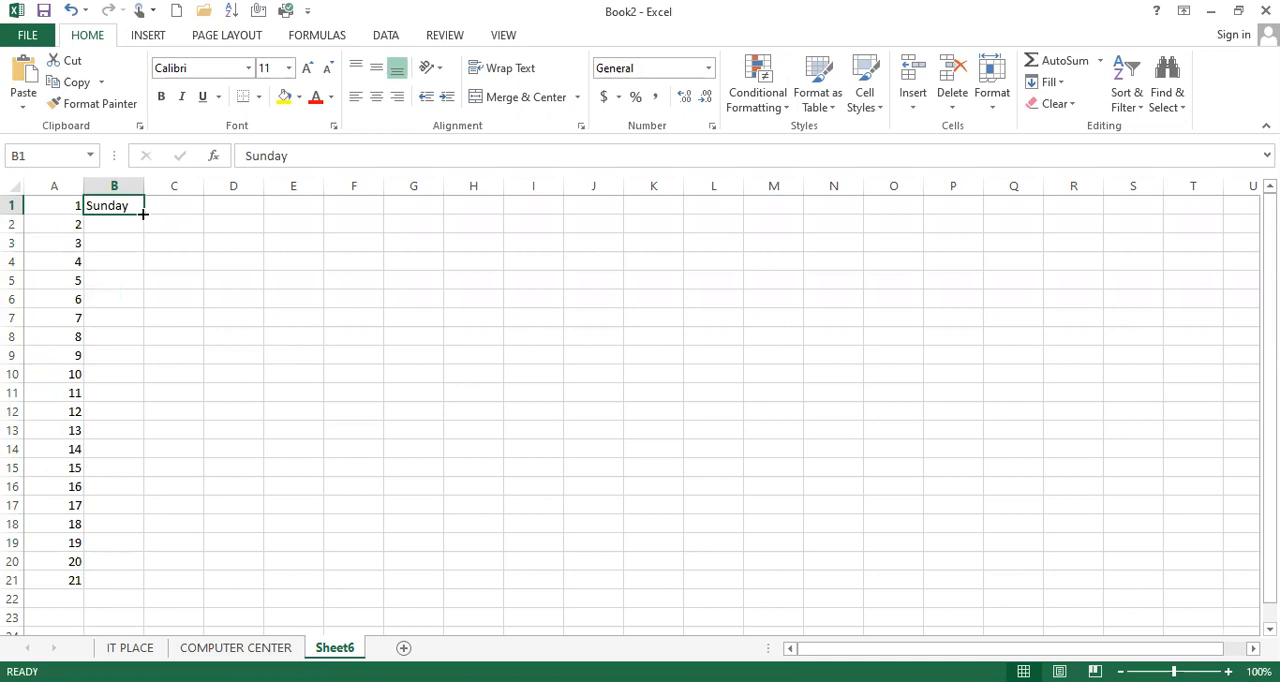
drag(143, 213, 135, 330)
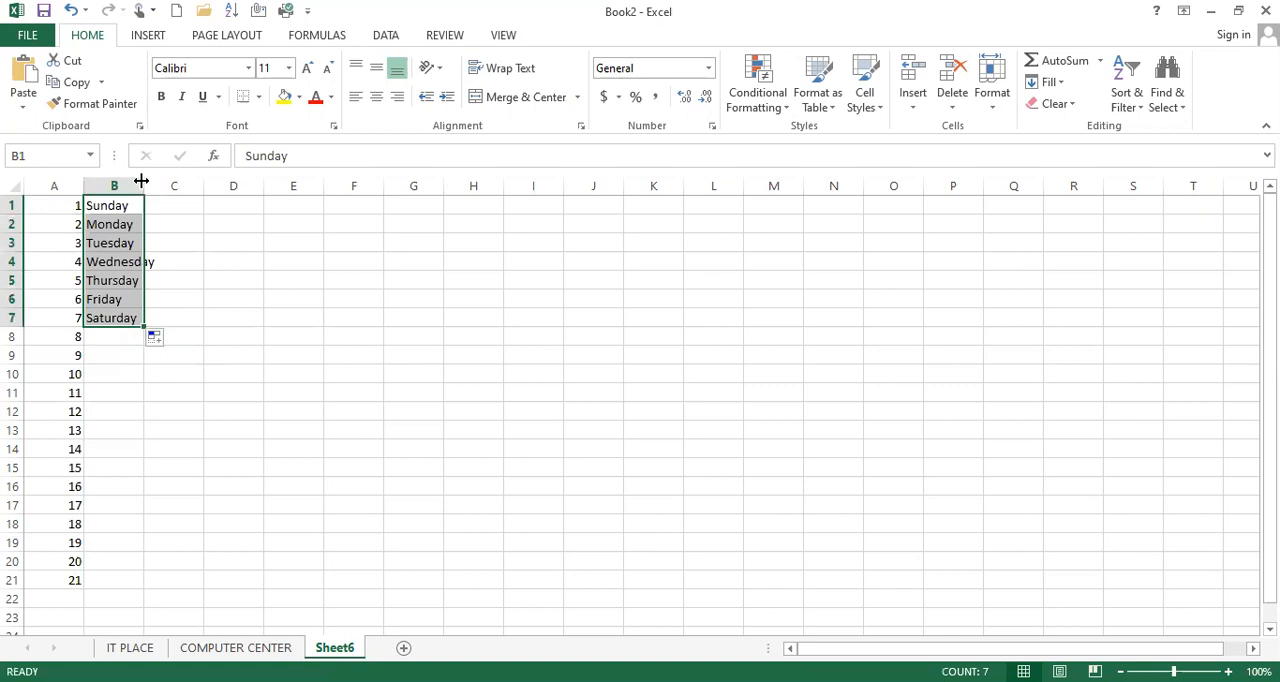
Widen column B to fit the day names and extend the weekday series from B1 down to B21
drag(142, 181, 168, 181)
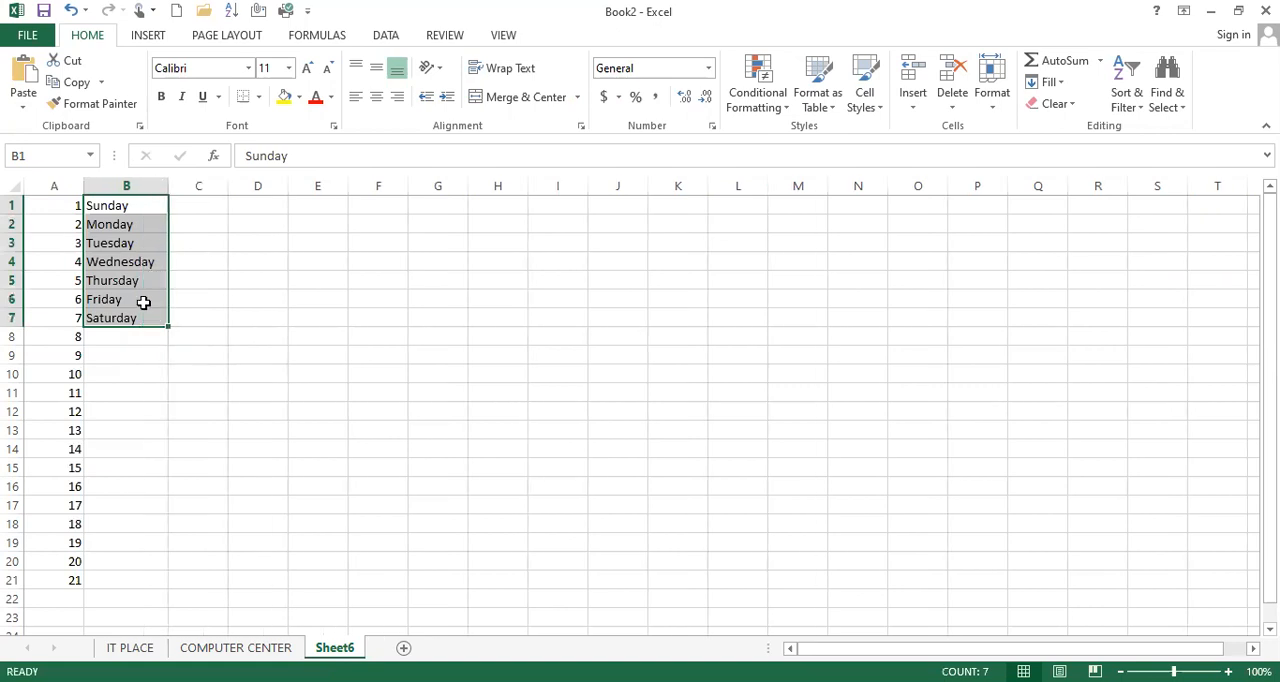
click(141, 313)
click(140, 206)
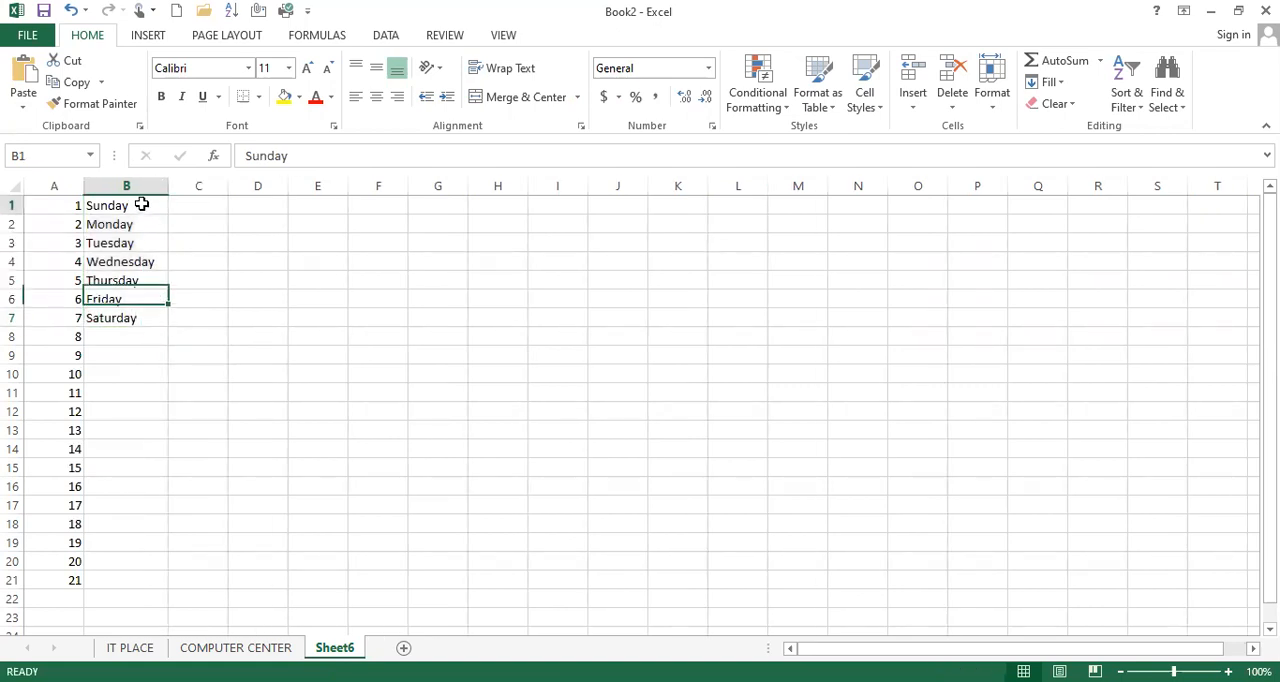
drag(165, 215, 146, 588)
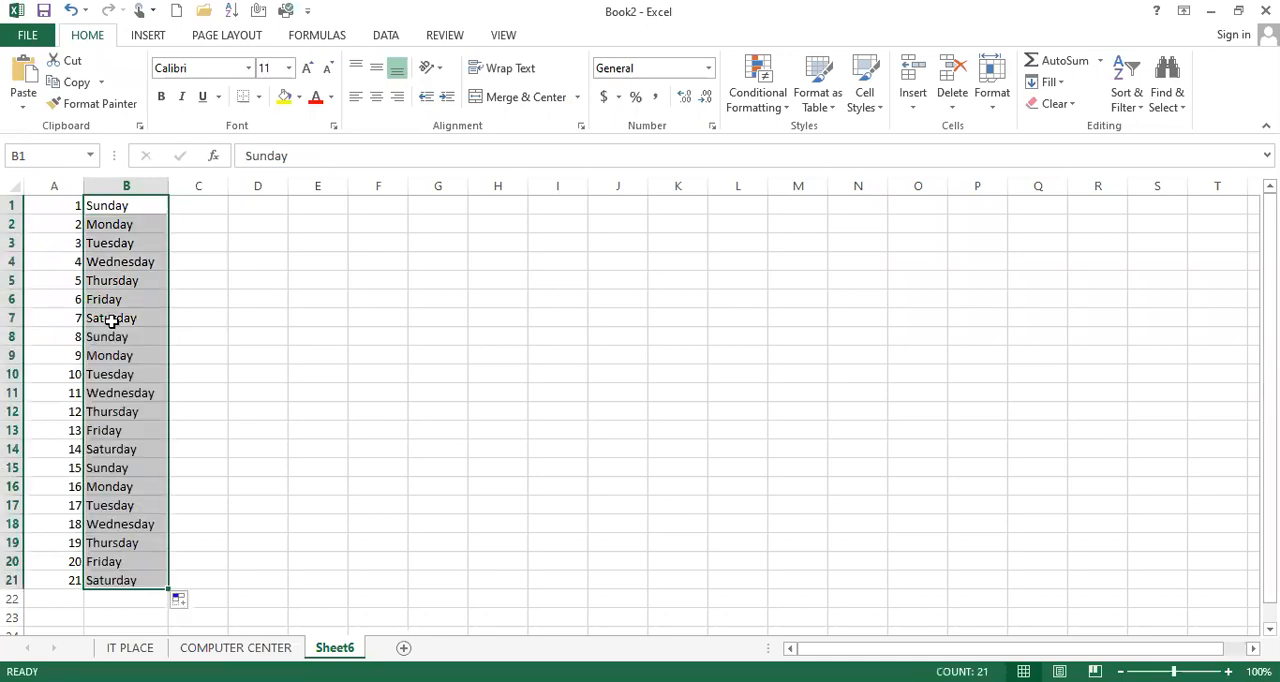
Examine the repeating weekday entries one by one from cell B8 to B16
click(112, 340)
click(113, 357)
click(114, 376)
click(116, 395)
click(118, 413)
click(119, 430)
click(120, 449)
click(122, 467)
click(124, 486)
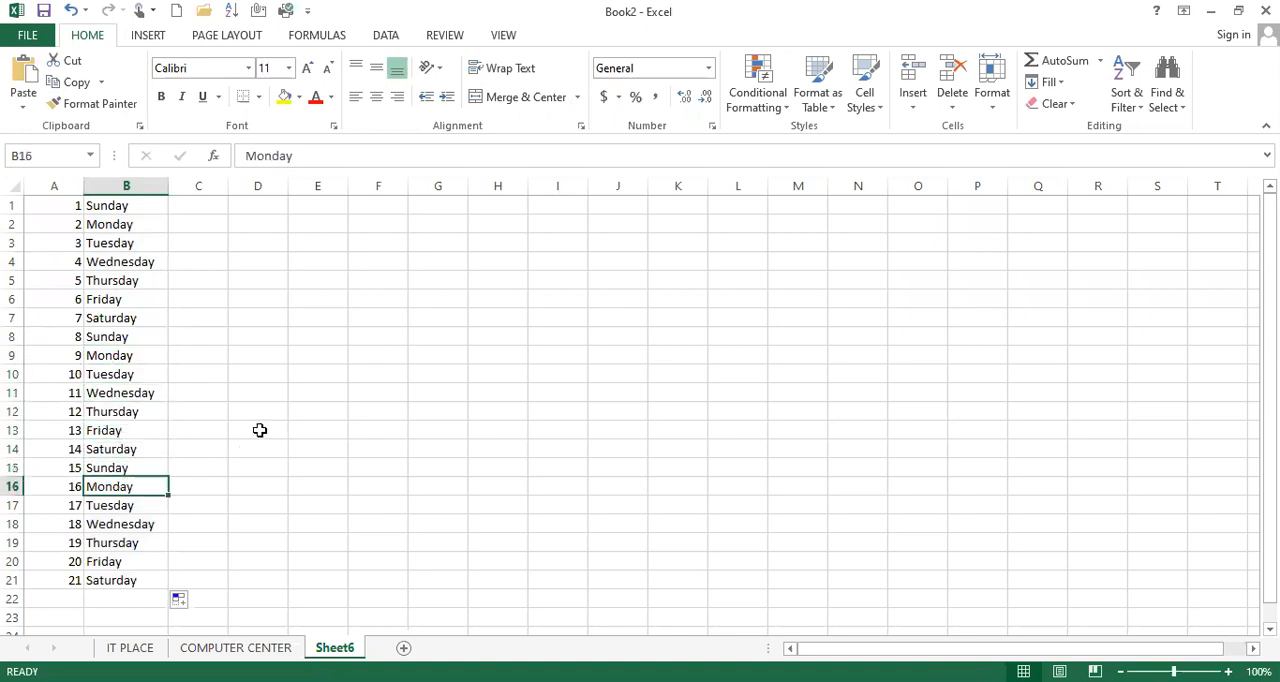
Enter jan in cell C1 and fill the month series down to C21
click(205, 204)
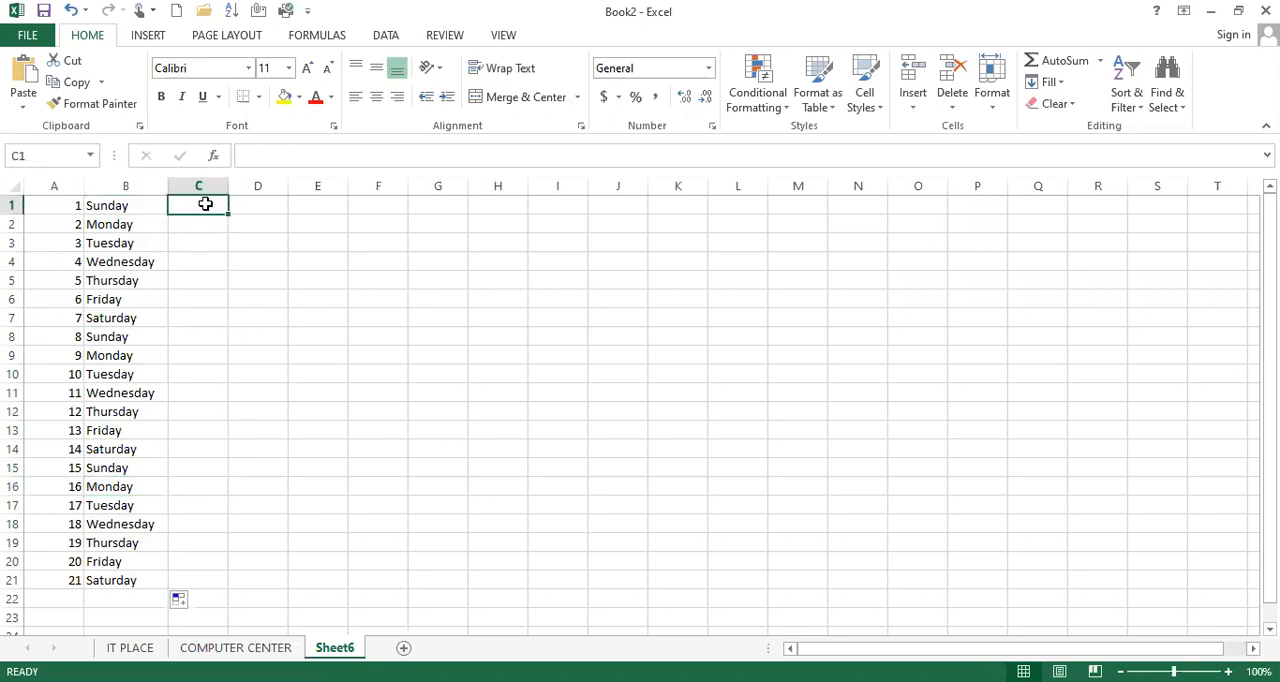
text(jan)
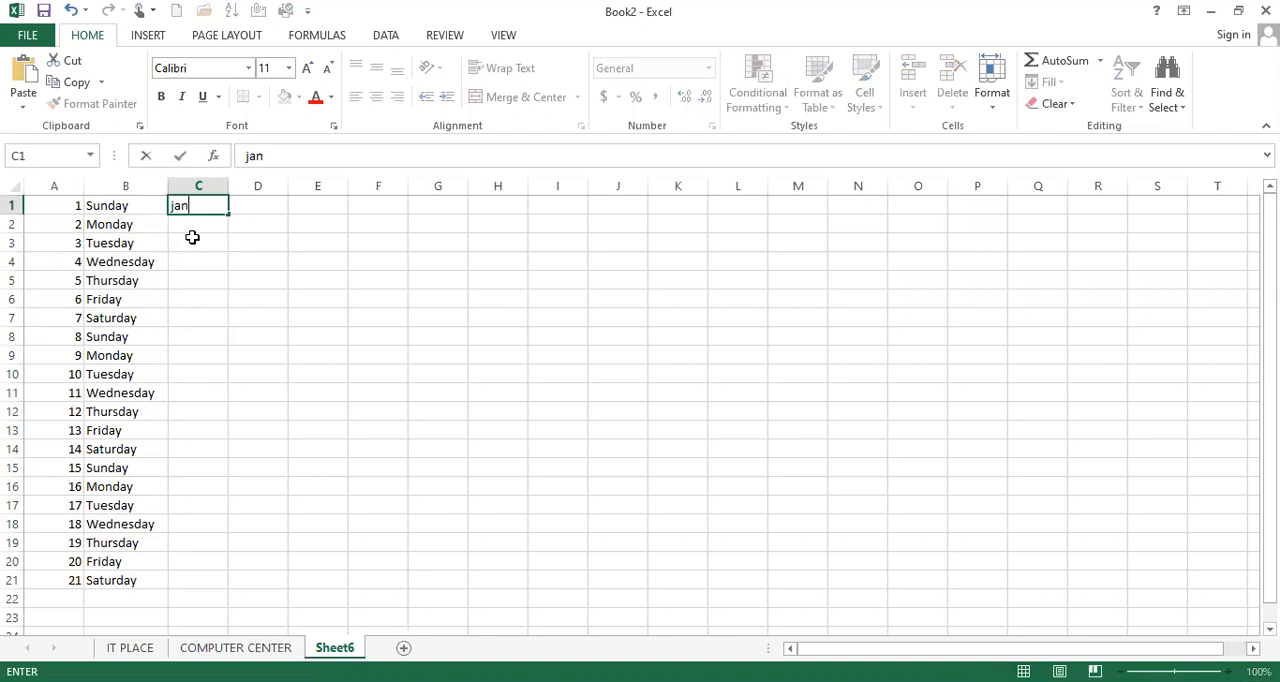
key(Return)
click(207, 204)
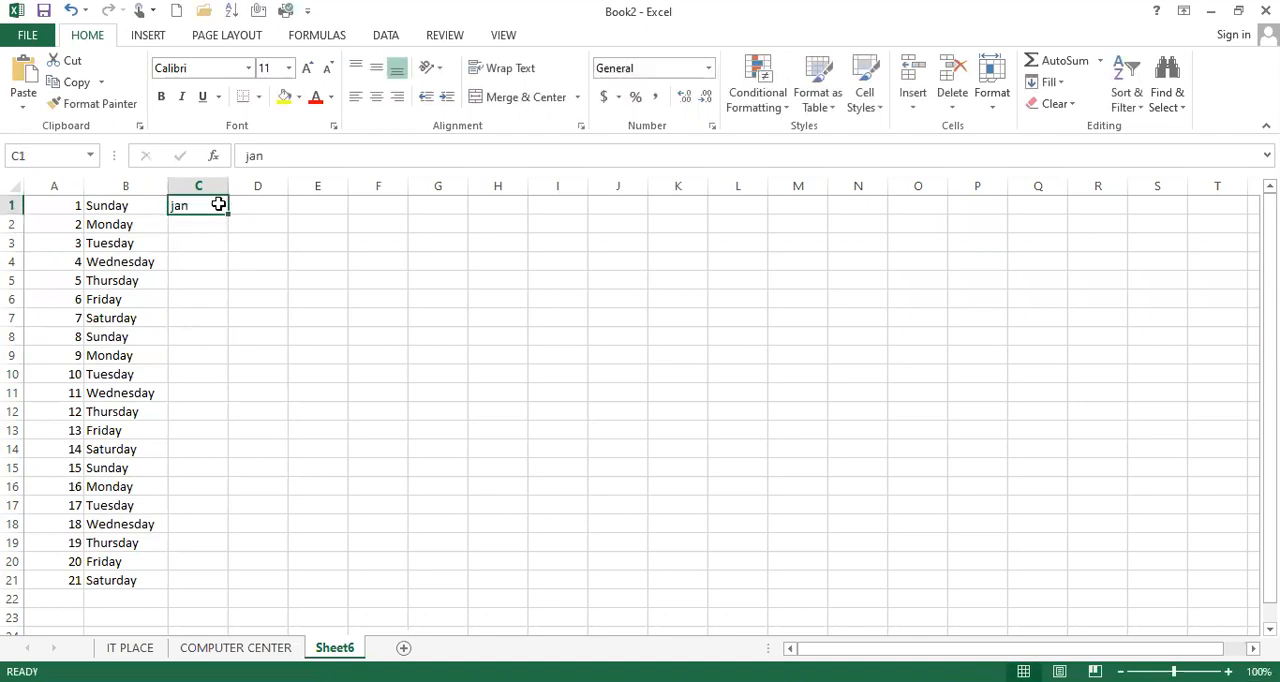
drag(227, 216, 221, 582)
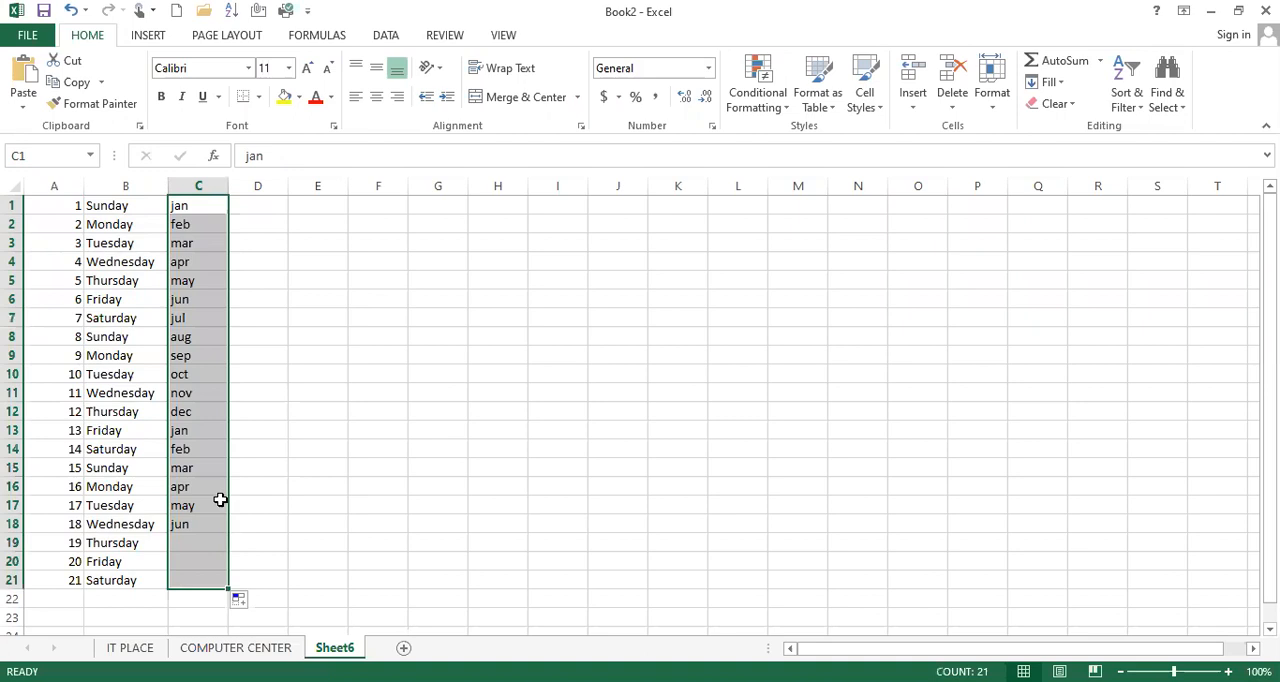
Delete the repeated months in cells C13 to C21, keeping only jan to dec
drag(203, 208, 221, 266)
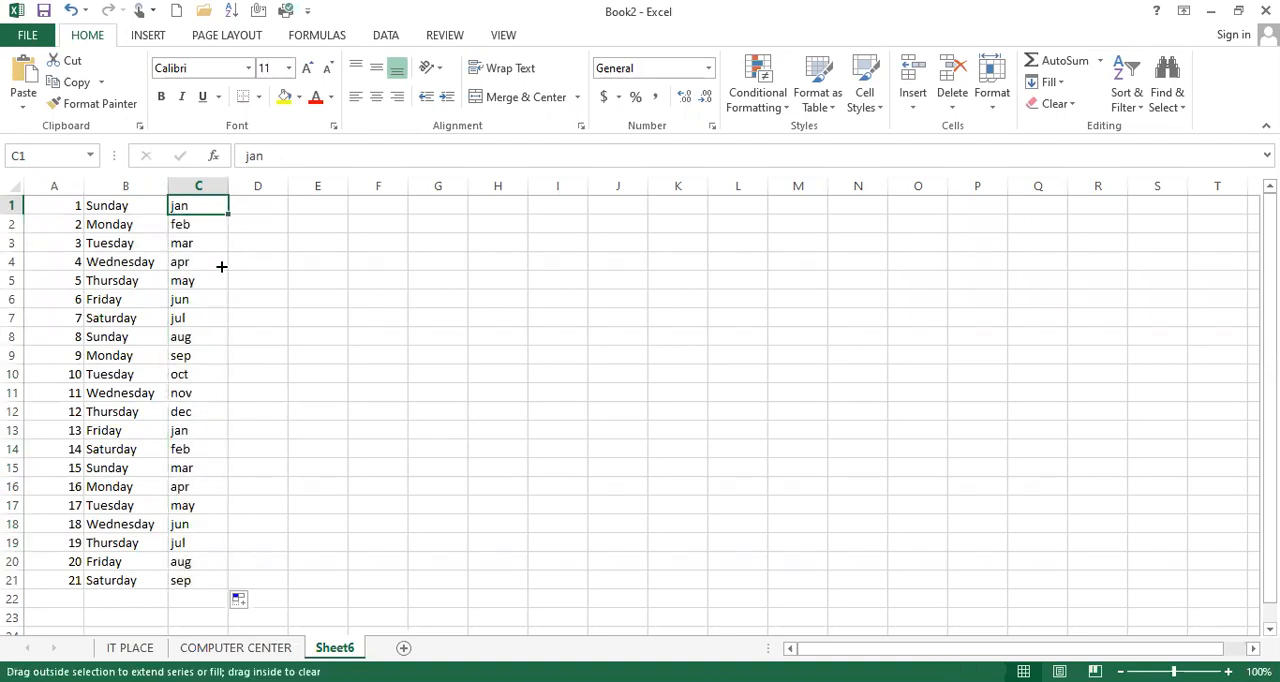
drag(210, 420, 200, 576)
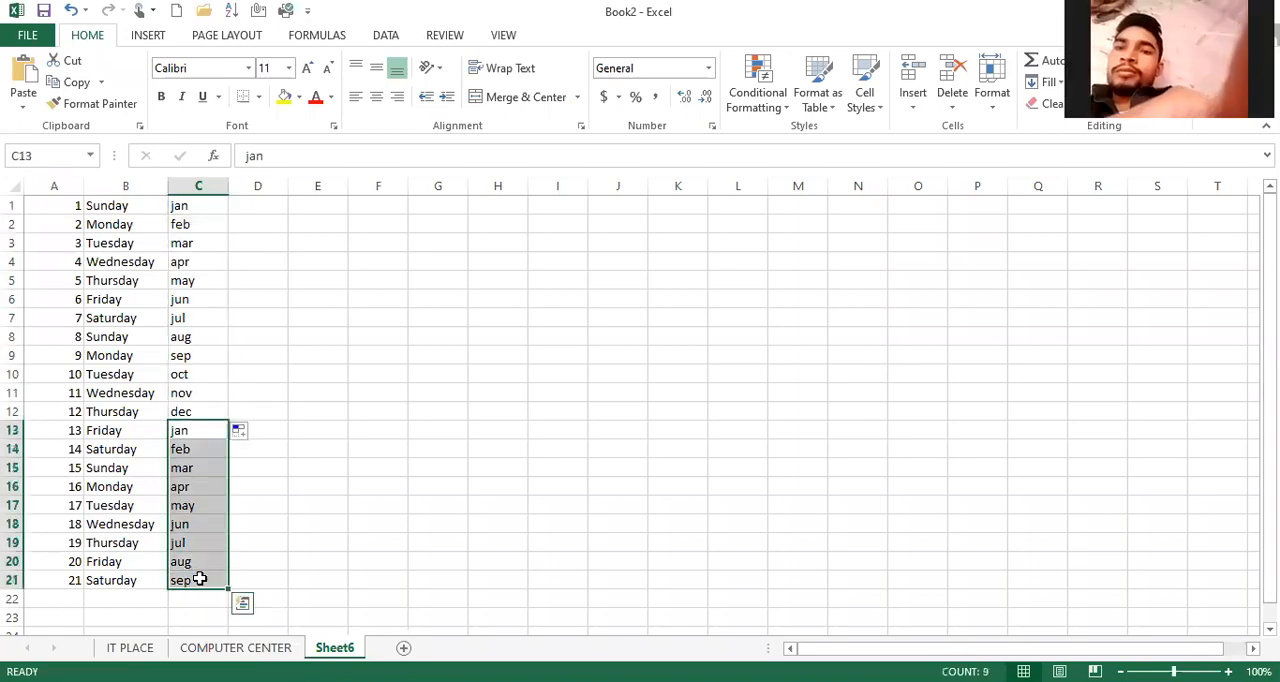
key(Delete)
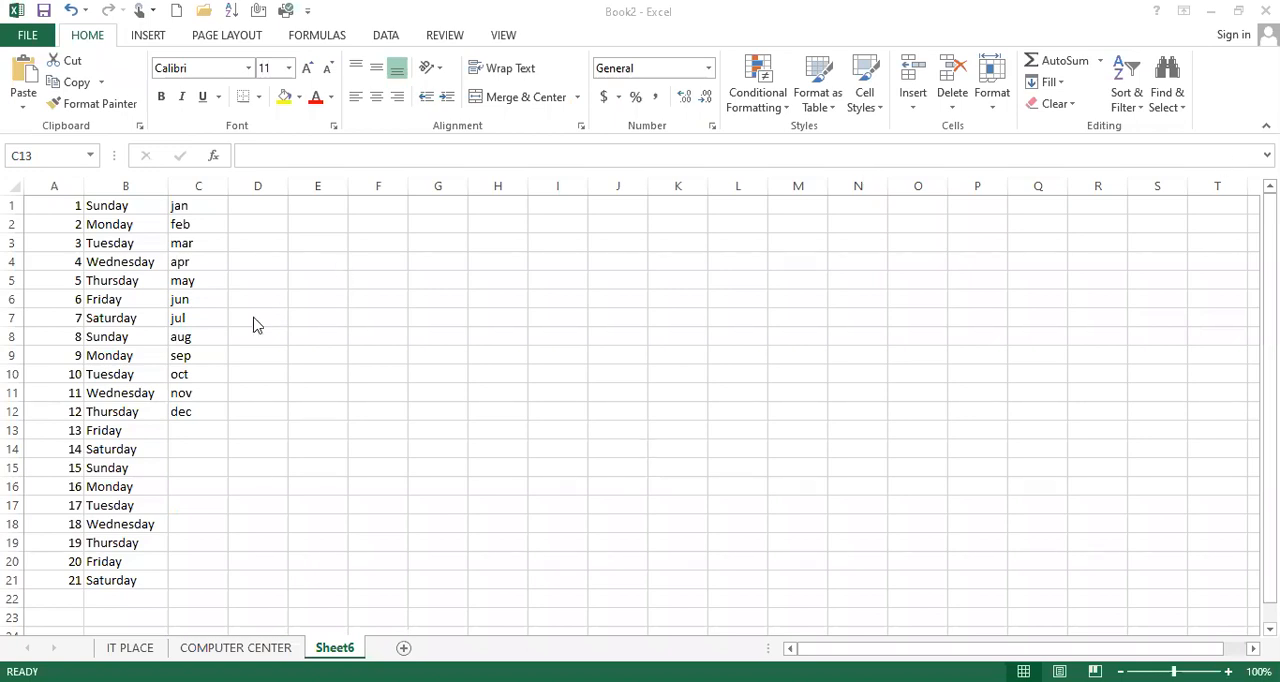
click(198, 206)
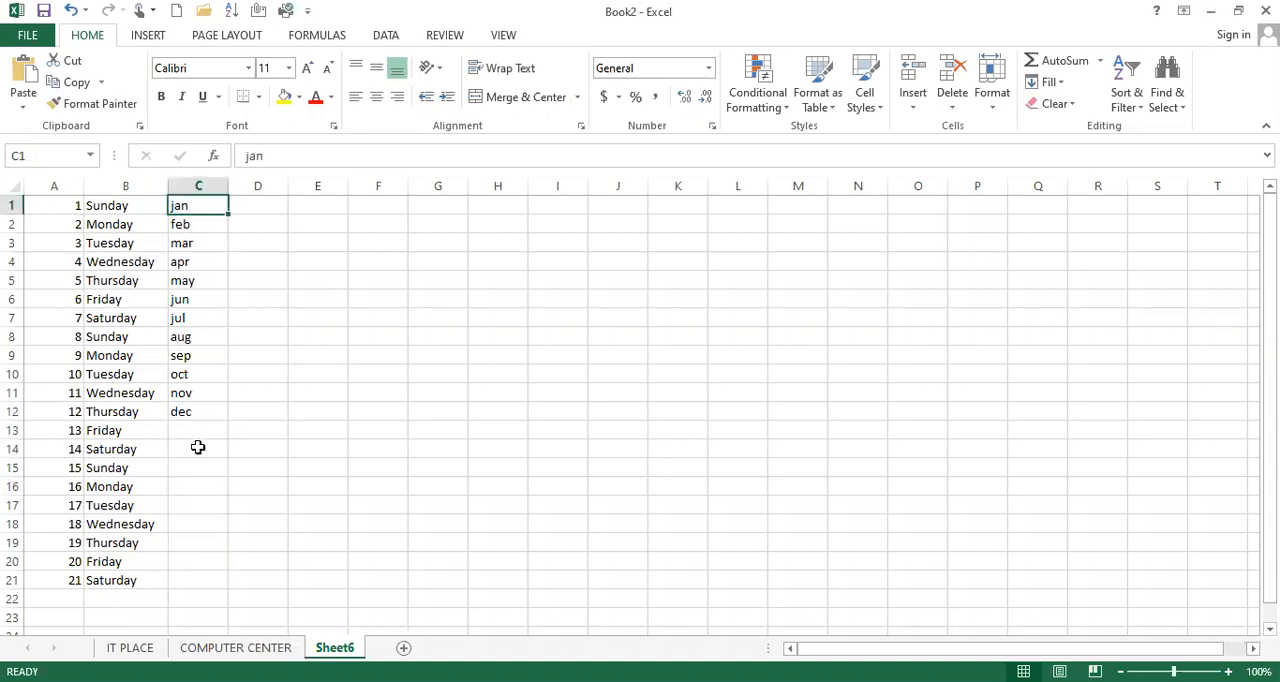
click(259, 210)
drag(63, 204, 206, 426)
click(213, 391)
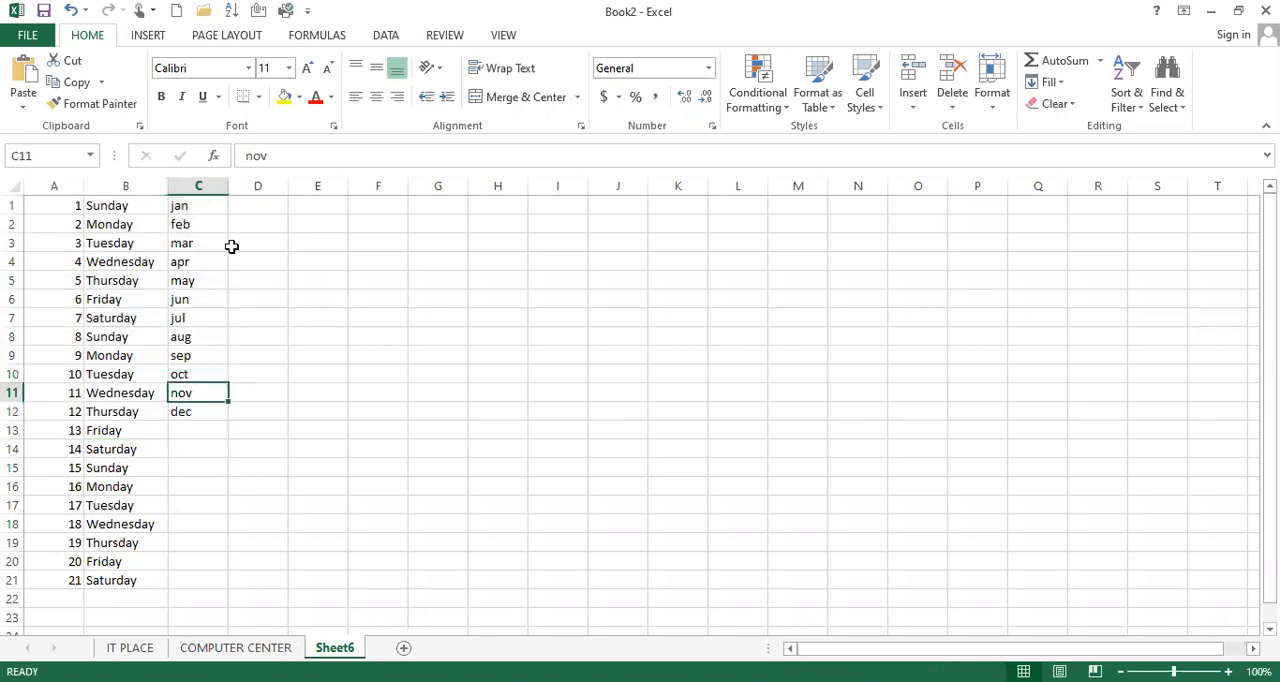
Enter 2, 4 and 6 in cells D1 to D3 and fill the even-number series down to D21
click(261, 208)
text(2)
key(Return)
text(4)
key(Return)
text(6)
key(Return)
drag(261, 208, 284, 590)
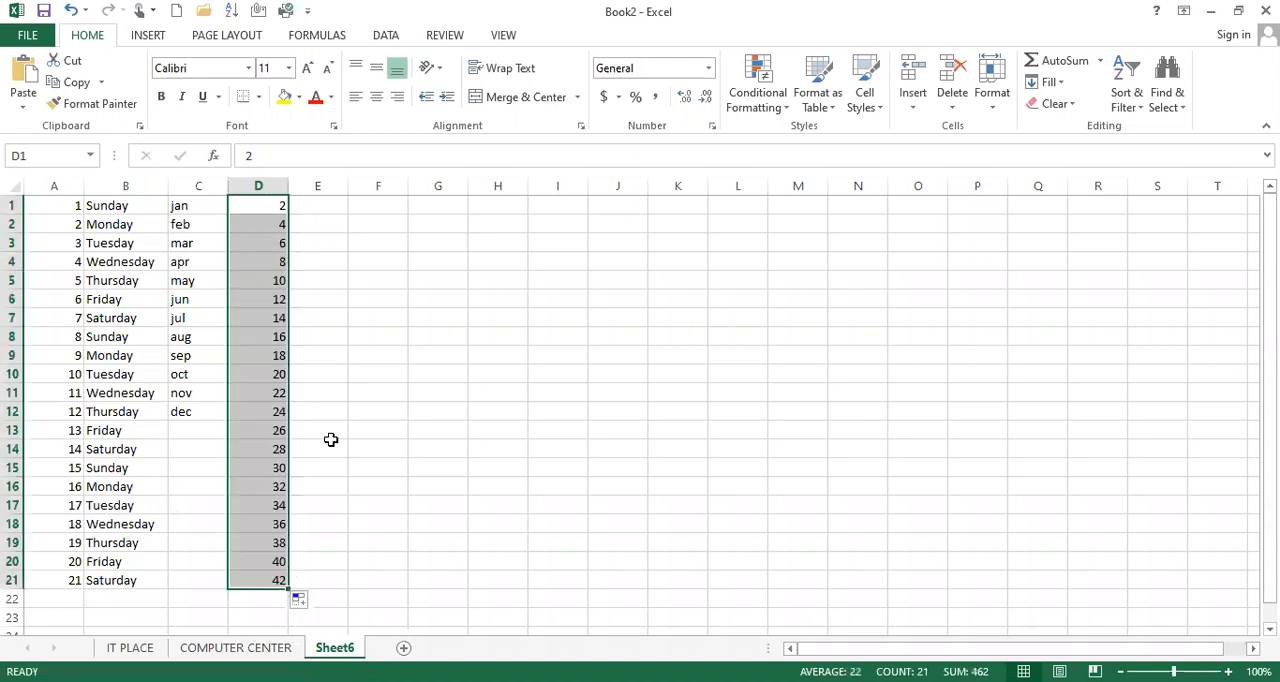
Examine the even-number series cell by cell from D1 to D10
click(263, 210)
click(263, 225)
click(263, 243)
click(264, 262)
click(264, 281)
click(263, 299)
click(263, 318)
click(263, 336)
click(266, 356)
click(269, 374)
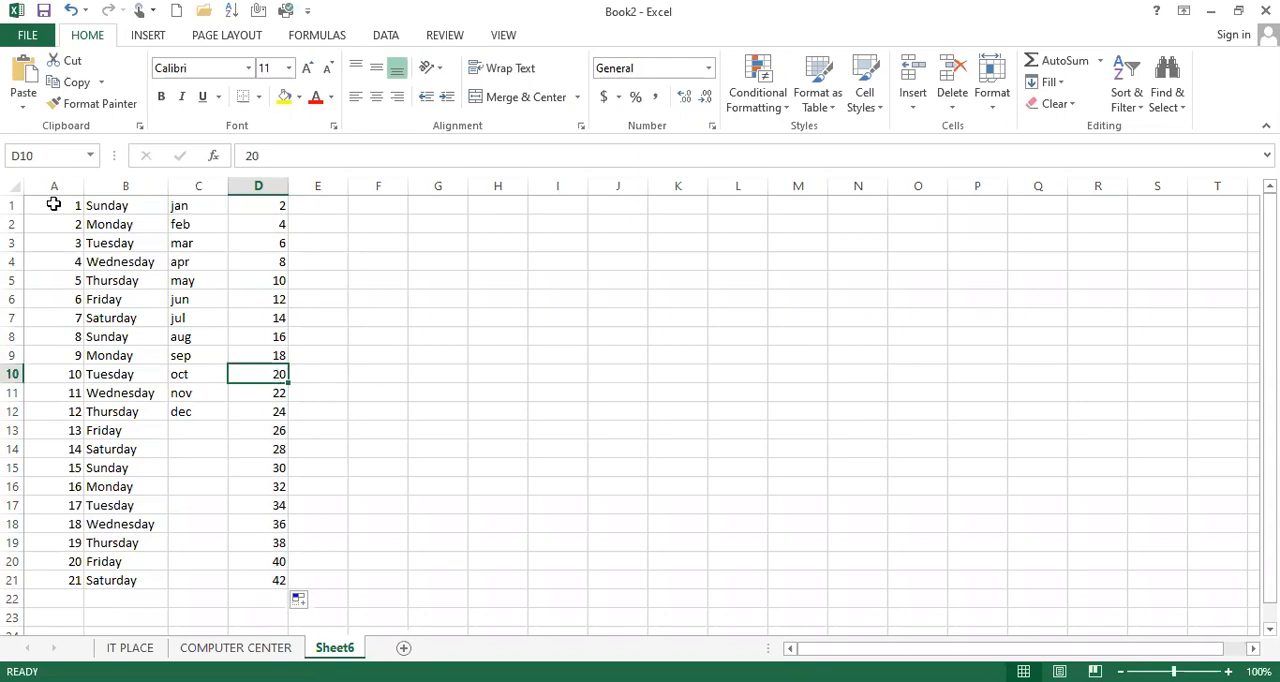
Clear the contents of cells A1 to D21
drag(54, 204, 254, 581)
key(ctrl+c)
key(Delete)
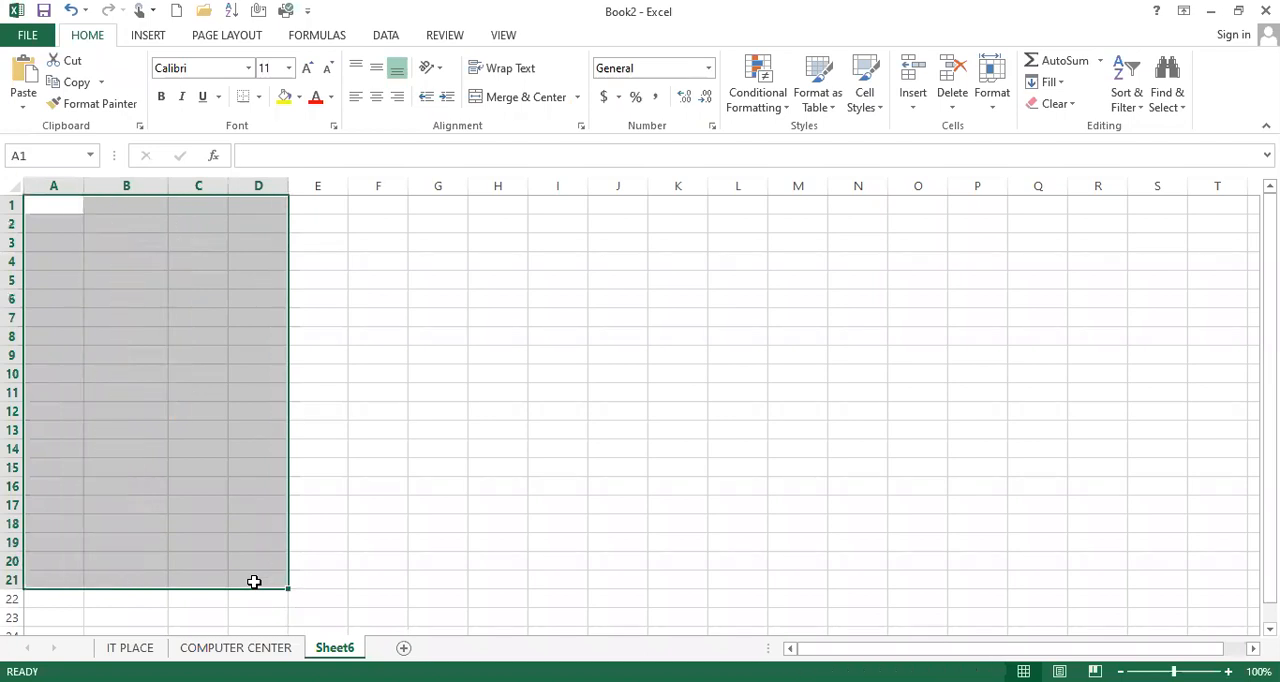
click(57, 203)
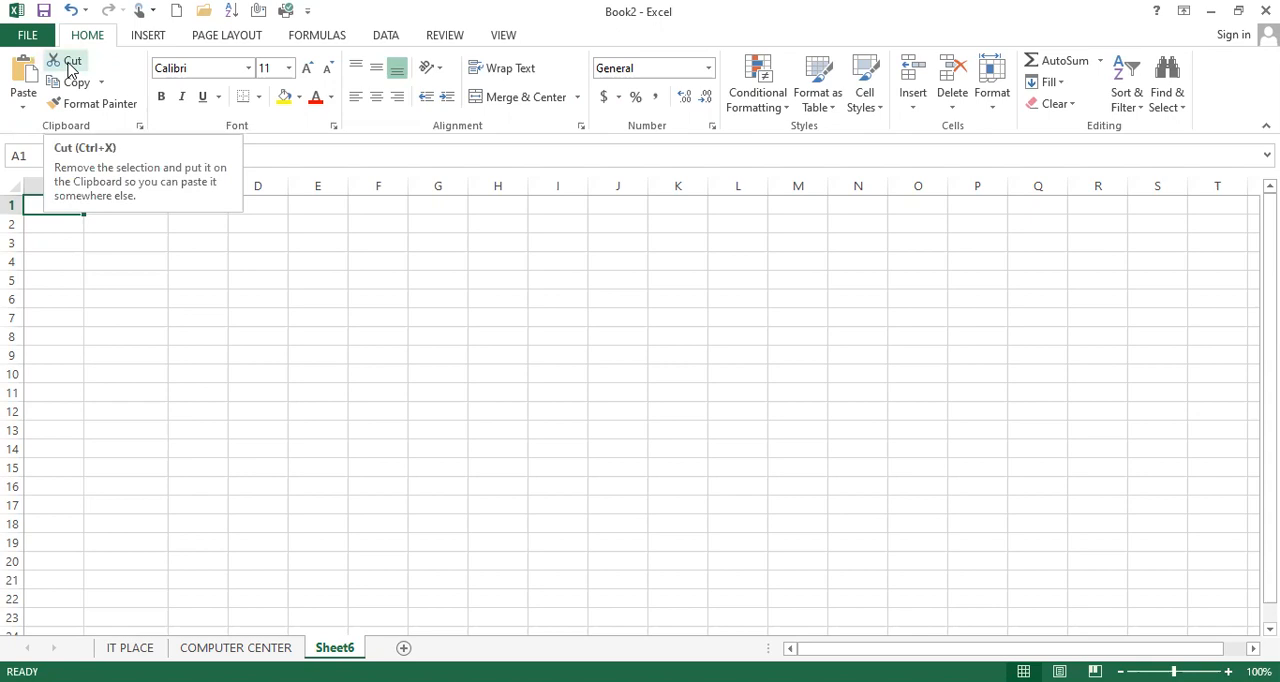
Undo the clearing of cells A1 to D21
click(25, 222)
click(44, 205)
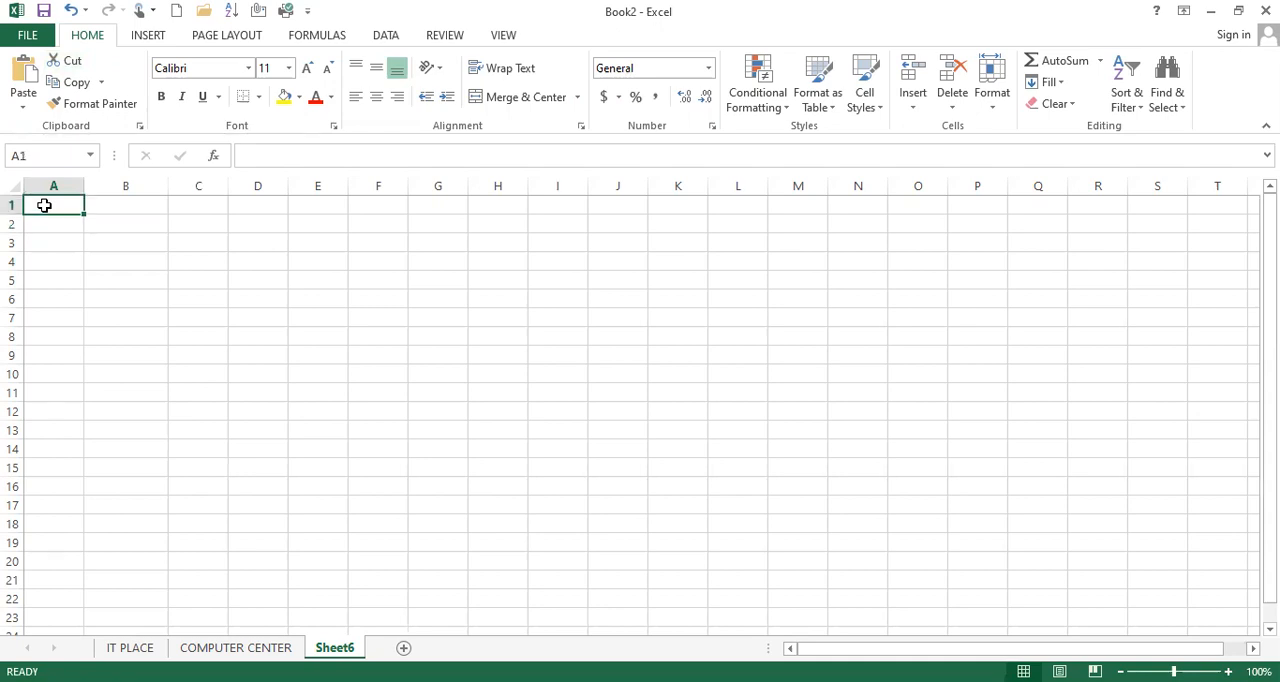
key(ctrl+v)
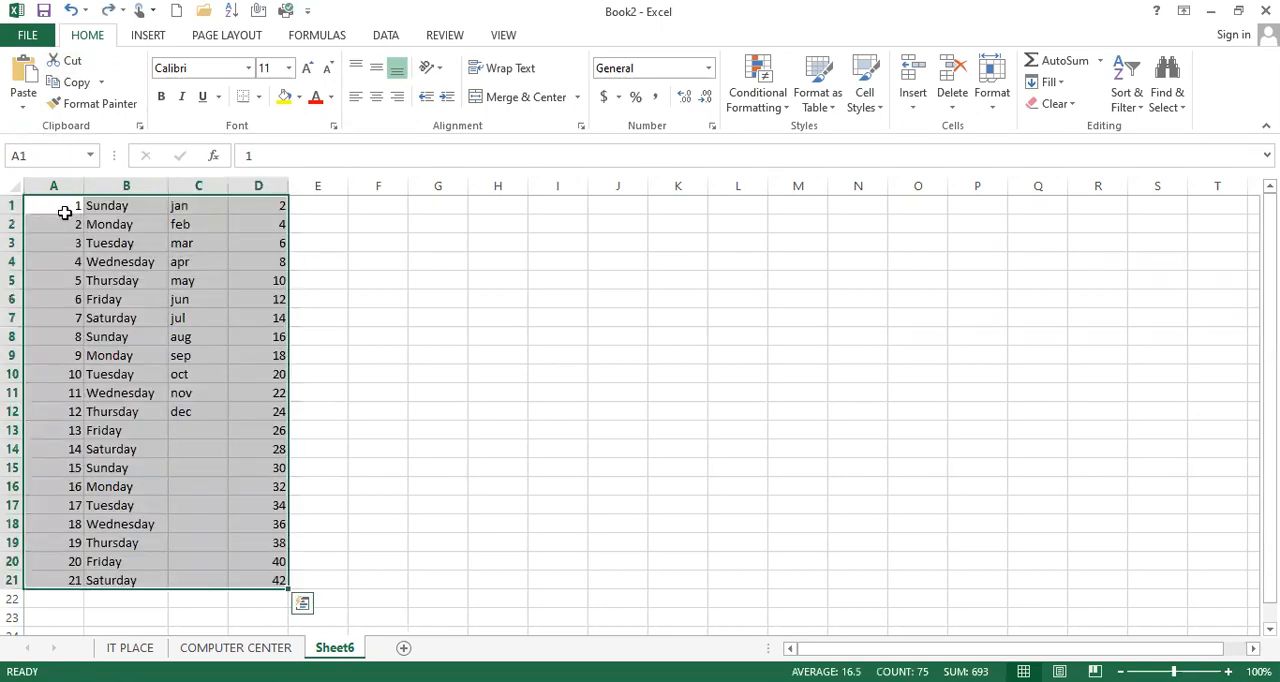
Cut the data in A1:D21 and paste it starting at cell K1
click(672, 211)
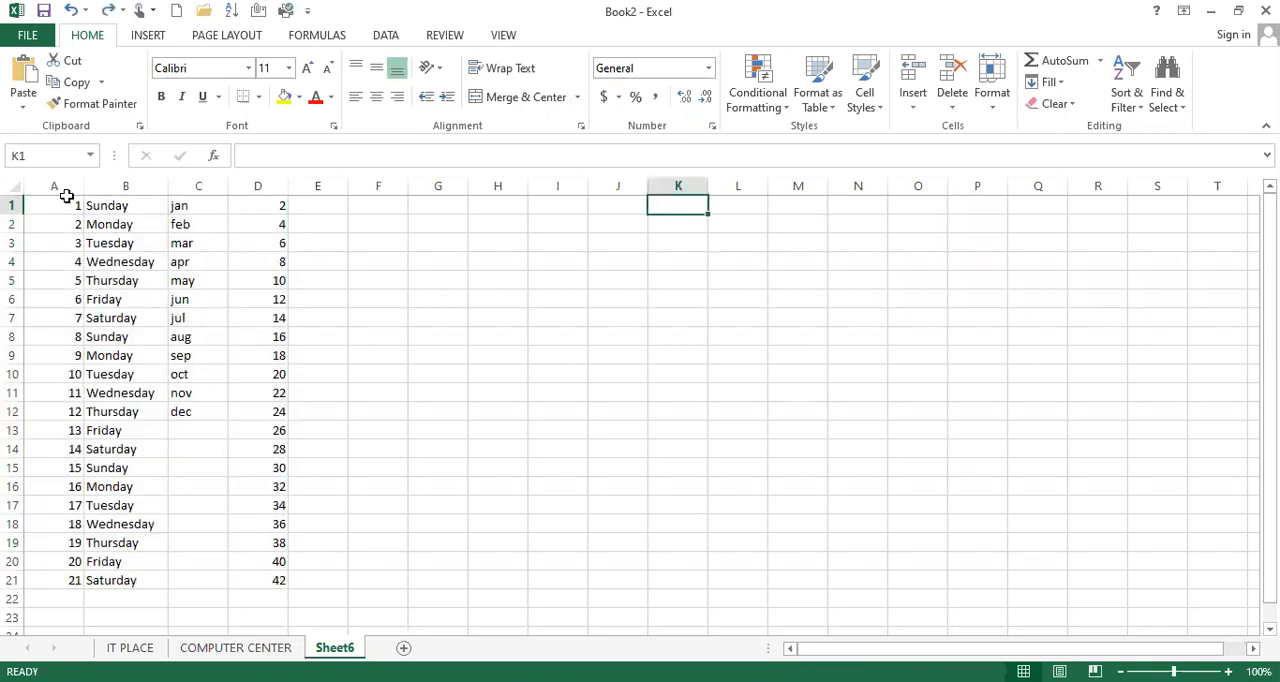
drag(62, 203, 246, 583)
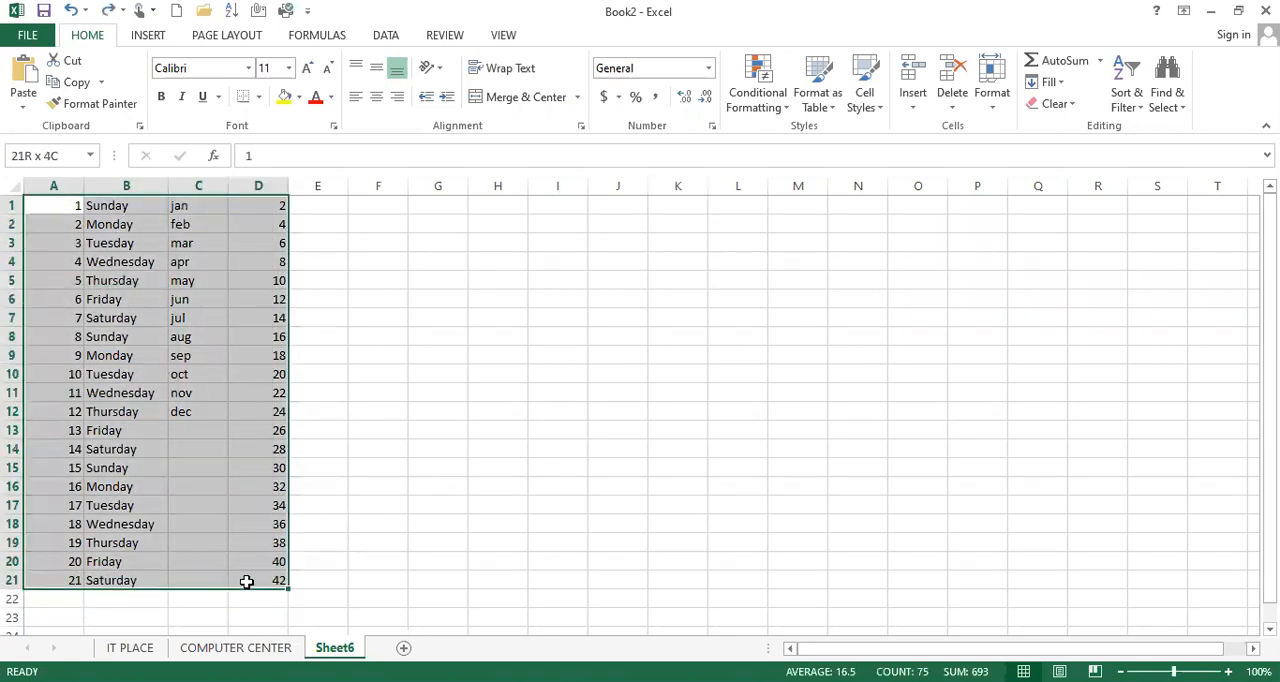
click(66, 60)
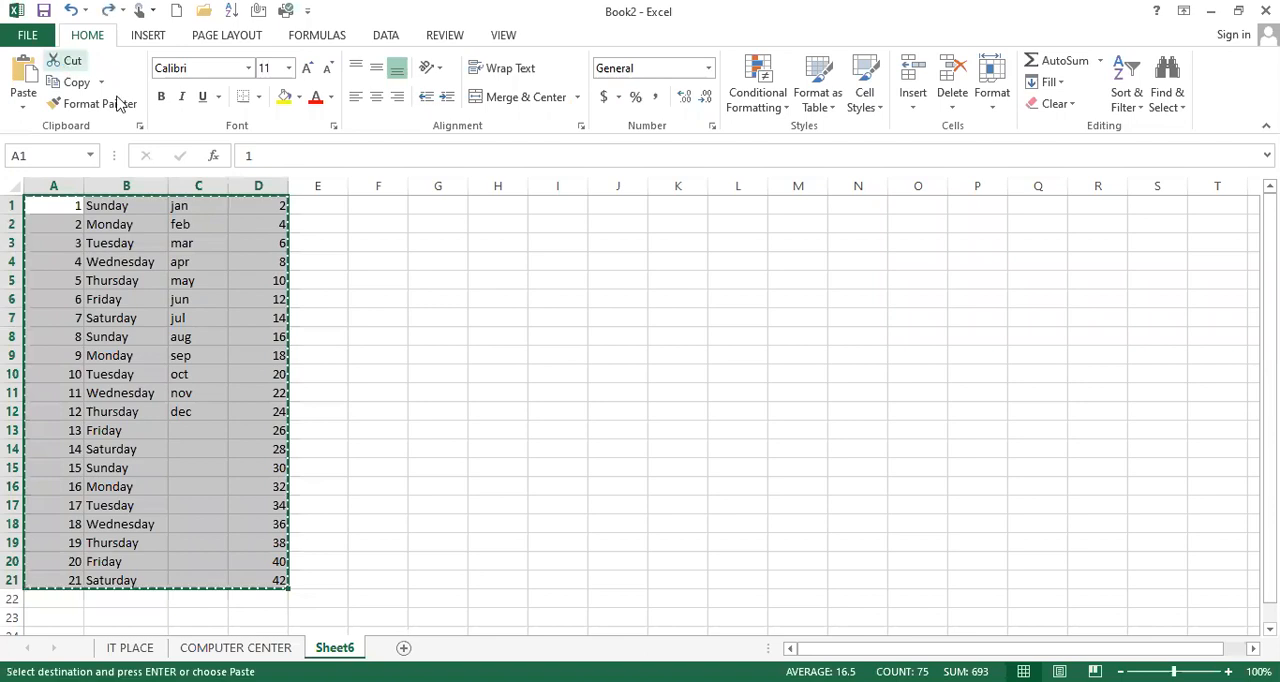
click(677, 198)
click(22, 76)
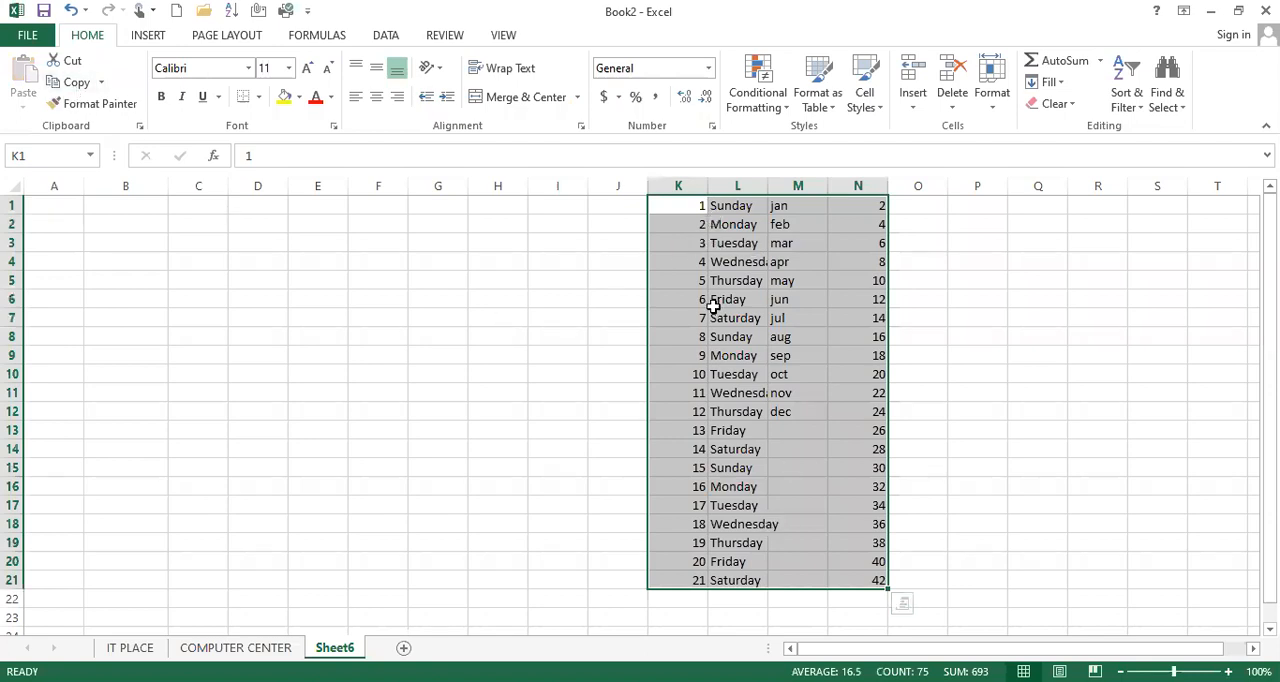
Copy the data in K1:N21 and paste the copy starting at cell A1
click(68, 84)
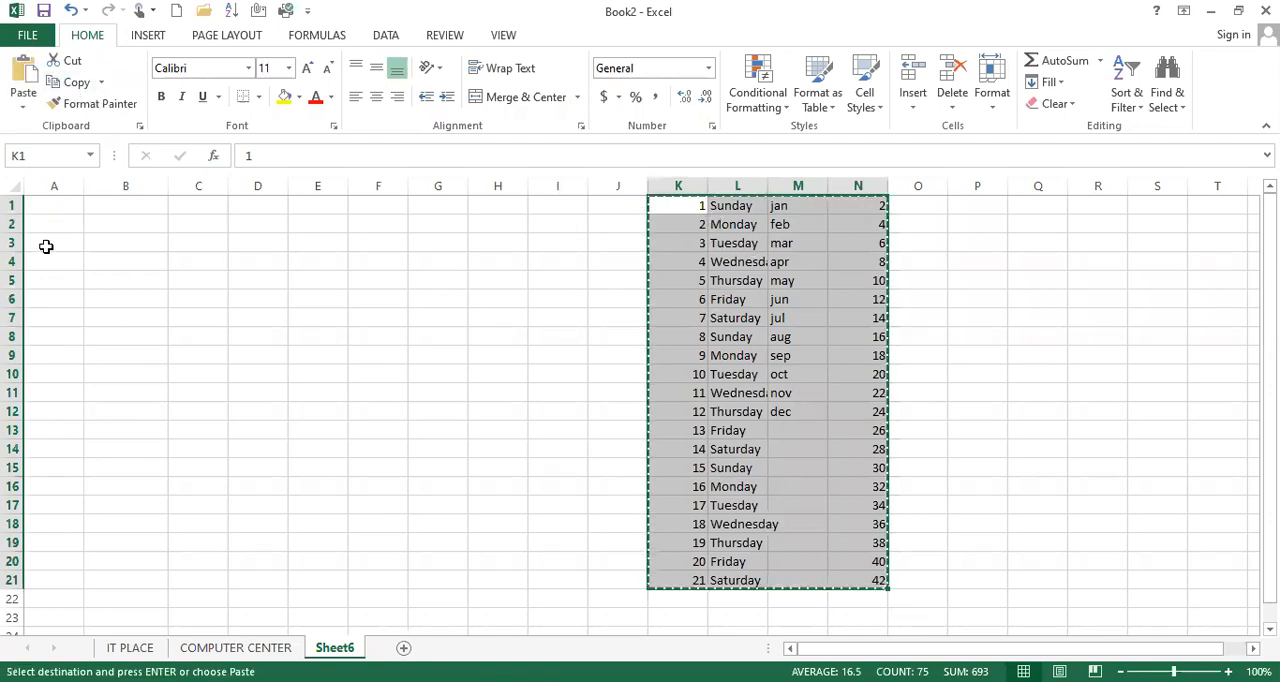
click(42, 204)
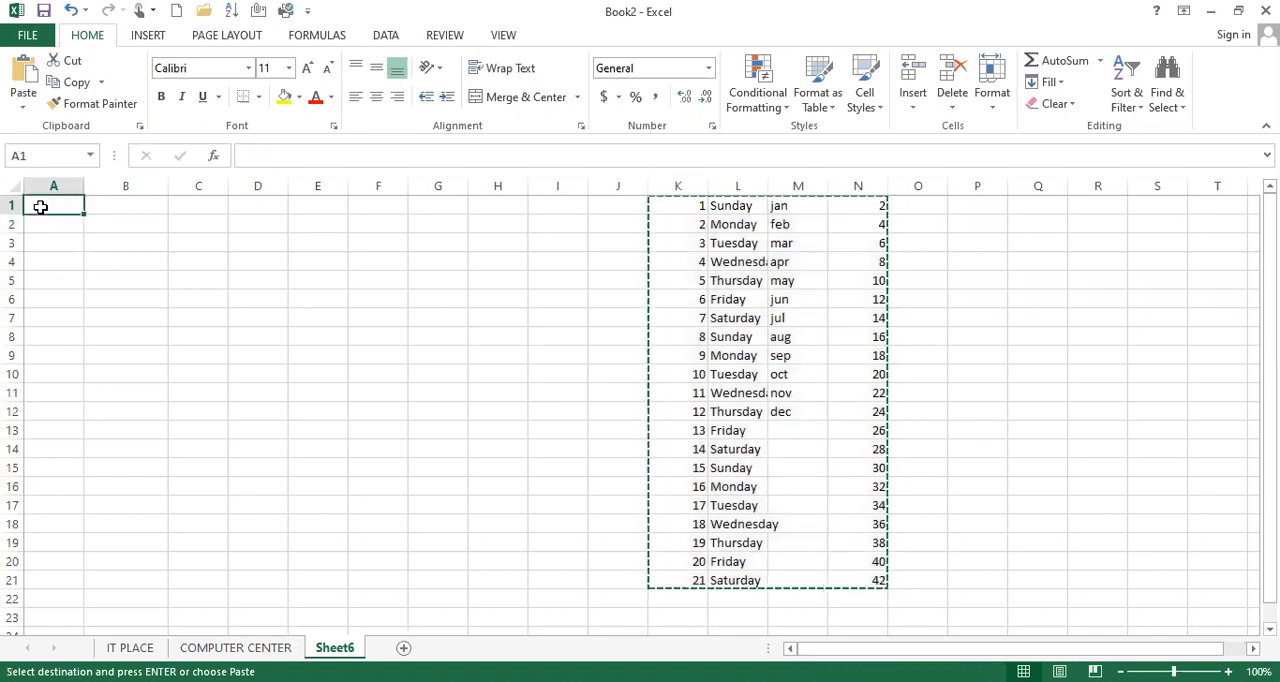
click(22, 75)
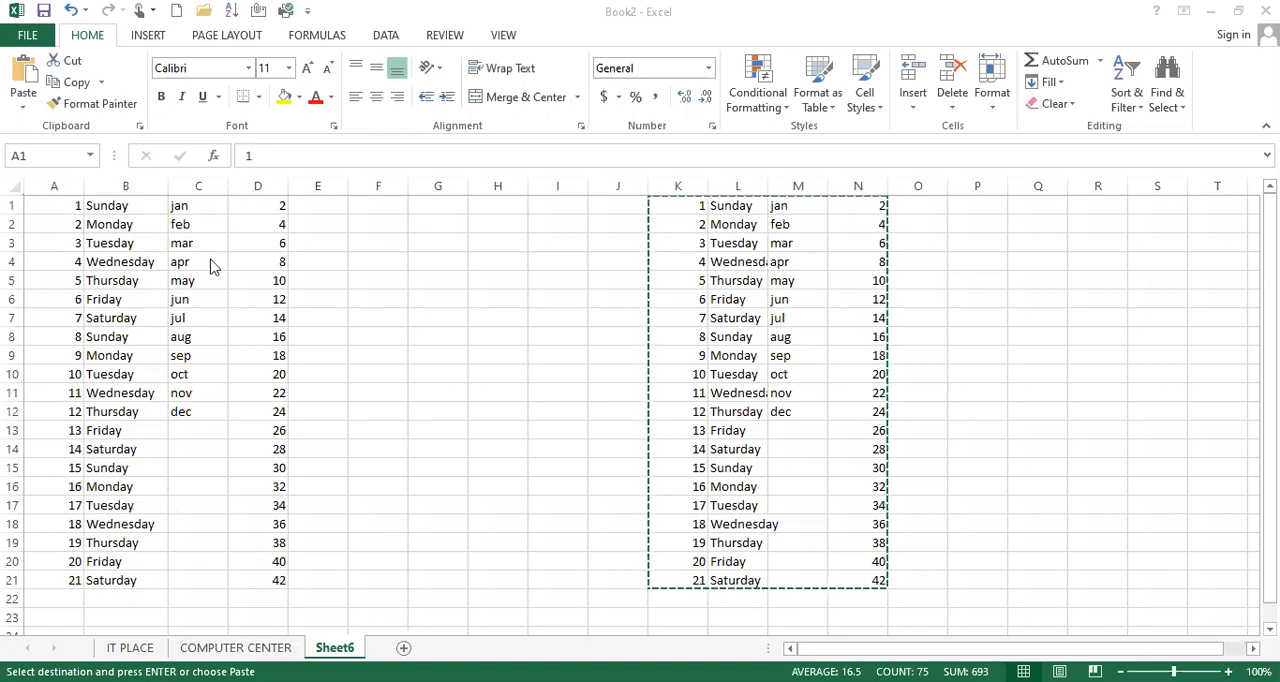
key(ctrl+v)
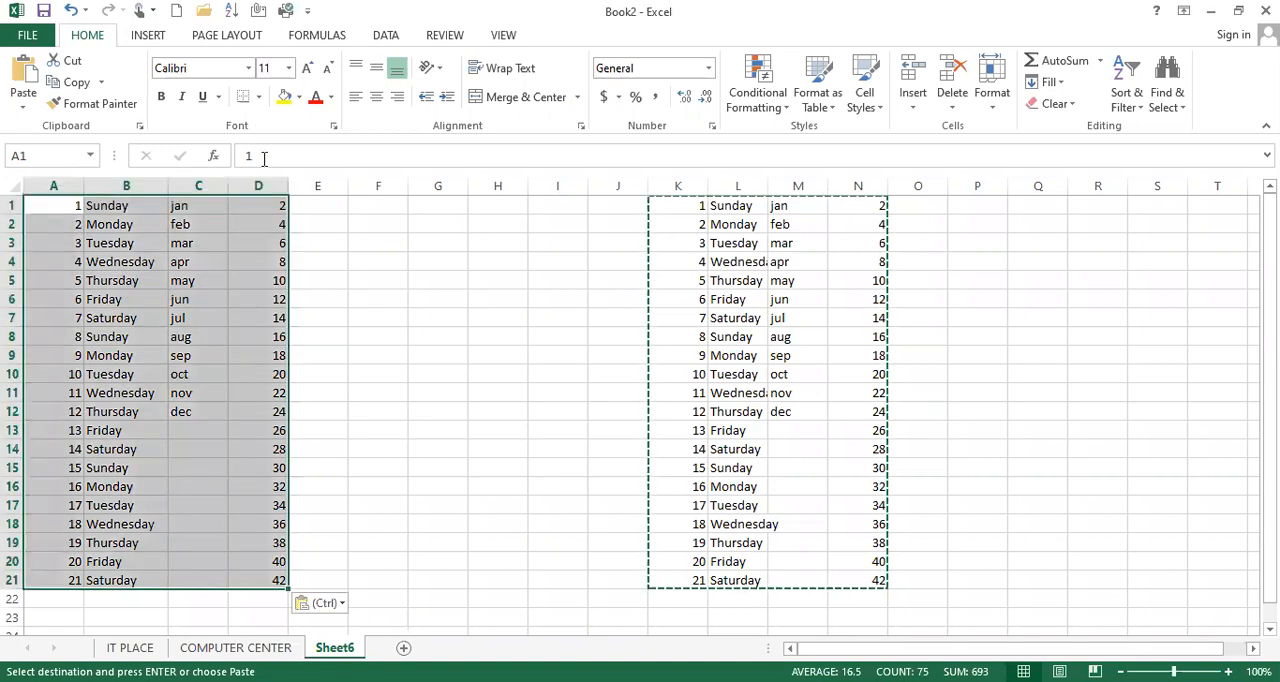
Give cells A1:D21 red text on a yellow fill and copy that formatting onto K1:N21 with Format Painter
click(320, 101)
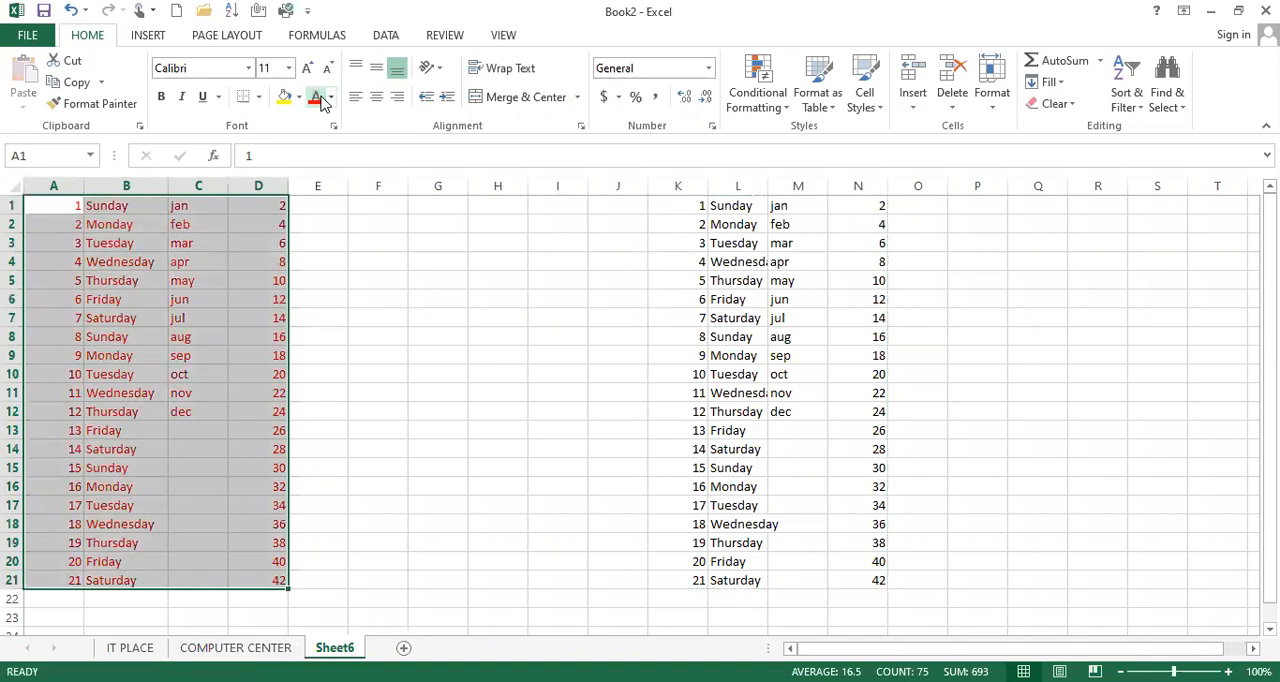
click(284, 96)
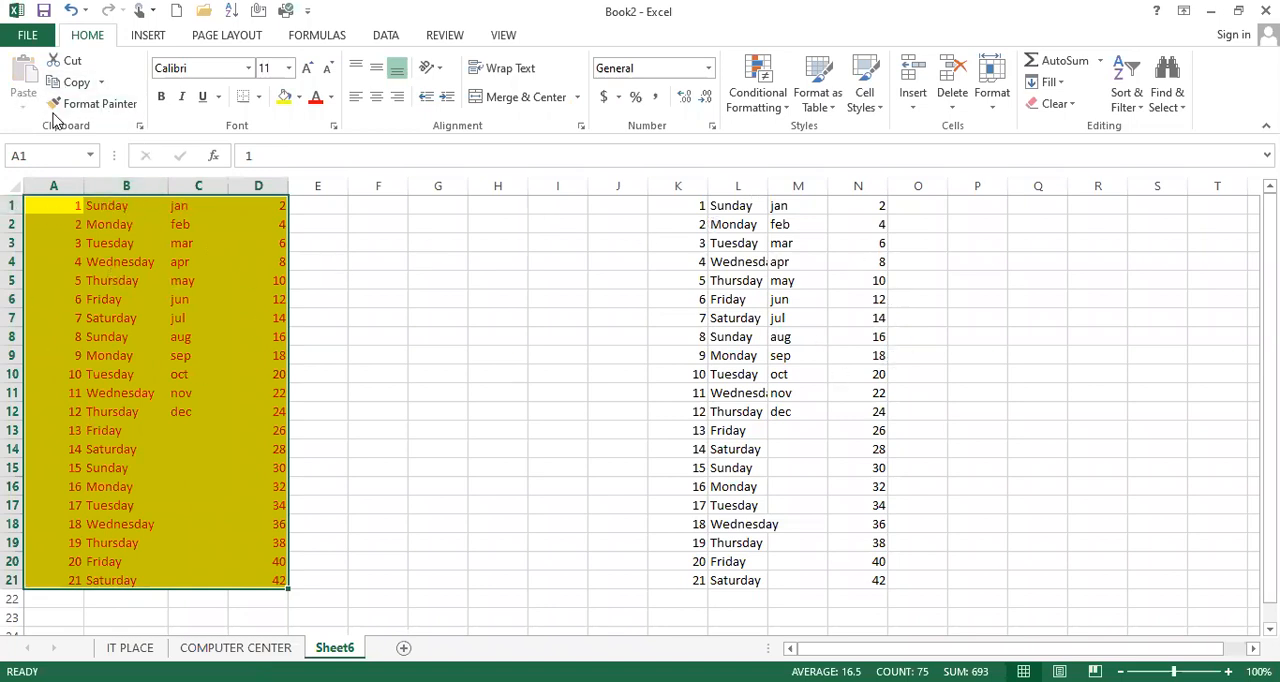
click(94, 106)
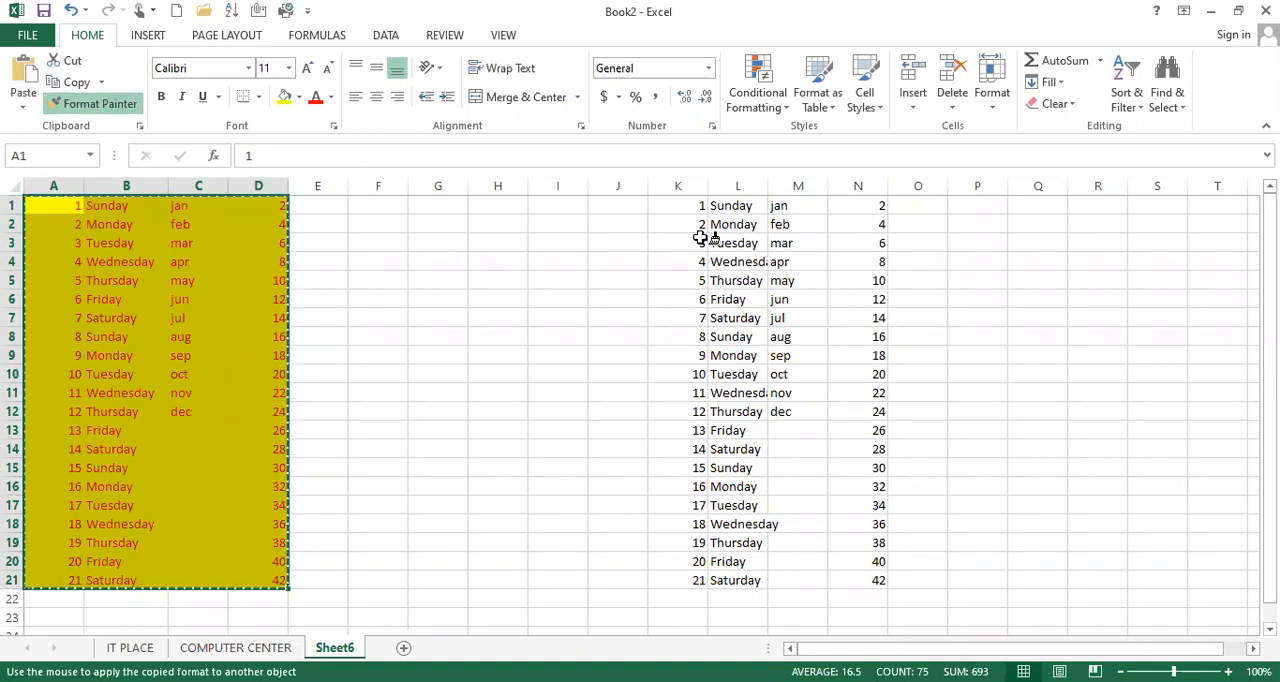
click(689, 205)
drag(767, 329, 851, 571)
click(820, 396)
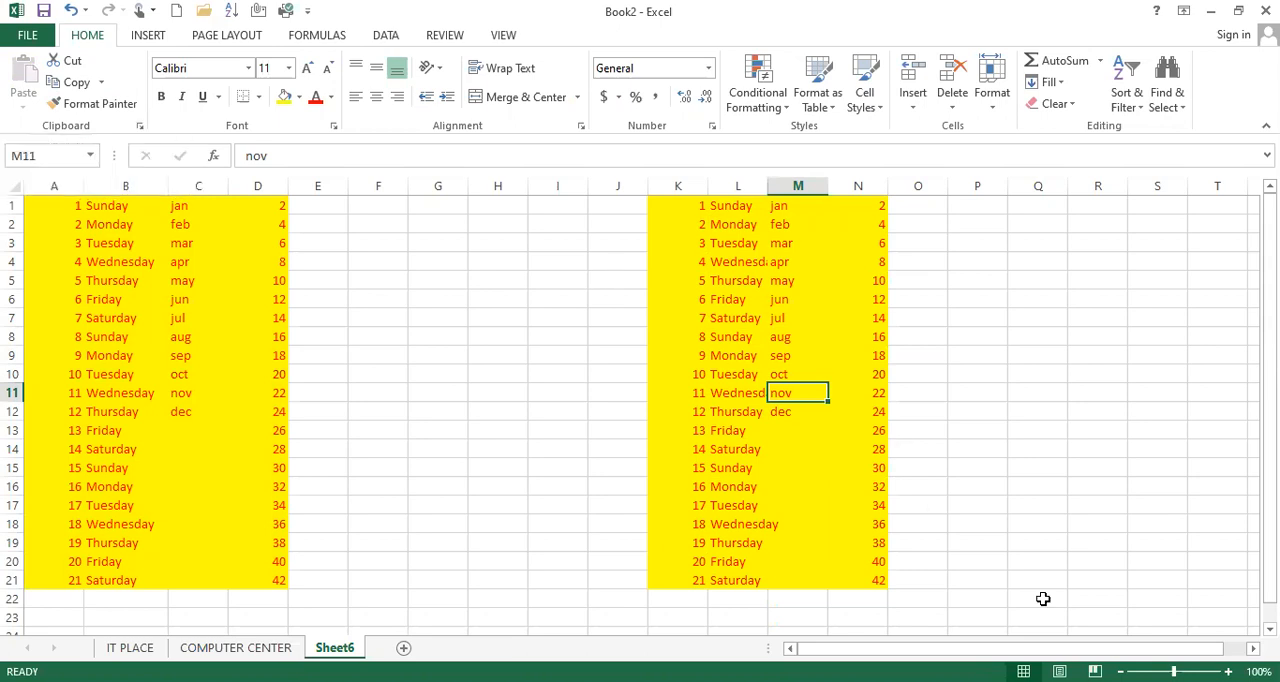
key(ctrl+n)
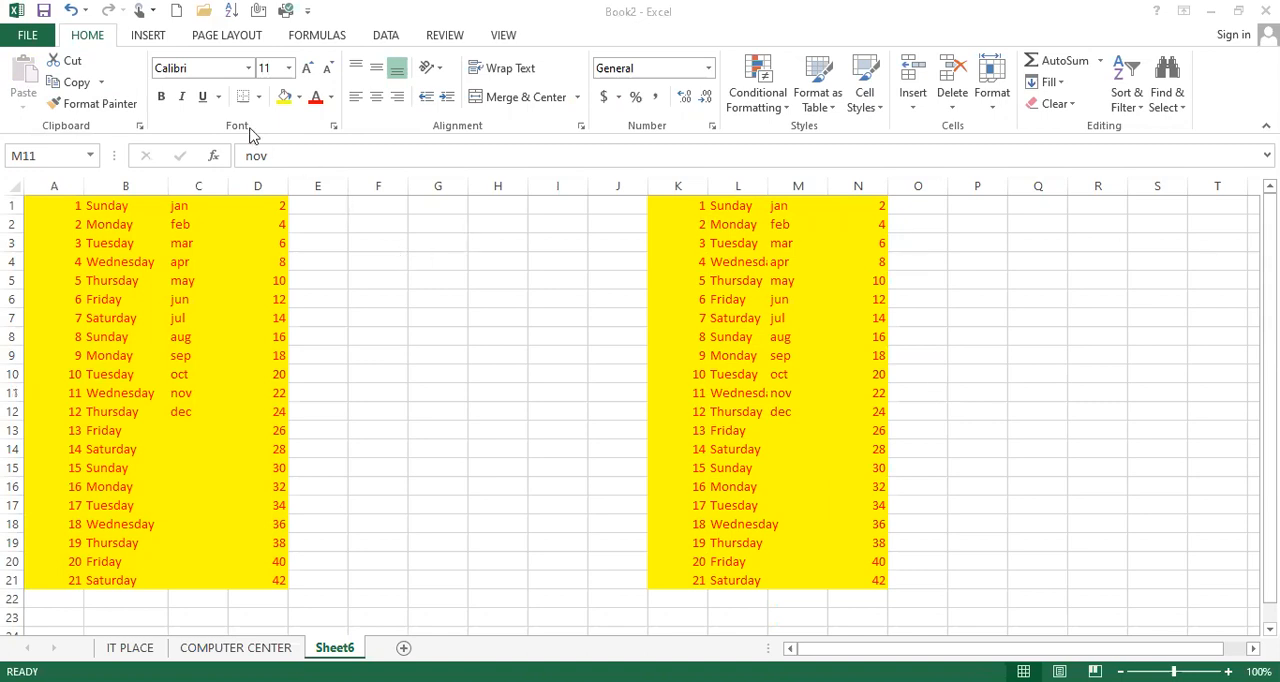
Change the font of cells A1:D21 to Algerian
click(127, 242)
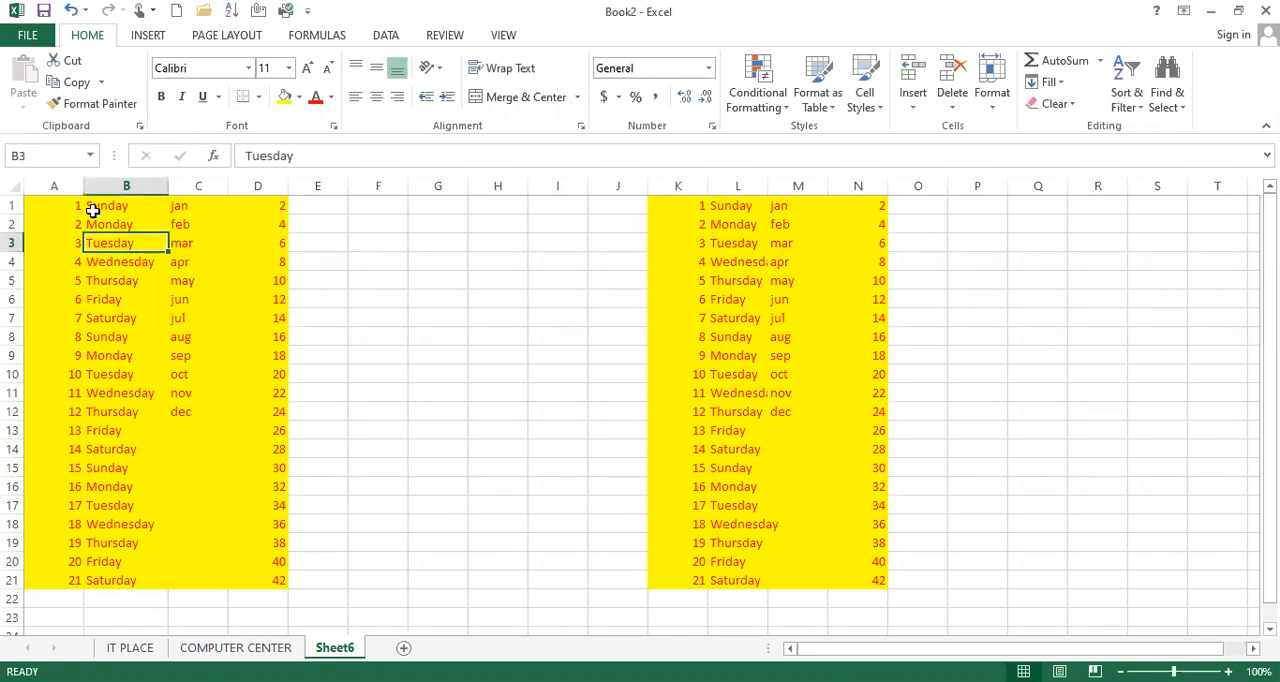
drag(63, 205, 263, 580)
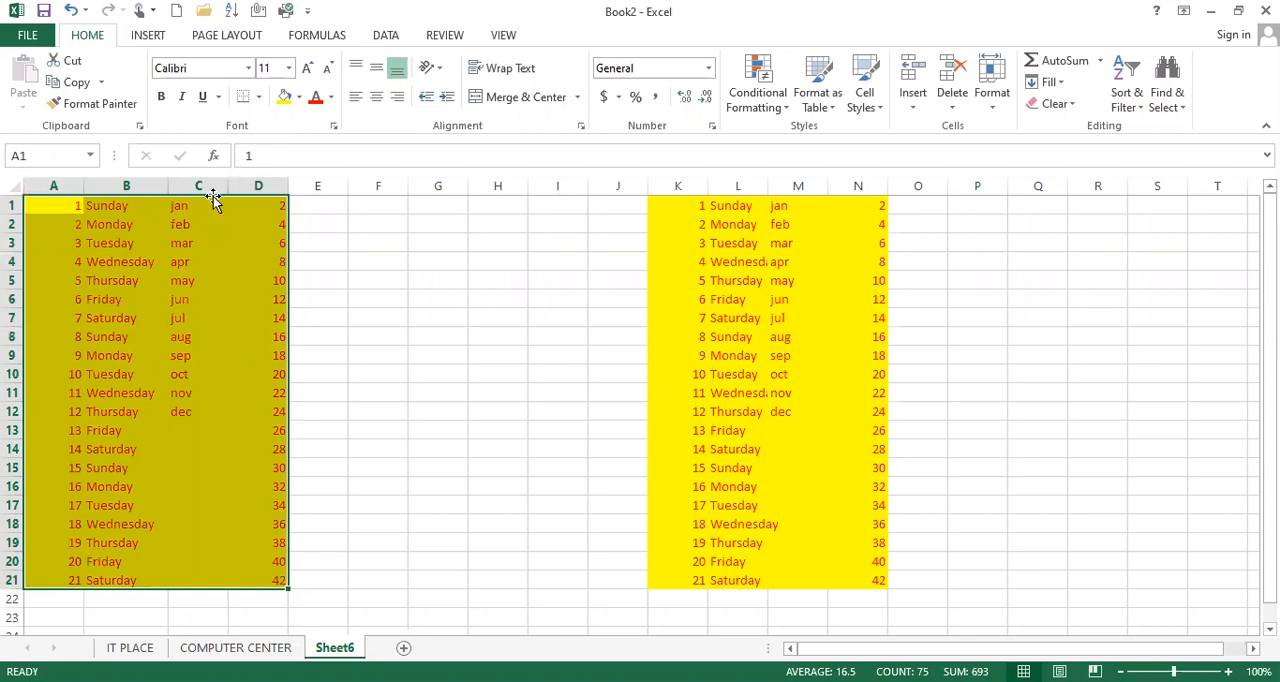
click(248, 72)
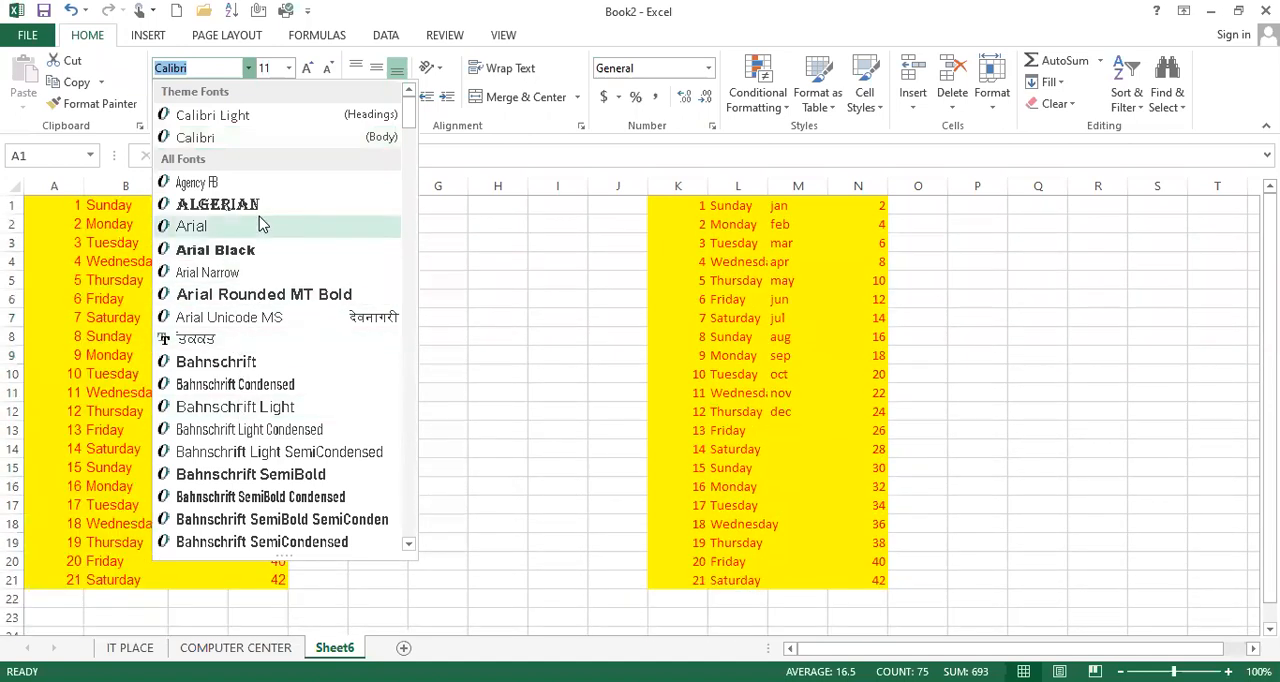
click(230, 204)
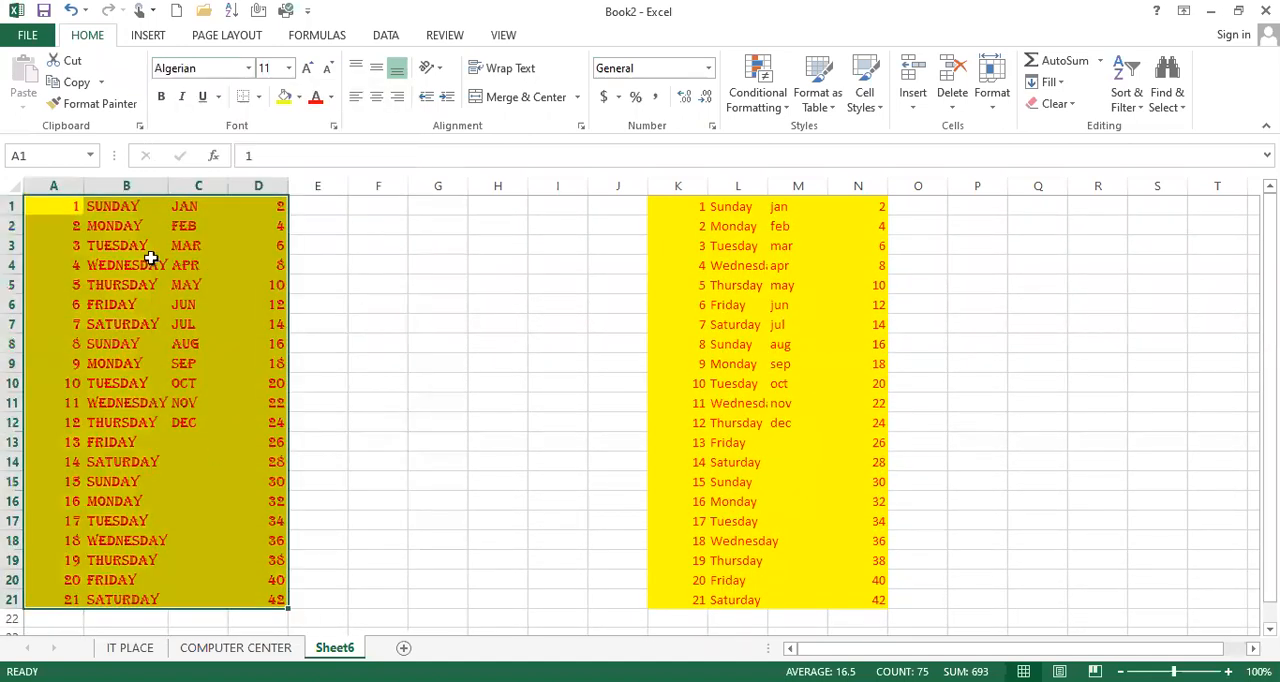
Try larger font sizes on cells A1:D21 and reduce the size to 16
click(289, 69)
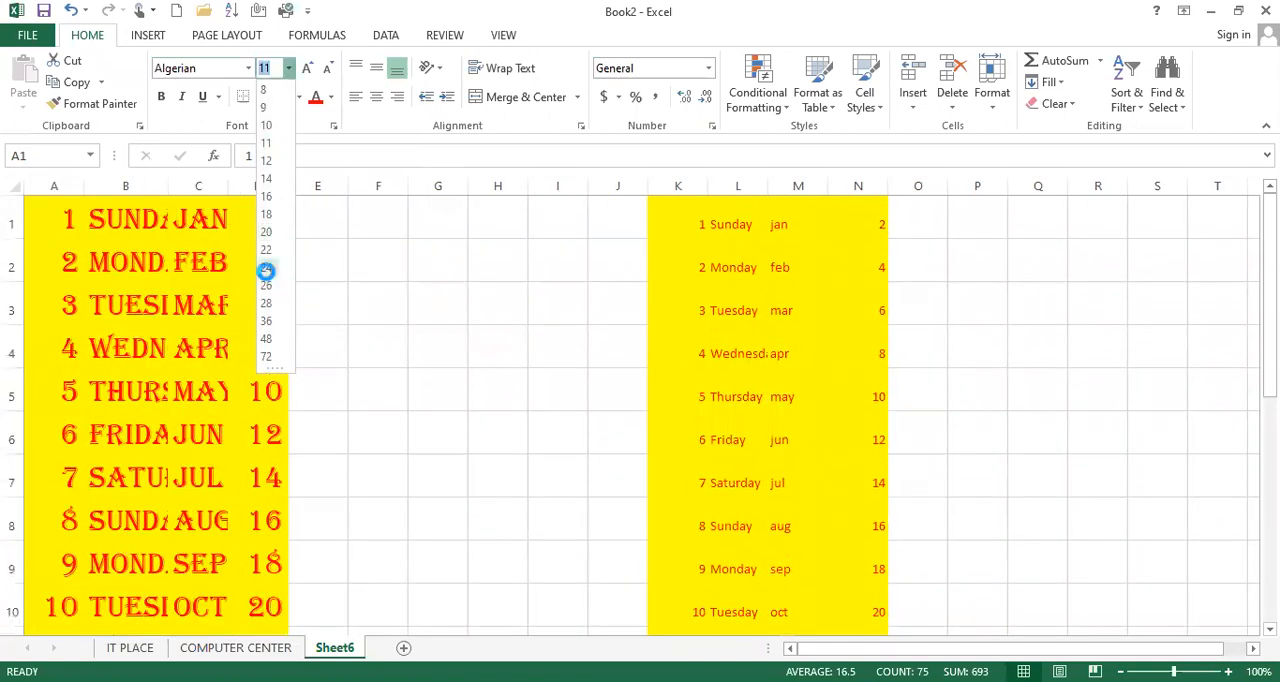
click(266, 267)
click(312, 76)
click(312, 76)
click(312, 76)
click(330, 76)
click(330, 76)
click(330, 76)
click(331, 76)
click(331, 76)
click(330, 76)
click(330, 76)
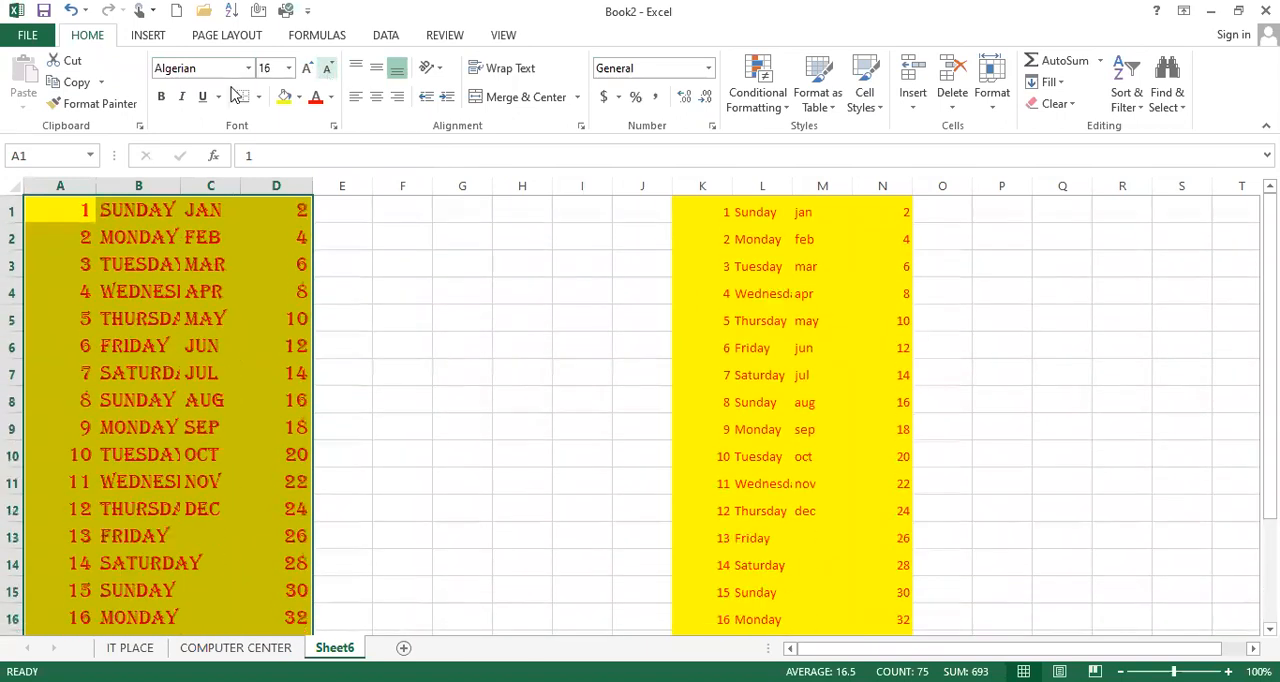
Make the text in A1:D21 bold, italic and underlined, and add All Borders to the range
click(161, 96)
click(183, 96)
click(202, 96)
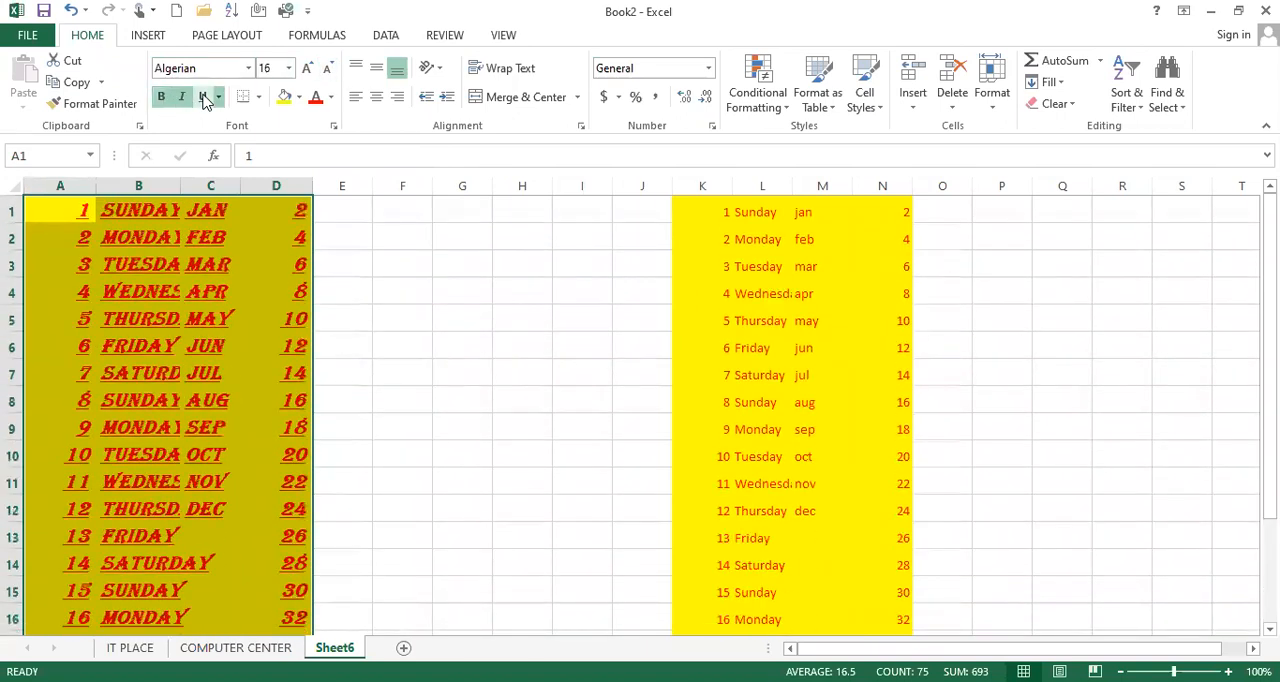
click(261, 99)
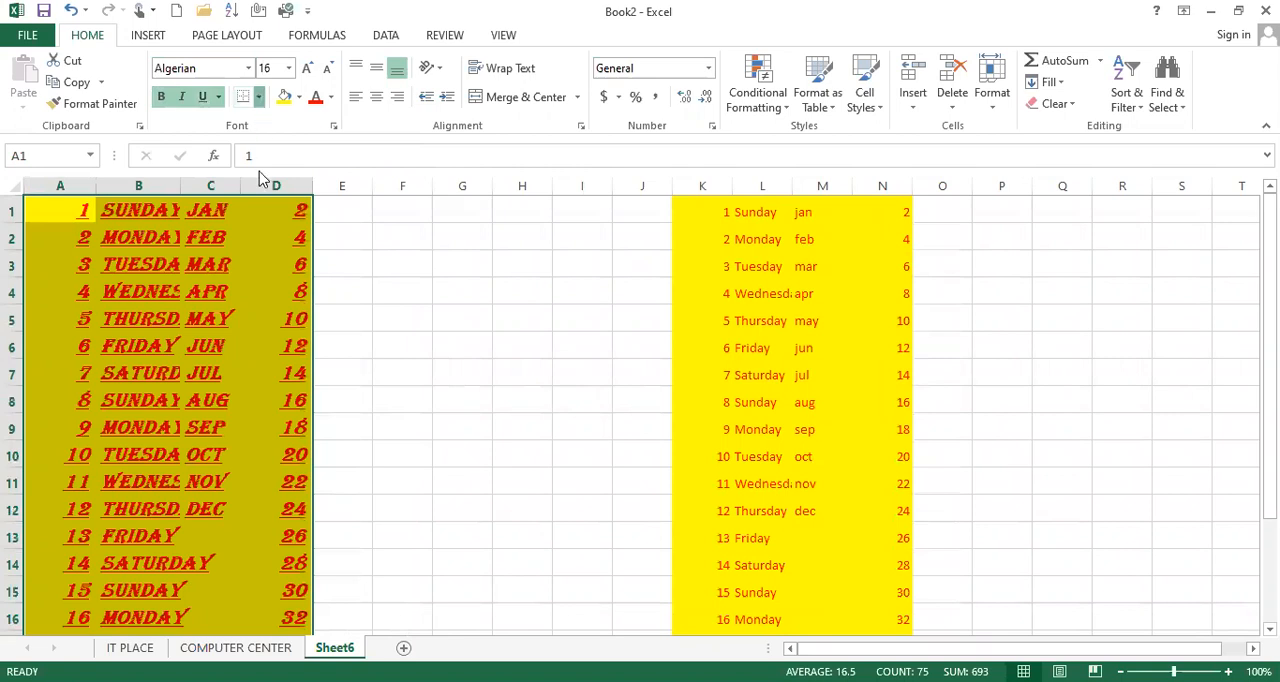
click(272, 256)
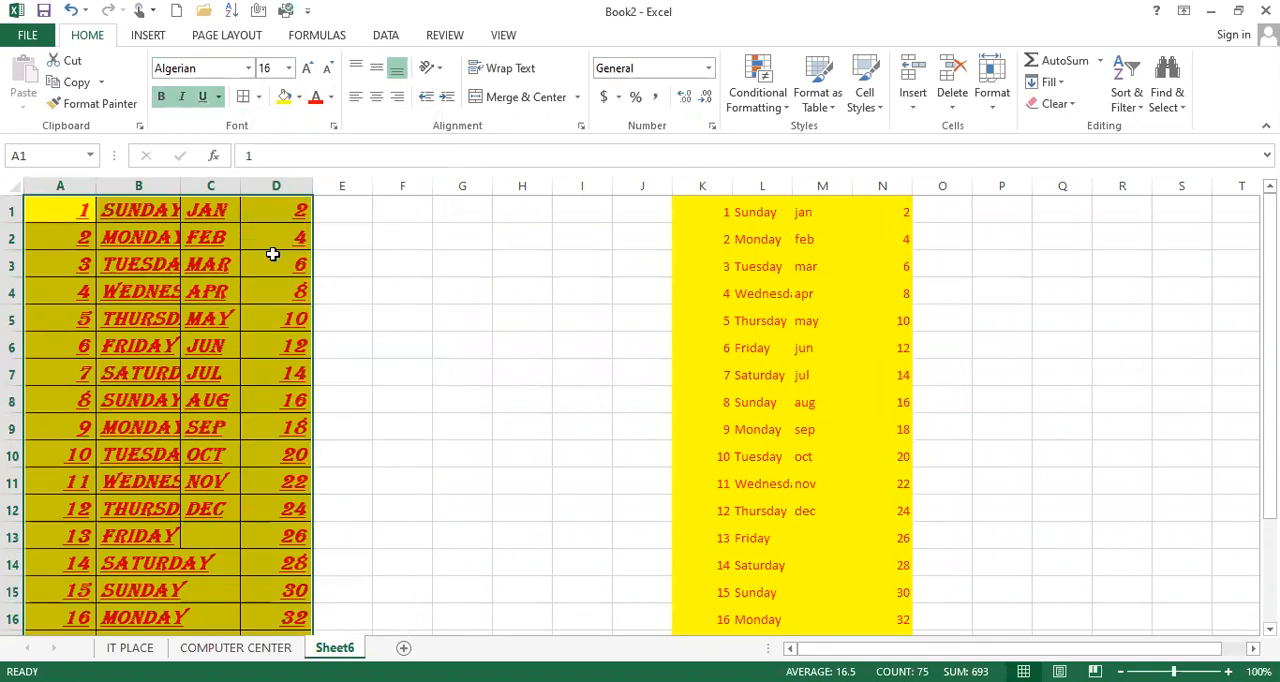
Set the fill of cells A1:D21 to standard blue and their font color to yellow
click(301, 99)
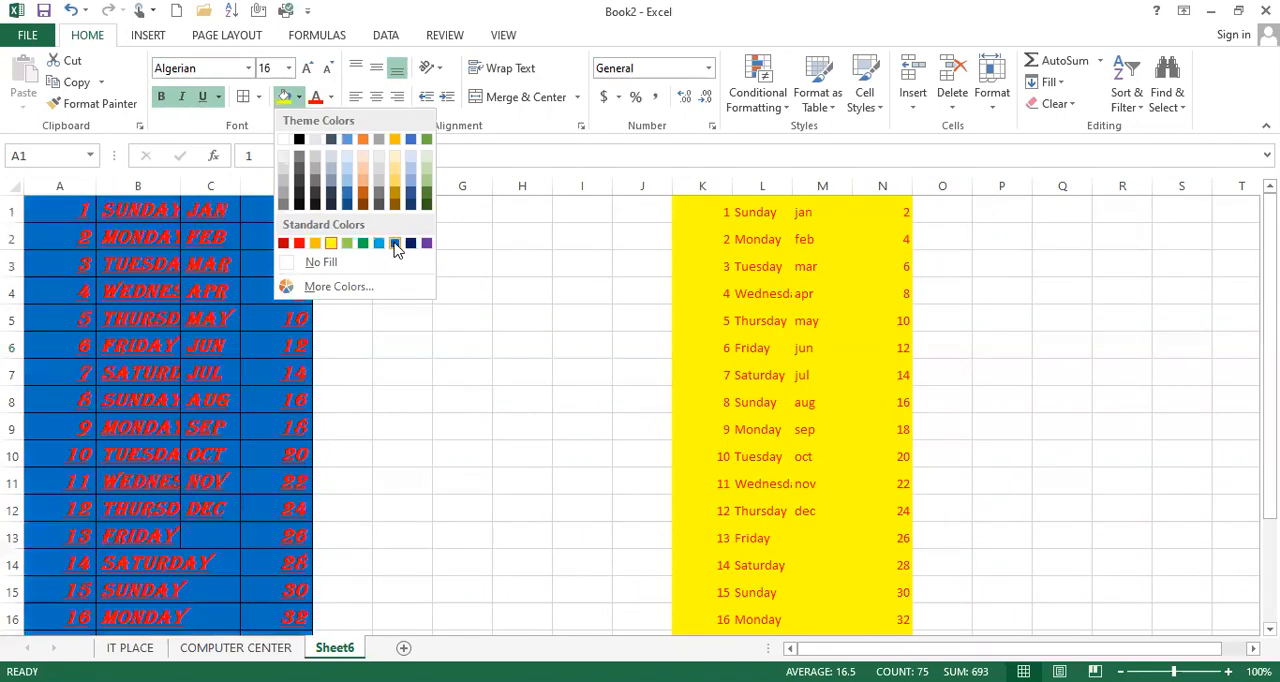
click(395, 244)
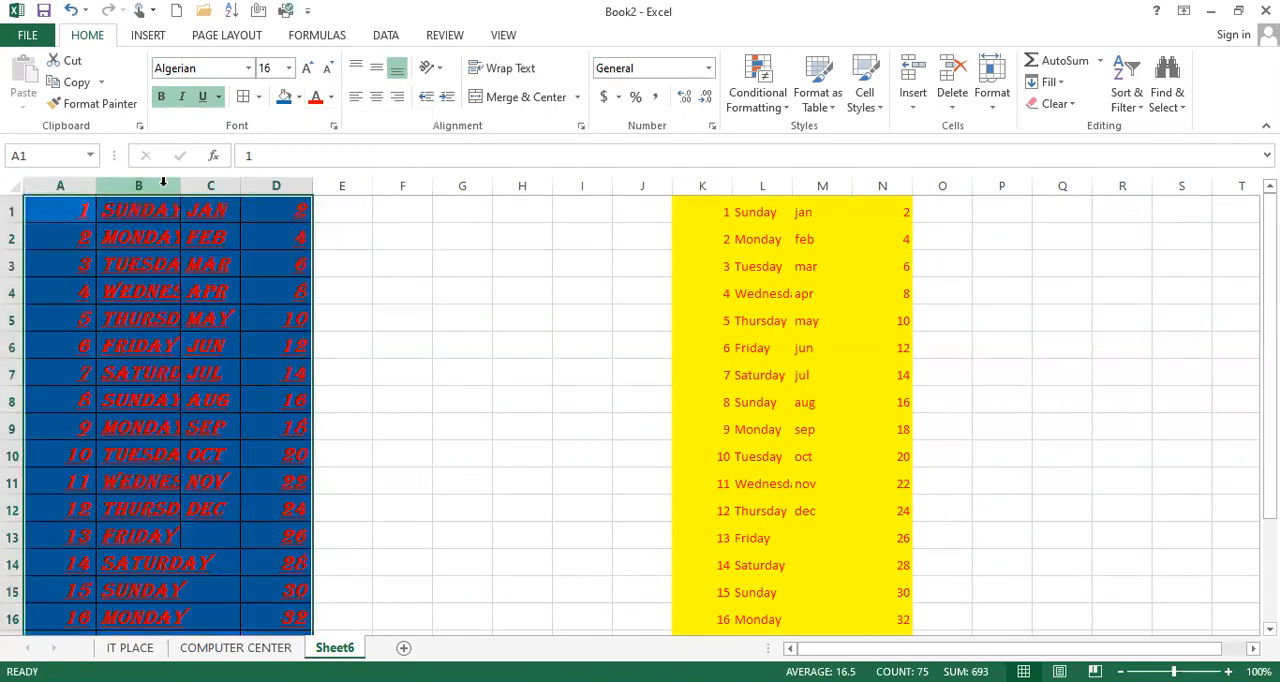
click(331, 101)
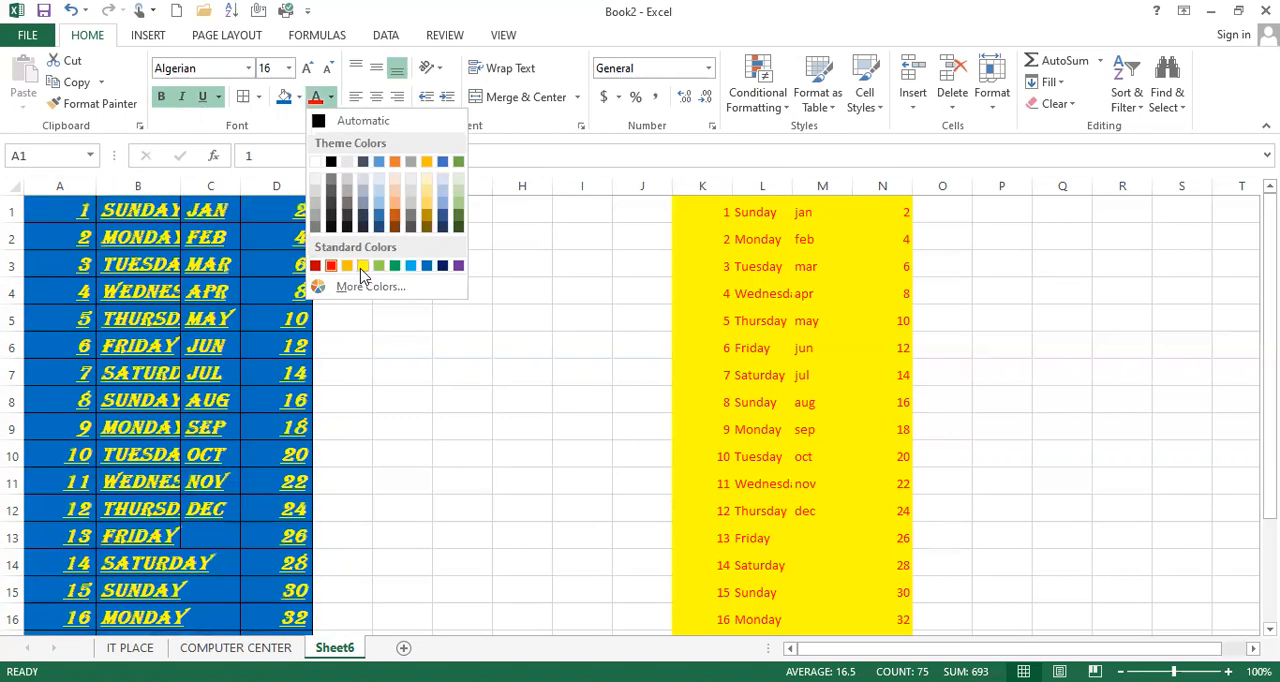
click(361, 267)
Autofit column B to its weekday names and look over the whole table
double_click(237, 183)
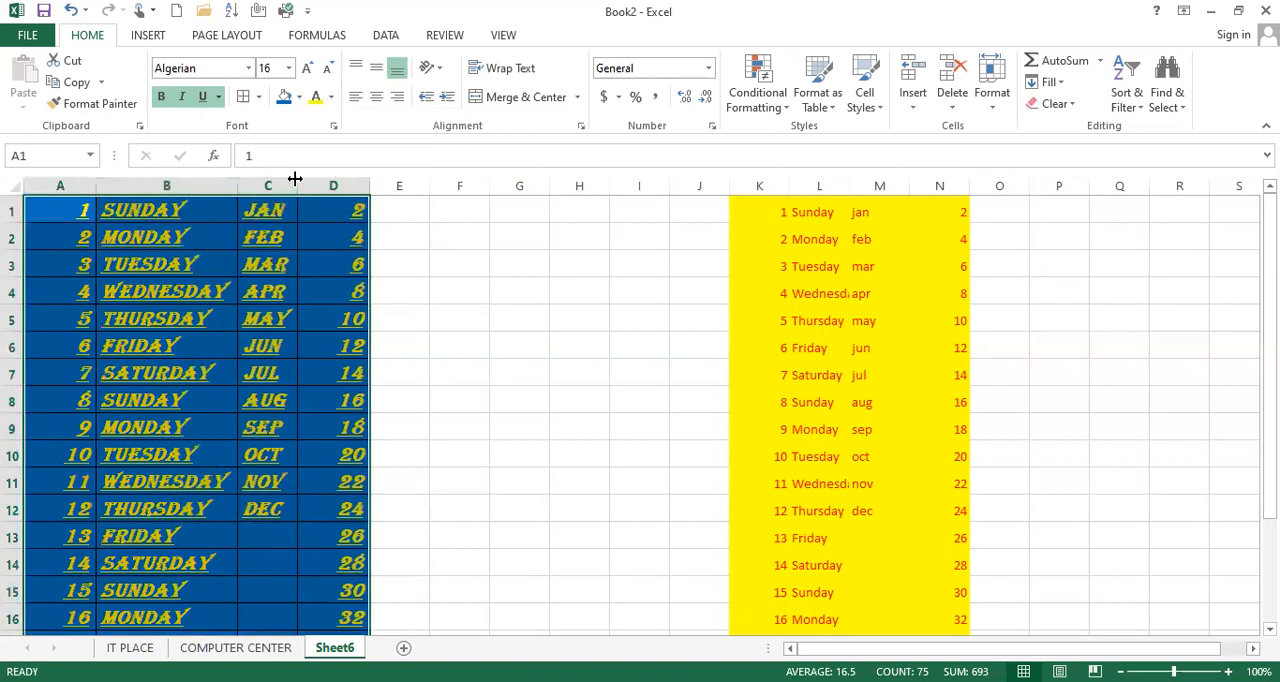
scroll(213, 358, down, 7)
scroll(213, 358, up, 7)
Remove the borders from cells A1:D21 and reapply All Borders
click(258, 97)
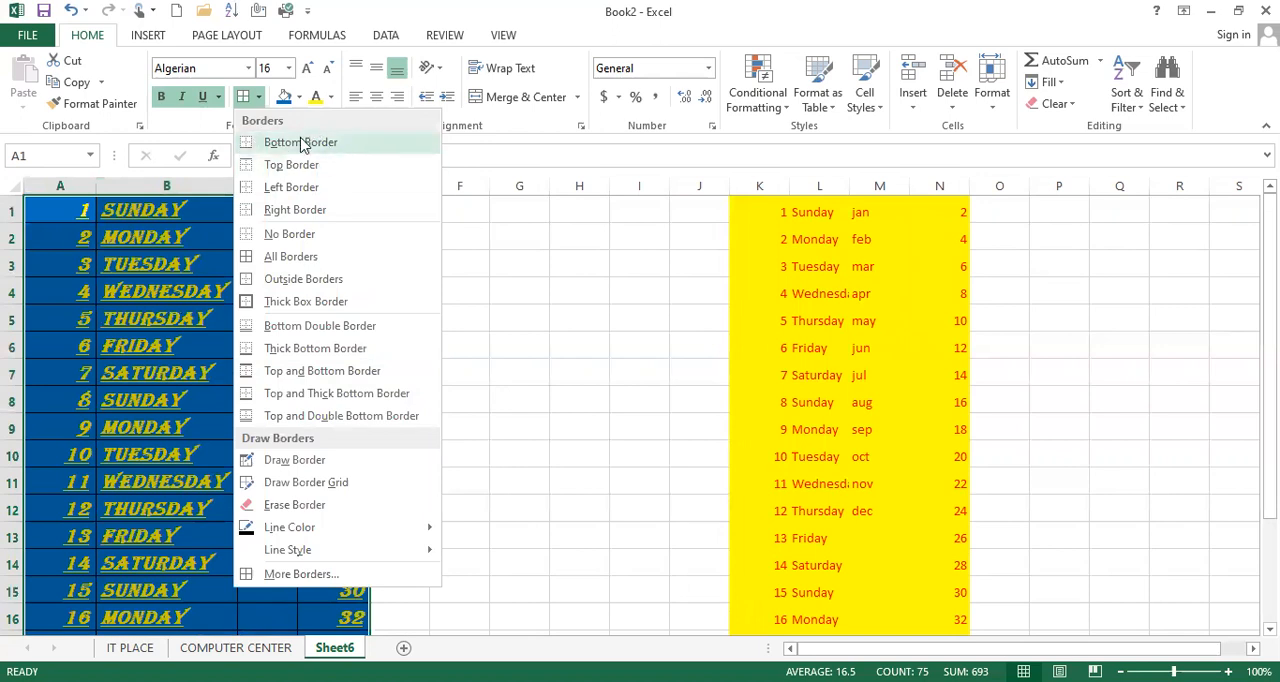
click(322, 234)
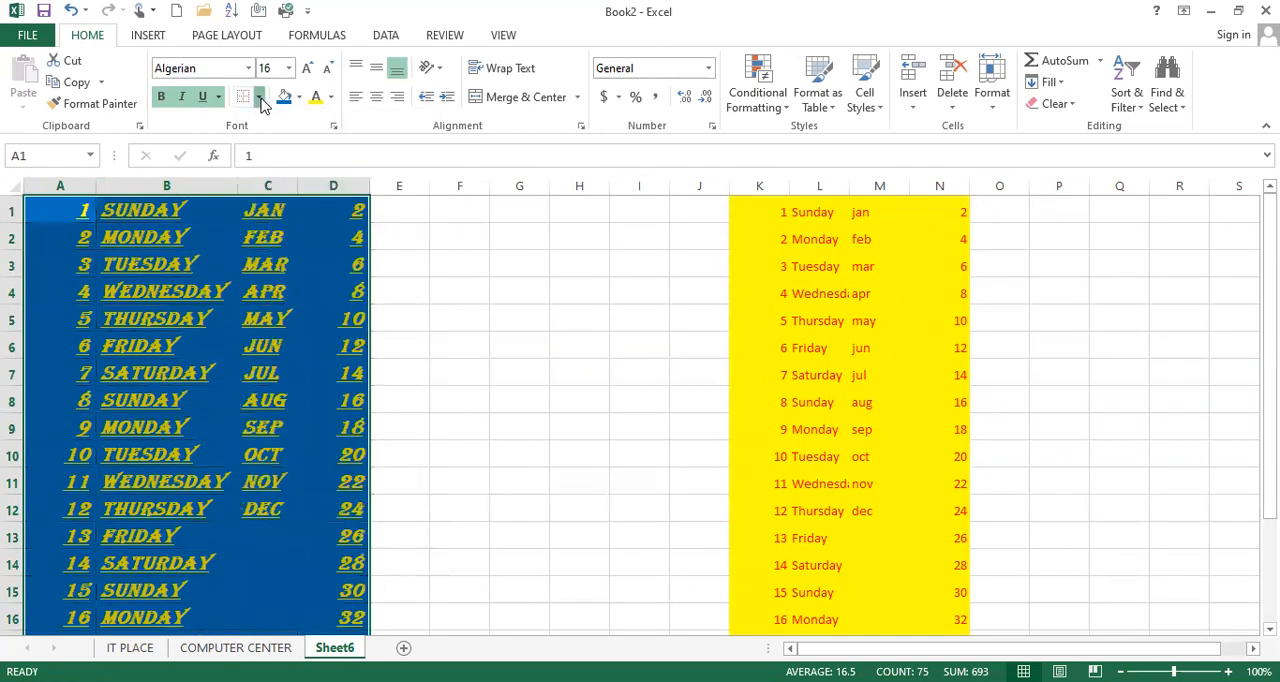
click(258, 97)
click(298, 260)
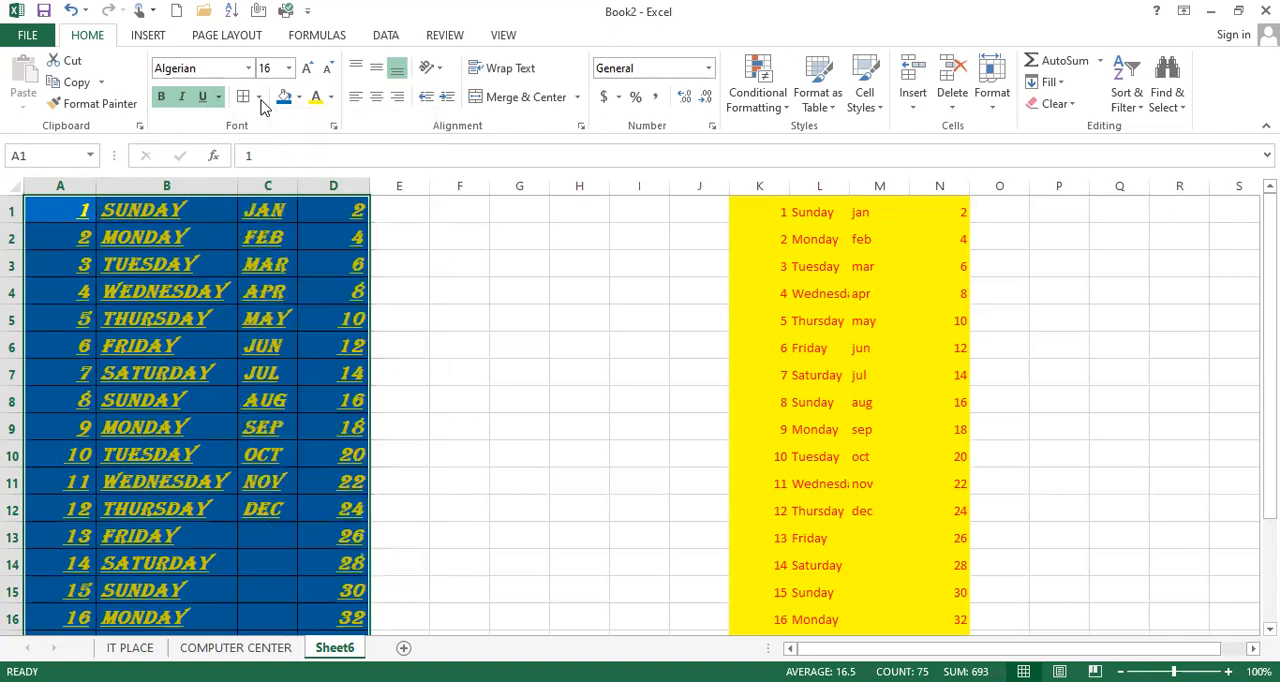
Replace the cell borders of A1:D21 with a Thick Box Border and check the outline down to row 21
click(258, 97)
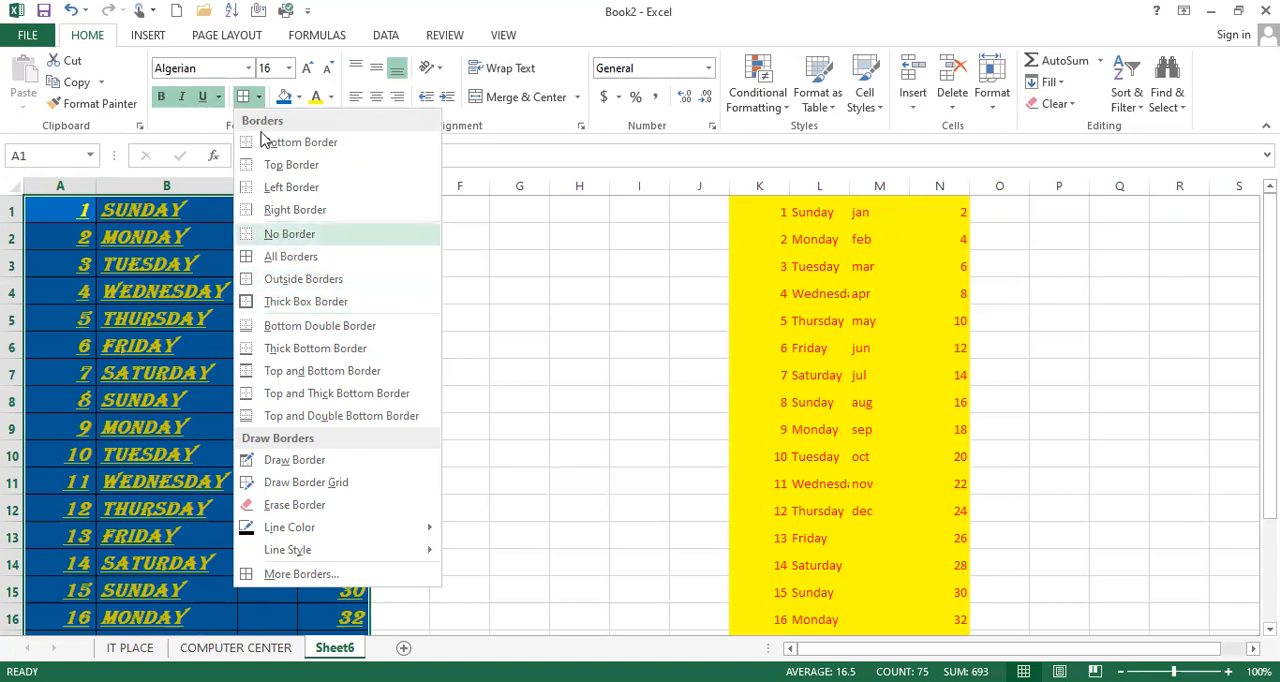
click(280, 235)
click(259, 97)
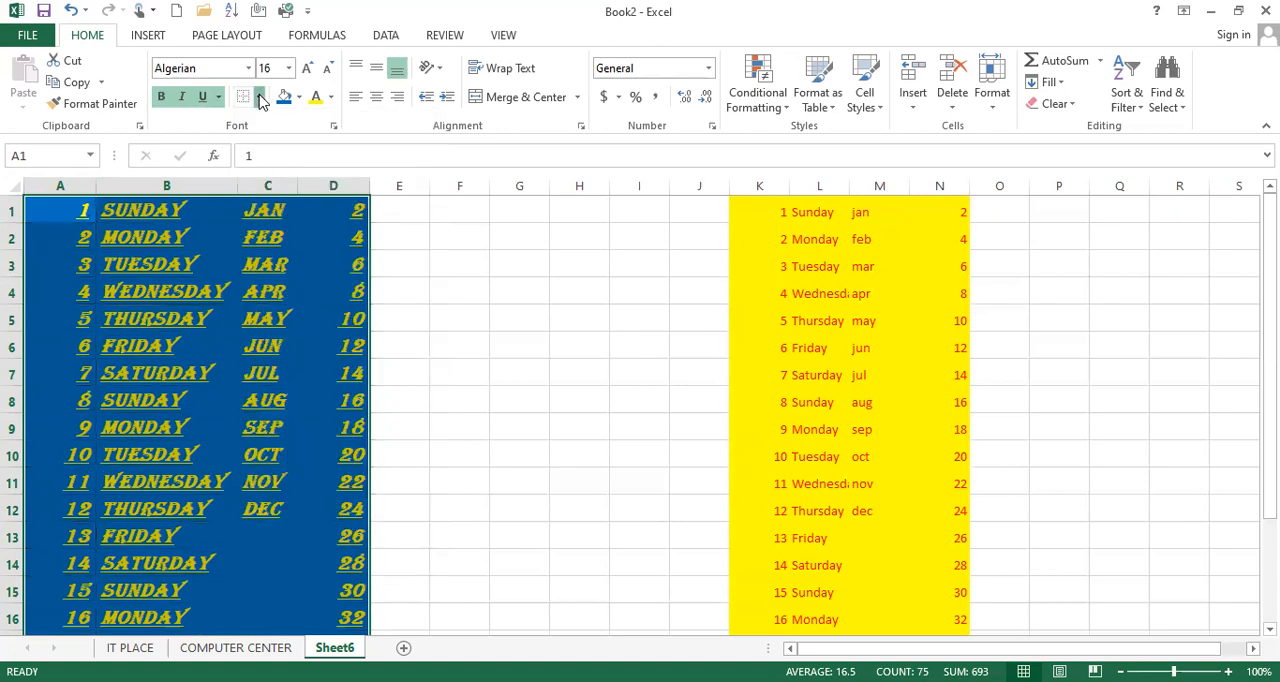
click(308, 301)
scroll(378, 478, down, 3)
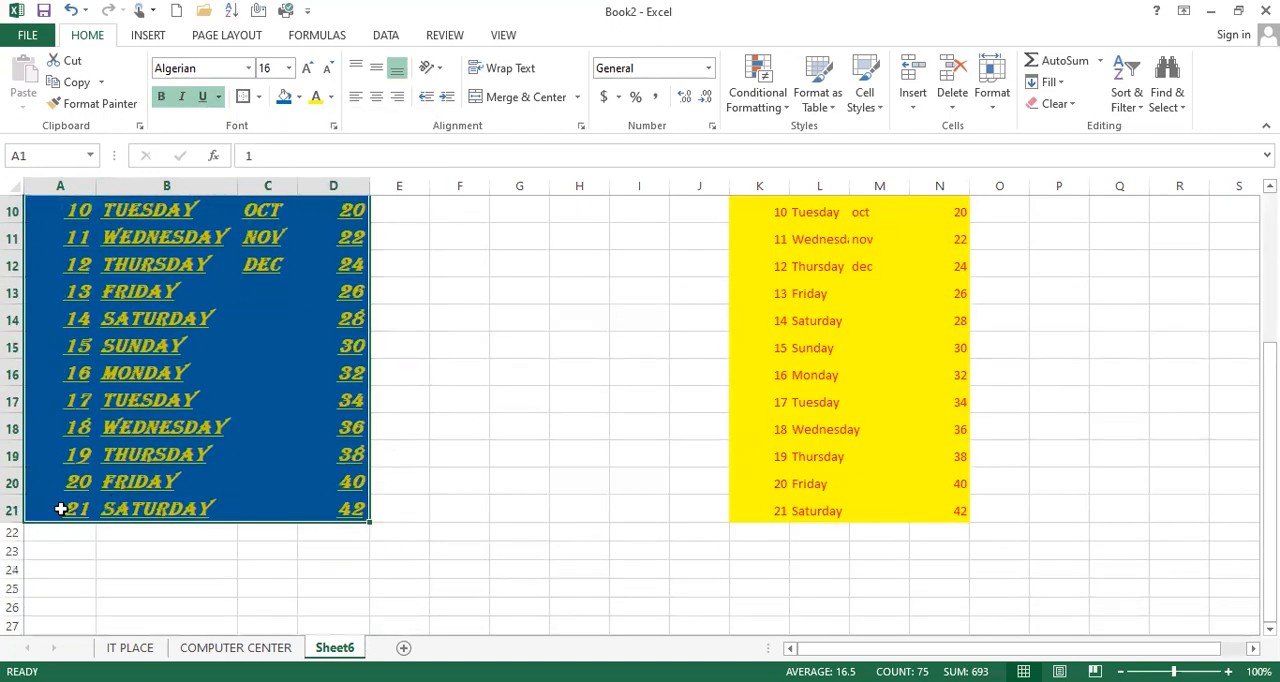
scroll(47, 250, up, 3)
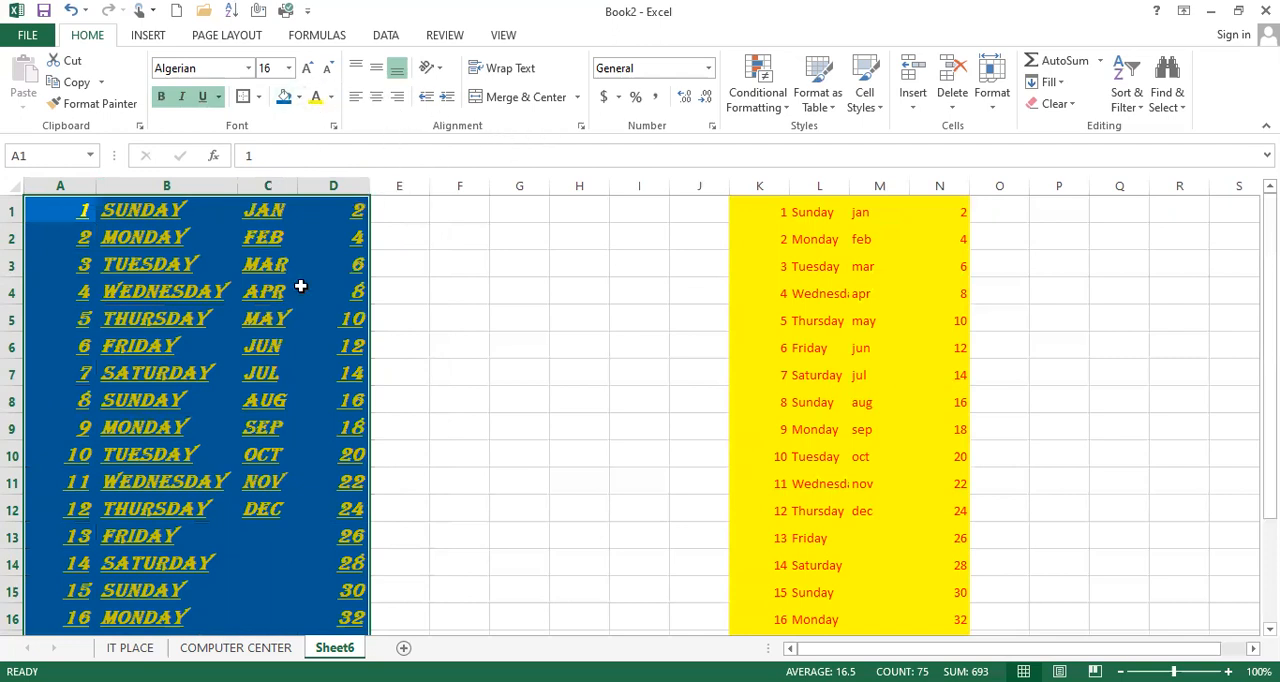
Center the contents of cells A1:D21 both vertically and horizontally
click(376, 75)
click(376, 96)
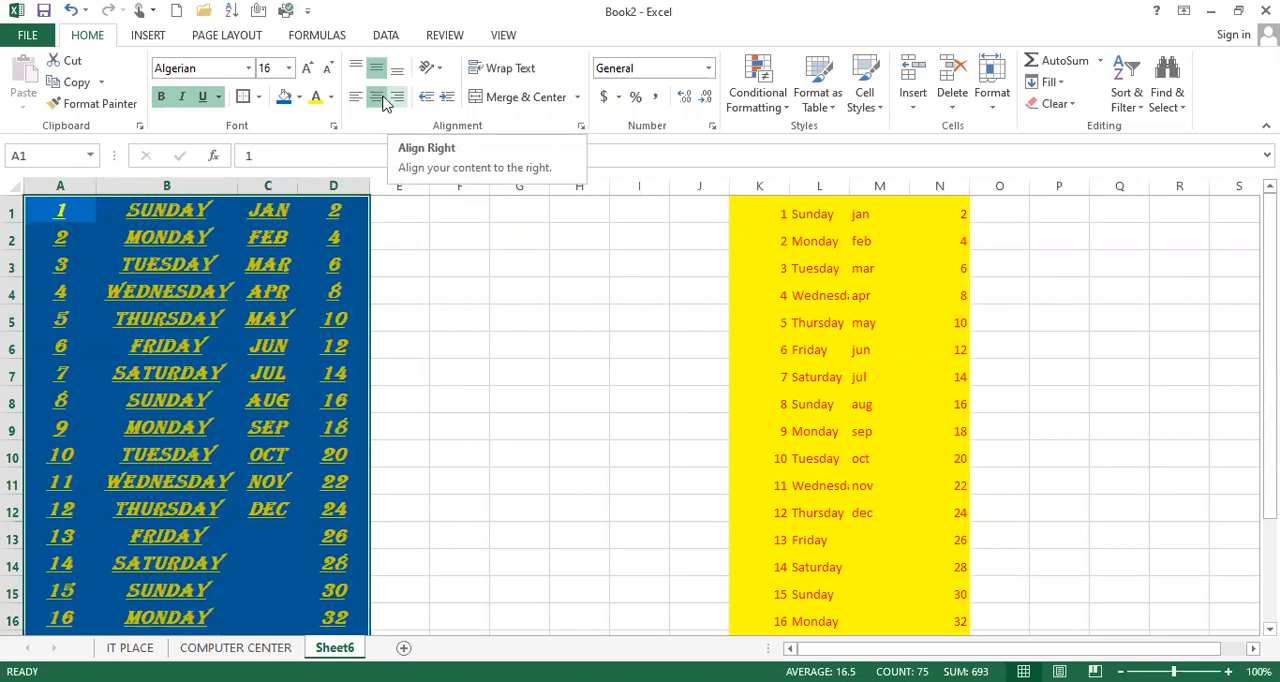
click(471, 245)
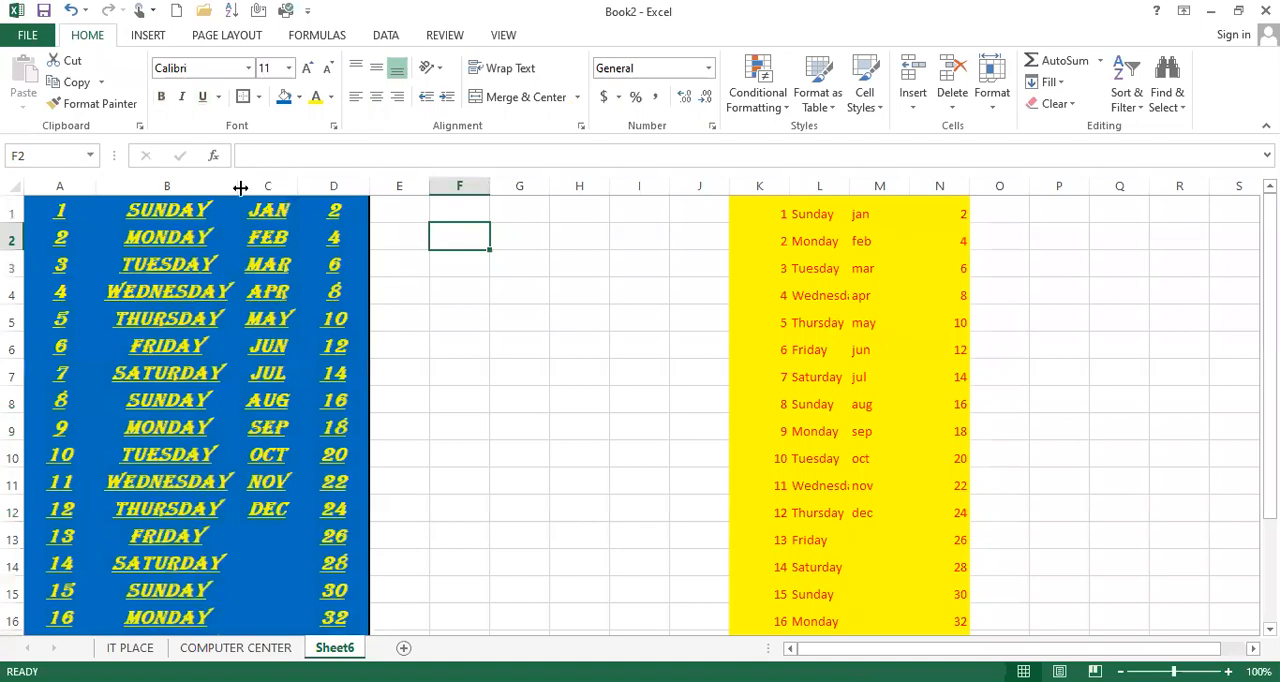
Widen columns A and B well beyond their contents
drag(96, 186, 244, 186)
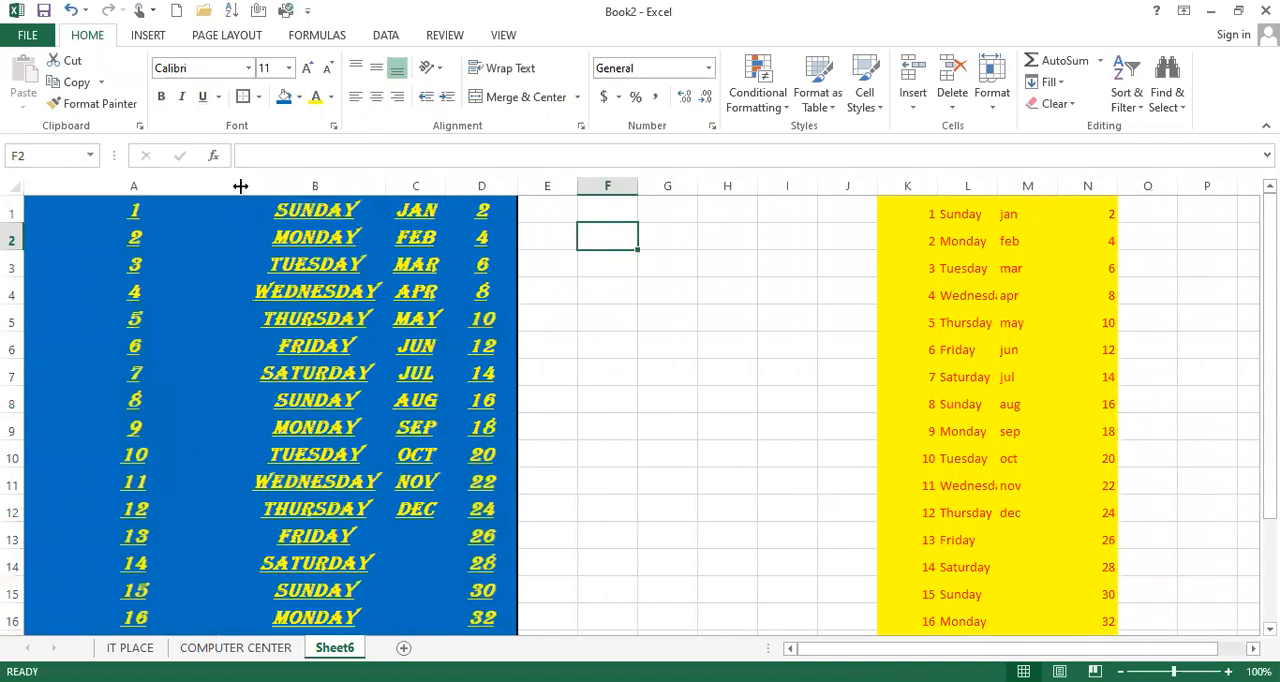
click(197, 184)
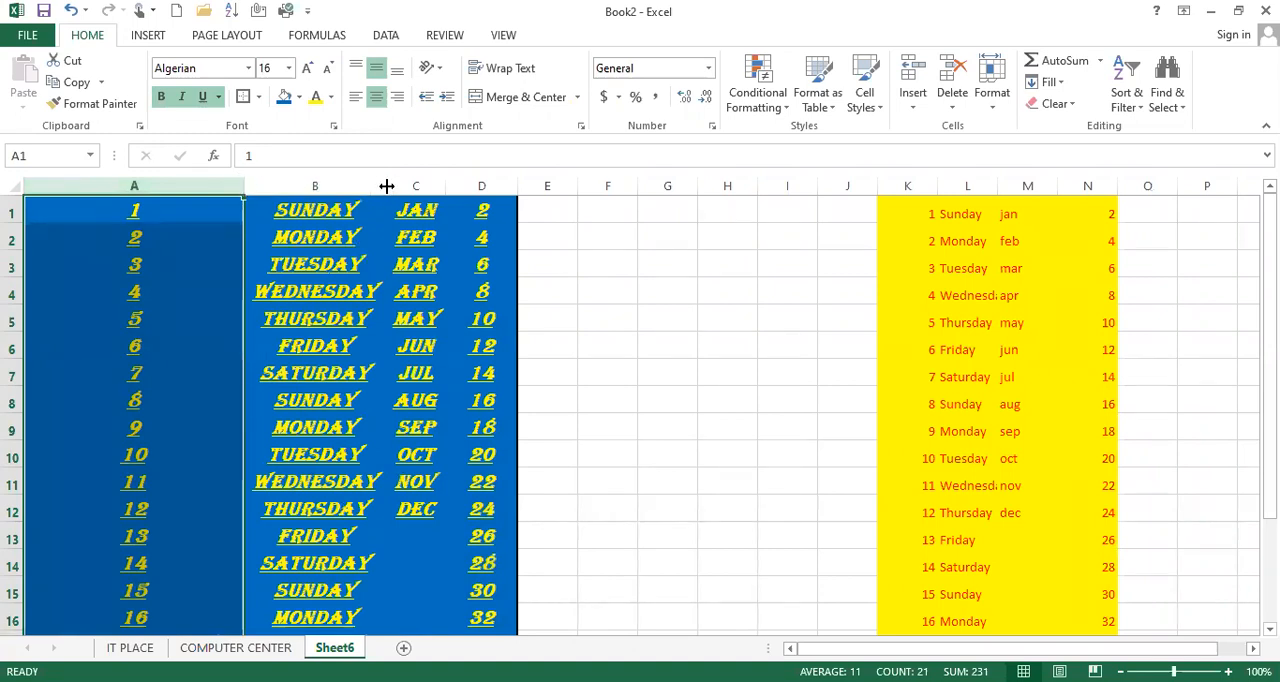
drag(383, 185, 522, 185)
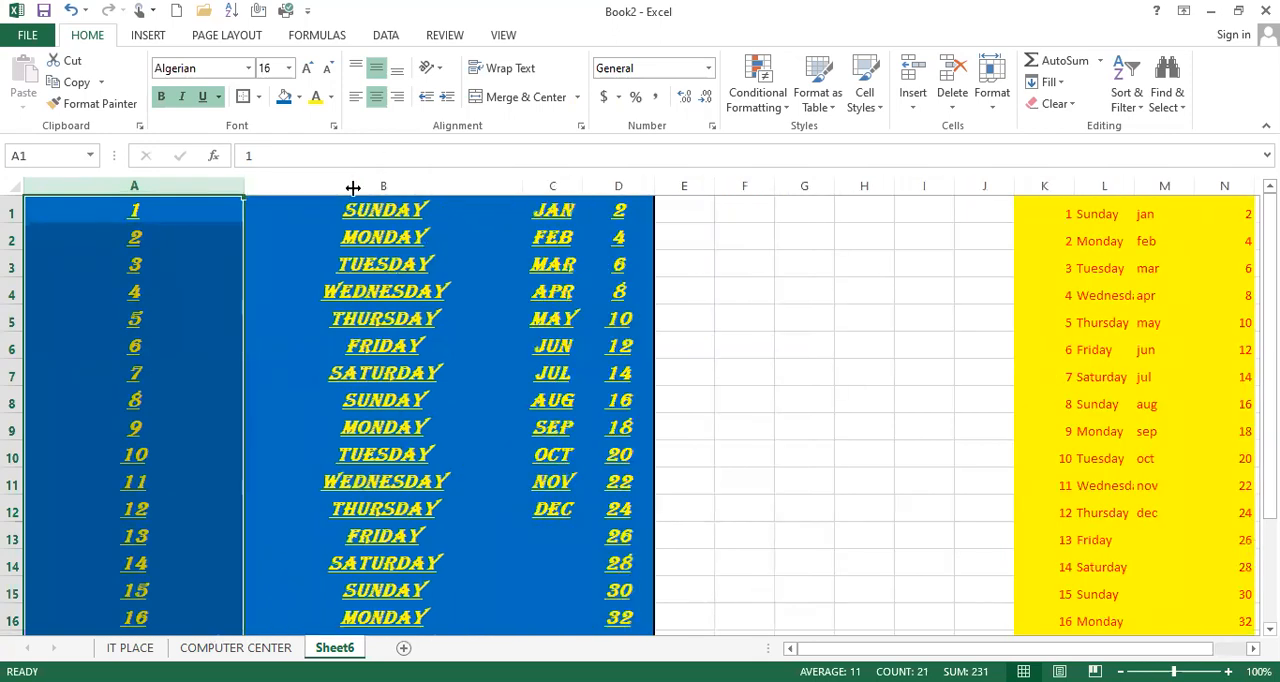
drag(352, 187, 352, 187)
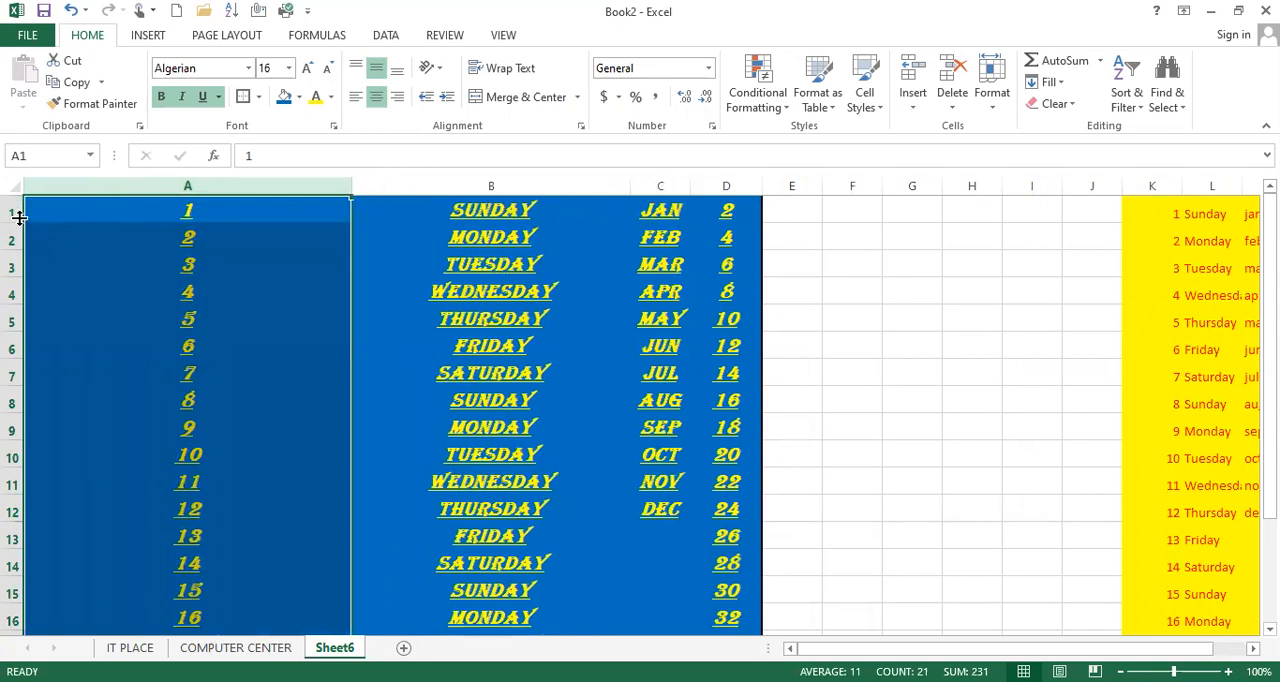
Make row 1 much taller and cycle cell A1 through left, center and right alignment, ending left-aligned
drag(17, 222, 33, 377)
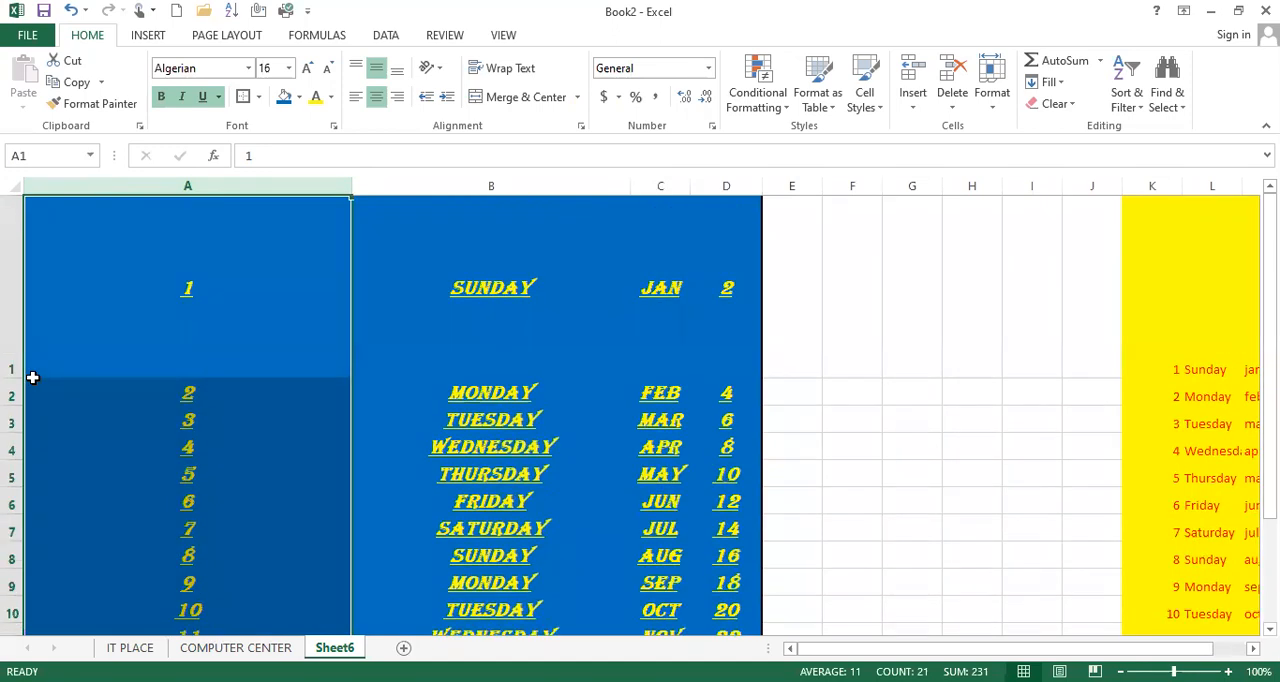
click(188, 323)
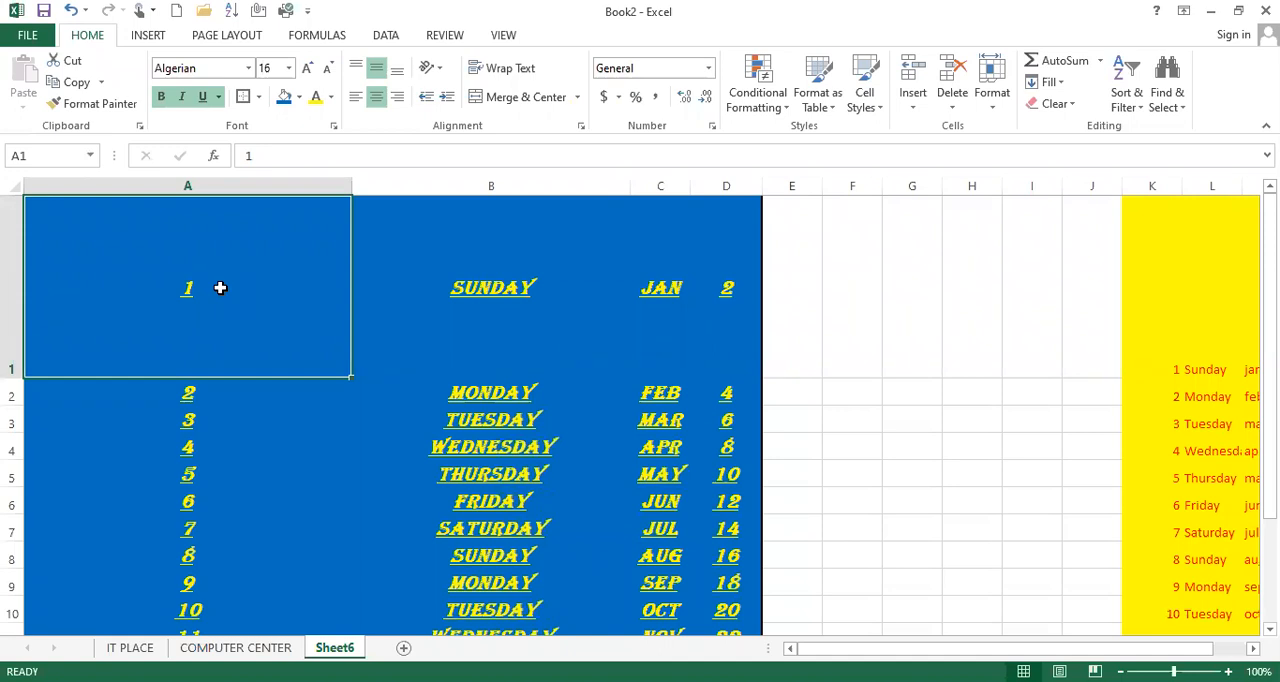
click(355, 100)
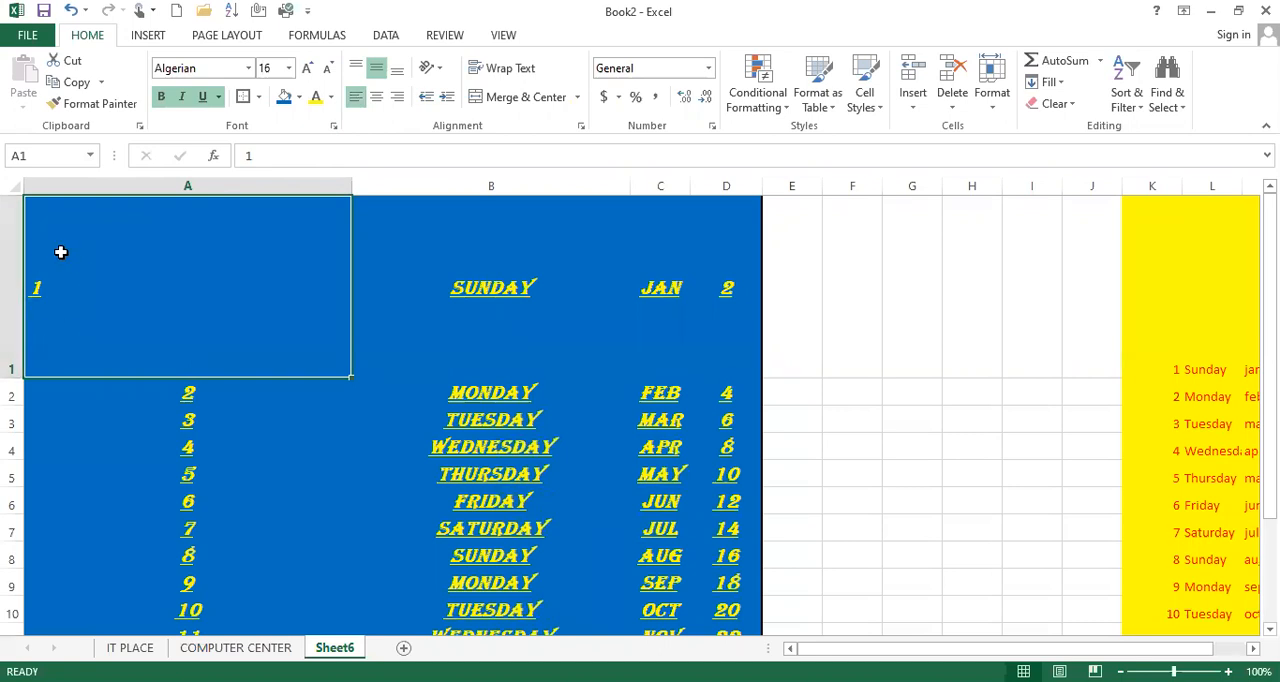
click(378, 99)
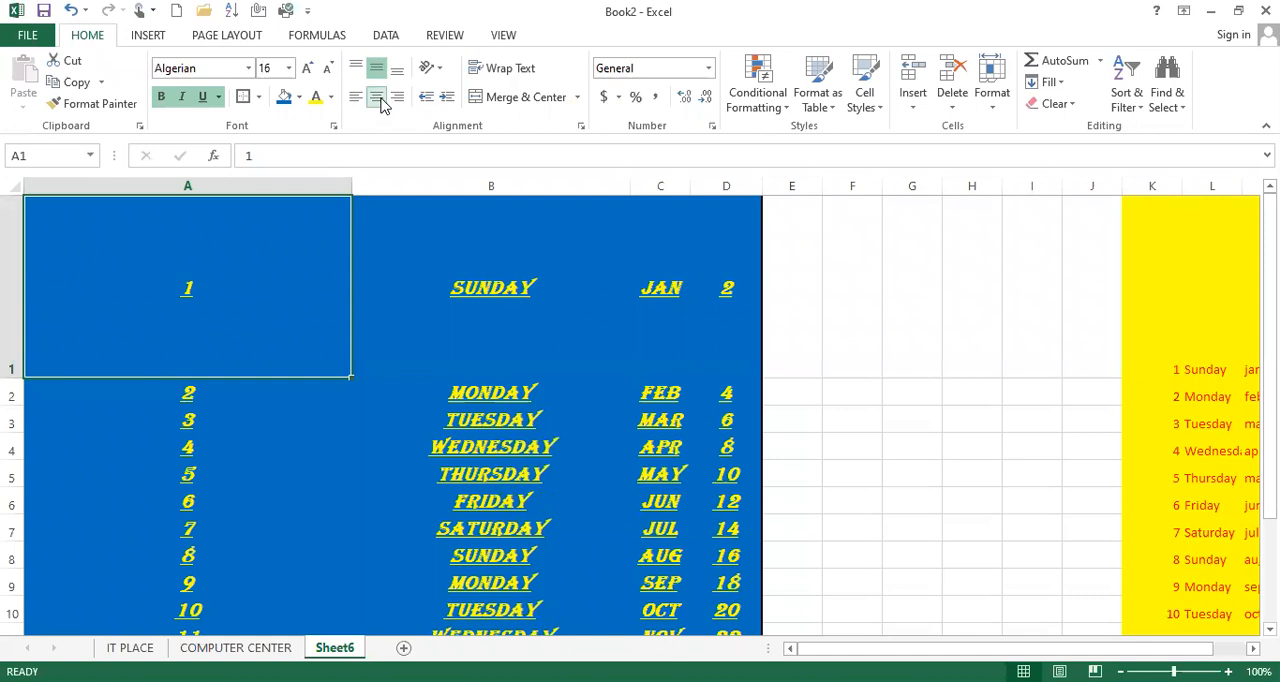
click(397, 97)
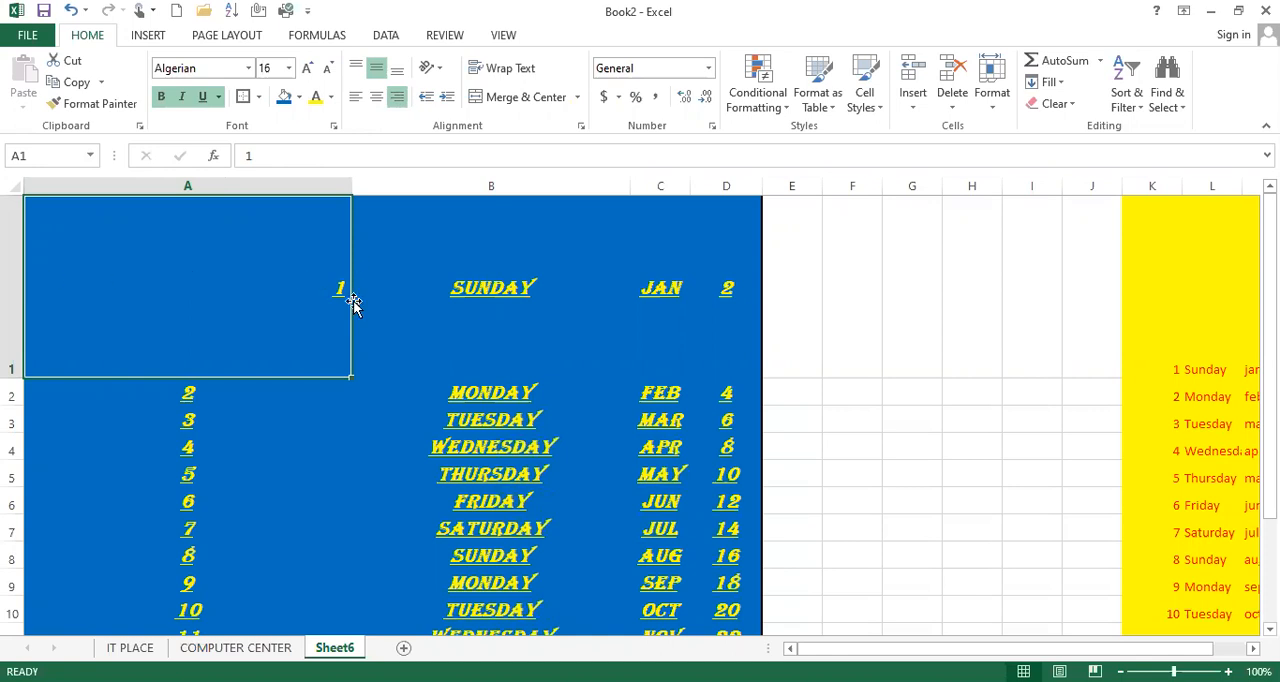
click(355, 97)
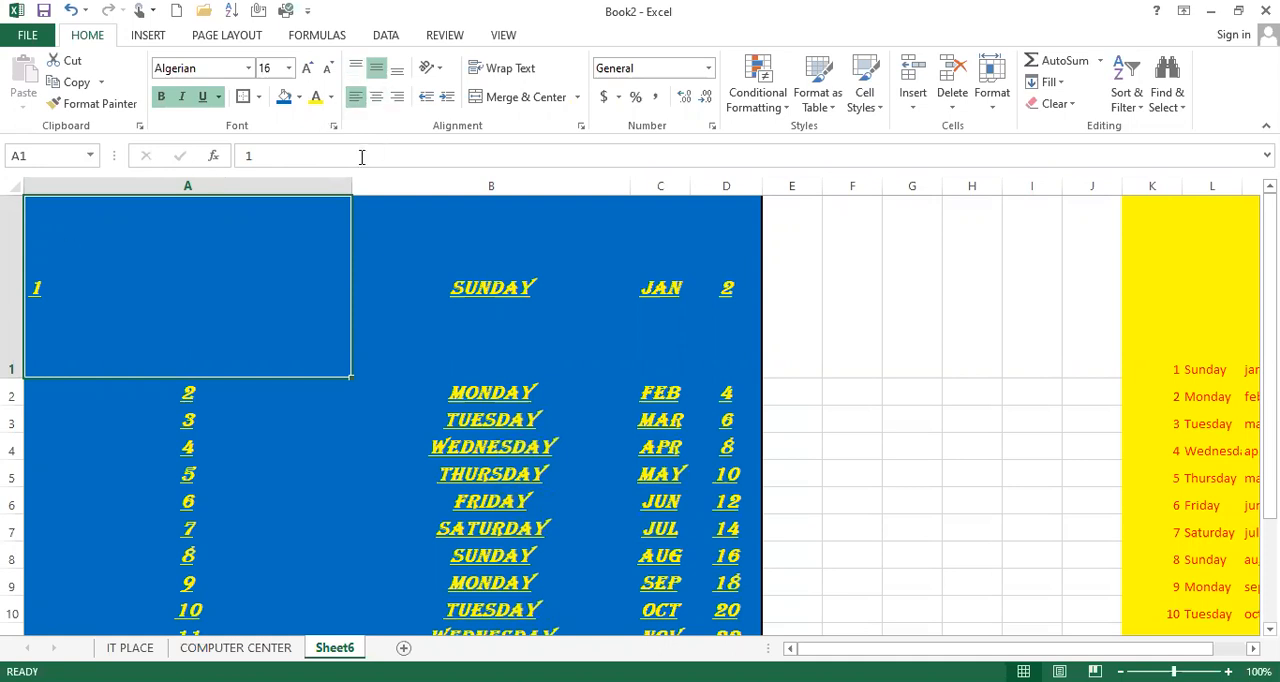
Cycle cell A1 through top, middle and bottom alignment, once left-aligned and once centered horizontally
click(357, 68)
click(376, 68)
click(395, 70)
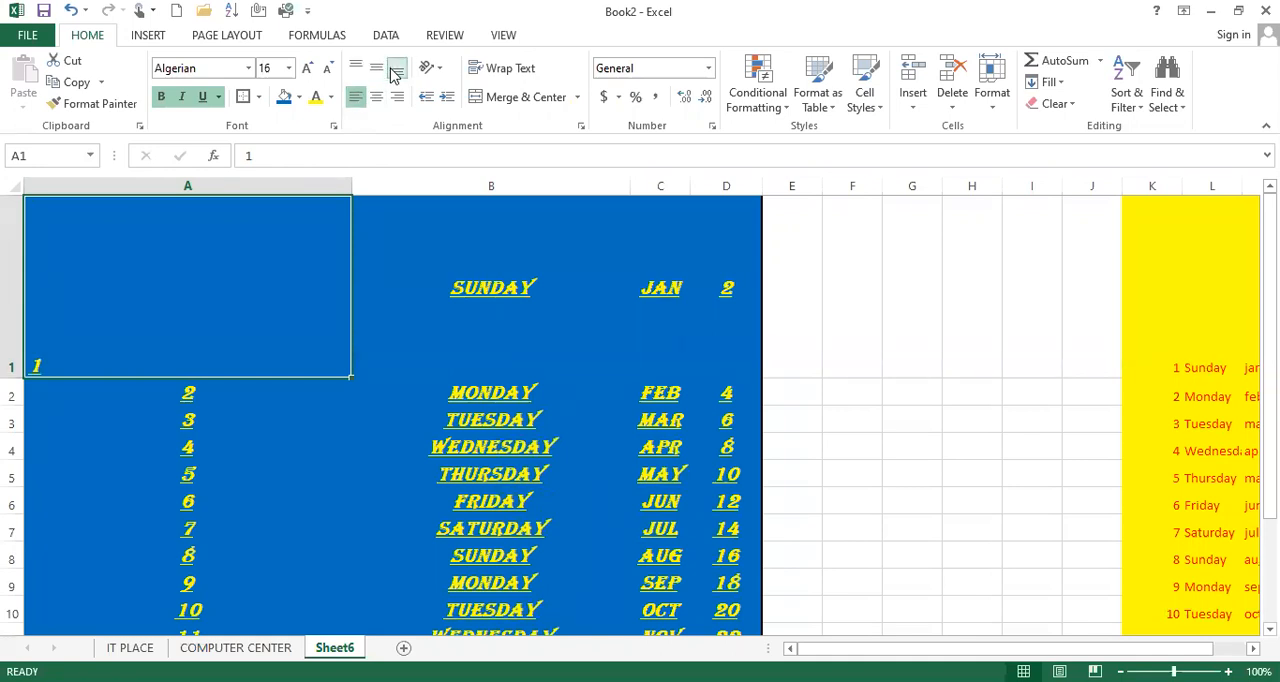
click(376, 96)
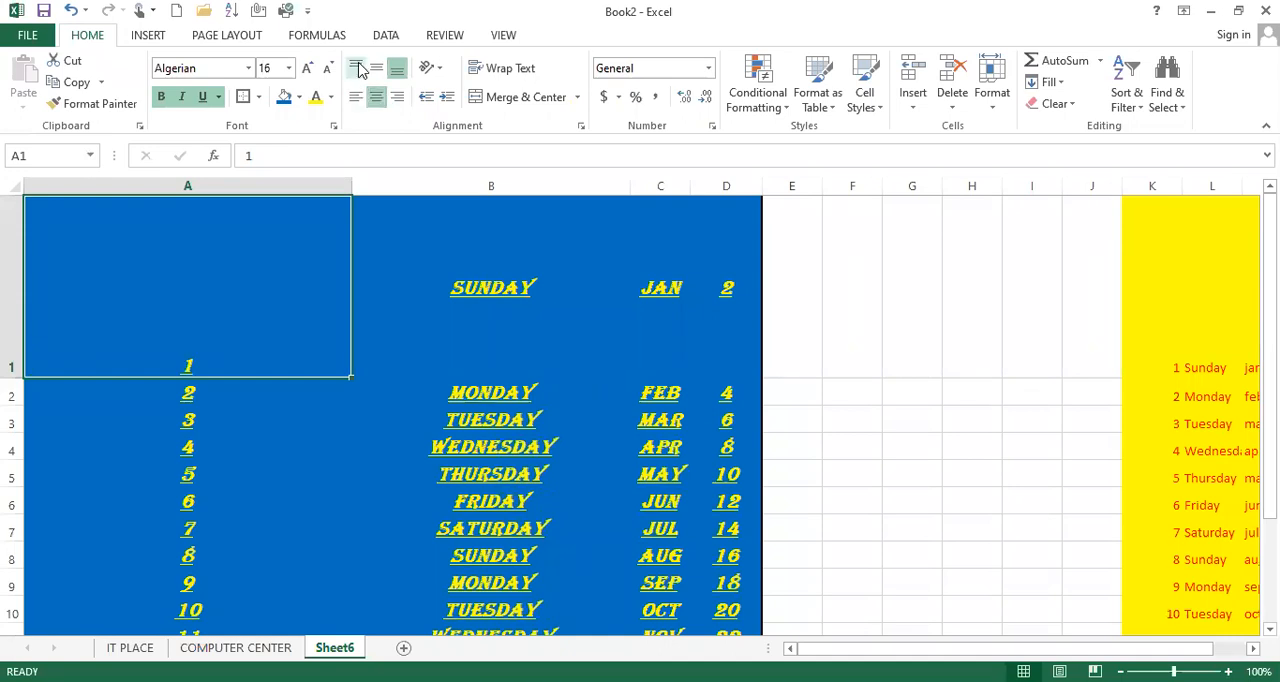
click(356, 68)
click(376, 68)
click(397, 70)
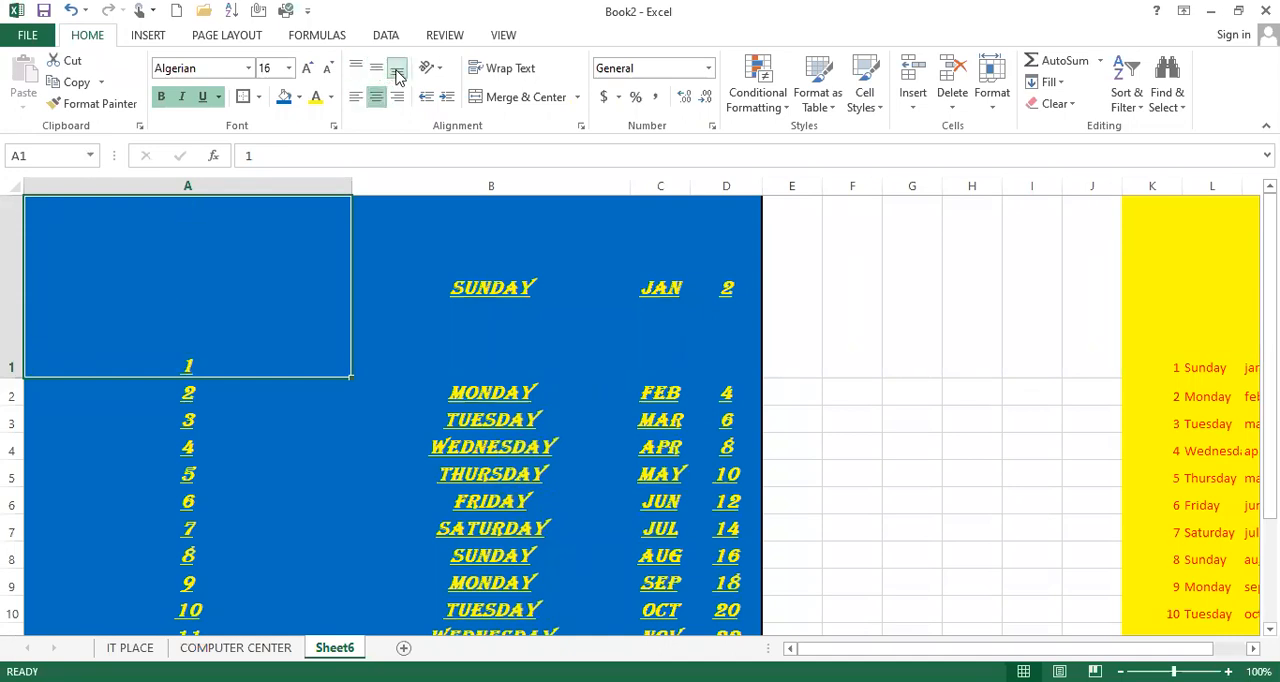
Right-align cell A1 with top, middle and bottom alignment in turn, finishing with it centered horizontally and vertically
click(397, 96)
click(356, 68)
click(376, 68)
click(397, 70)
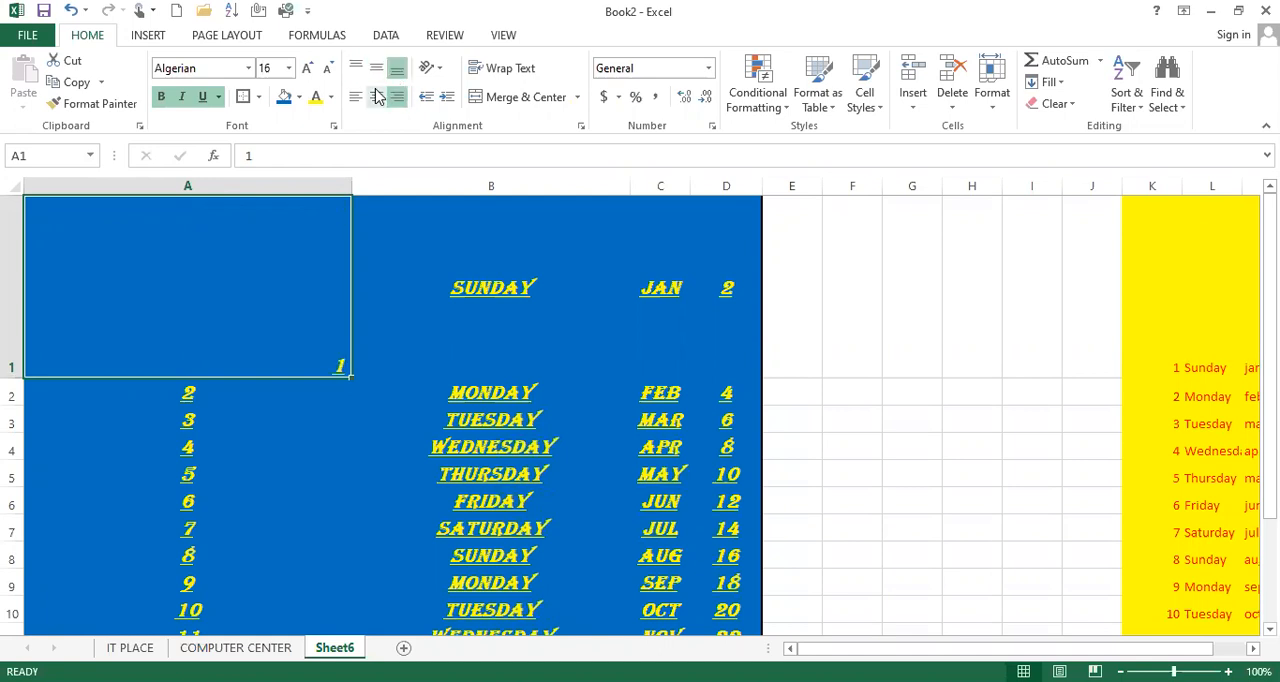
click(376, 97)
click(376, 68)
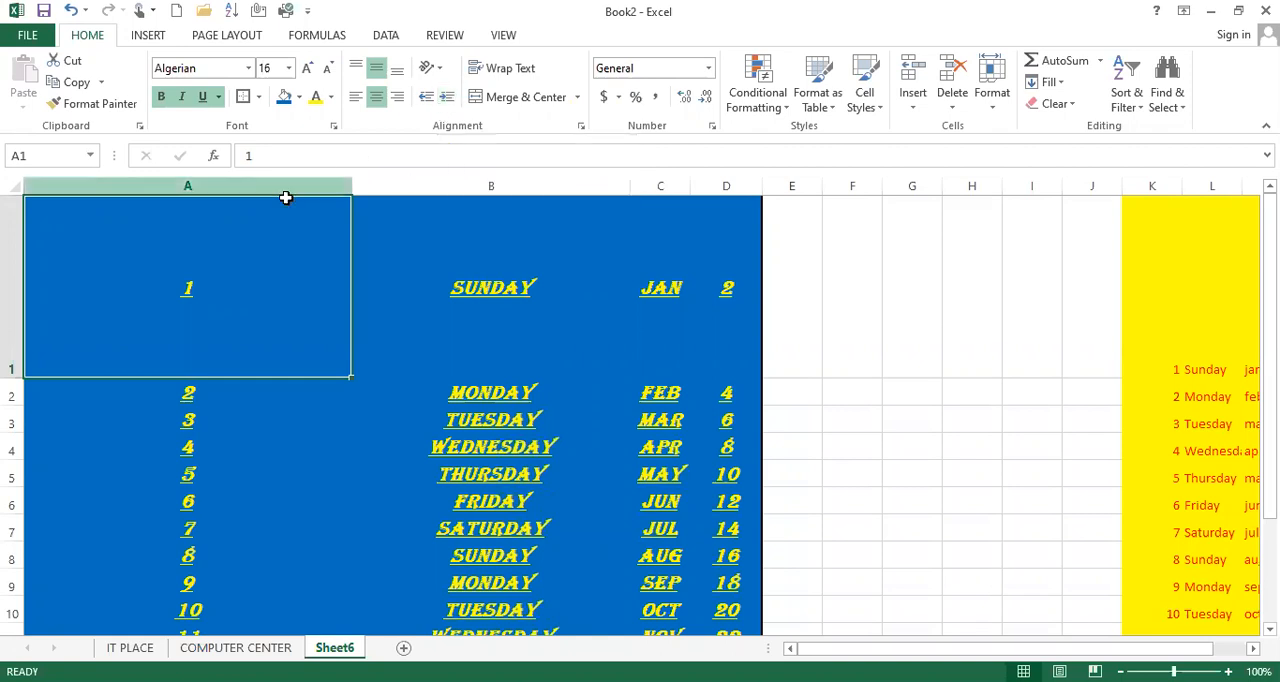
Increase the indent of columns A to D several times and reduce it again partway
drag(340, 185, 712, 188)
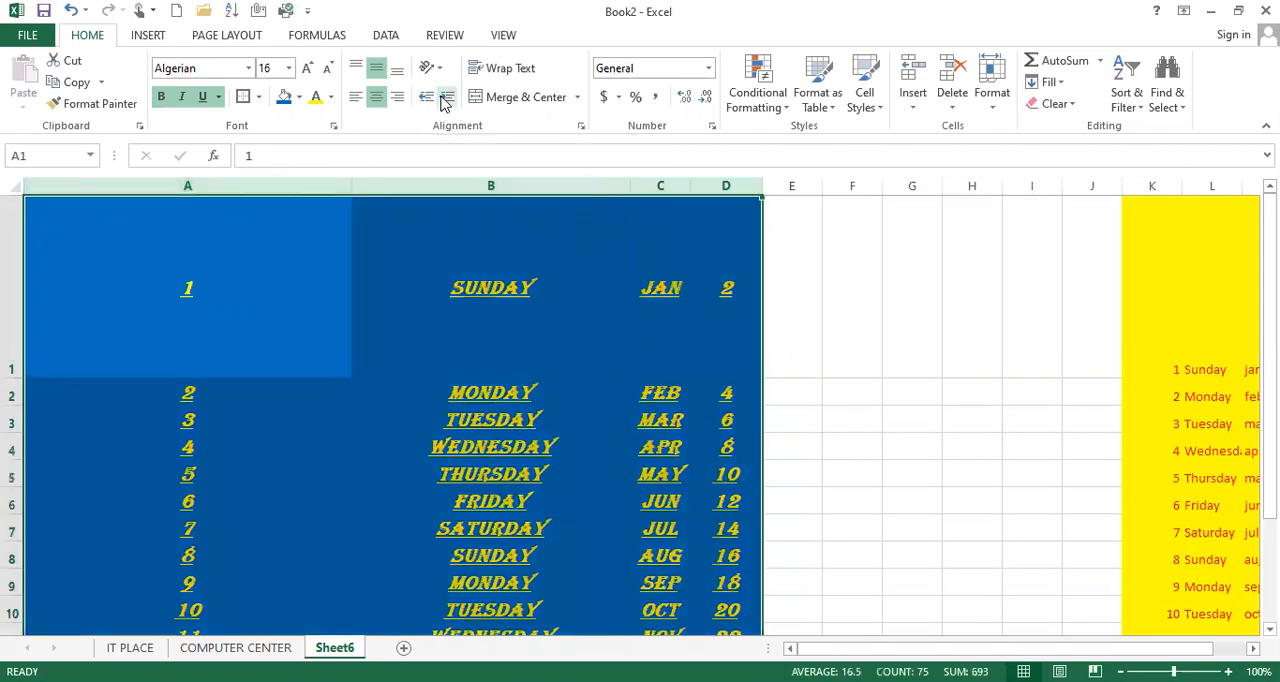
click(446, 97)
click(446, 97)
click(446, 97)
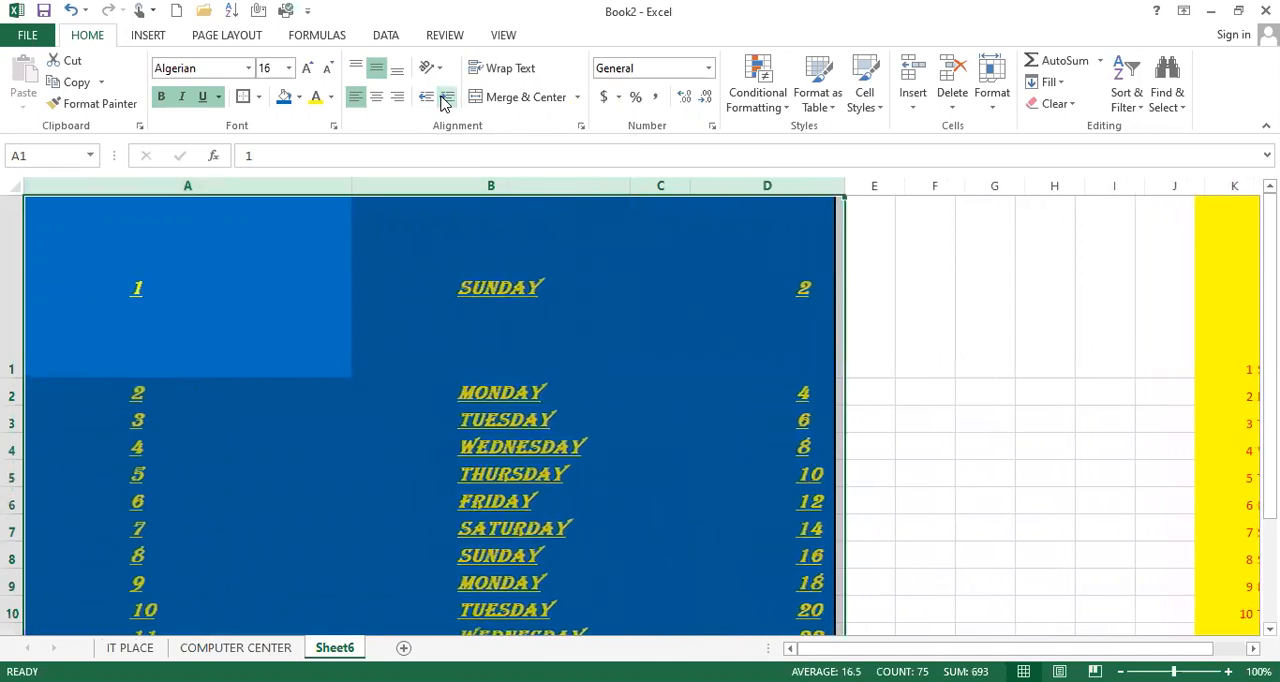
click(422, 97)
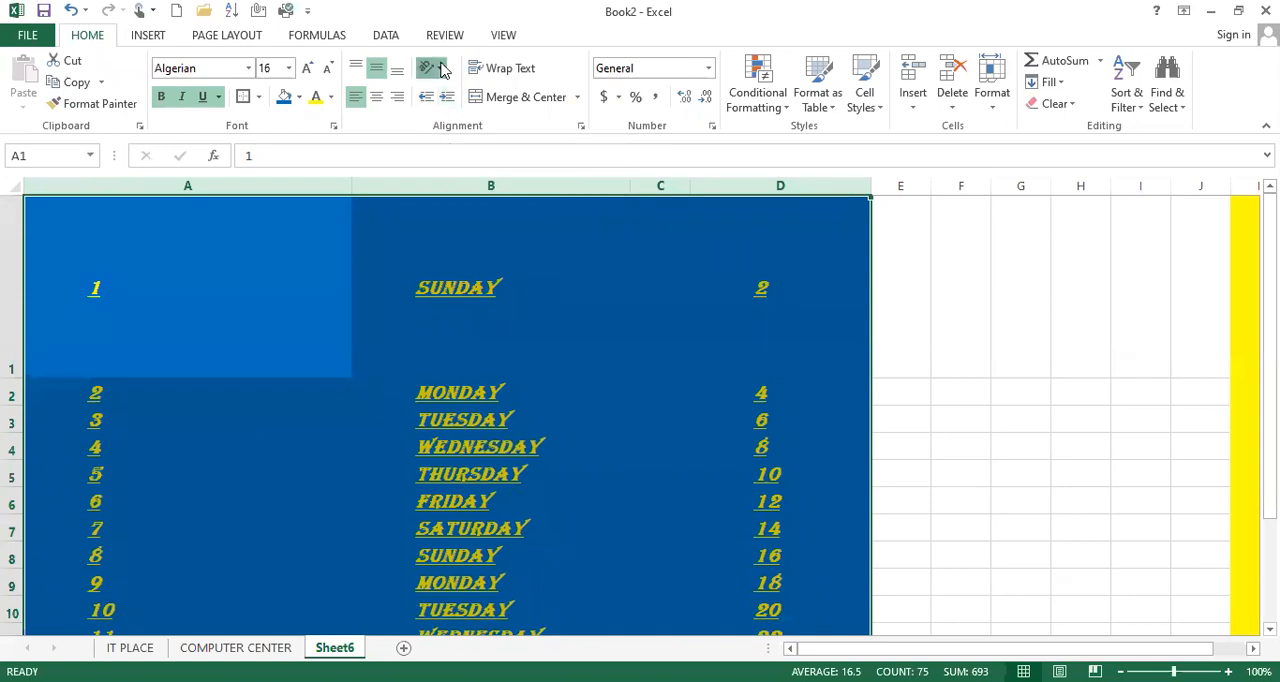
Try to apply the Rotate Text Down orientation to column B
click(438, 68)
click(446, 186)
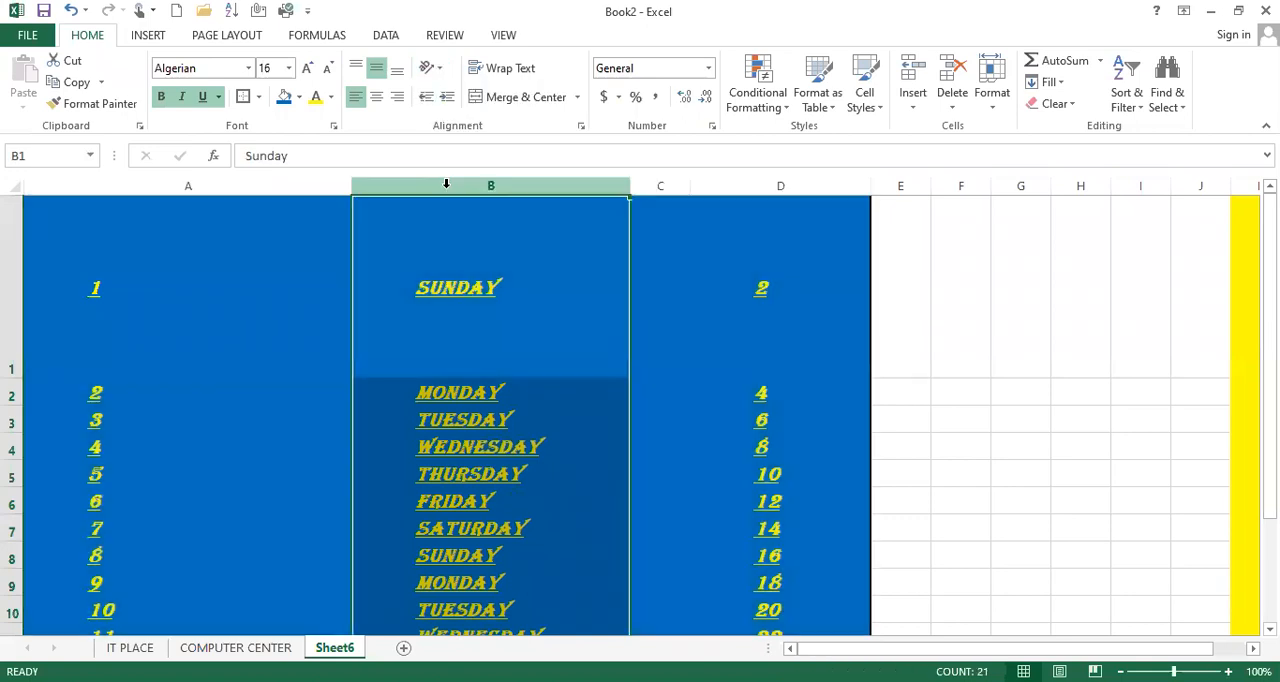
click(432, 68)
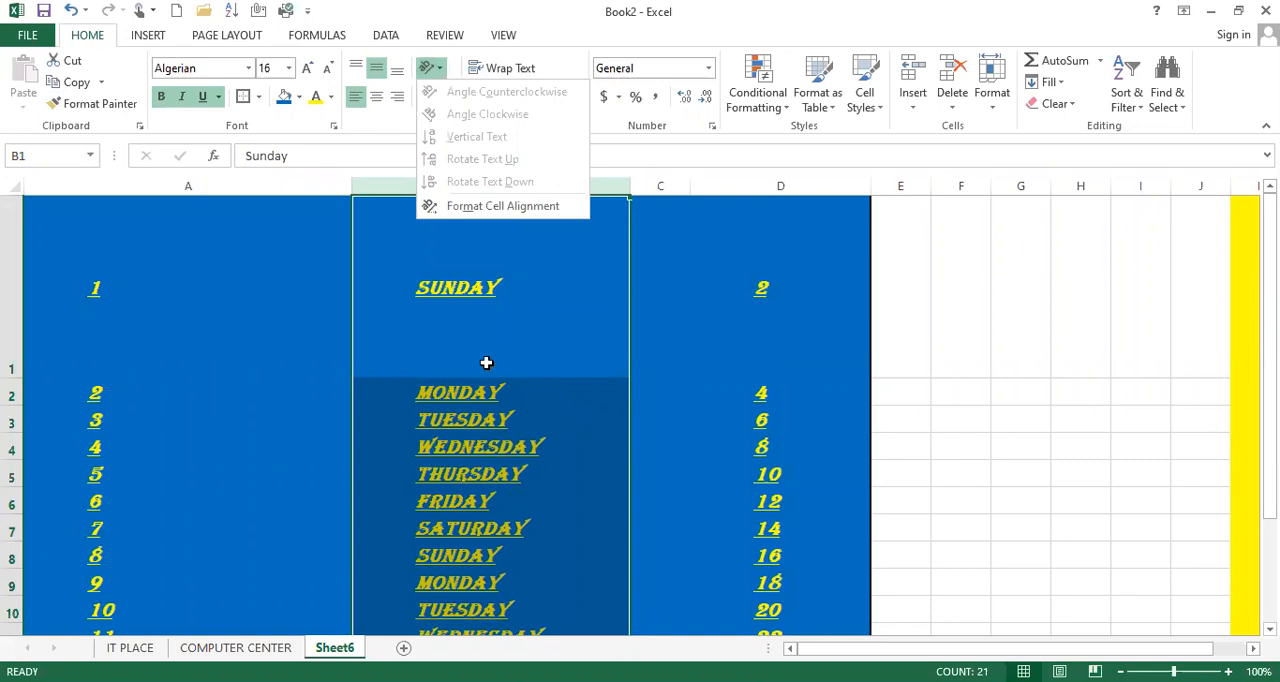
click(484, 182)
click(432, 68)
click(917, 394)
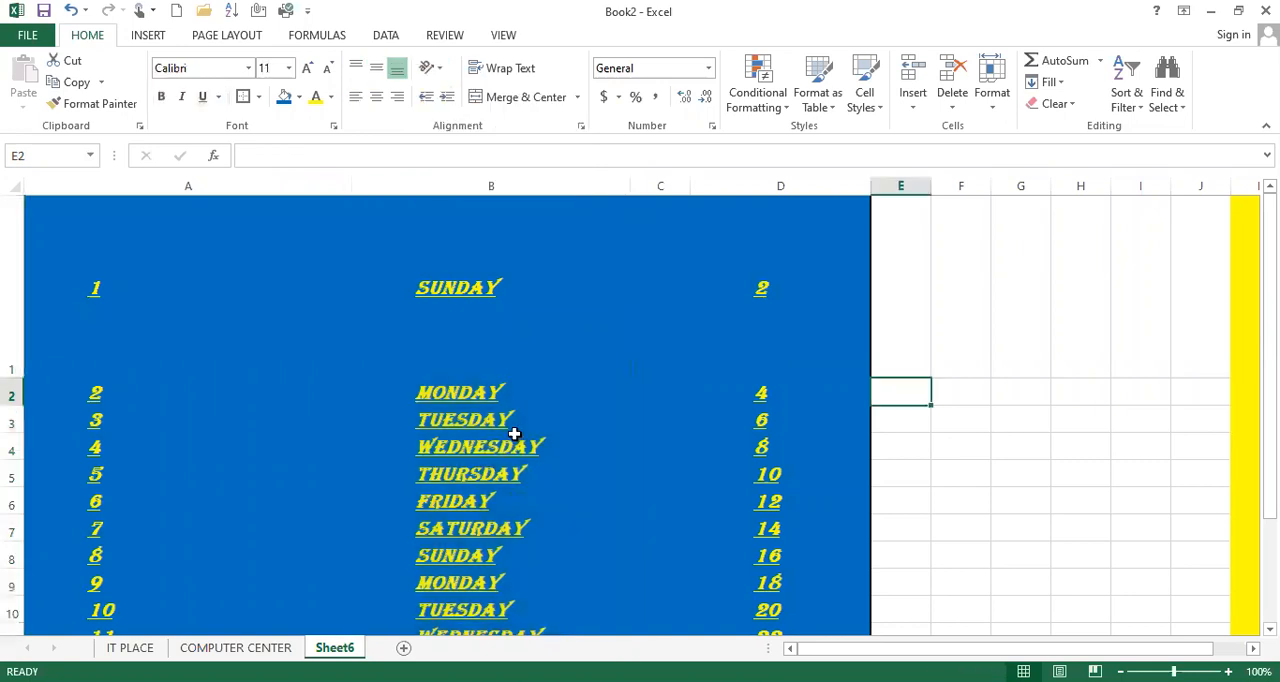
click(513, 433)
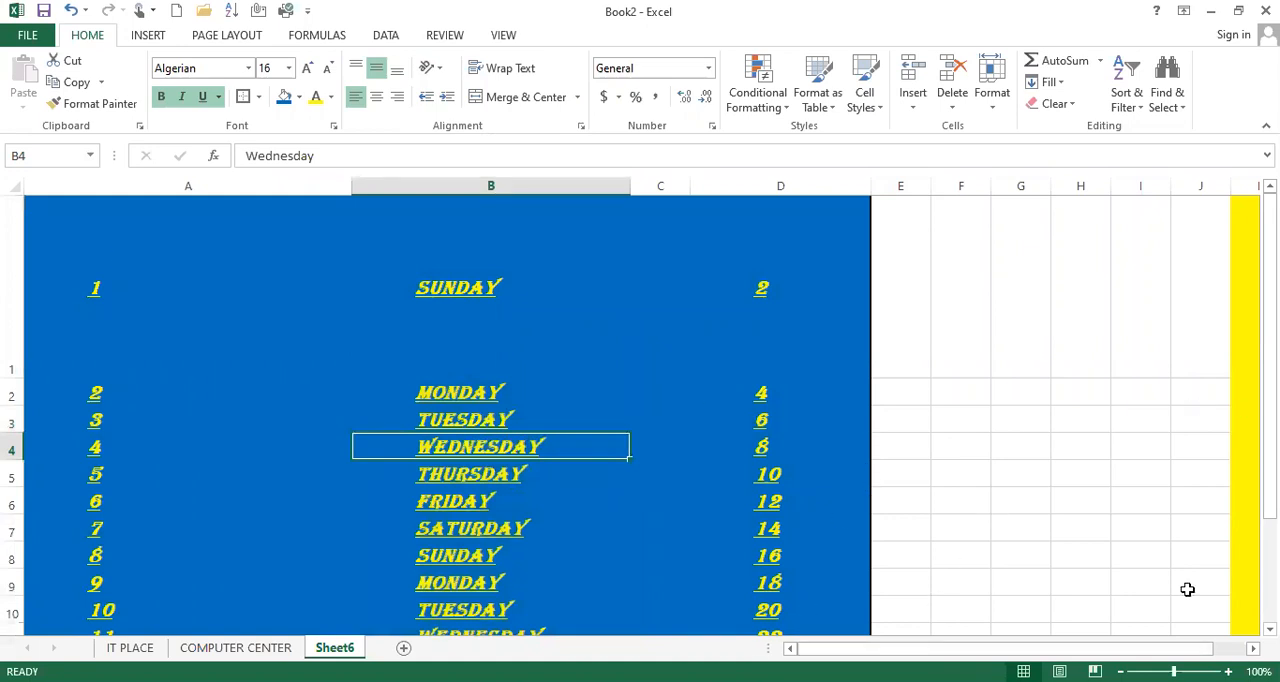
Copy the yellow table in K1:N21 of Sheet6 to cell A1 of the COMPUTER CENTER sheet
scroll(1100, 480, right, 1)
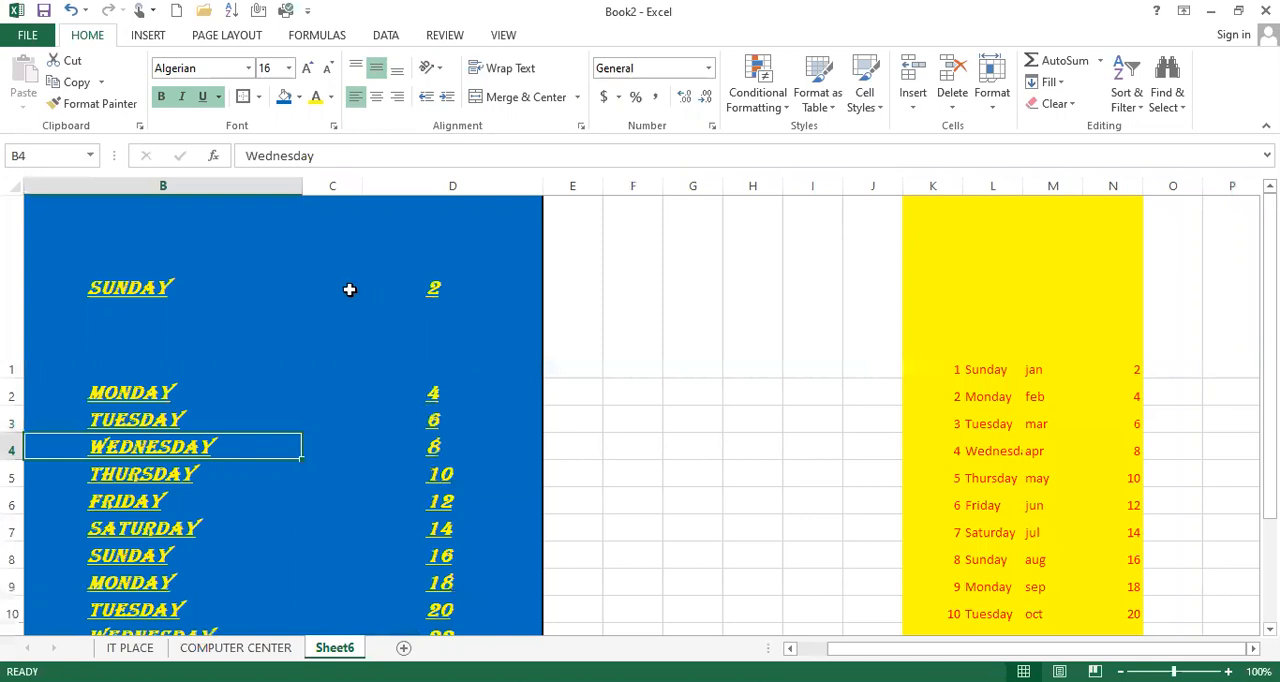
drag(922, 230, 1130, 524)
key(ctrl+c)
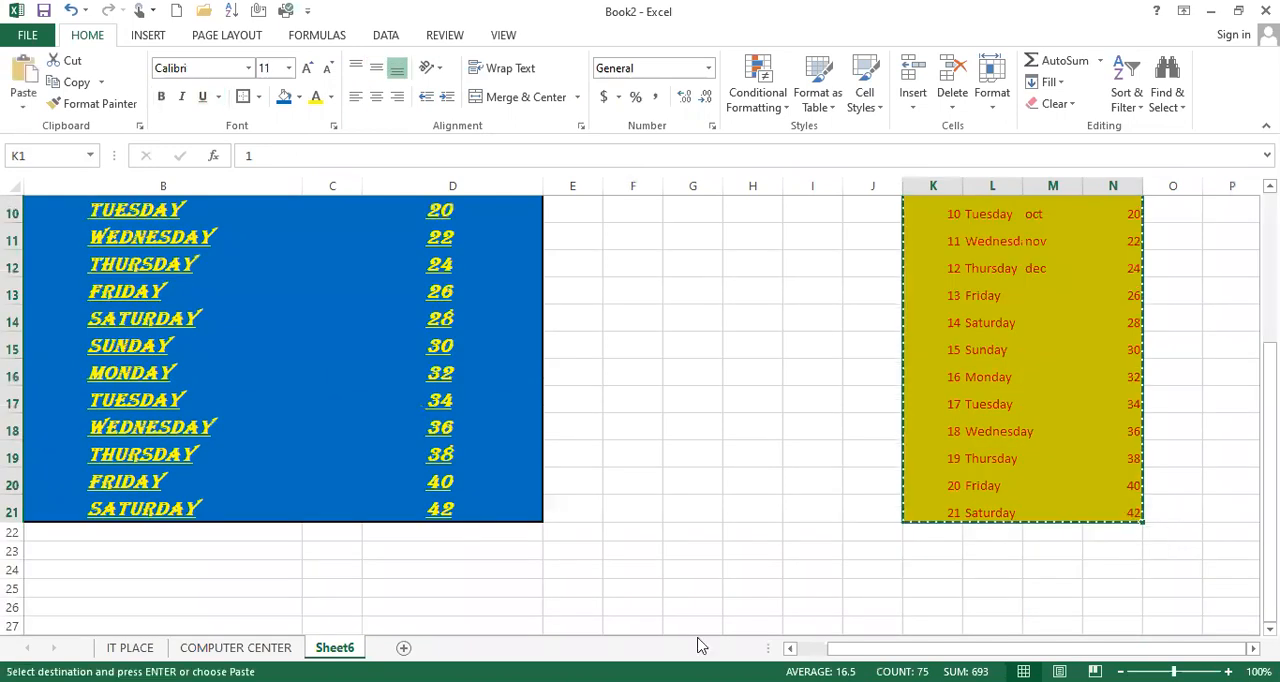
click(229, 647)
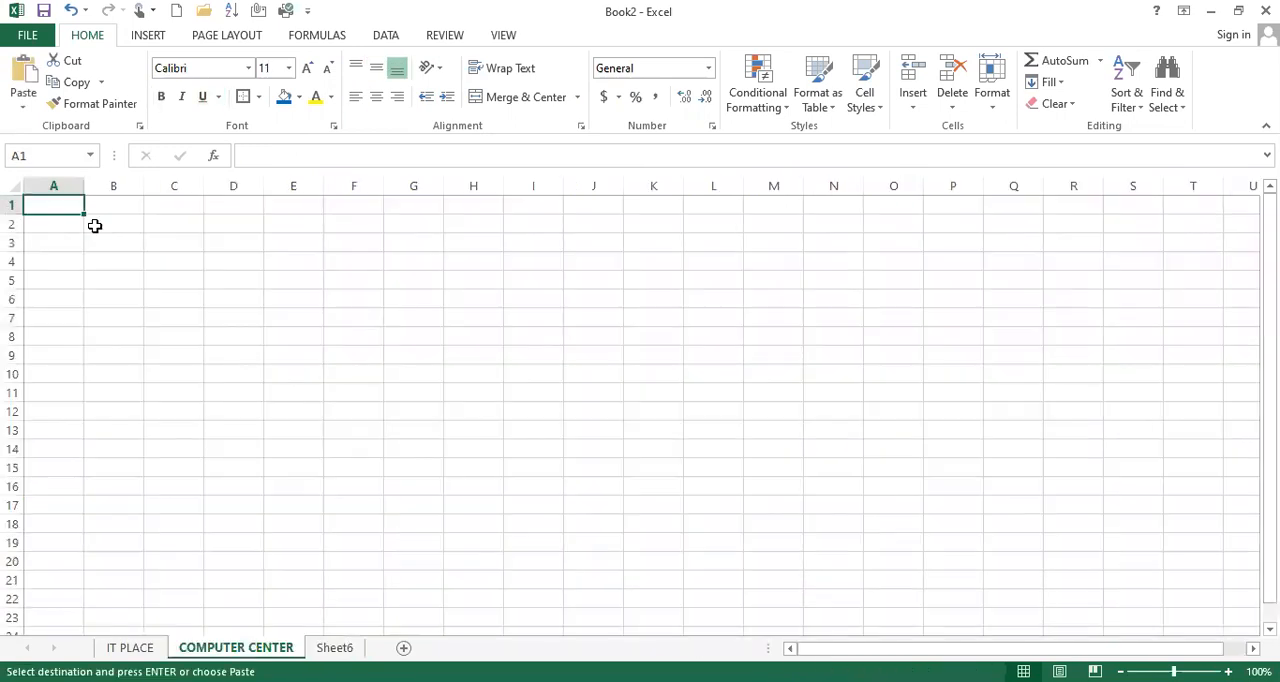
key(ctrl+v)
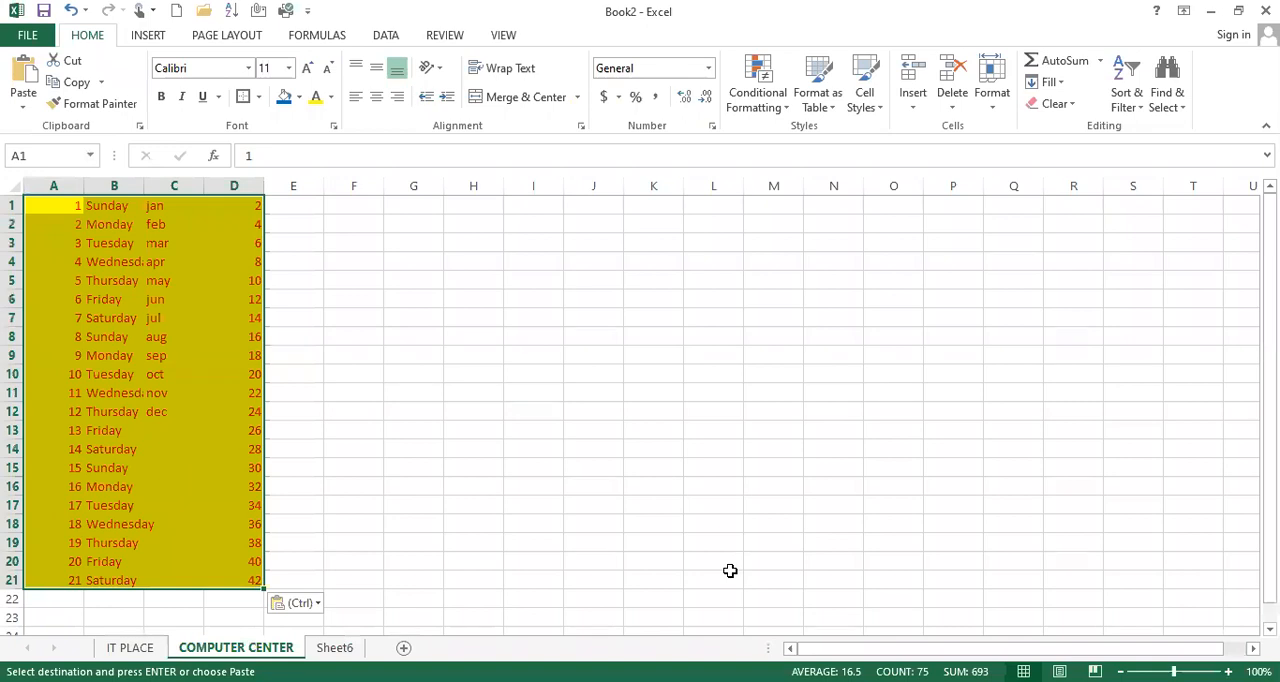
key(ctrl+n)
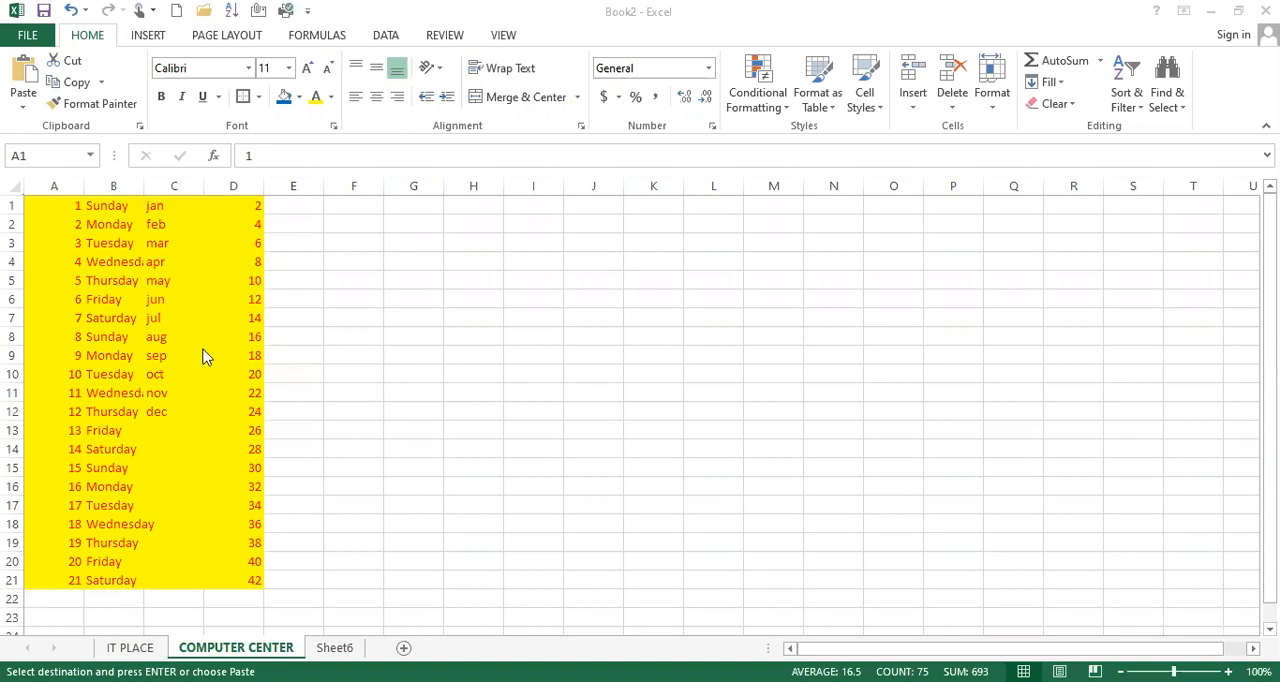
key(ctrl+v)
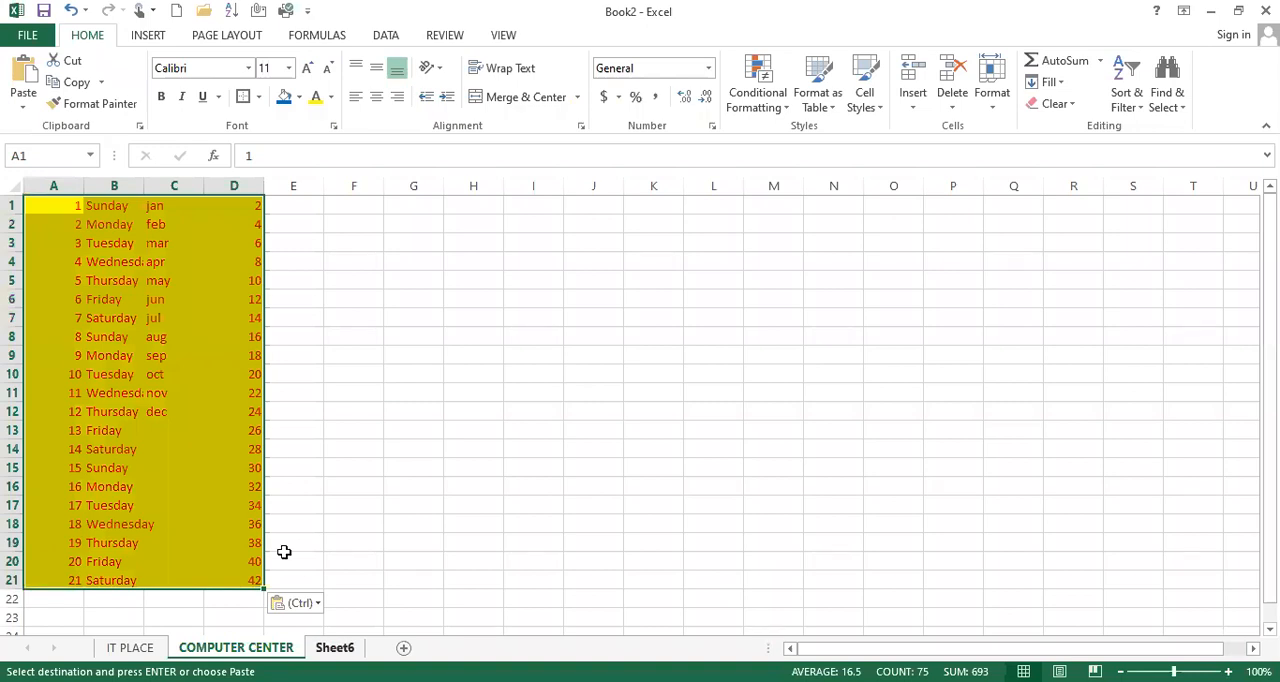
scroll(640, 410, down, 4)
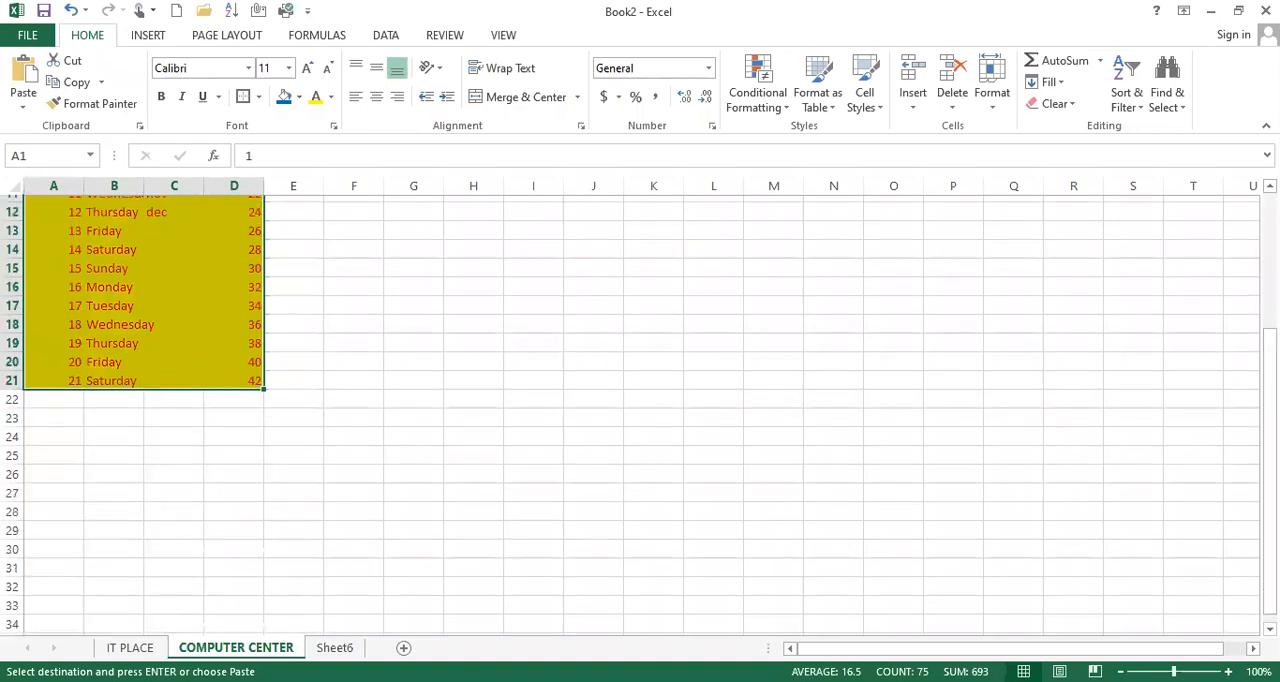
scroll(640, 410, up, 3)
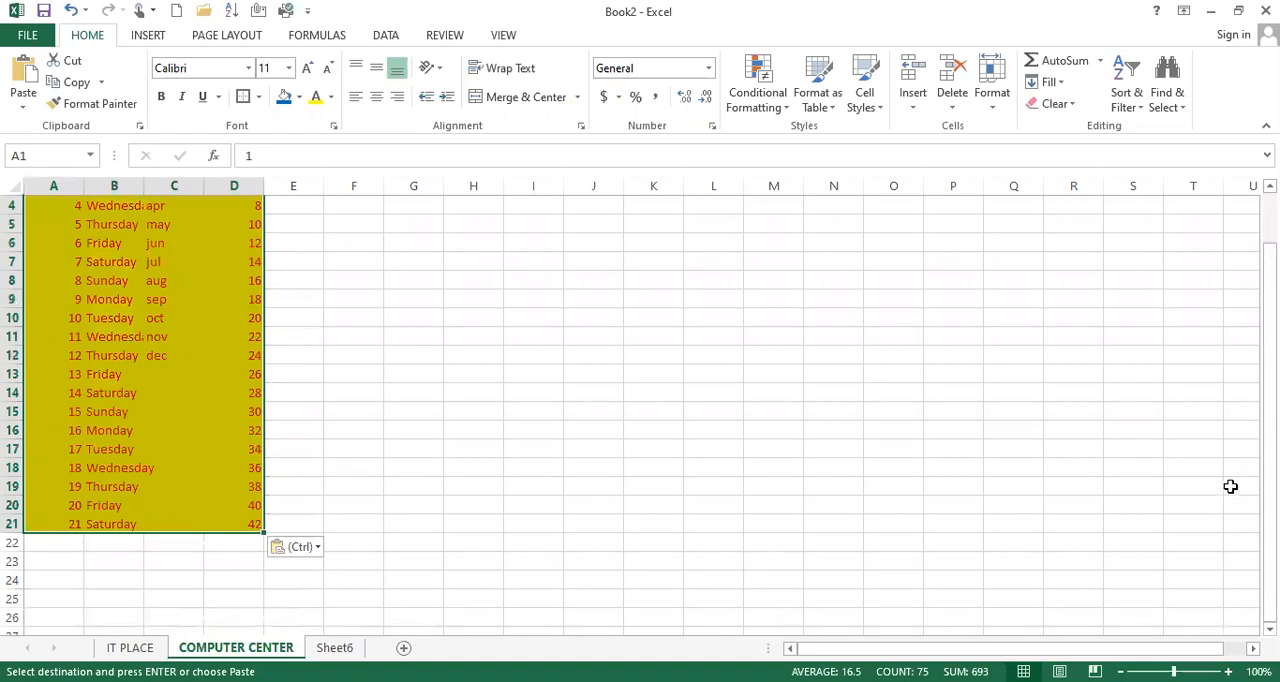
key(alt+Tab)
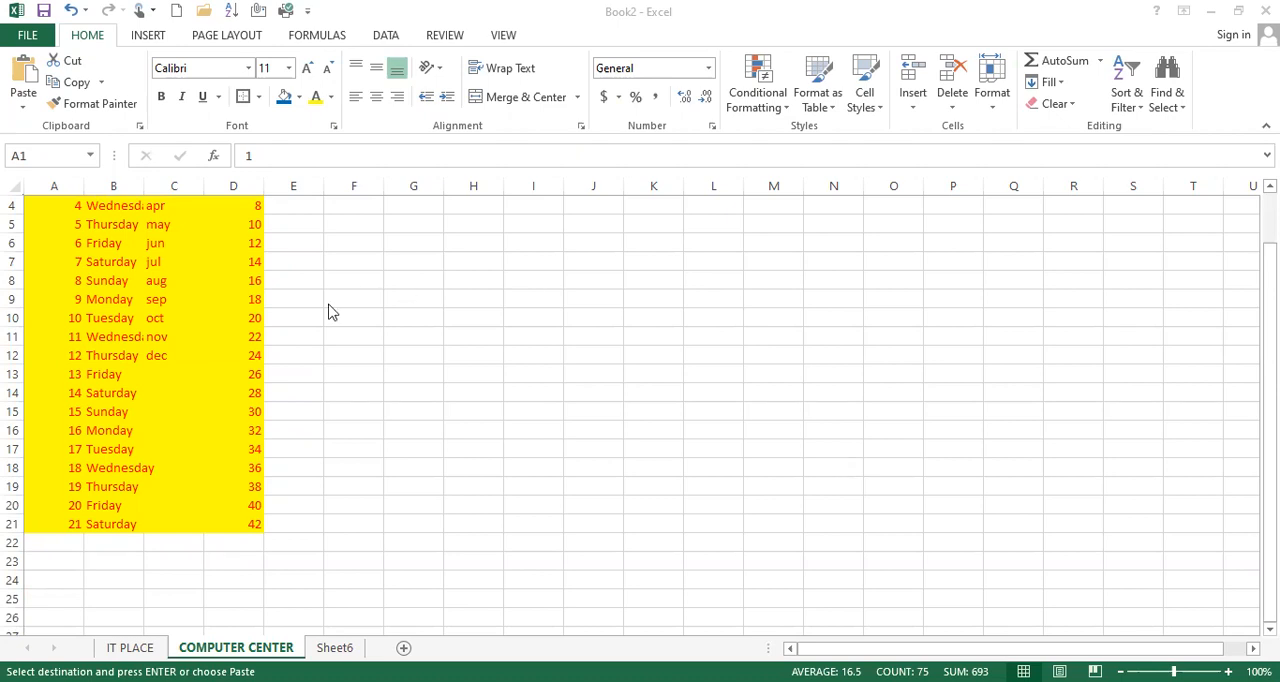
key(ctrl+v)
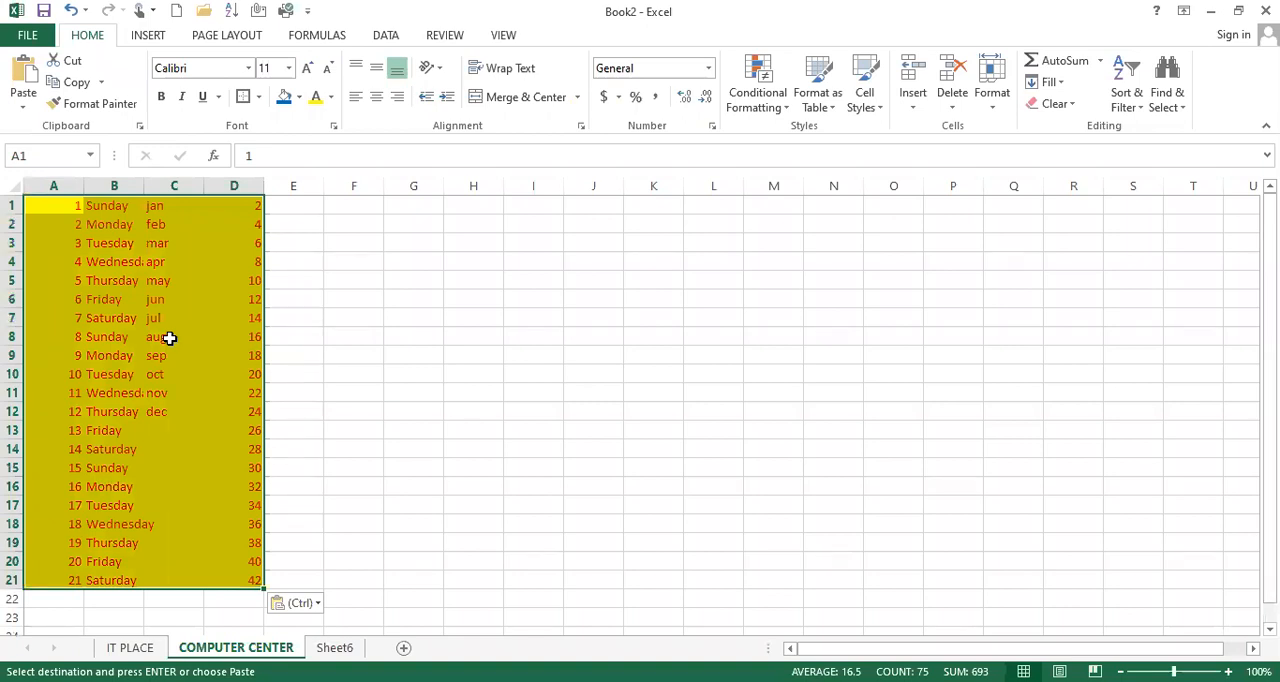
Apply the Angle Counterclockwise orientation to A1:D21 and switch it to Vertical Text
click(110, 224)
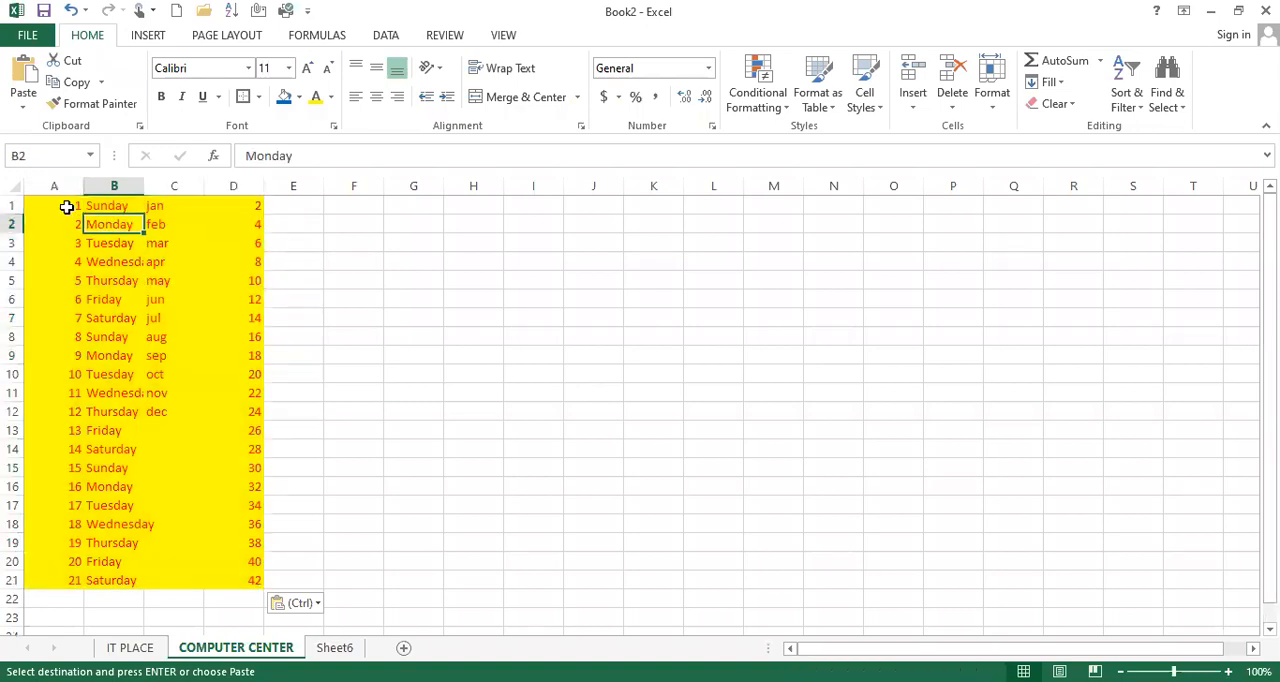
drag(66, 207, 257, 583)
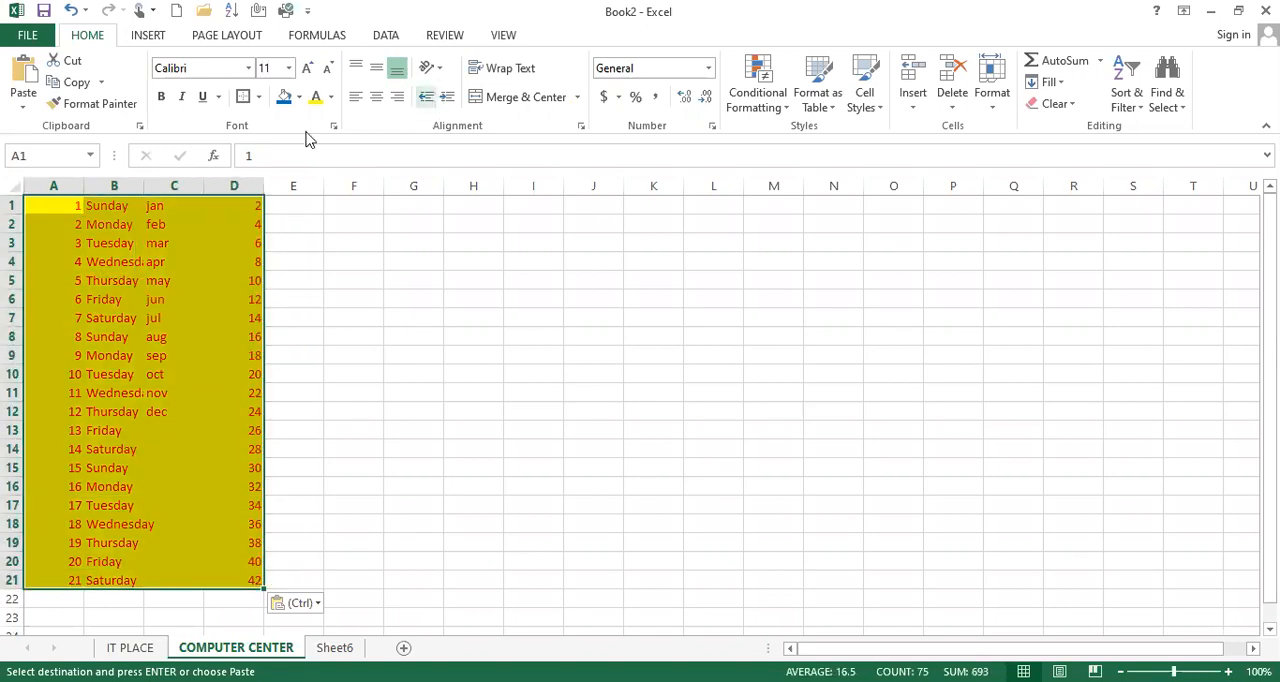
click(440, 72)
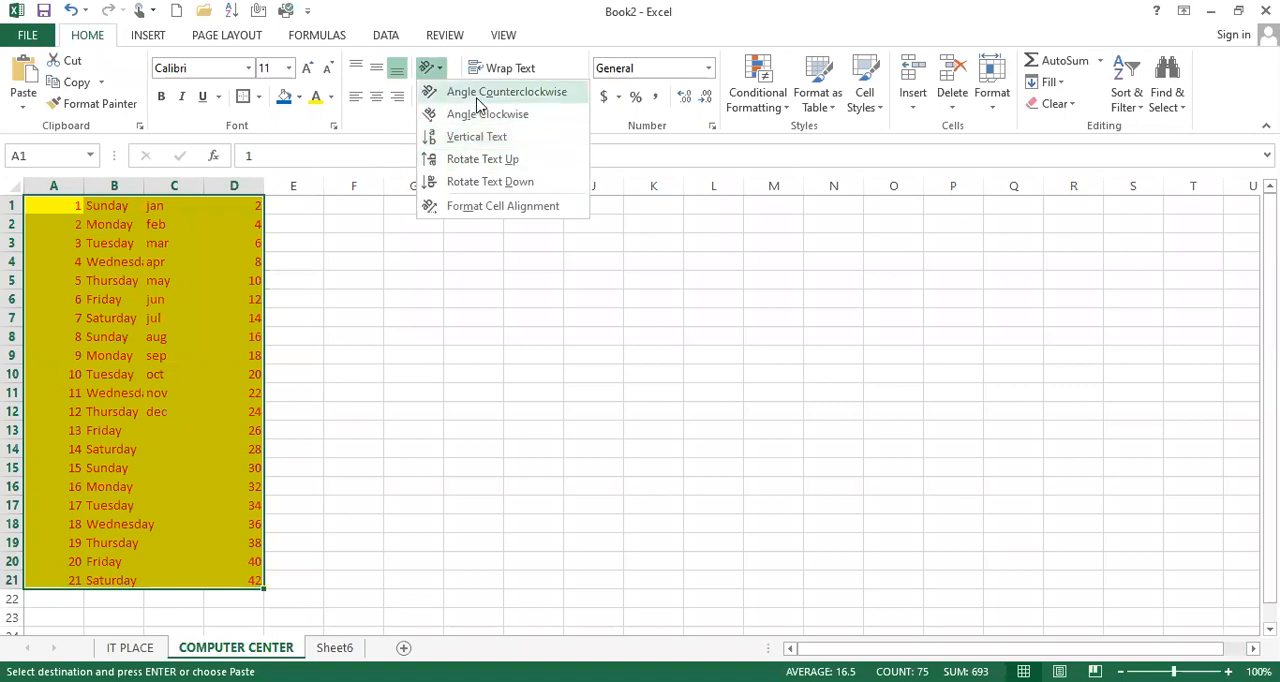
click(478, 99)
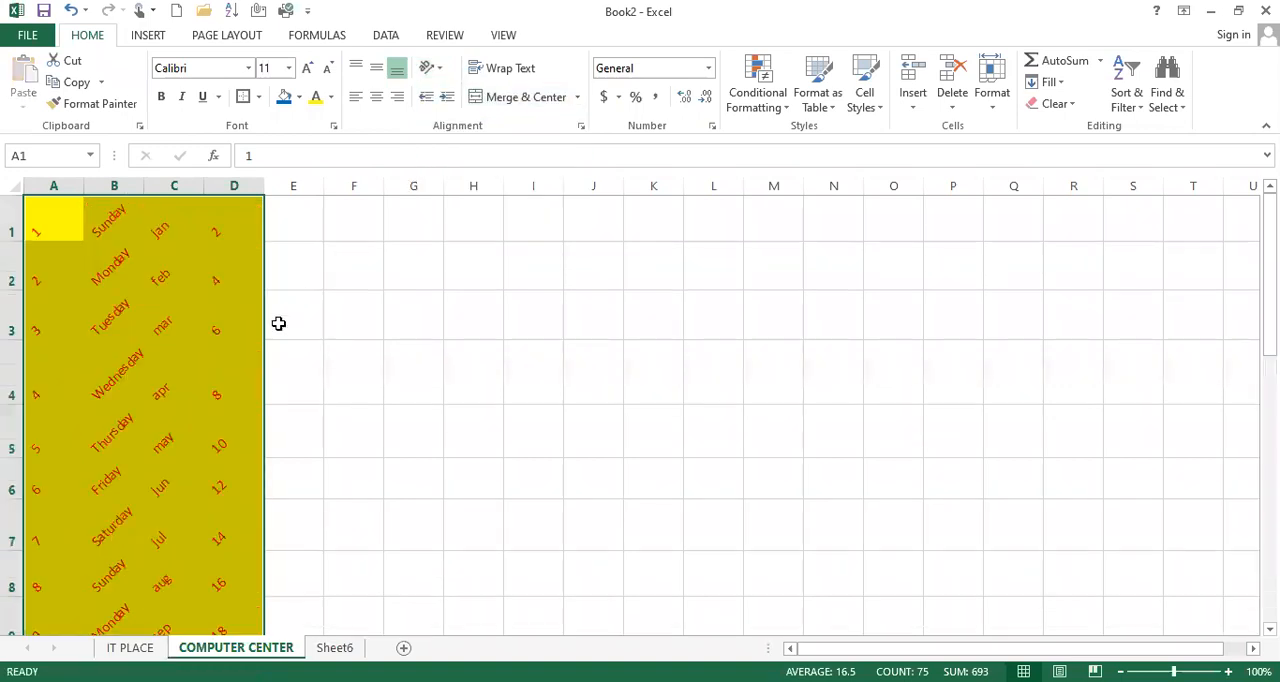
click(440, 72)
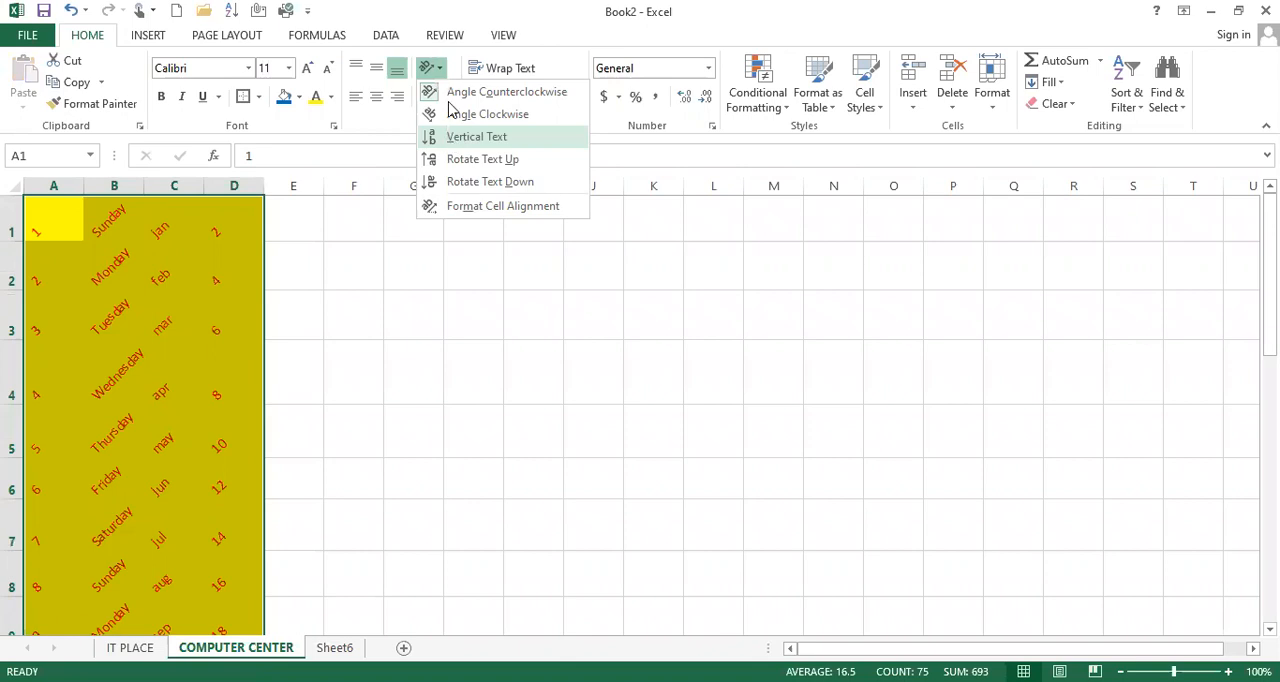
click(470, 134)
Set the text orientation of A1:D21 to Rotate Text Up and check the rotated rows
click(443, 76)
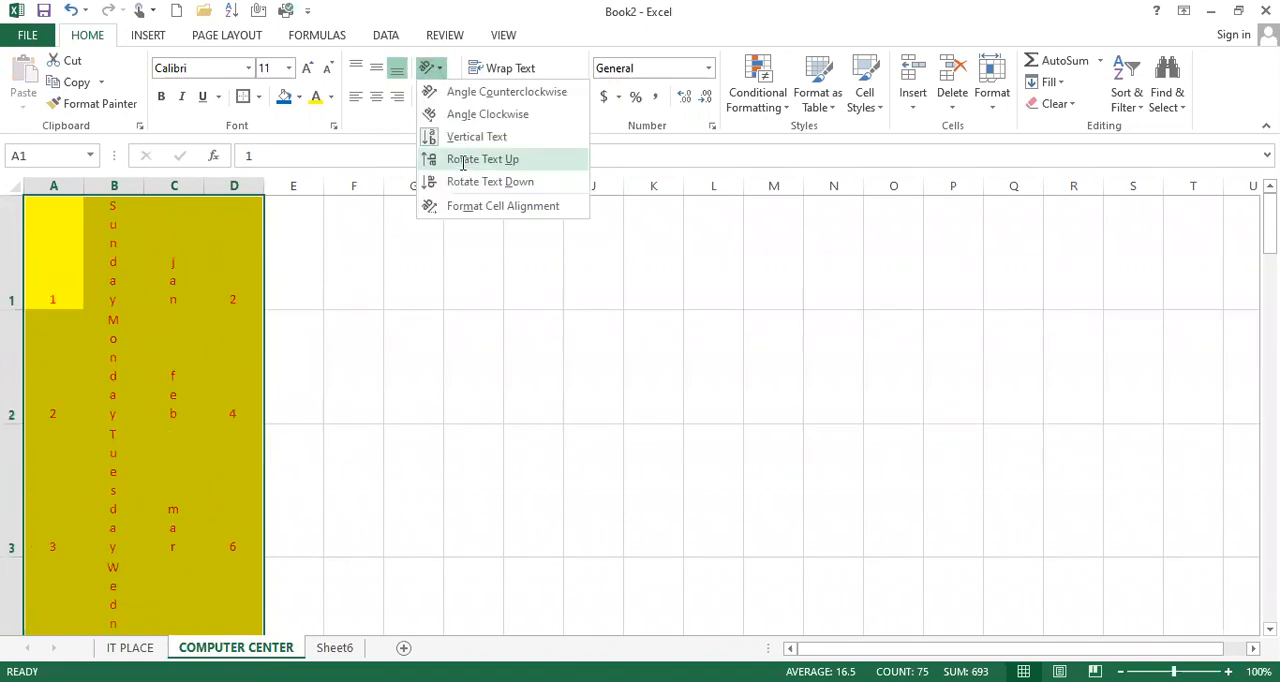
click(471, 157)
scroll(224, 364, down, 8)
scroll(224, 364, up, 8)
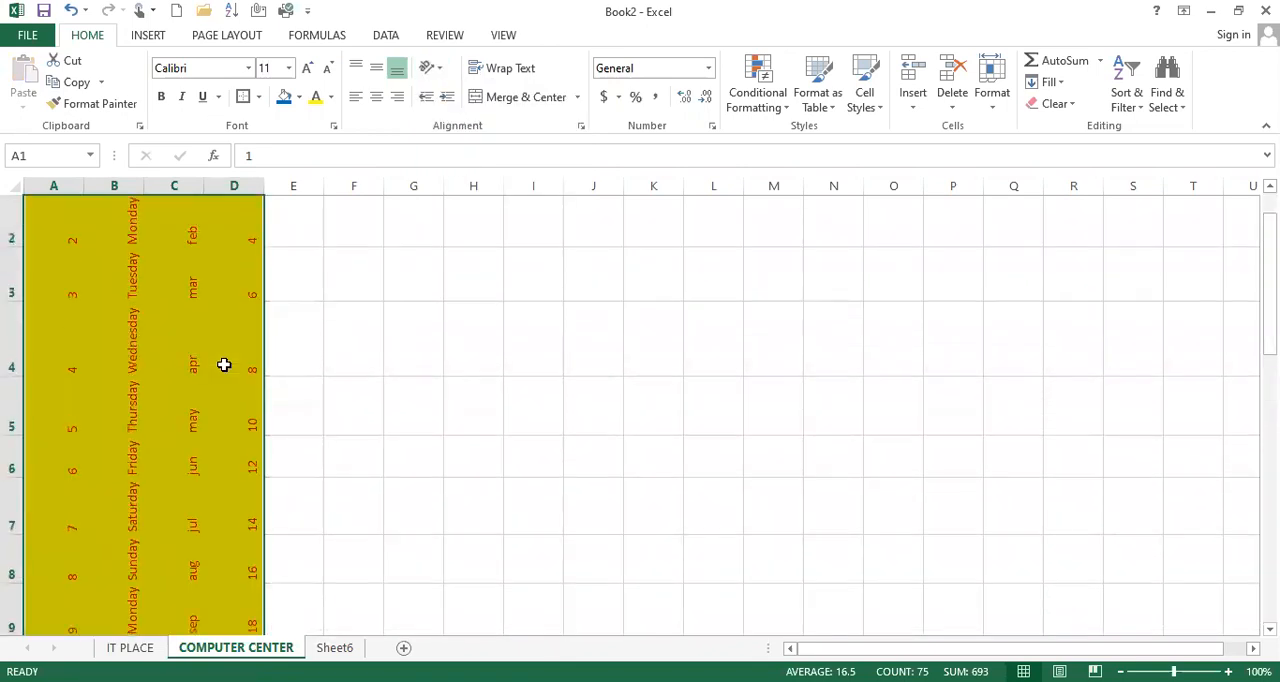
AutoFit the widths of columns A to D to the rotated table text
scroll(168, 280, down, 7)
scroll(168, 282, up, 7)
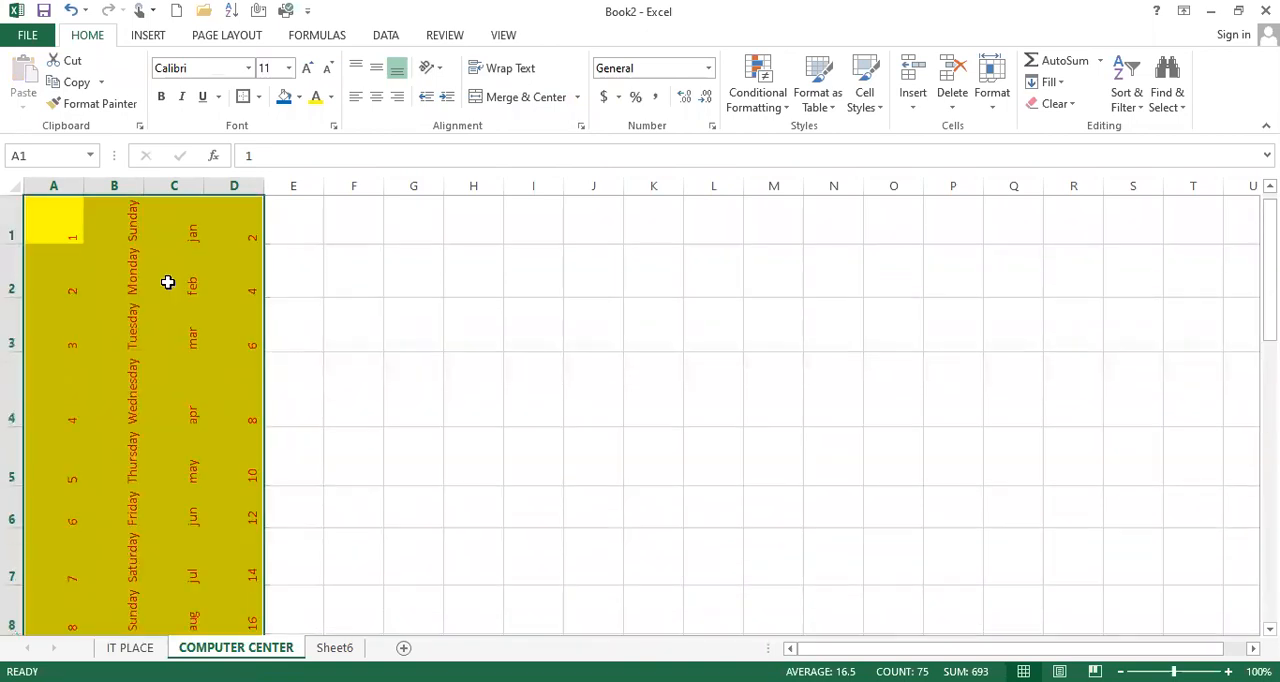
double_click(84, 186)
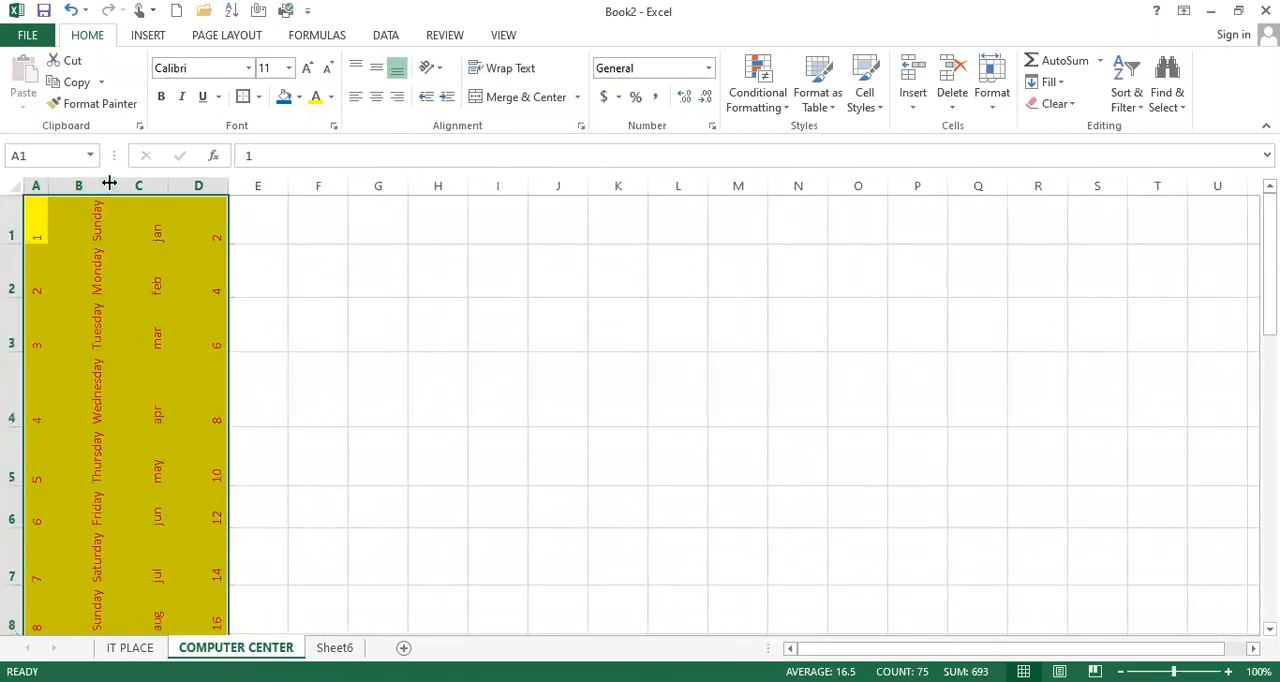
double_click(108, 186)
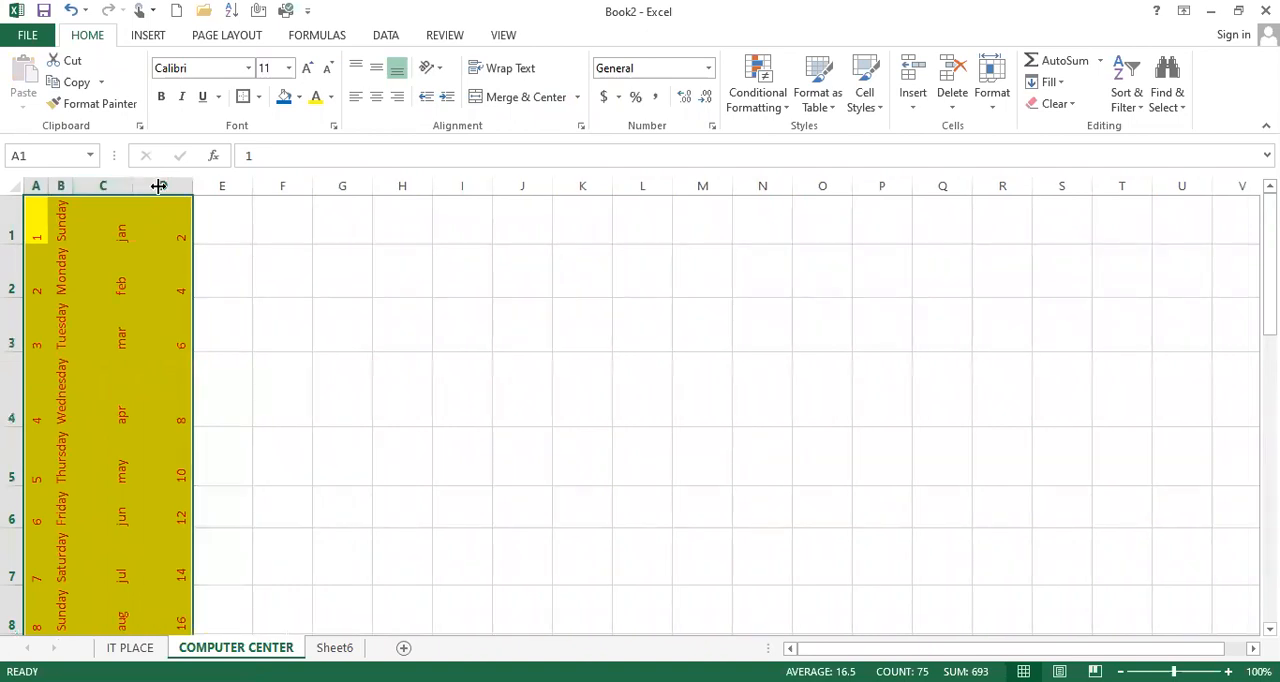
double_click(134, 186)
double_click(157, 186)
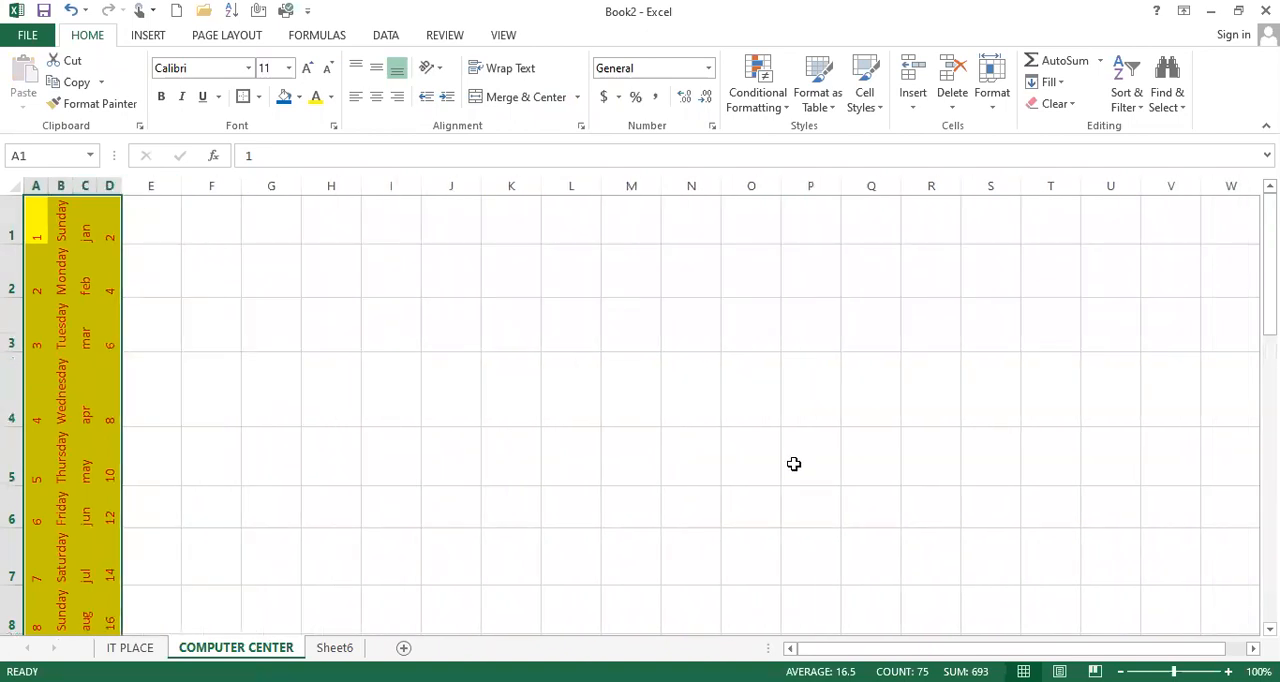
Review the narrowed table down to row 21 and clear the contents of A1:D21
scroll(87, 415, down, 6)
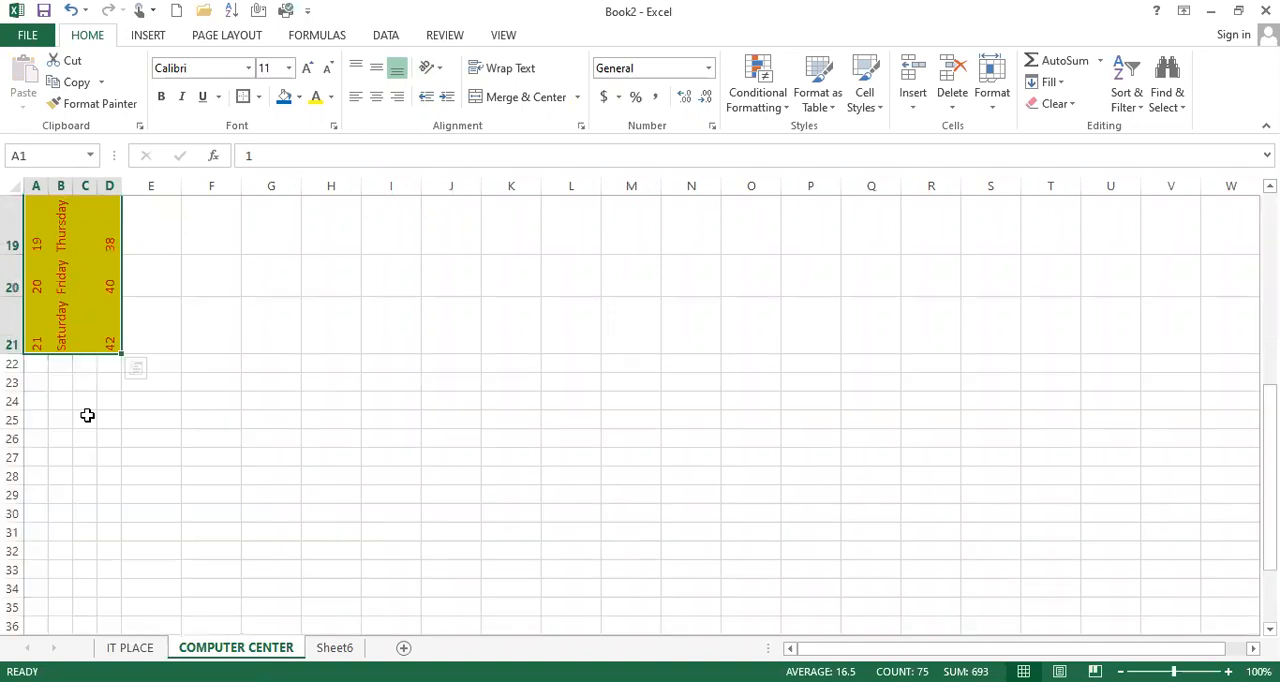
scroll(87, 415, up, 6)
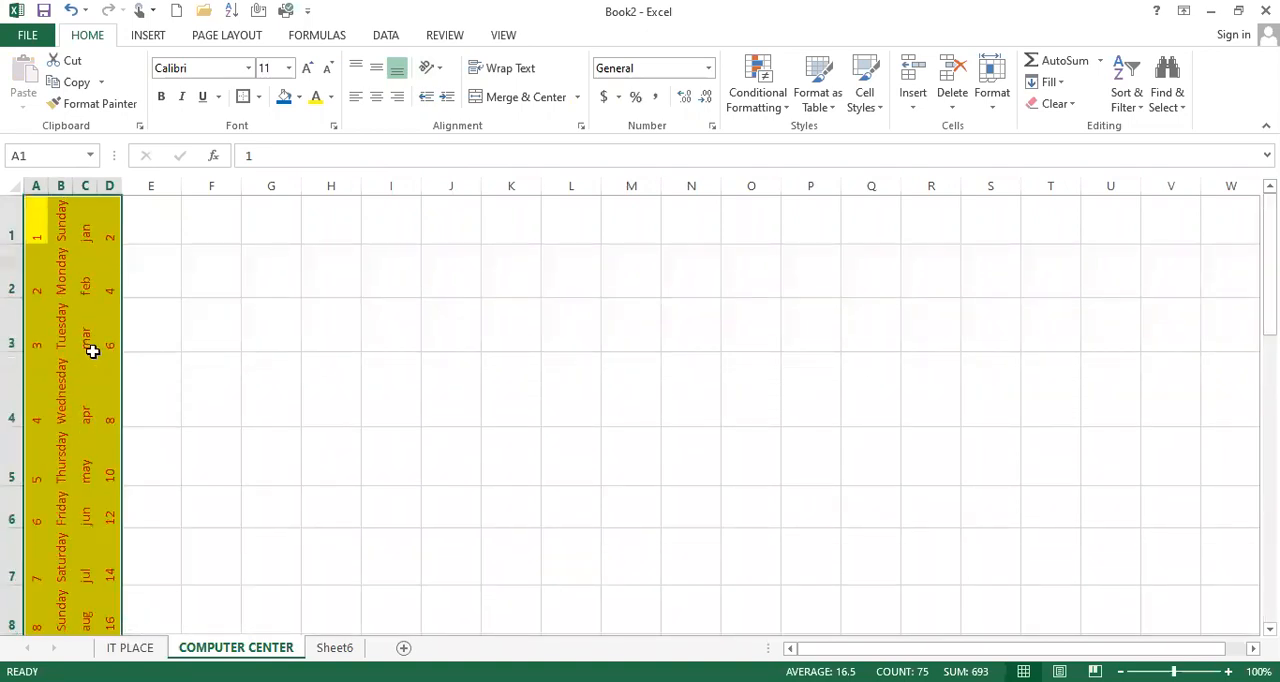
scroll(92, 351, down, 4)
scroll(92, 351, up, 4)
key(Delete)
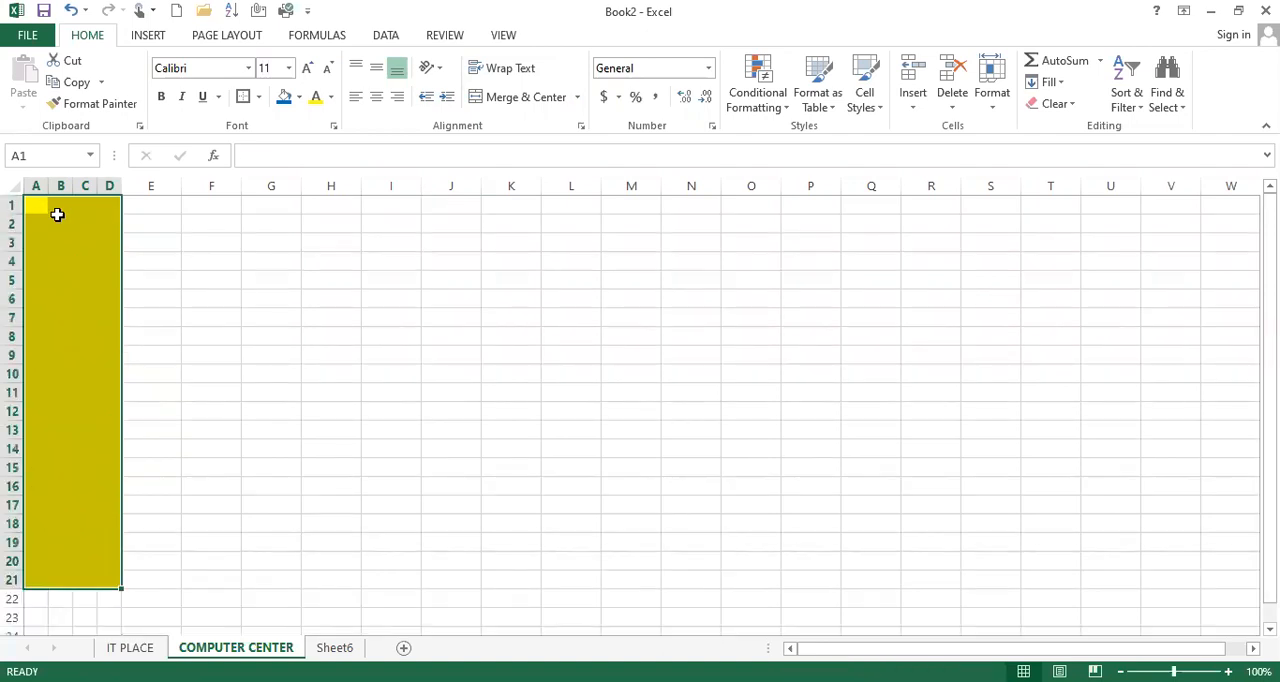
Enter "social science" in cell F1
click(210, 204)
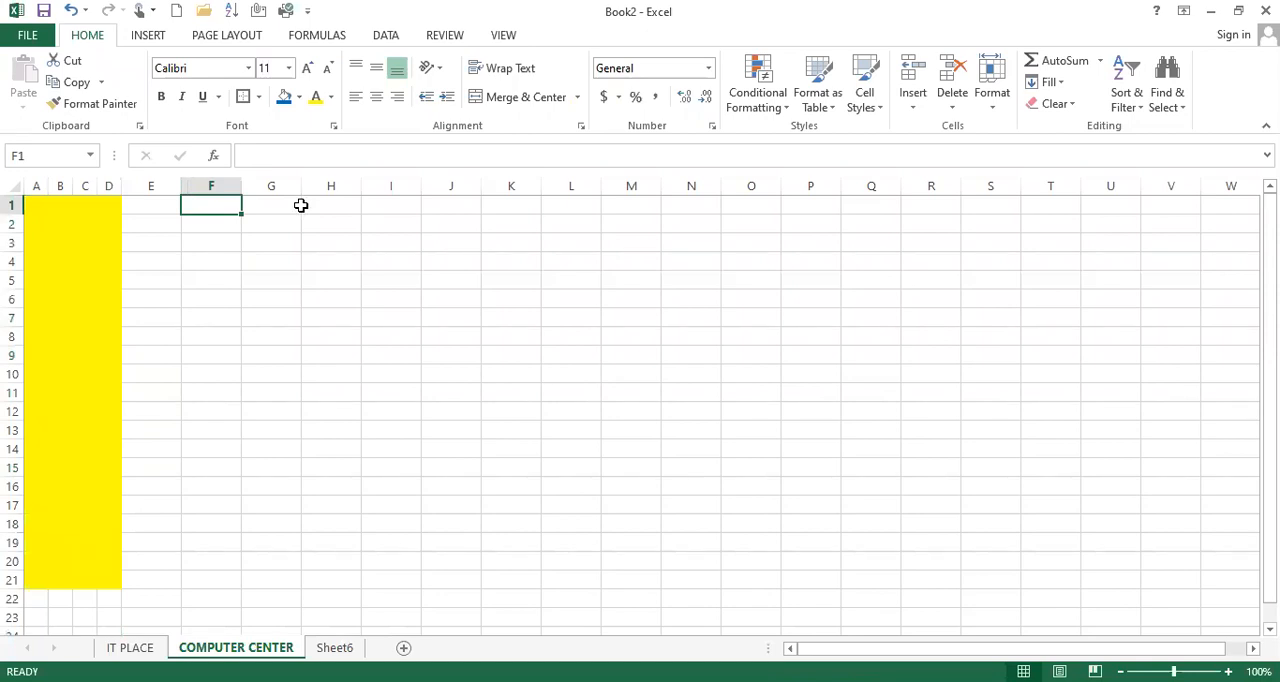
text(socia)
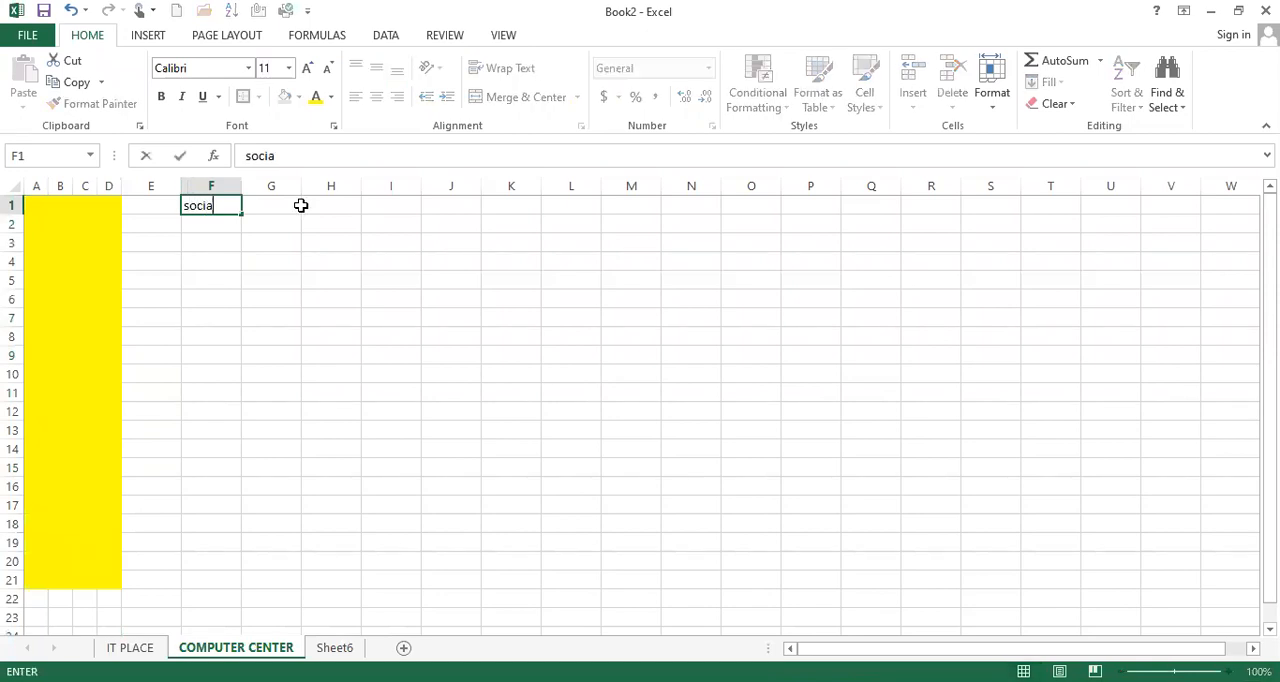
text(l sciencec)
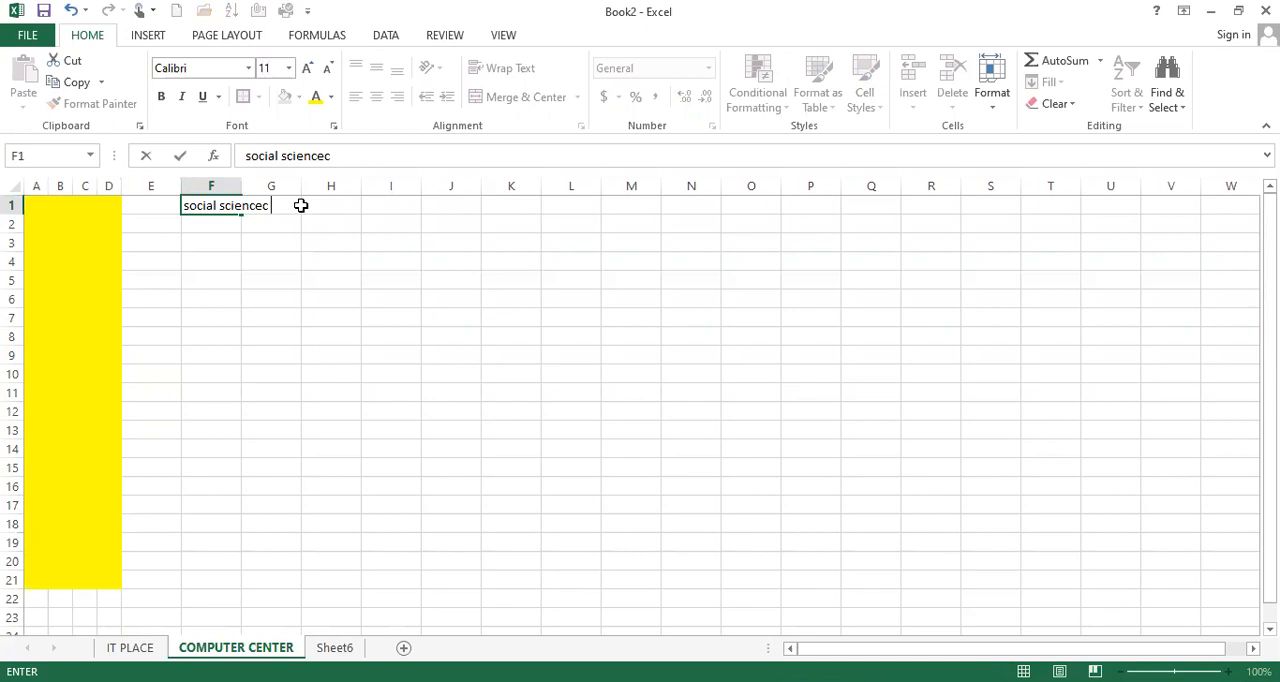
key(BackSpace)
key(Return)
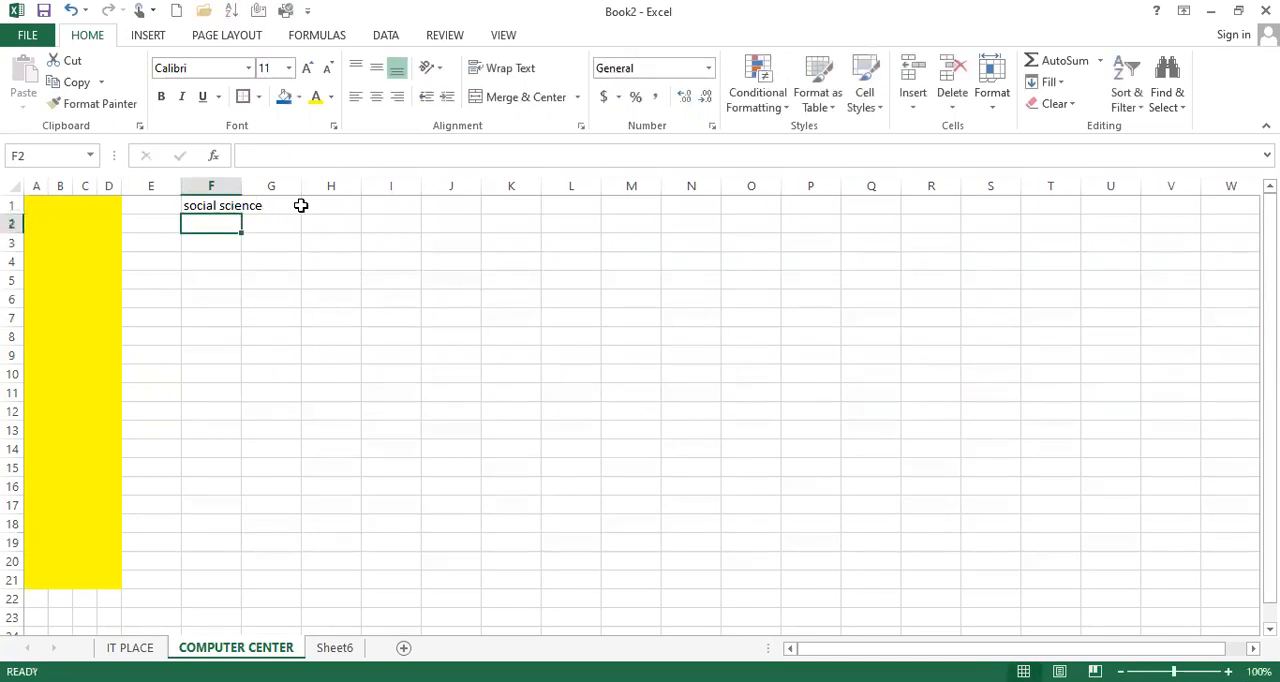
Enter "math" in cell G1 and "english" in cell E1
click(249, 204)
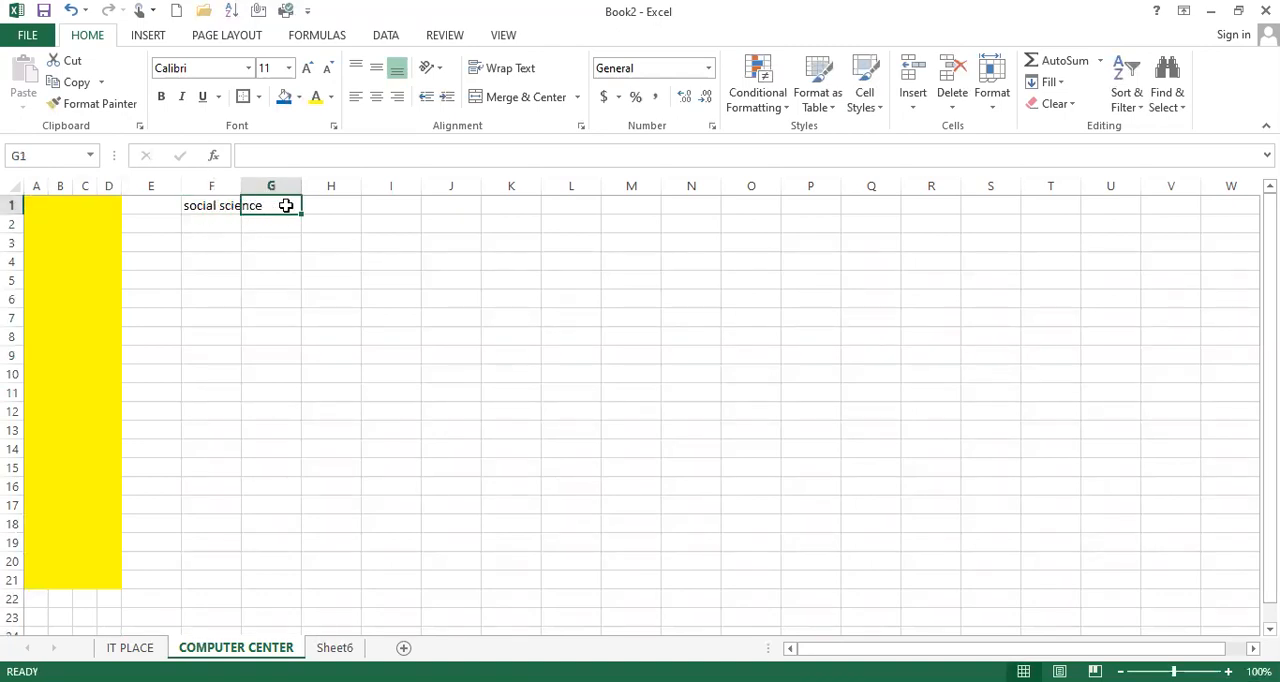
text(math)
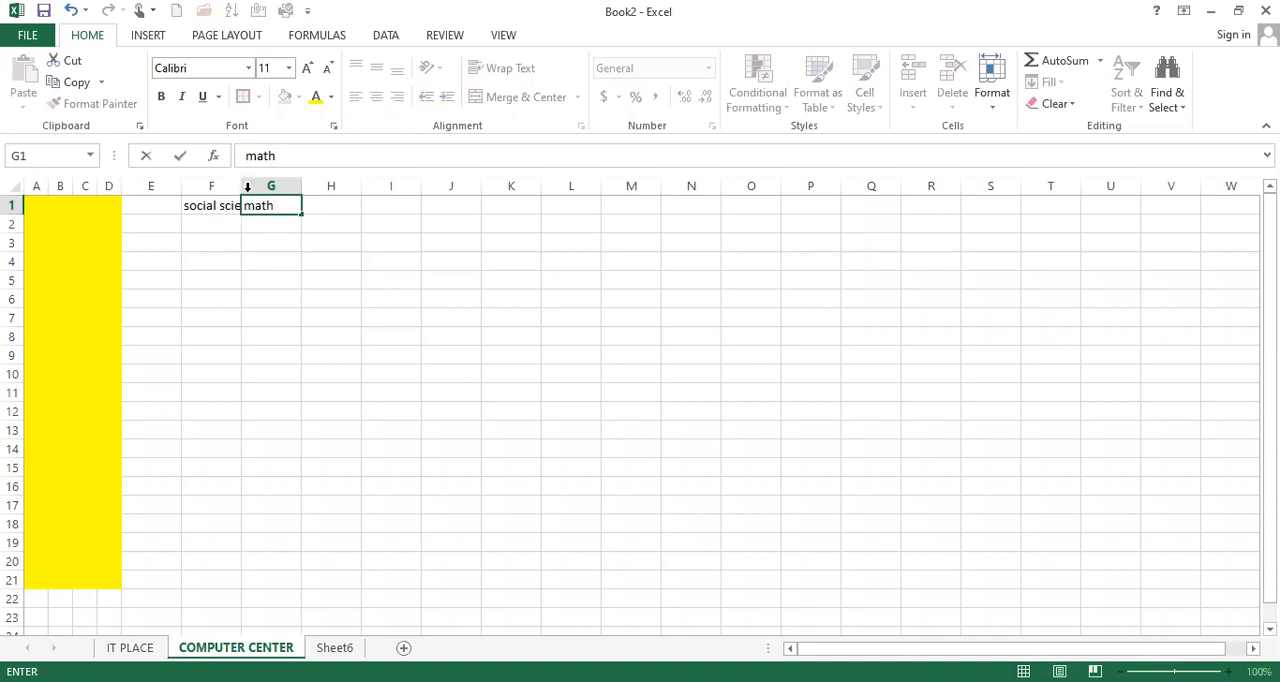
click(142, 205)
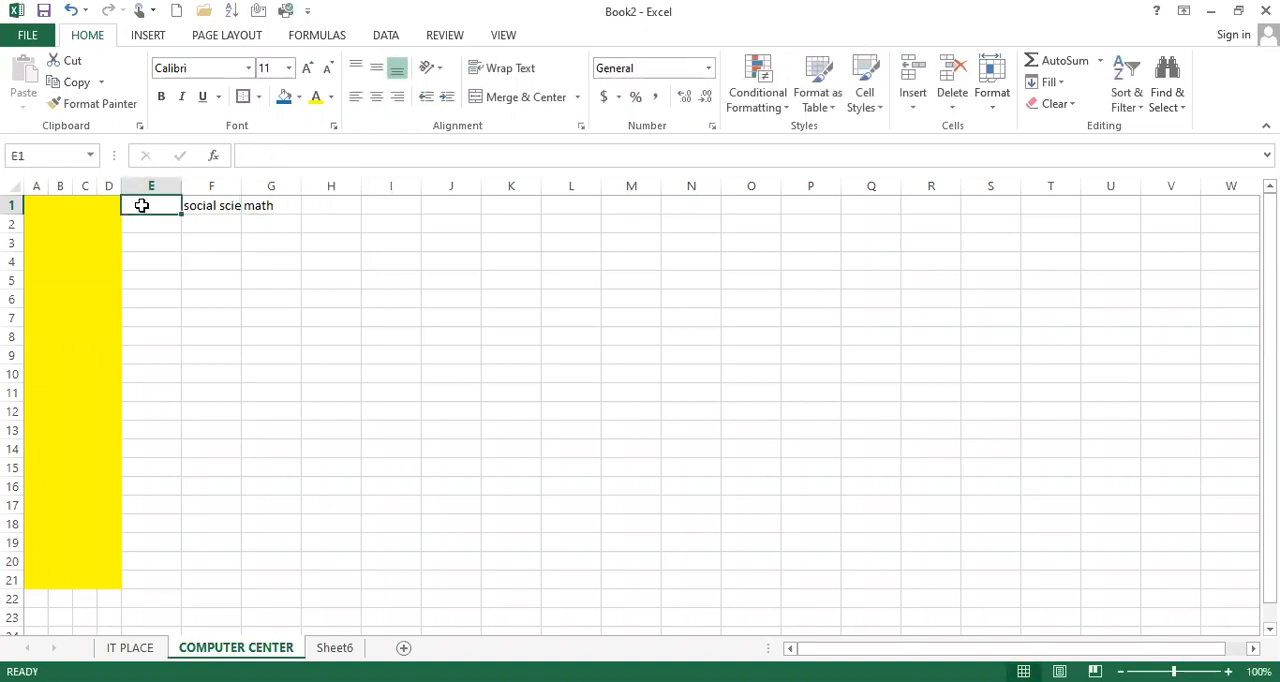
text(engli)
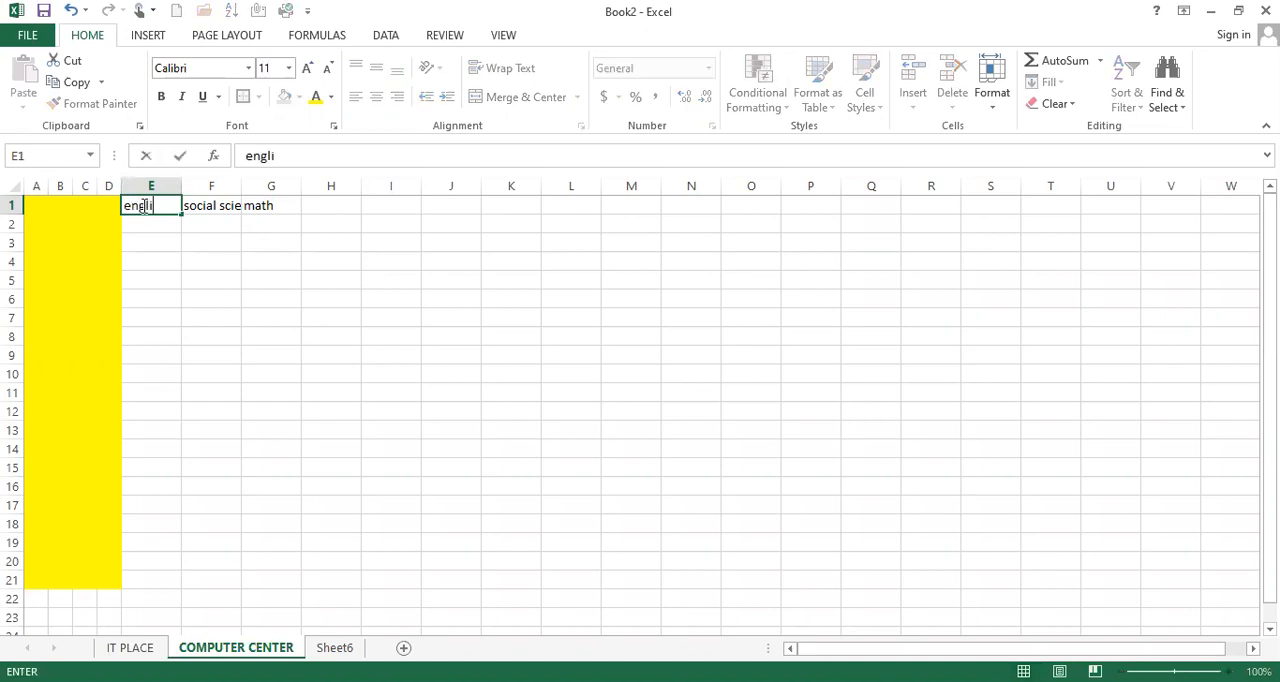
text(sh)
key(Tab)
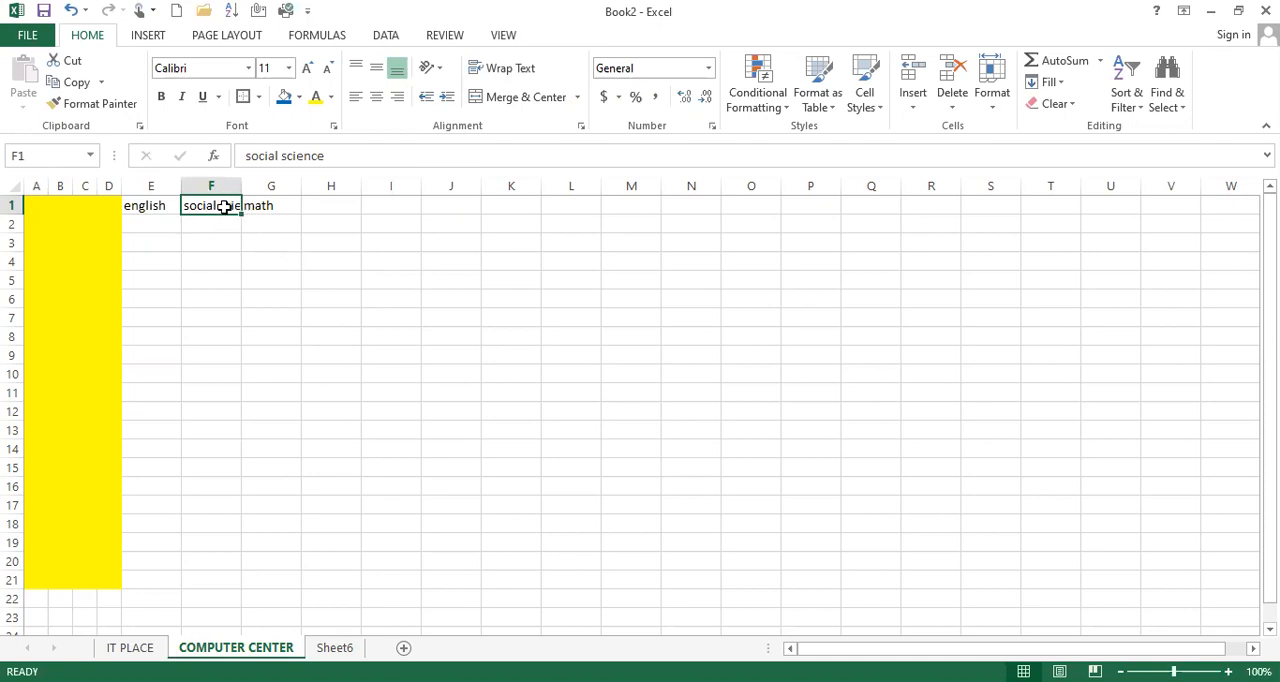
Apply Wrap Text to the "social science" cell F1 and compare it with the neighbouring cells E1 and G1
click(505, 68)
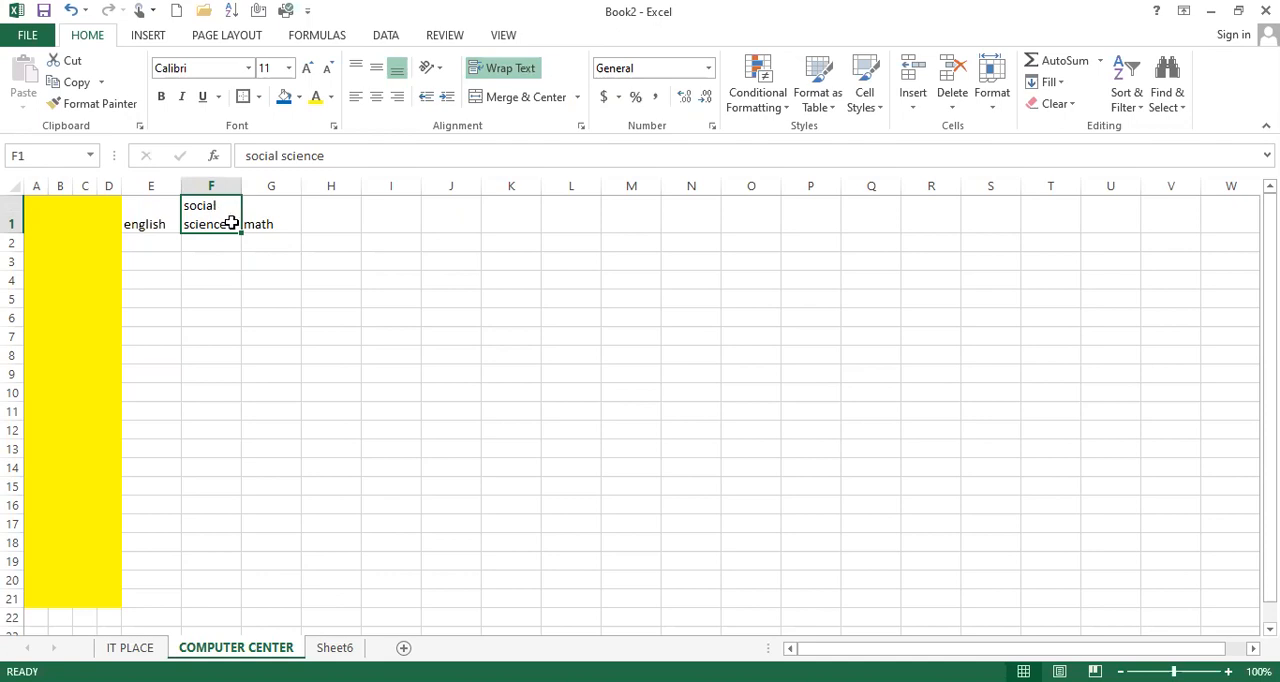
click(265, 208)
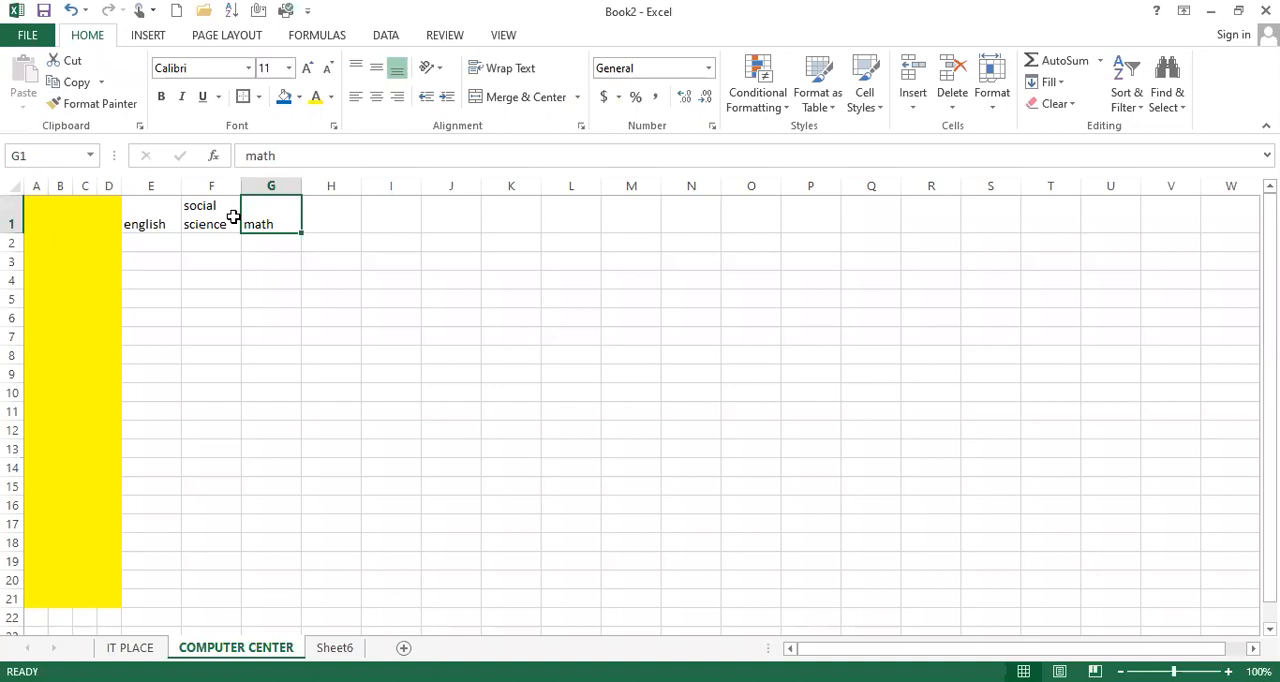
click(200, 214)
click(155, 215)
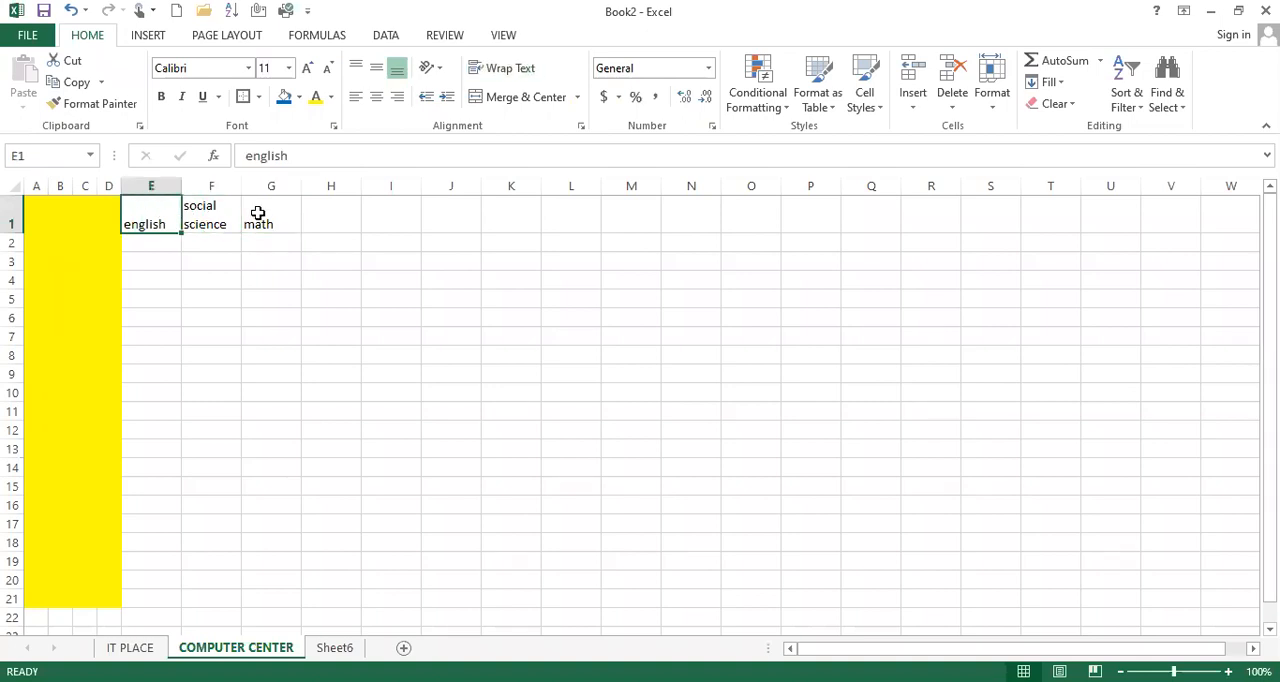
click(257, 213)
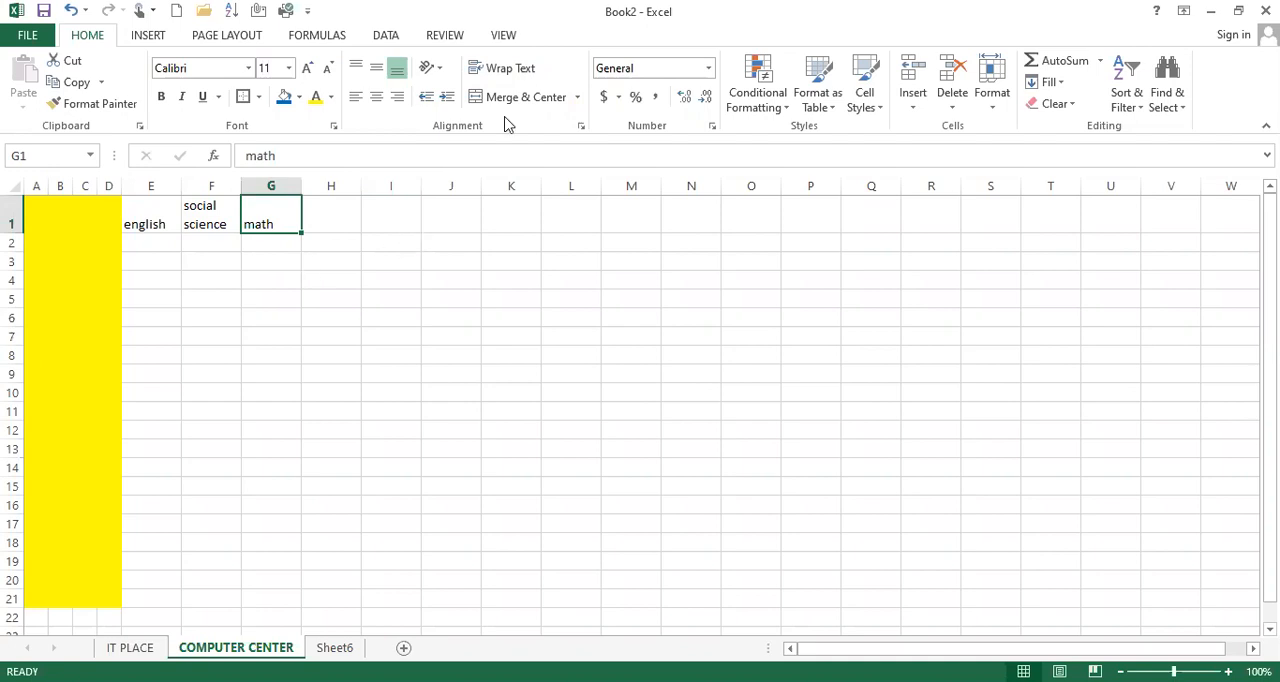
Merge and center cells I1:N1 and enter the title "IT PLACE" in the merged cell
drag(389, 217, 689, 217)
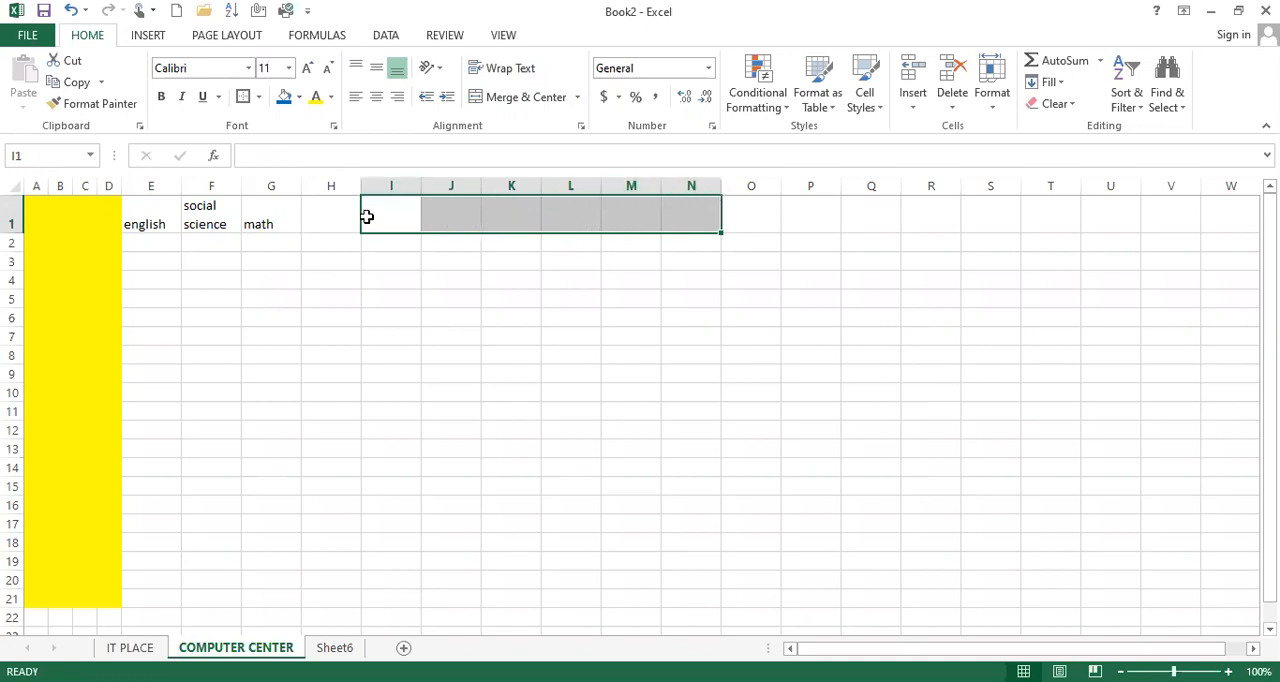
click(521, 100)
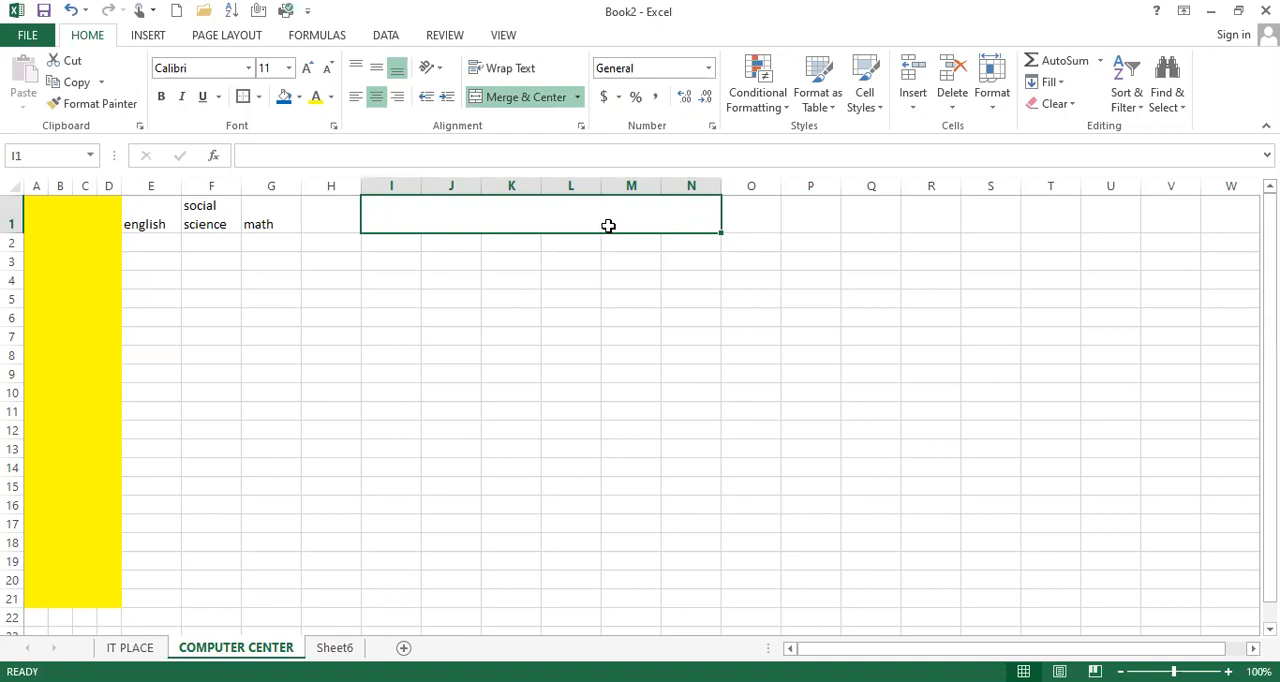
text(english)
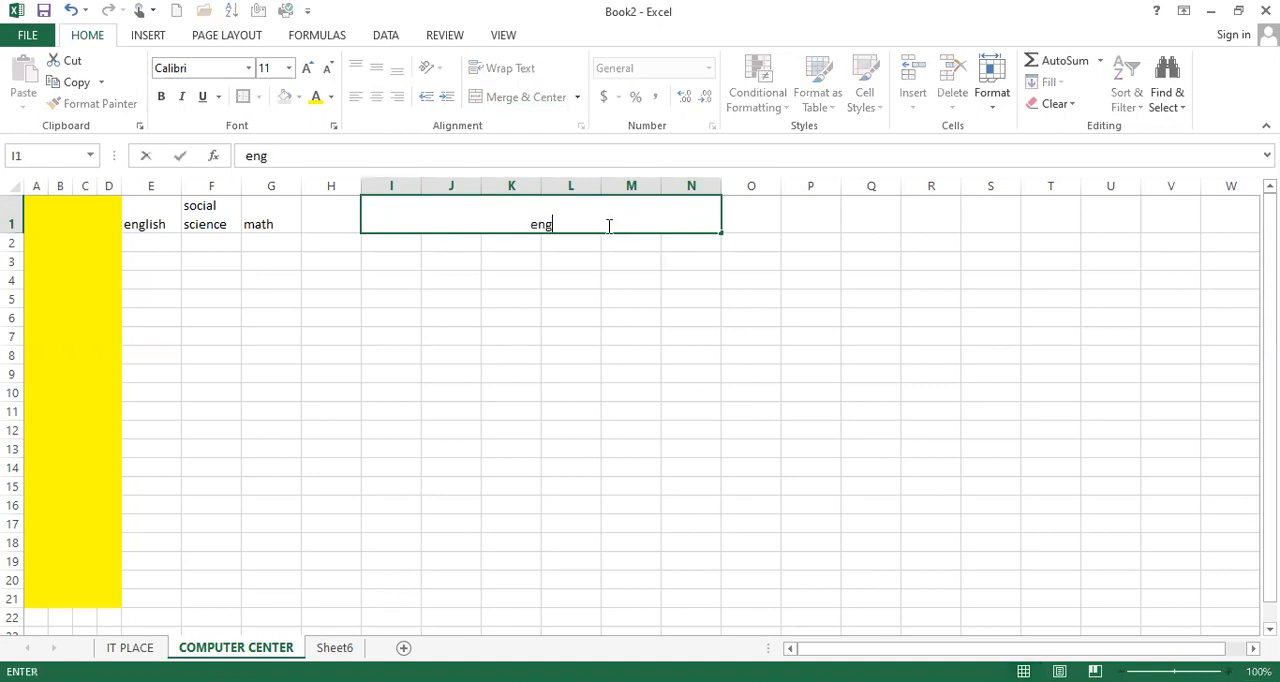
key(BackSpace)
key(BackSpace)
key(BackSpace)
key(BackSpace)
key(BackSpace)
key(BackSpace)
key(BackSpace)
text(IT PLACE)
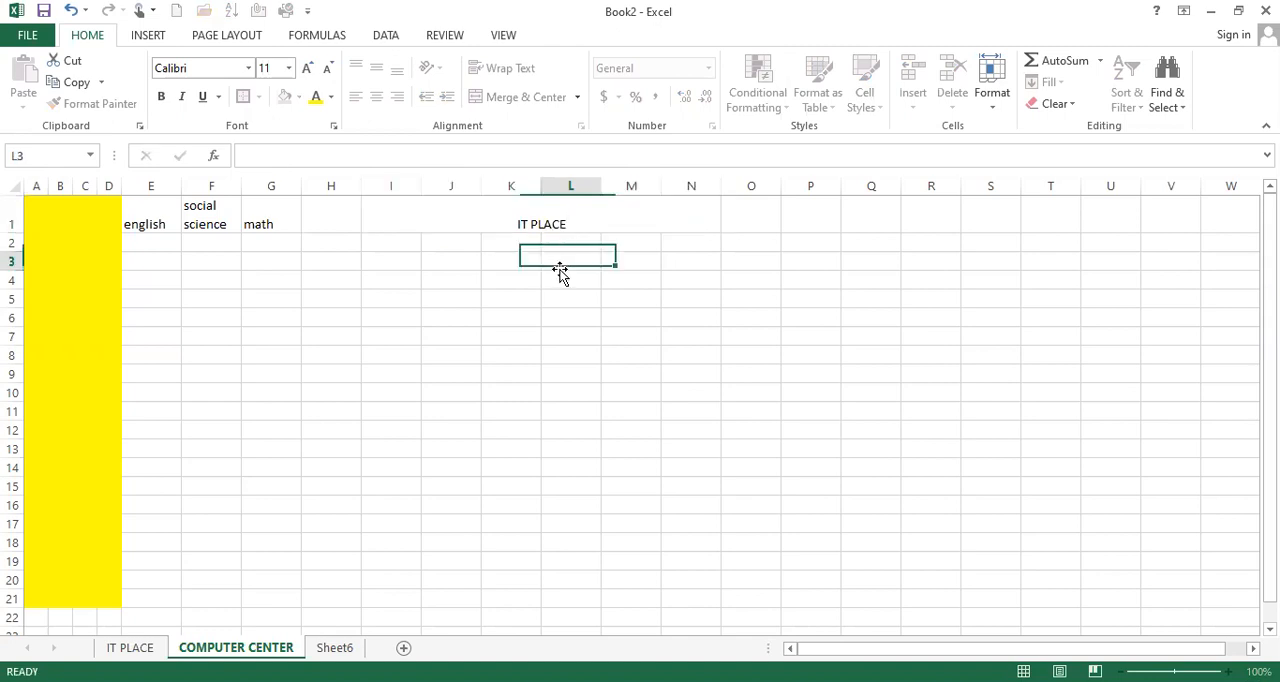
click(563, 266)
click(563, 212)
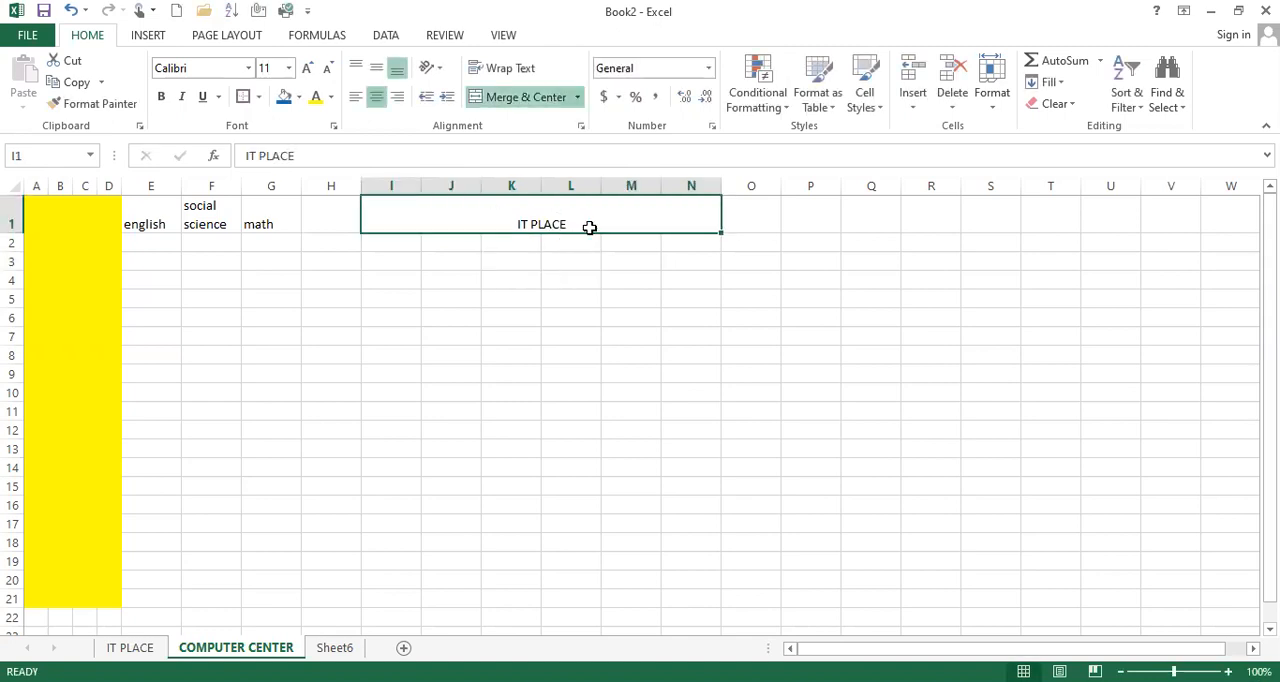
Try Middle Align and Top Align on the merged "IT PLACE" cell, leaving it set to Middle Align
click(683, 365)
click(803, 226)
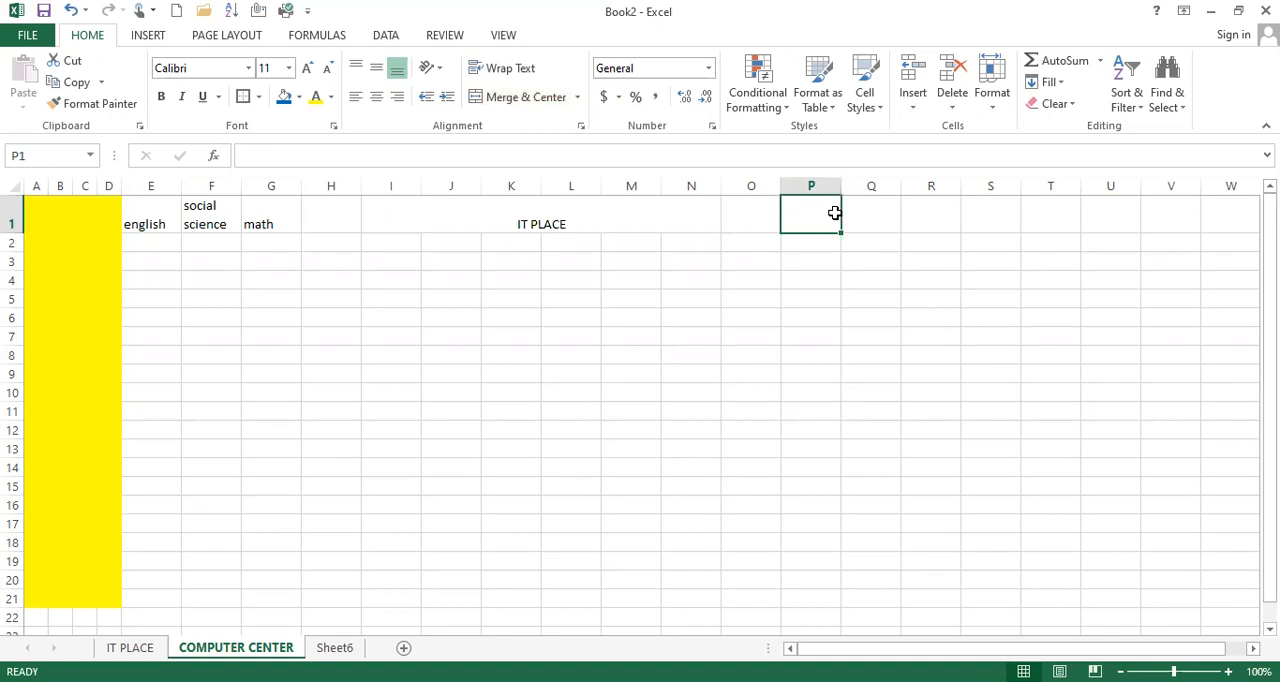
click(575, 215)
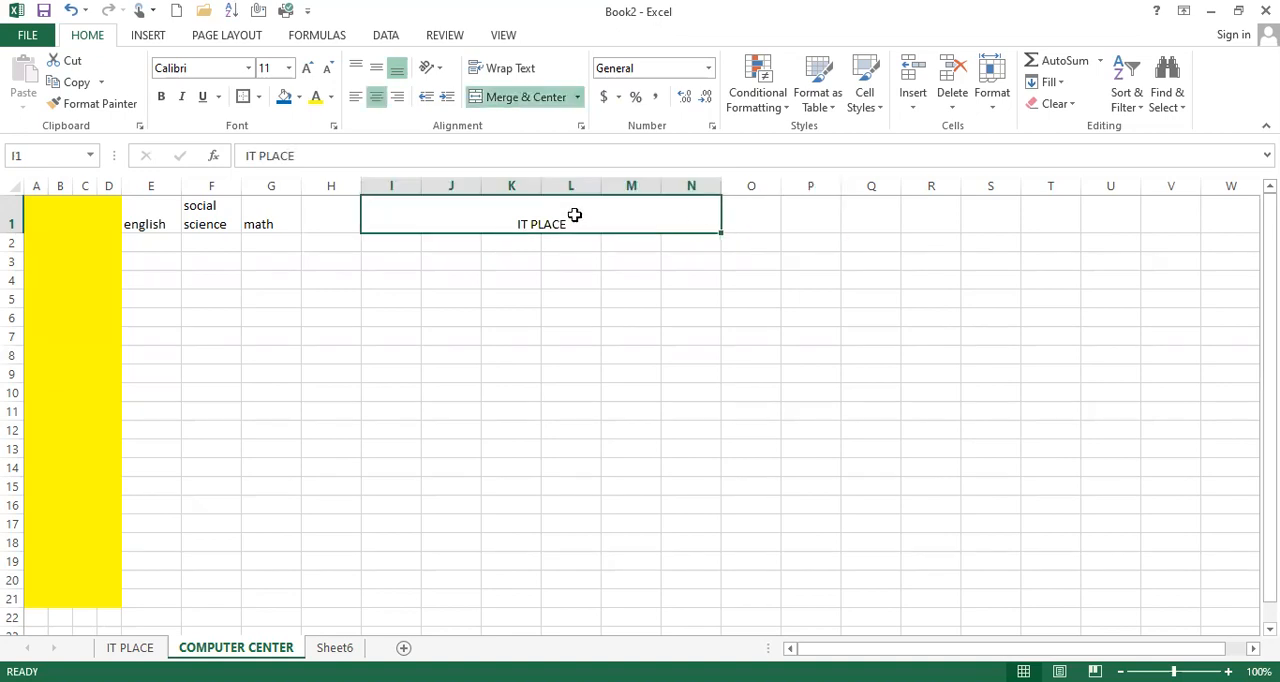
click(380, 70)
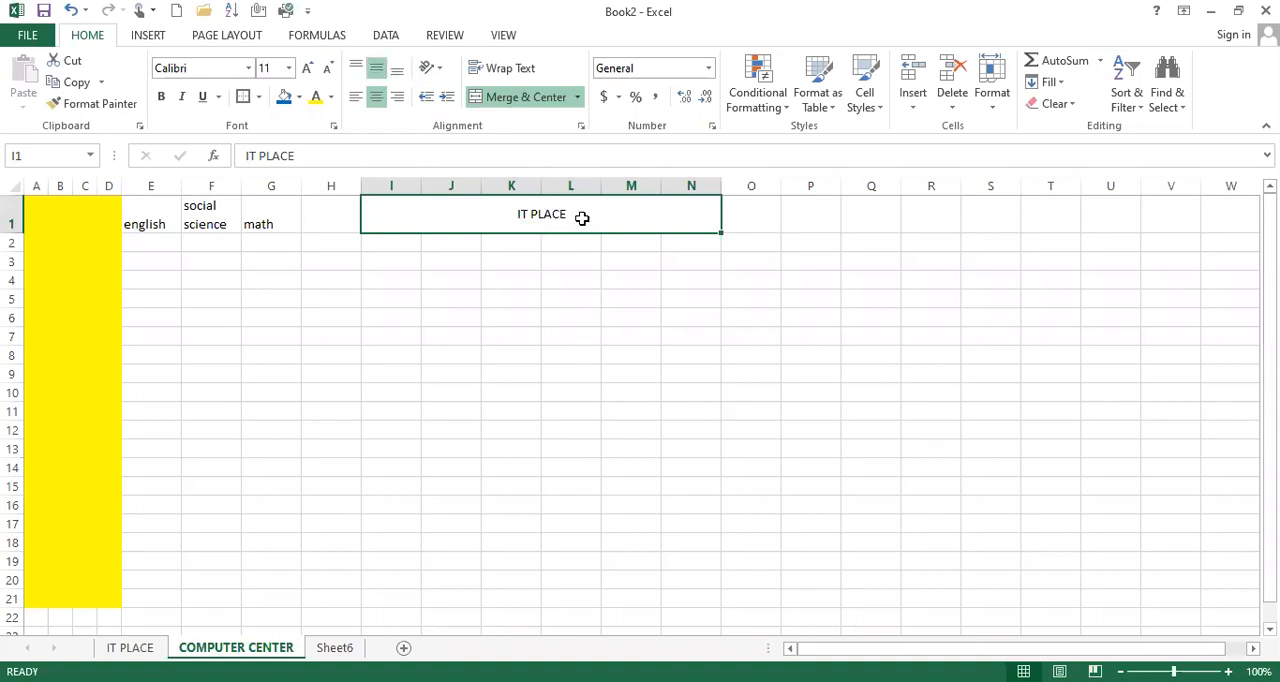
click(357, 68)
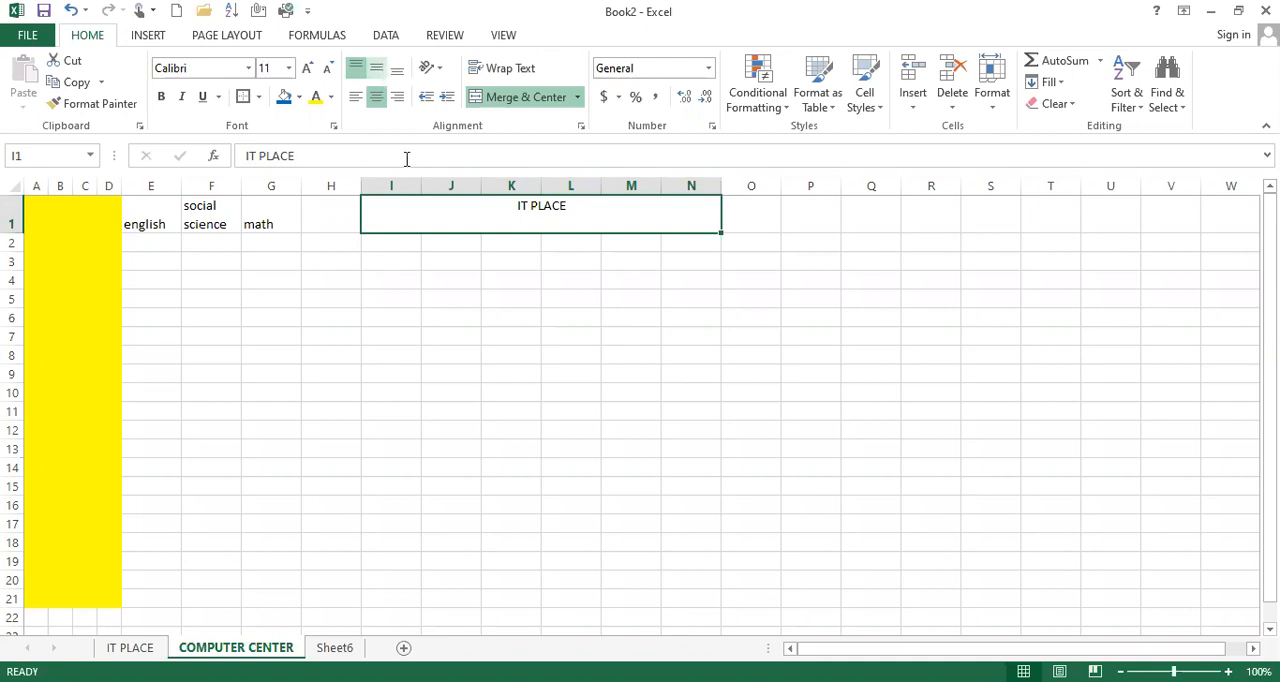
click(376, 68)
click(499, 284)
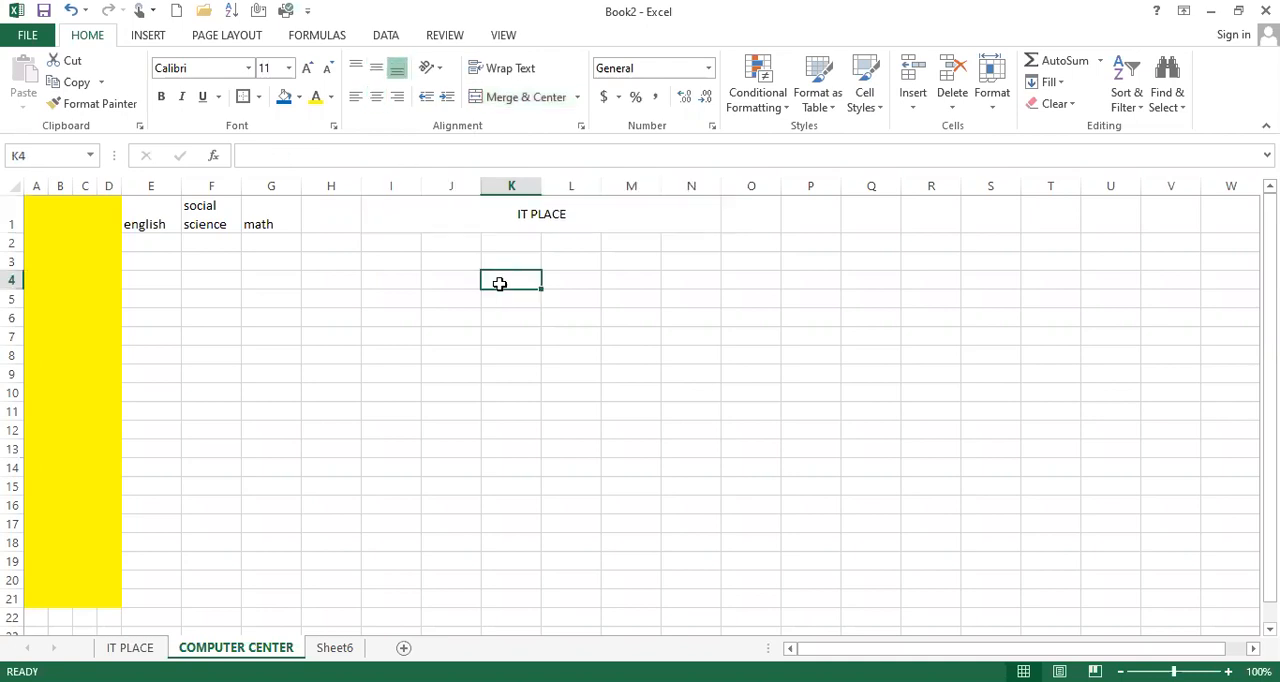
click(518, 215)
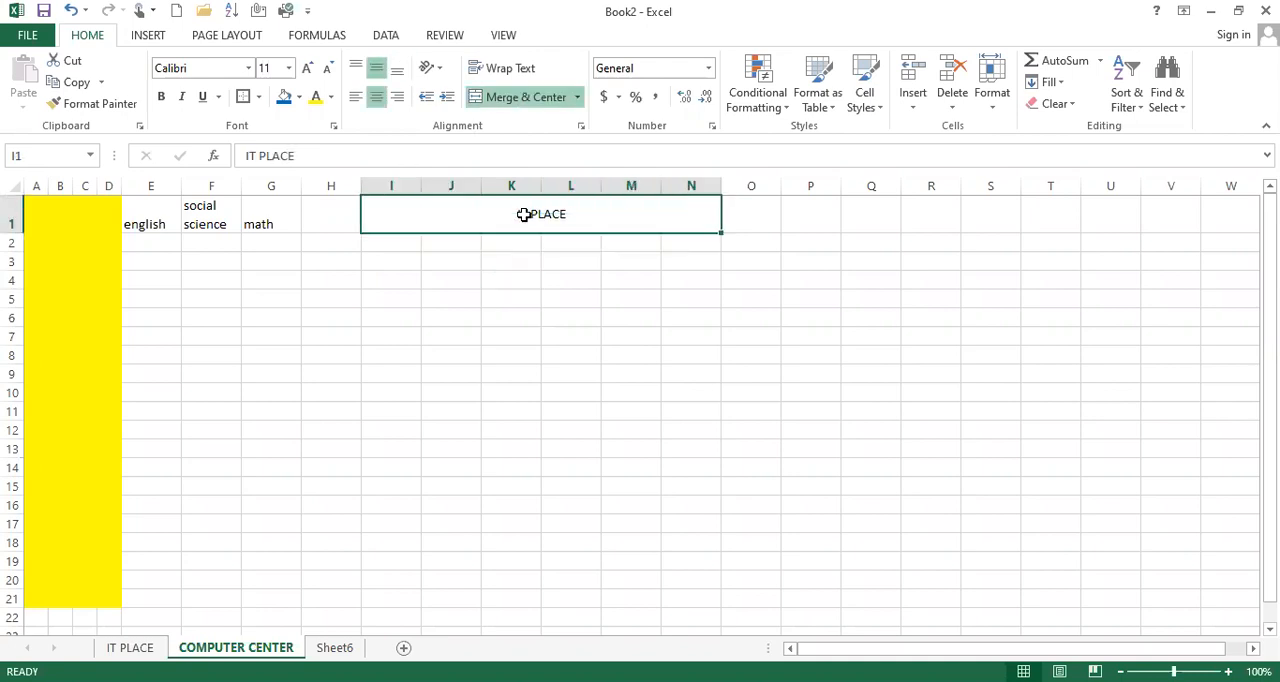
double_click(592, 224)
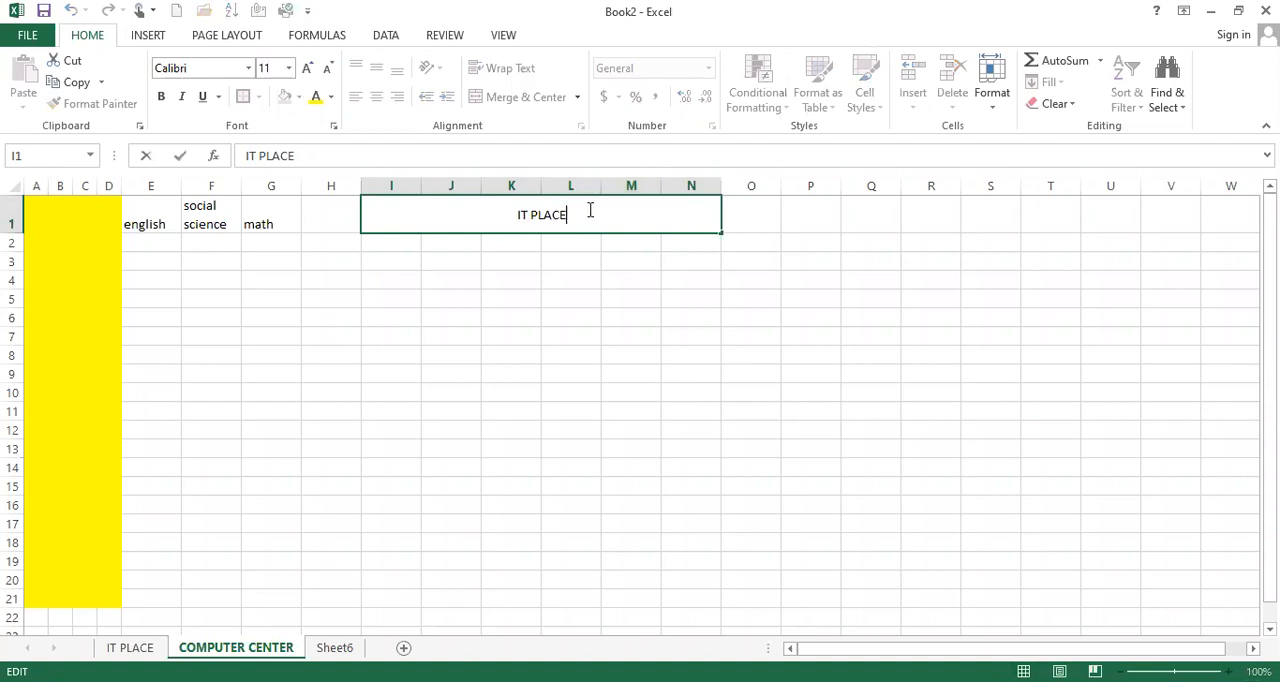
click(816, 213)
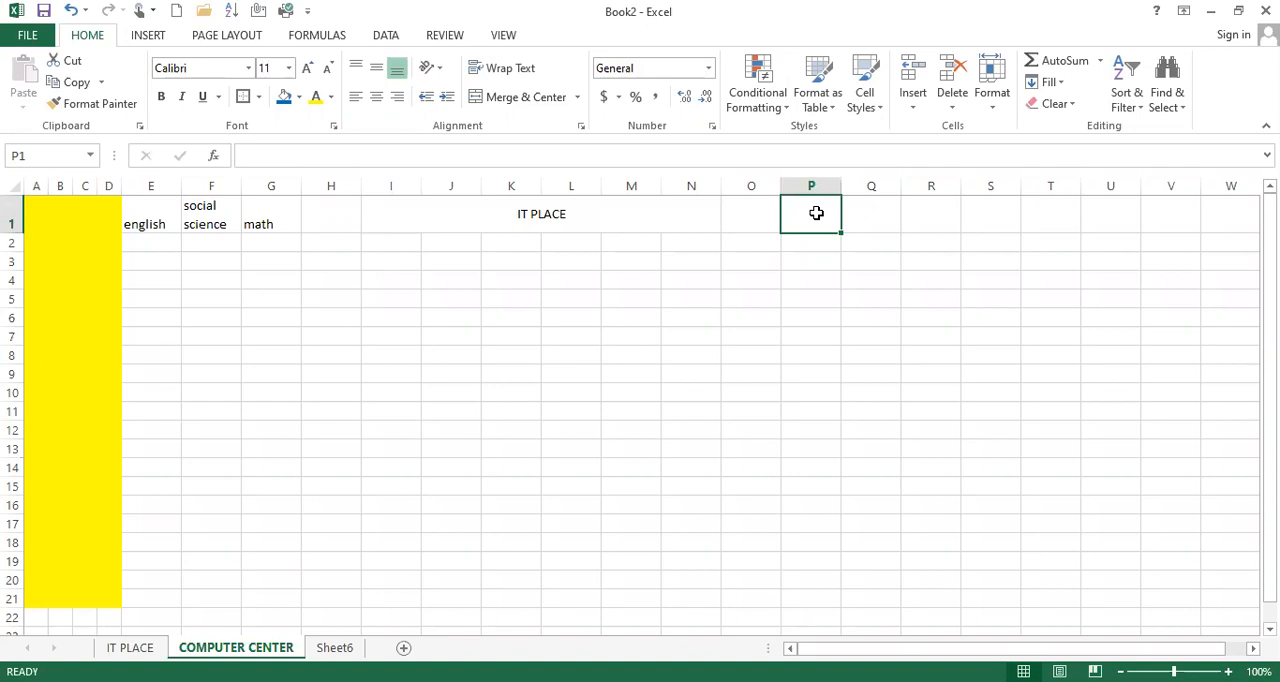
click(499, 220)
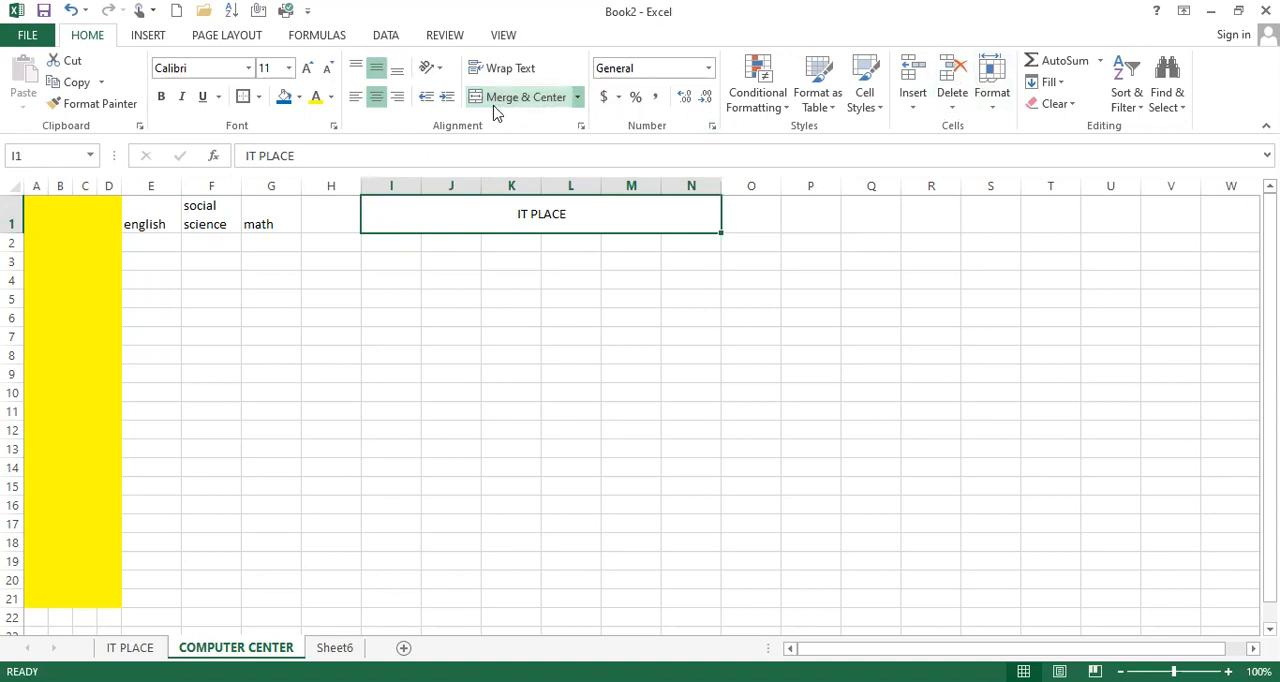
click(569, 391)
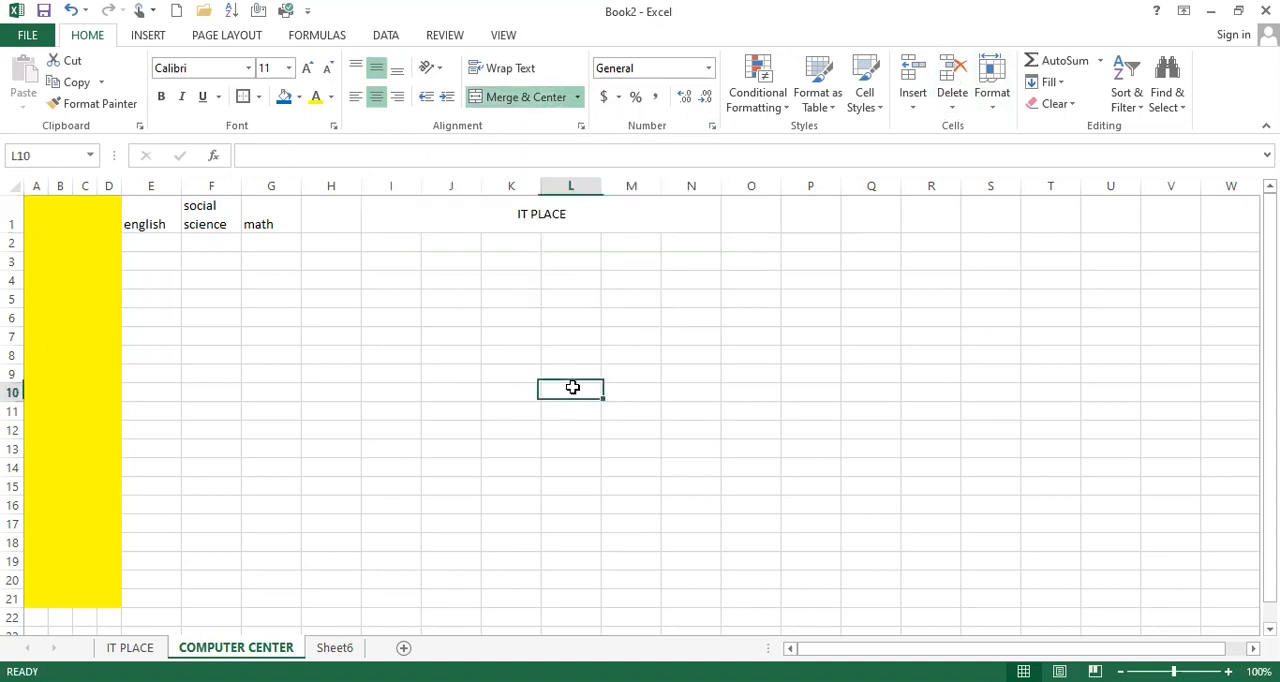
On the IT PLACE sheet, merge and center cells A1:G1 and enter the title "SCHOOL STUDENT RECORDS"
click(521, 207)
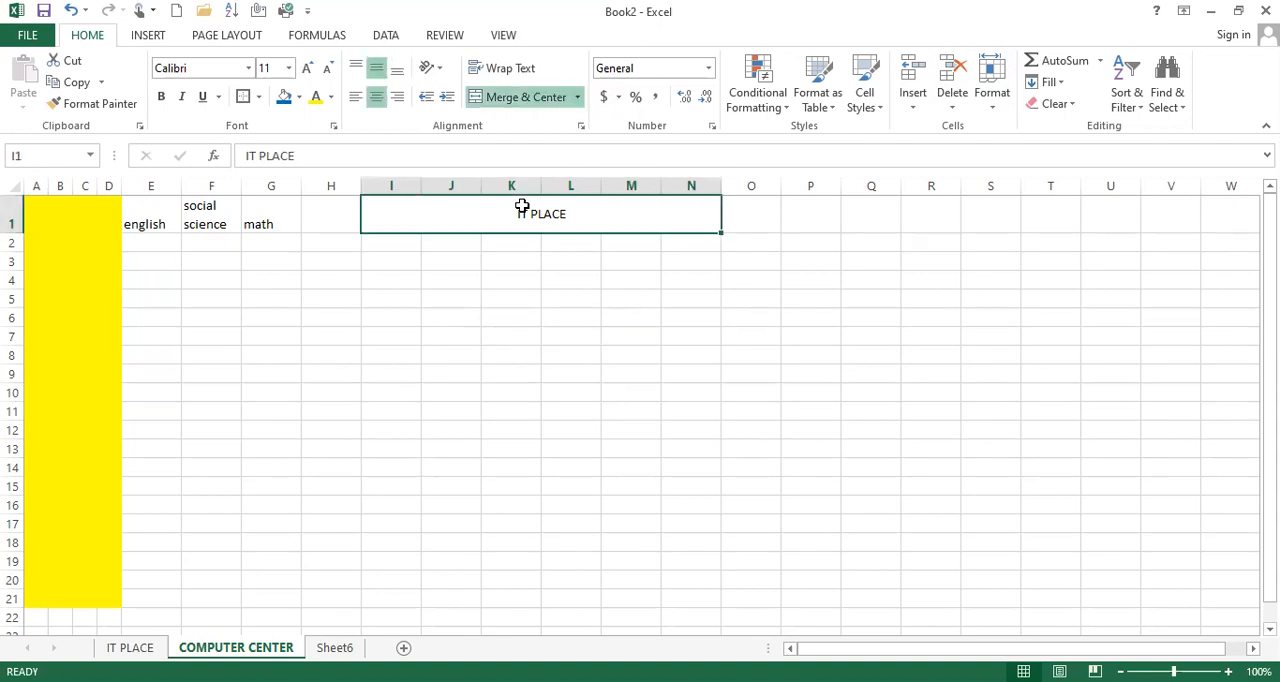
click(126, 646)
drag(150, 205, 385, 205)
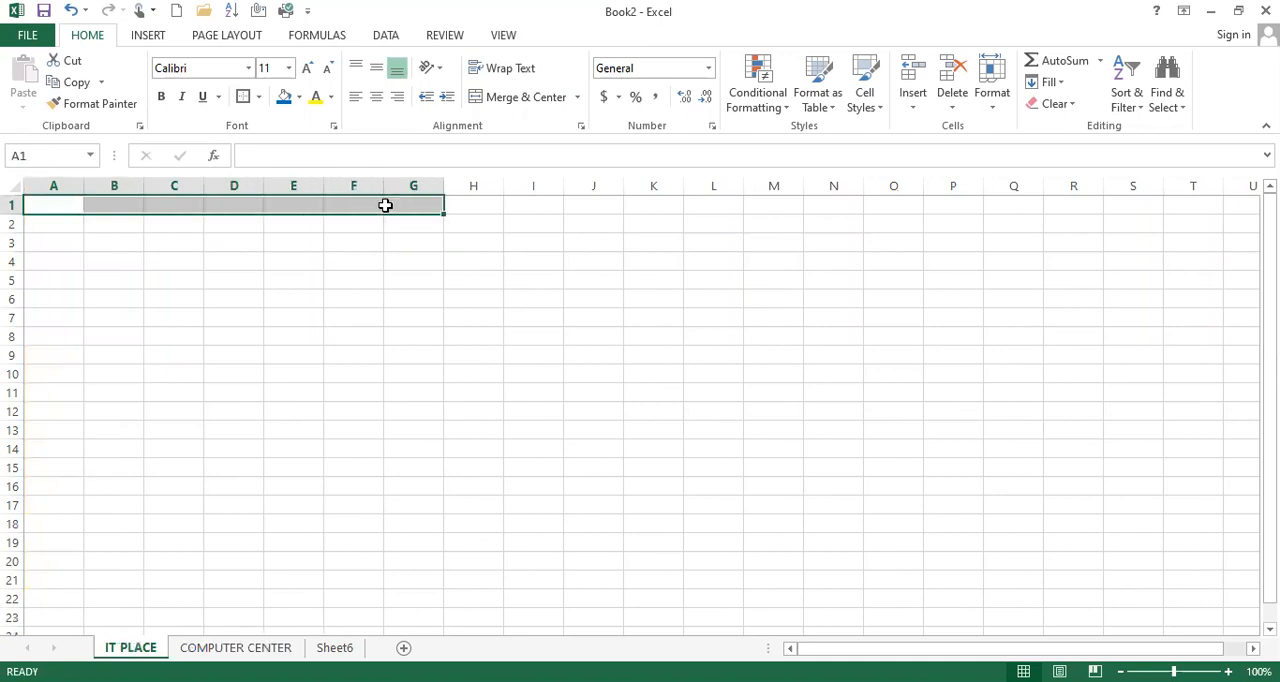
click(540, 103)
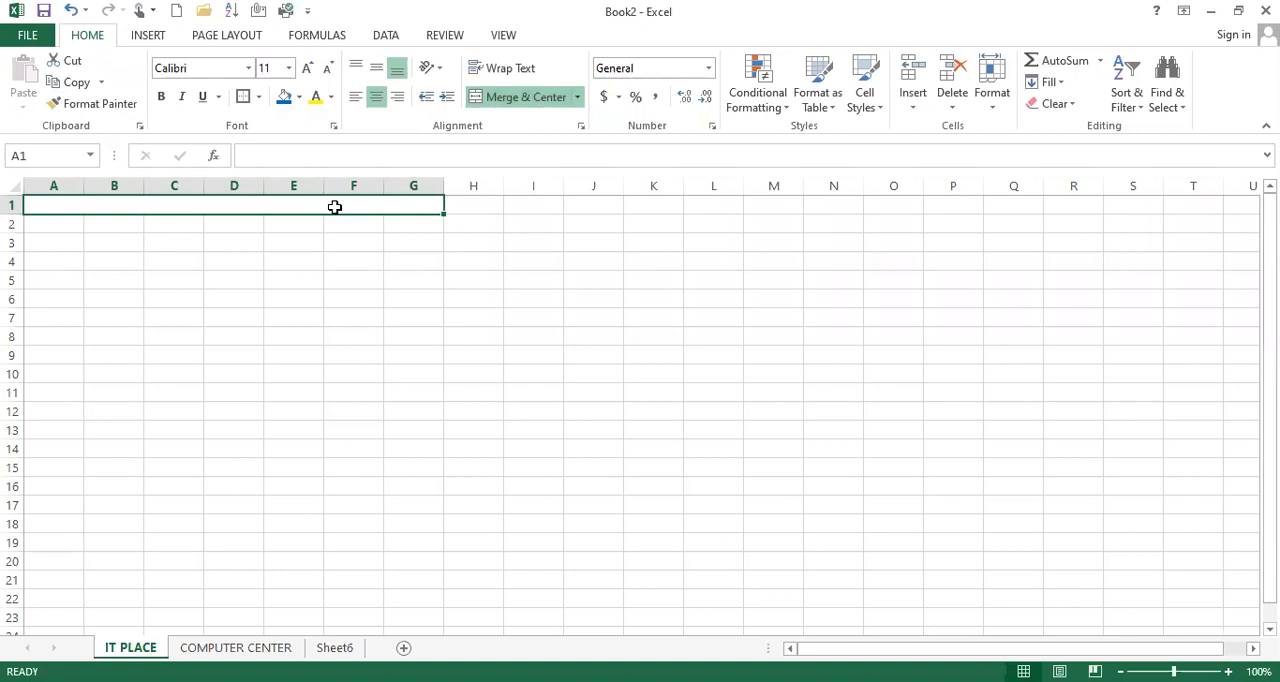
text(SCHOOL)
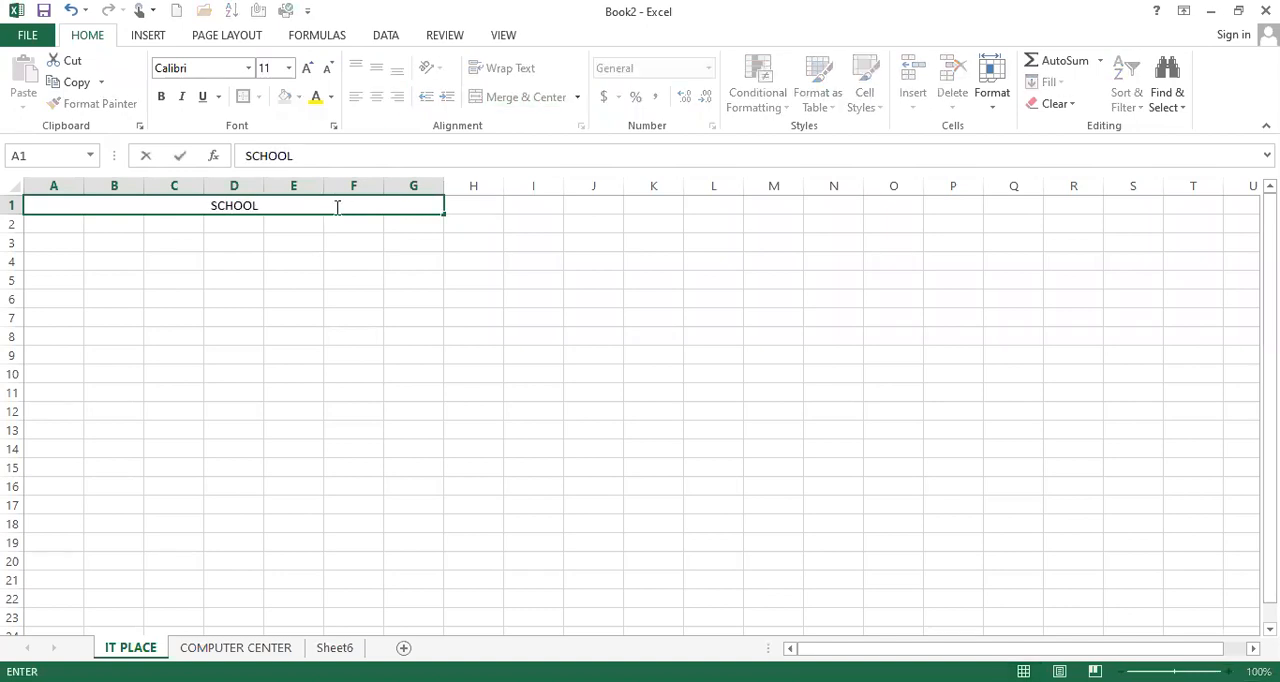
text( STUDE)
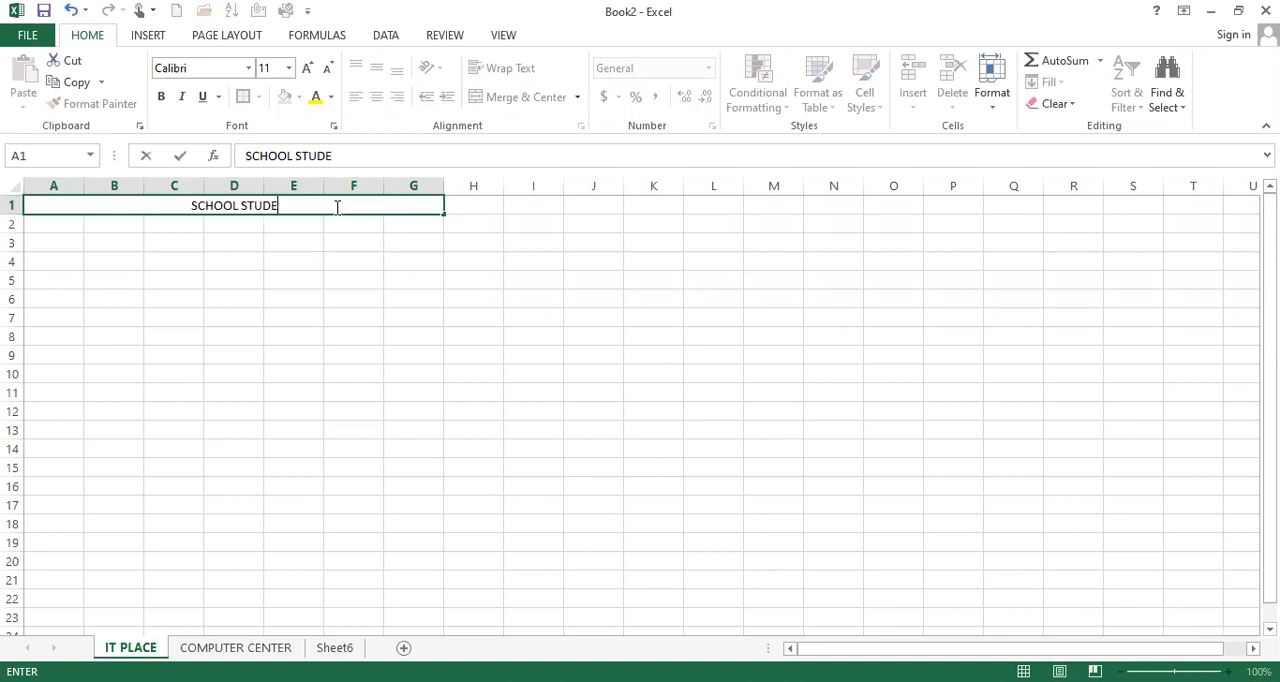
text(NT RECO)
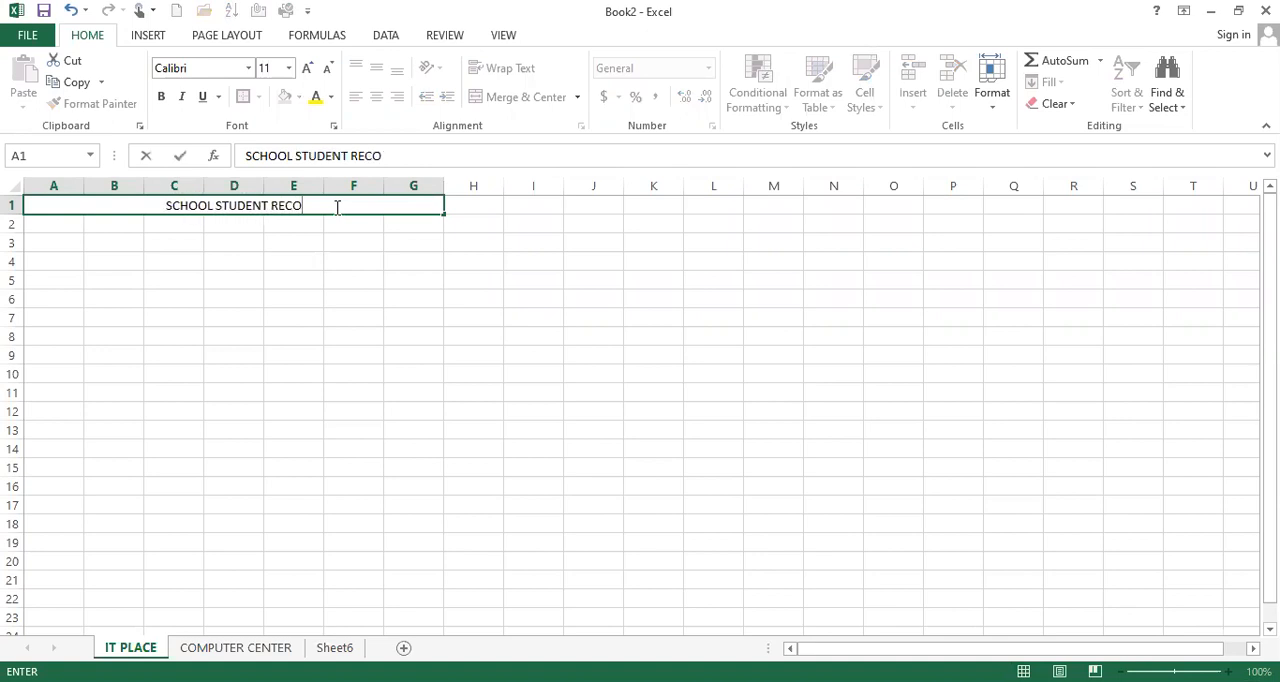
text(RDS)
key(Return)
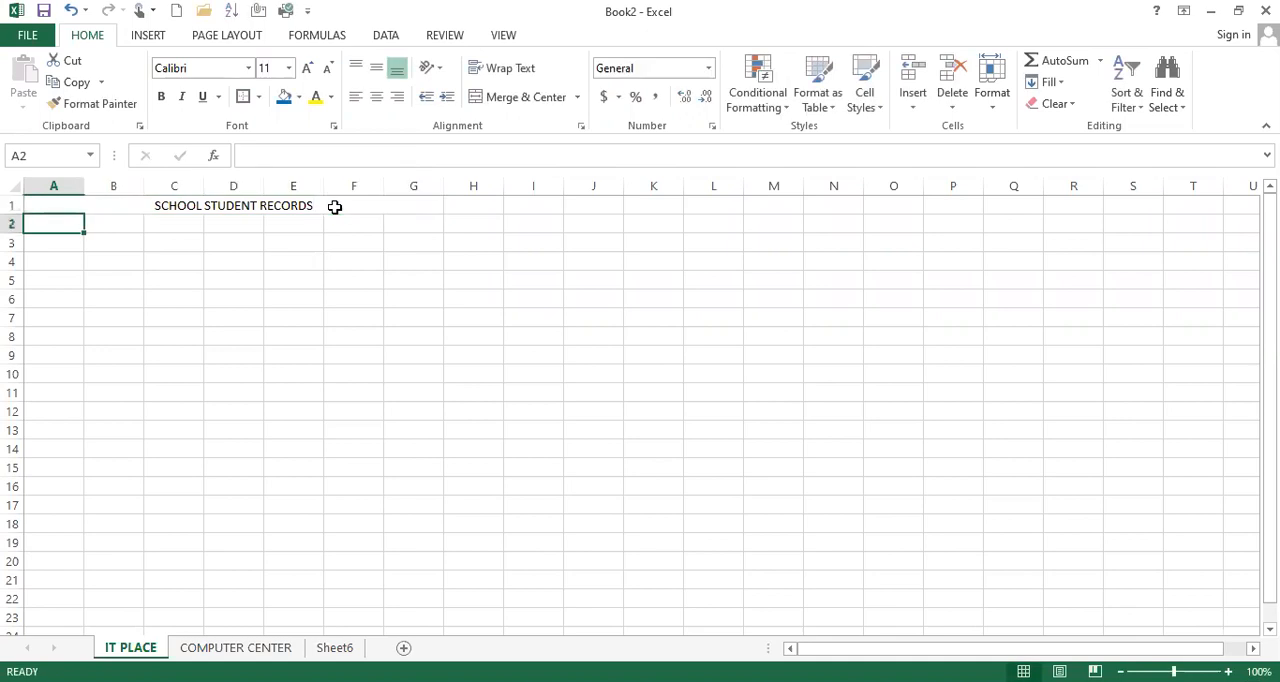
Enter the column headers "SL.NO" in cell A2 and "NAME" in cell B2
text(SL)
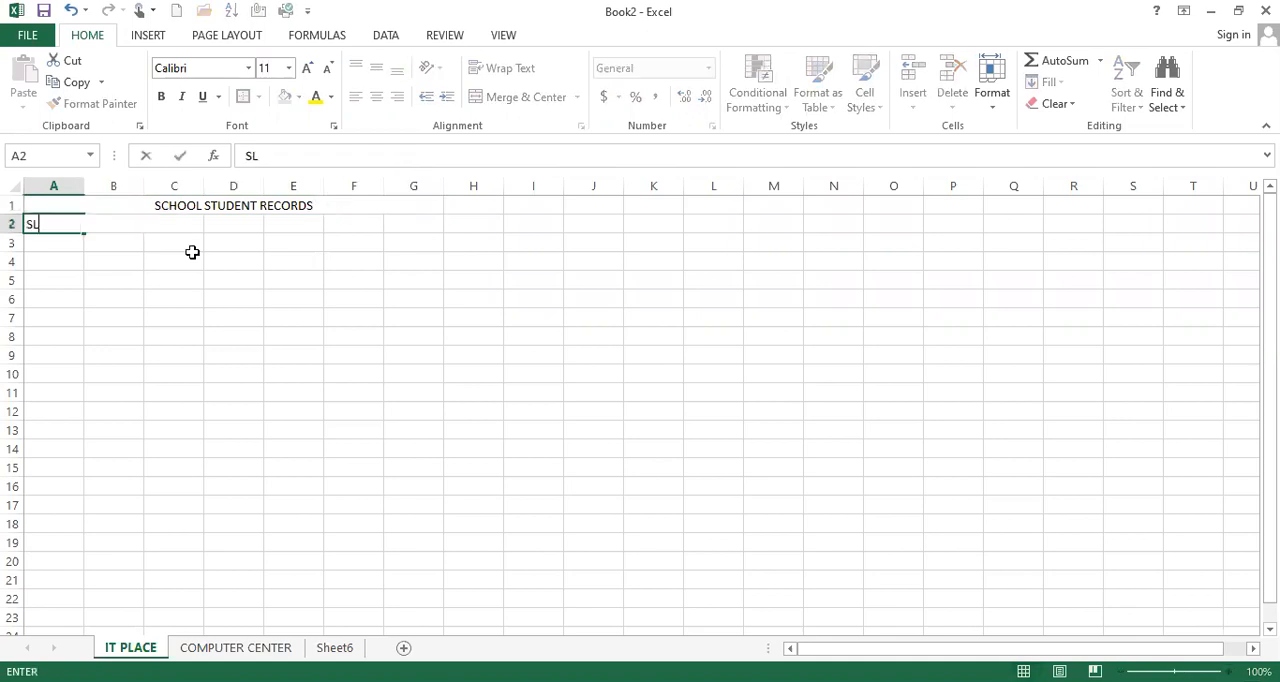
text(.NO)
key(Tab)
text(NAME)
key(Tab)
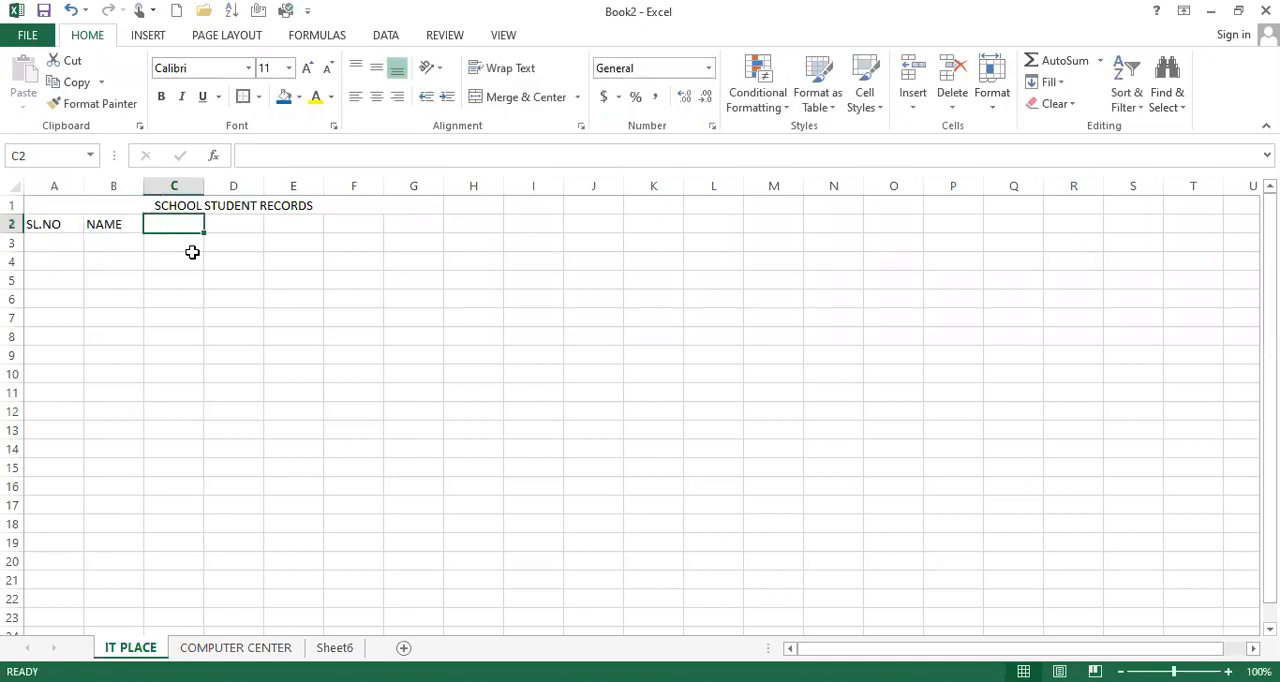
Enter the subject headers SUBJ1, SUBJ2, SUBJ3, SUBJ4 and SUBJ5 across cells C2:G2
text(SUBJ1)
key(Tab)
text(SUBJ2)
key(Tab)
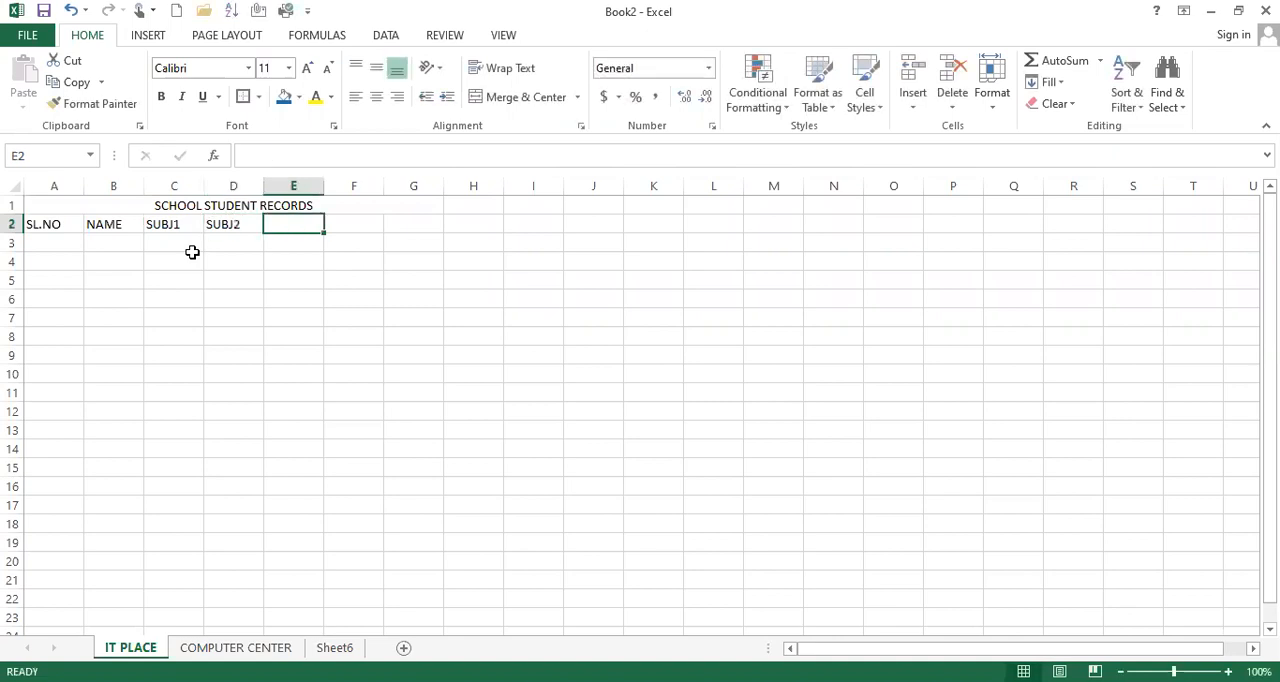
text(SUBJ3)
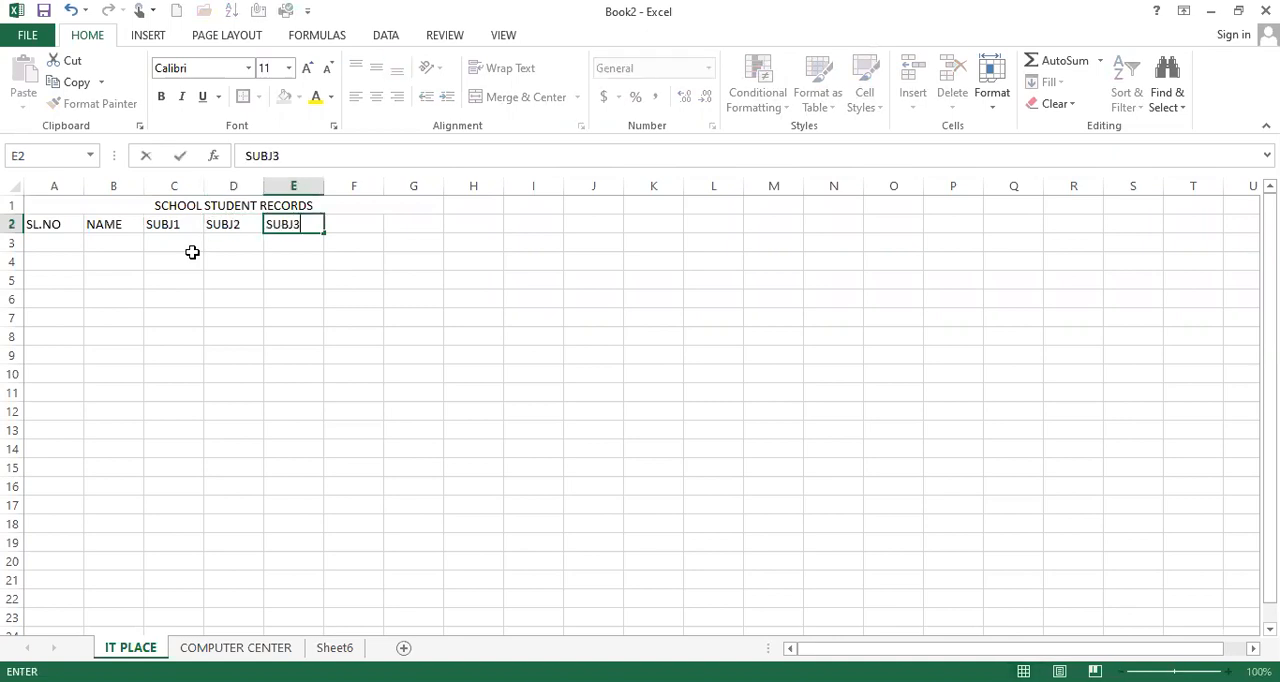
key(Tab)
text(SUB)
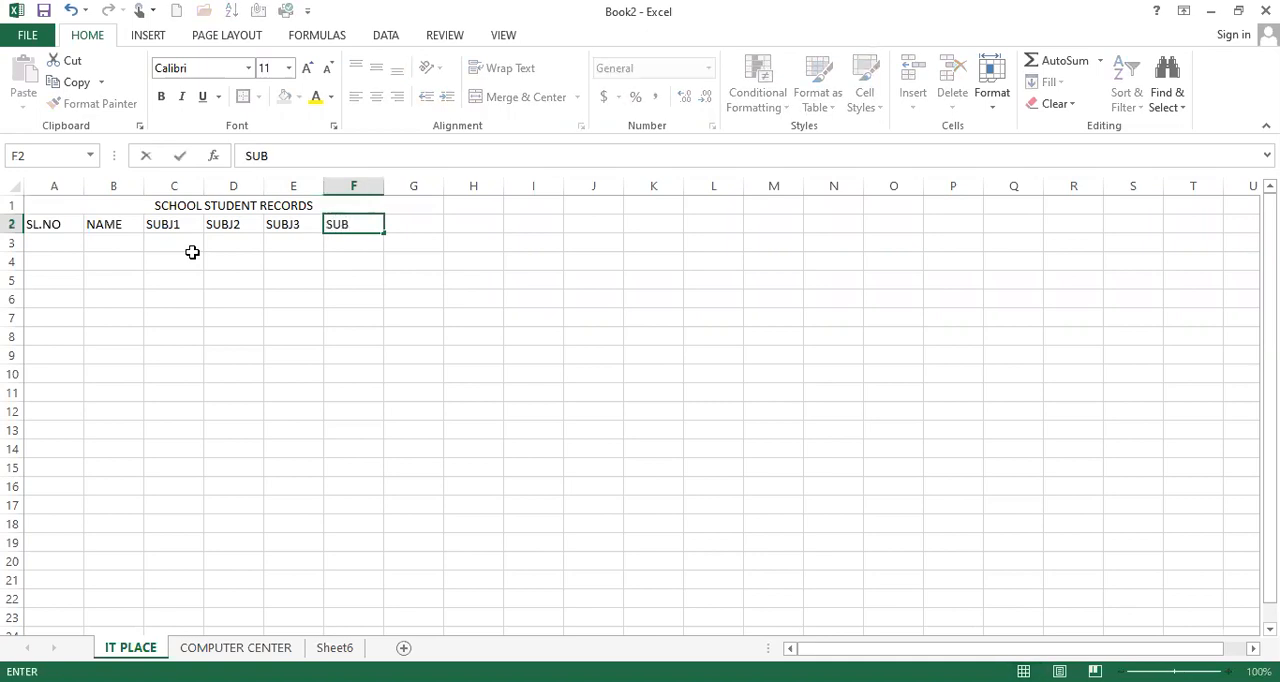
text(J4)
key(Tab)
text(SUBJ5)
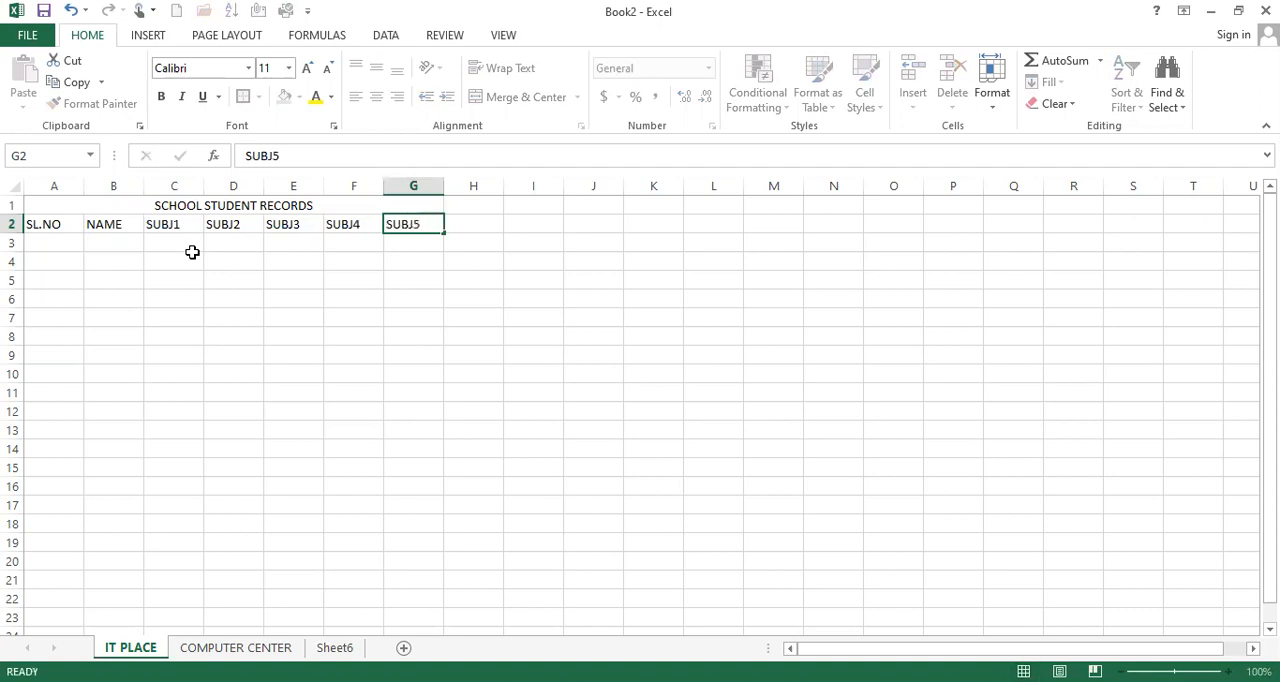
key(Return)
Apply all borders to the table range A1:G14 and fill it with the standard light green color
drag(69, 206, 400, 215)
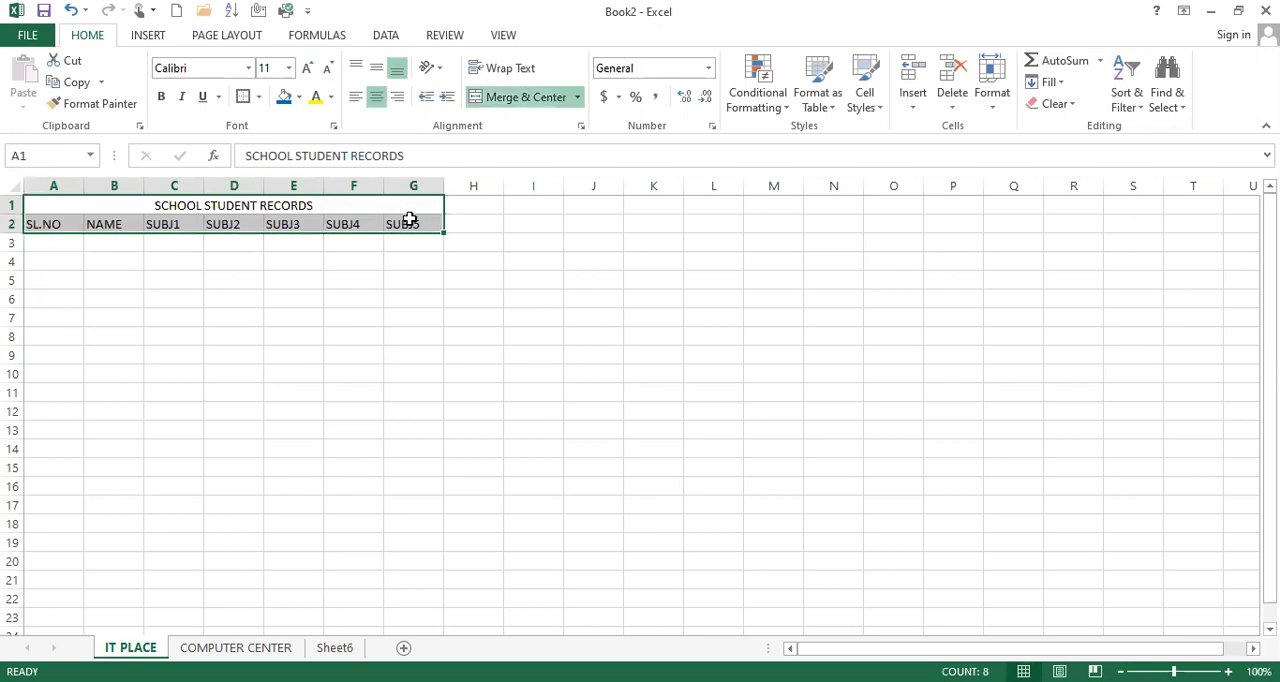
click(408, 220)
drag(100, 203, 392, 336)
drag(389, 403, 388, 451)
click(259, 100)
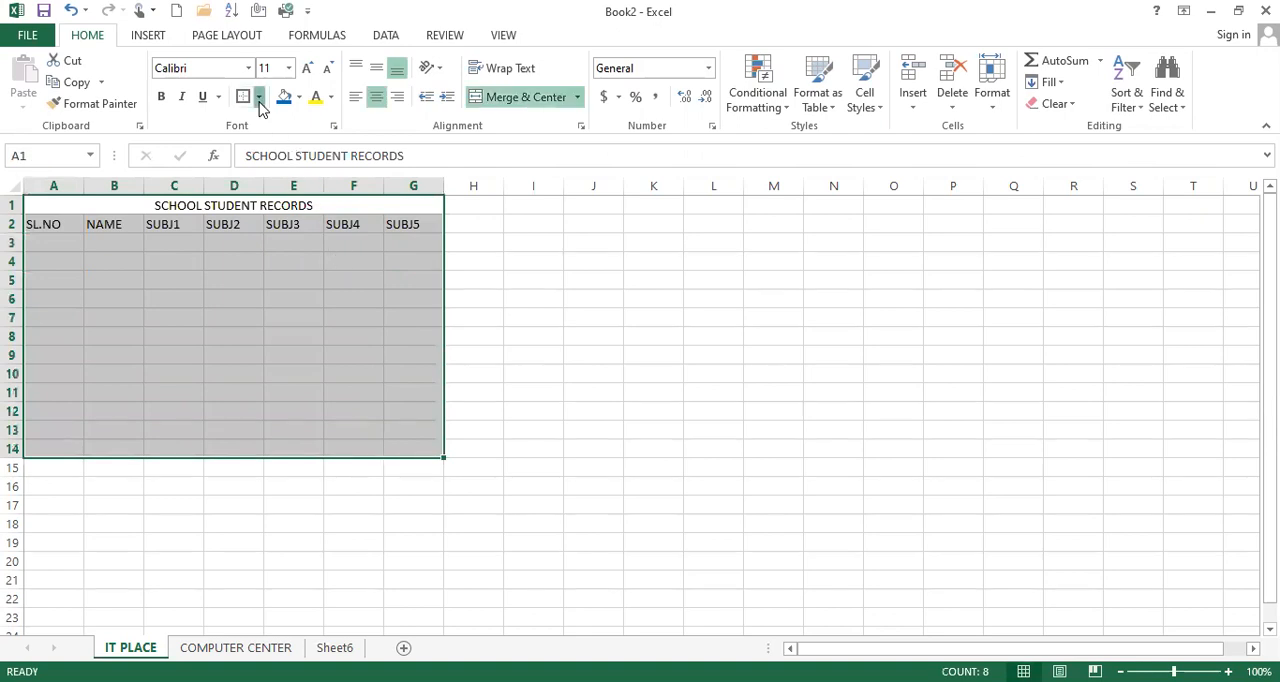
click(290, 256)
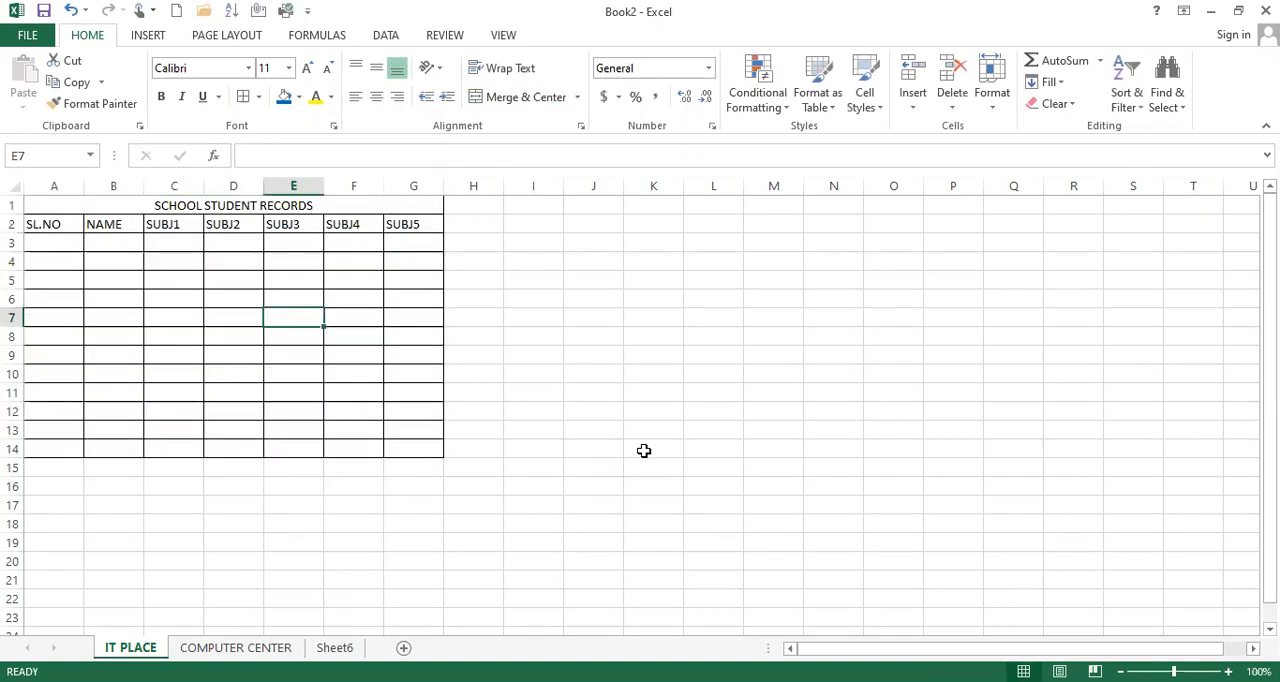
drag(140, 203, 223, 448)
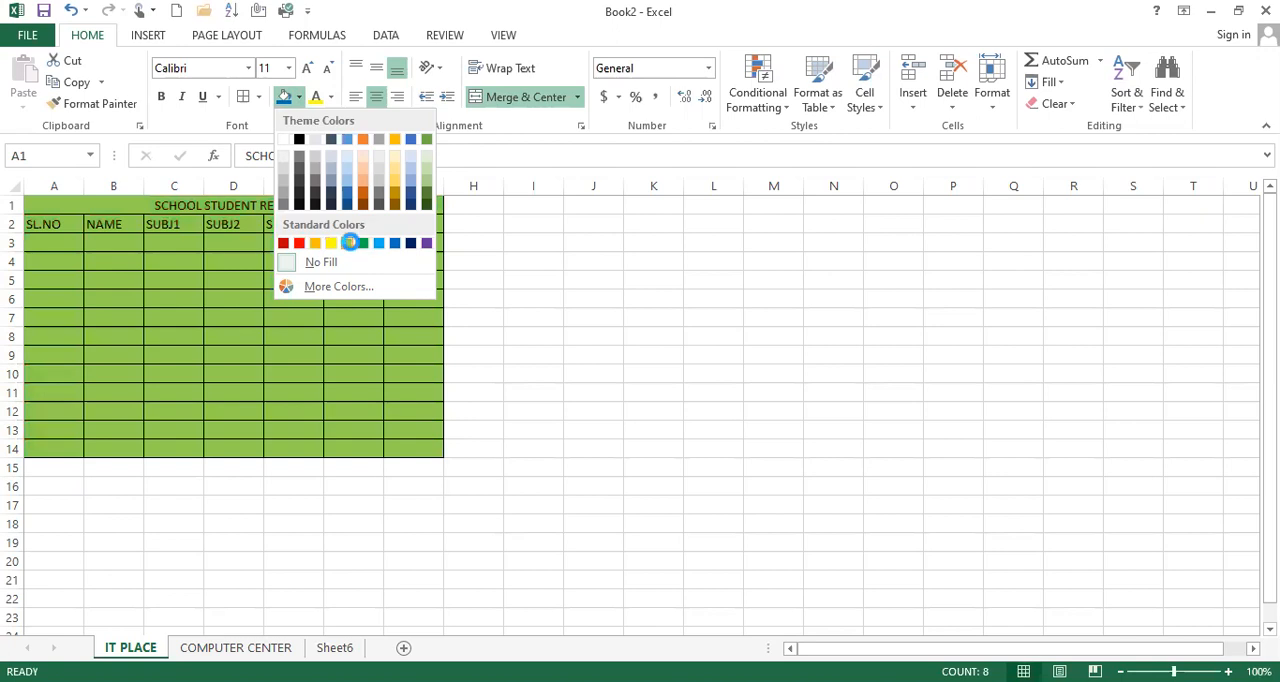
click(340, 331)
Enter serial numbers 1, 2 and 3 from cell A3 down and extend the series to 12 in A14
click(62, 246)
text(1)
key(Return)
text(2)
key(Return)
text(3)
key(Return)
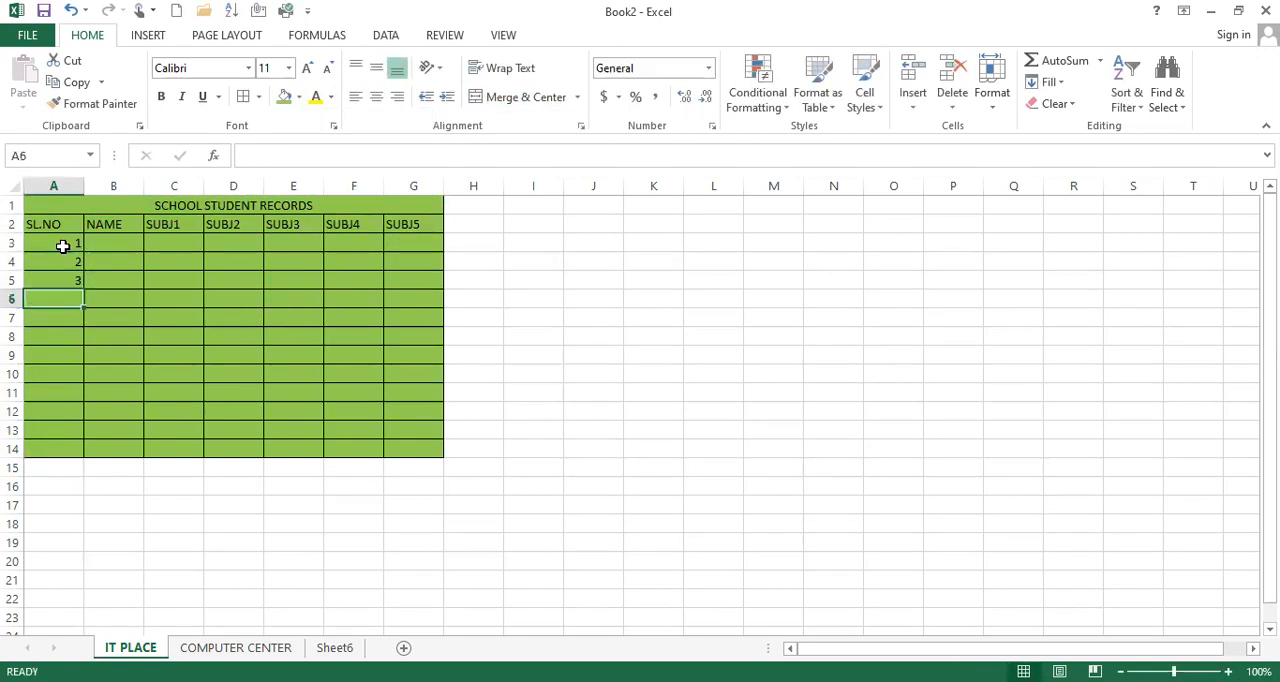
drag(62, 246, 77, 455)
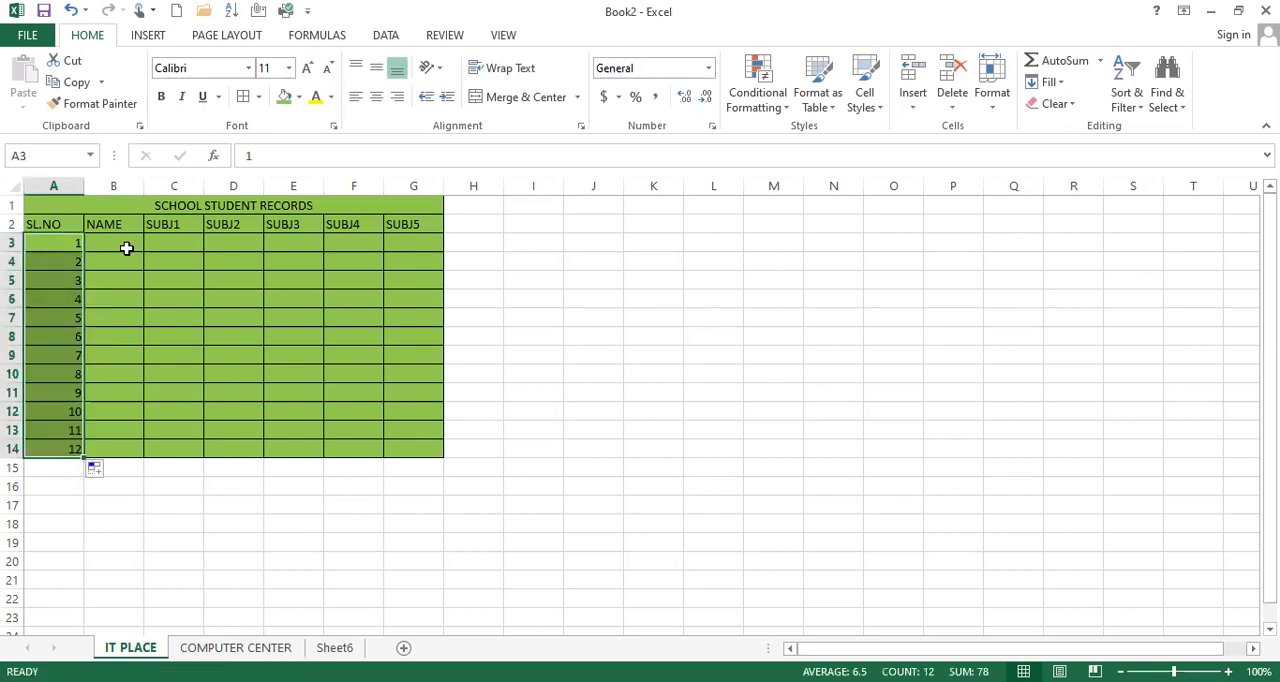
Enter the letters A to L as student names down the NAME column, cells B3:B14
click(124, 246)
text(A)
key(Return)
text(B)
key(Return)
text(C)
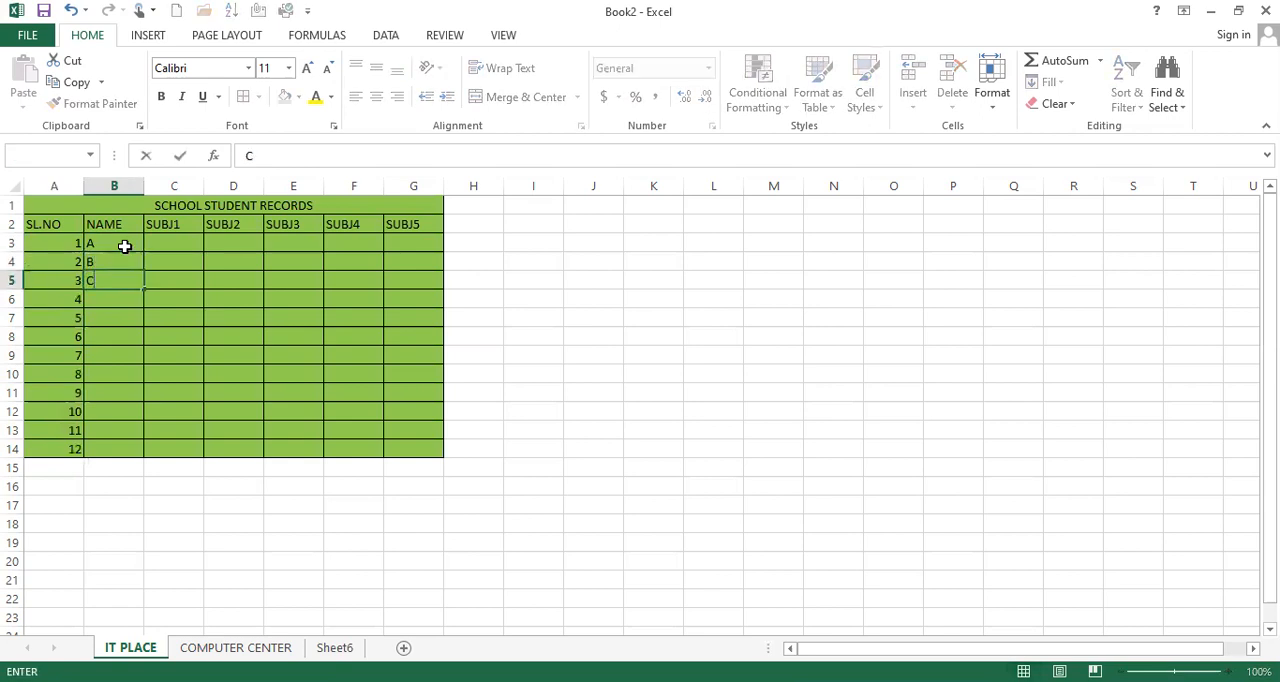
key(Return)
text(D)
key(Return)
text(E)
key(Return)
text(F)
key(Return)
text(G)
key(Return)
text(H)
key(Return)
text(I)
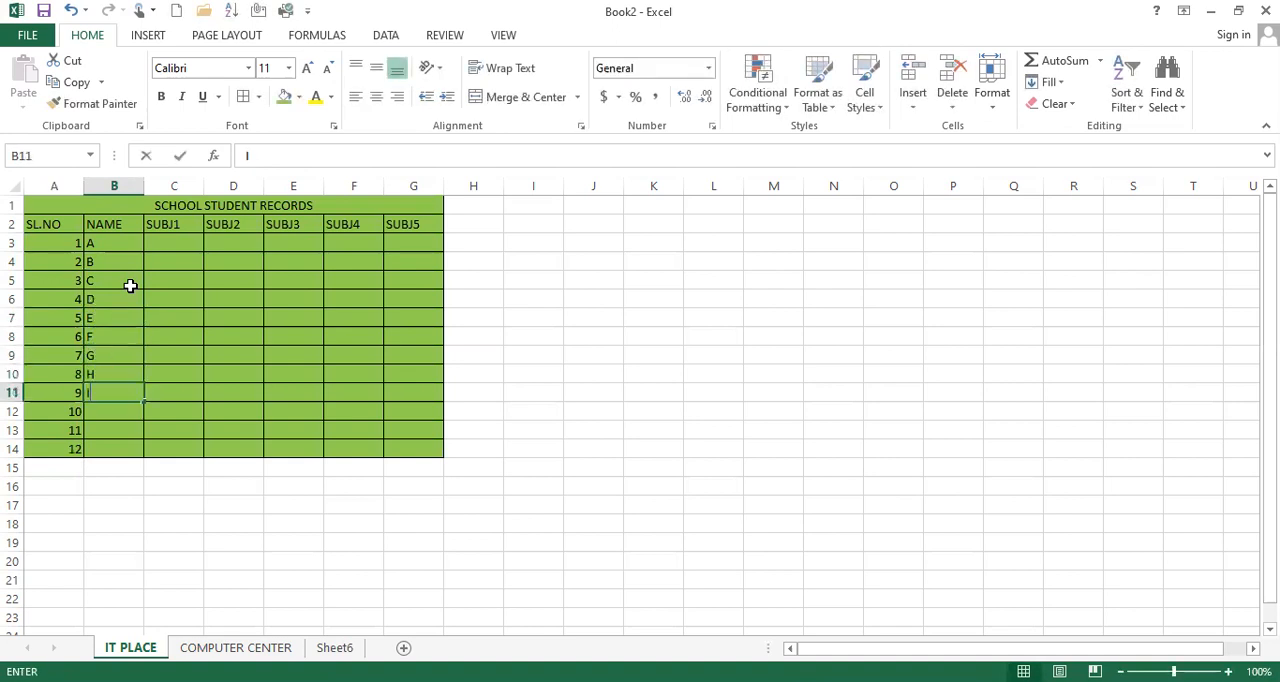
key(Return)
text(J)
key(Return)
text(K)
key(Return)
text(L)
Enter =RANDBETWEEN(50,100) in cell C3 and fill it across the subject columns through C3:G14
click(168, 245)
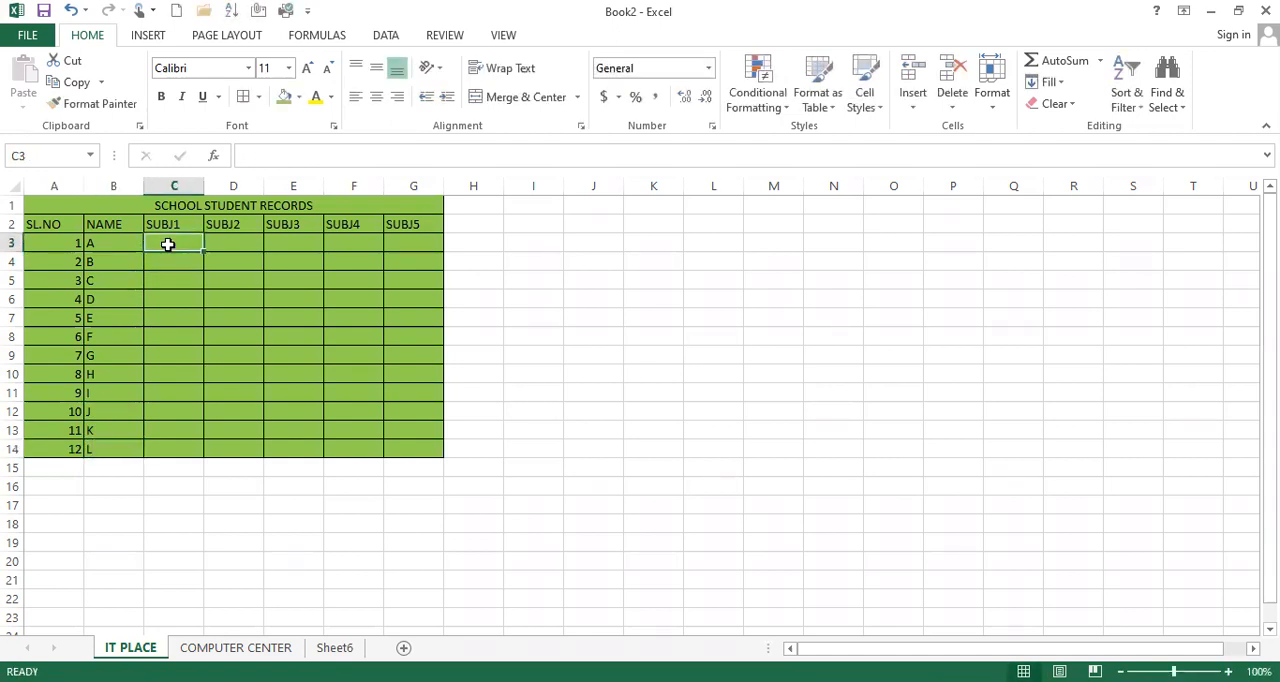
text(=r)
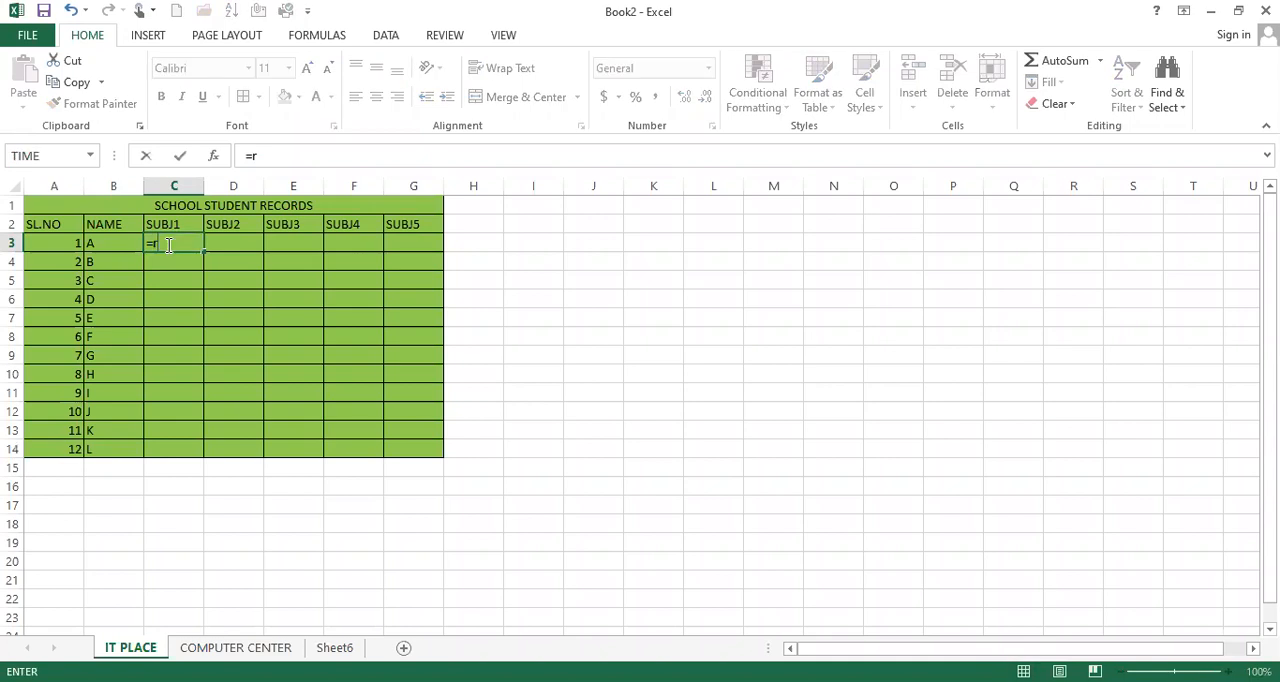
text(an)
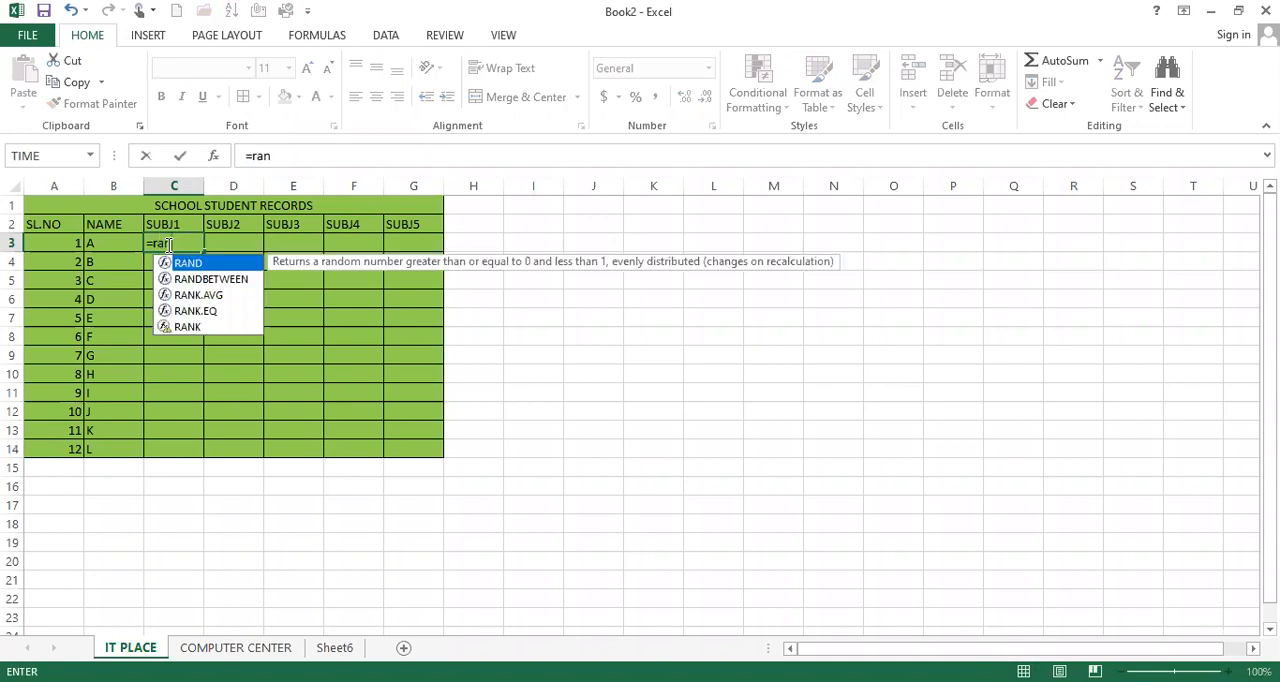
text(d)
click(201, 282)
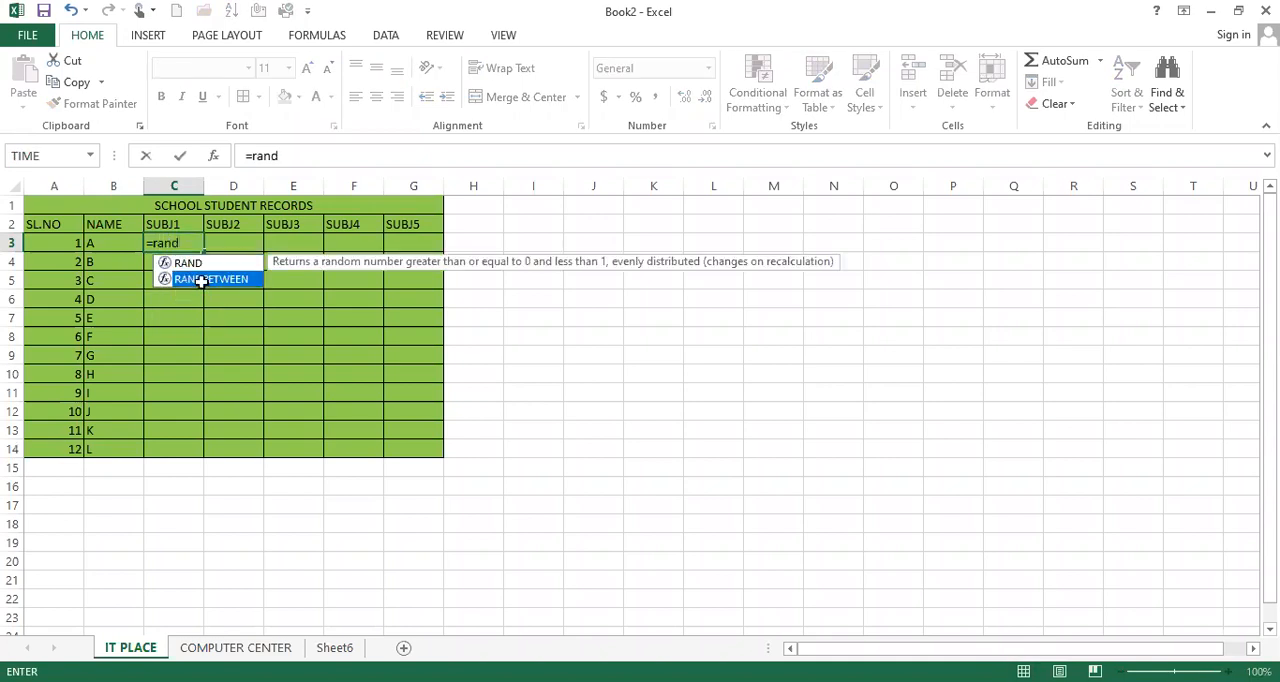
double_click(201, 279)
text(50,100)
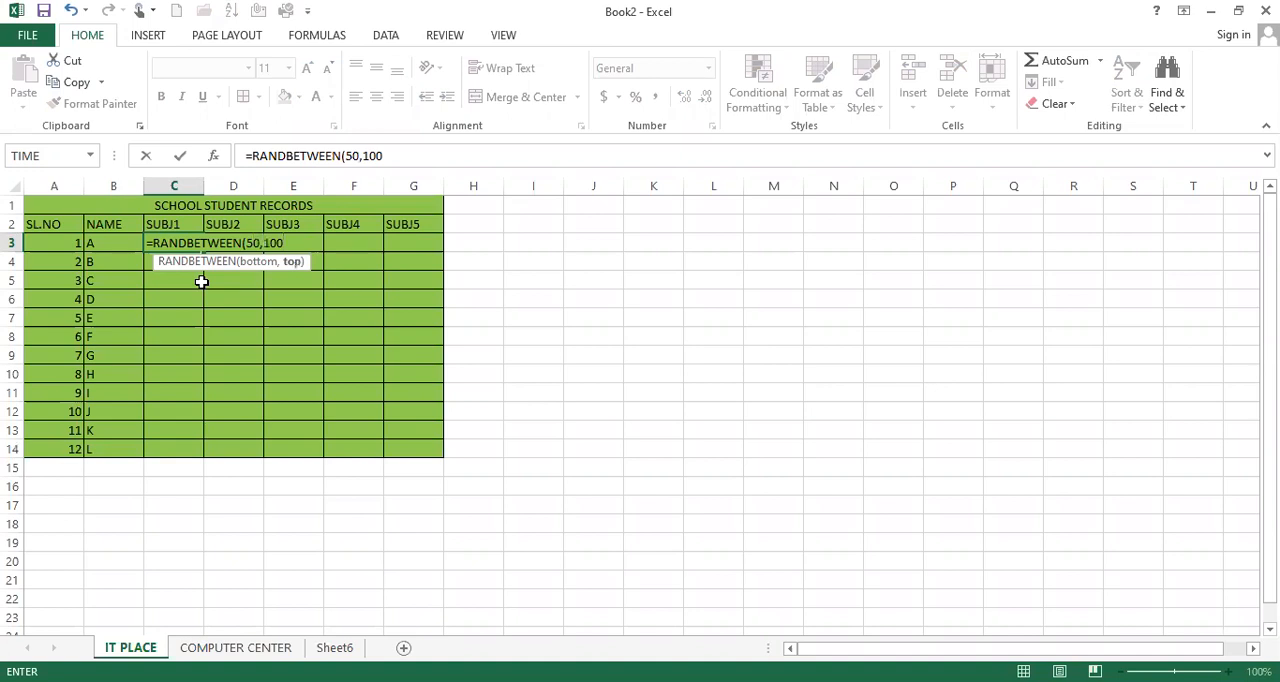
text())
key(Return)
click(158, 243)
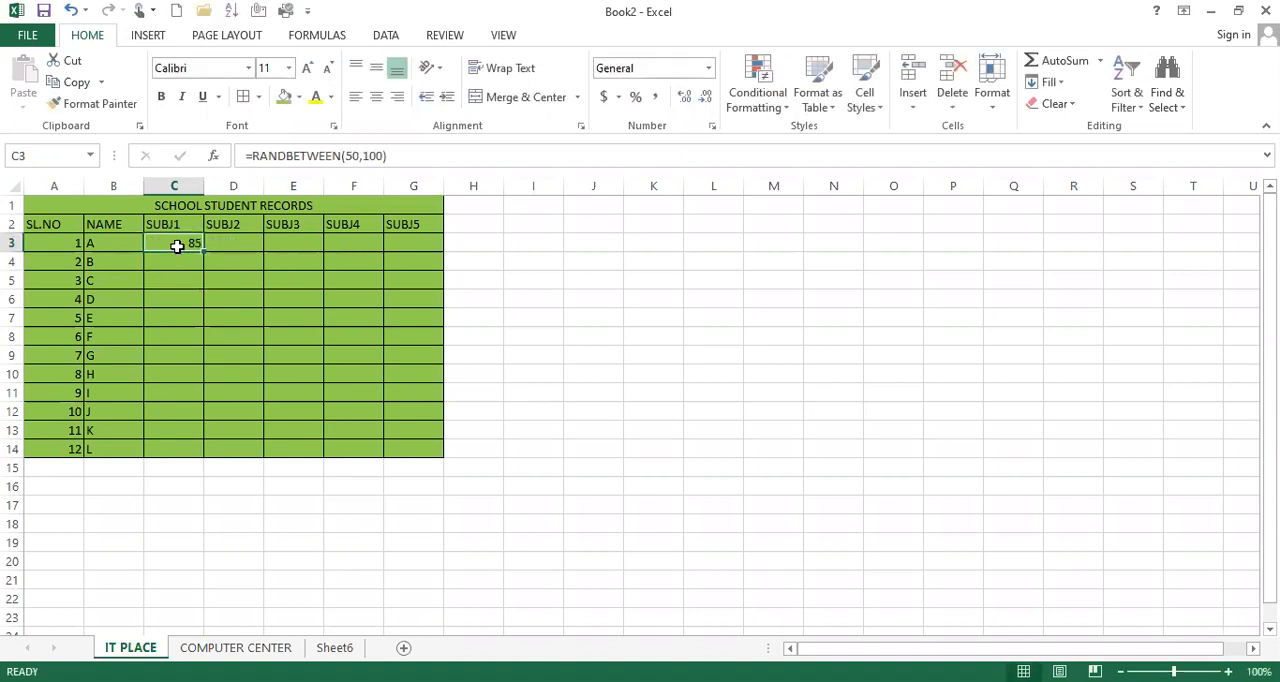
drag(205, 253, 429, 440)
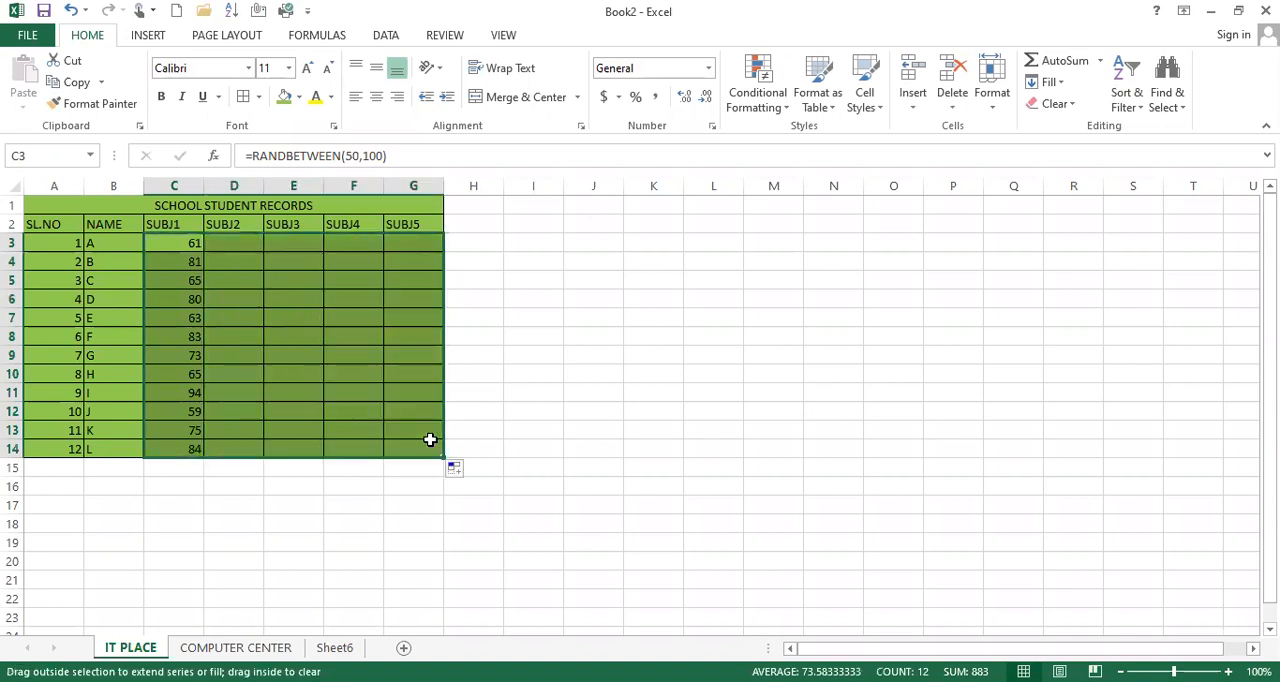
Copy the marks in C3:G14 and paste them back over the same cells
key(ctrl+c)
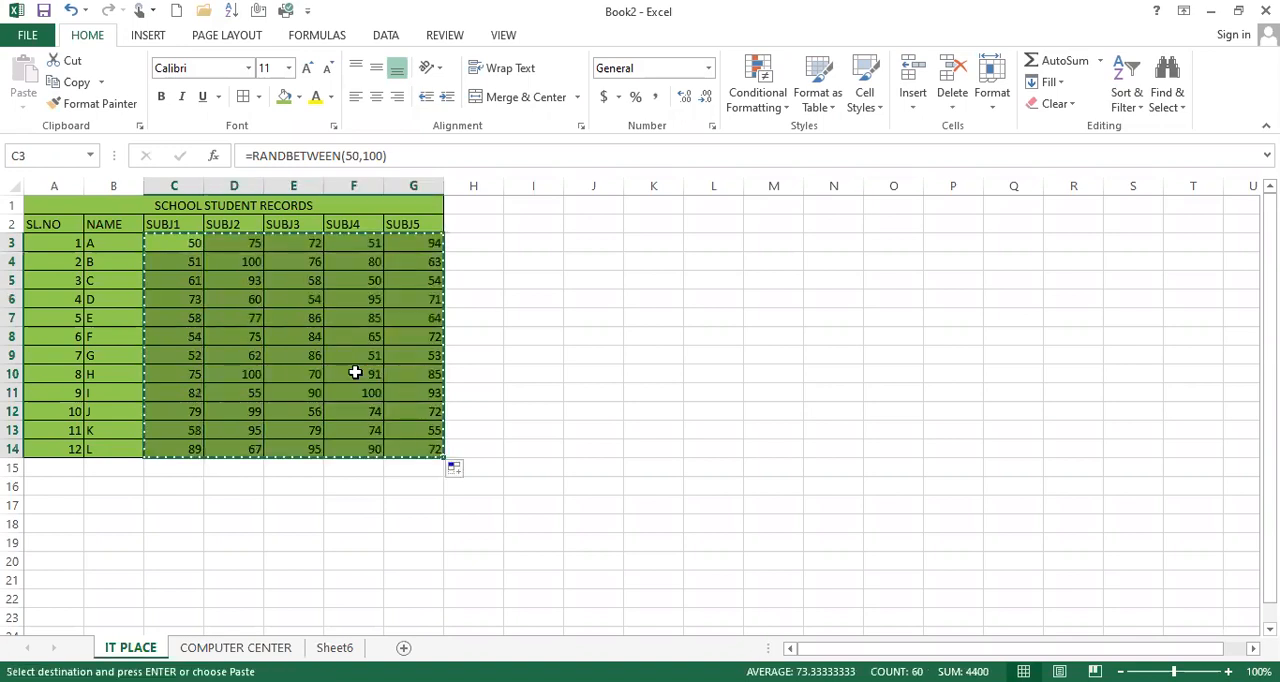
key(ctrl+v)
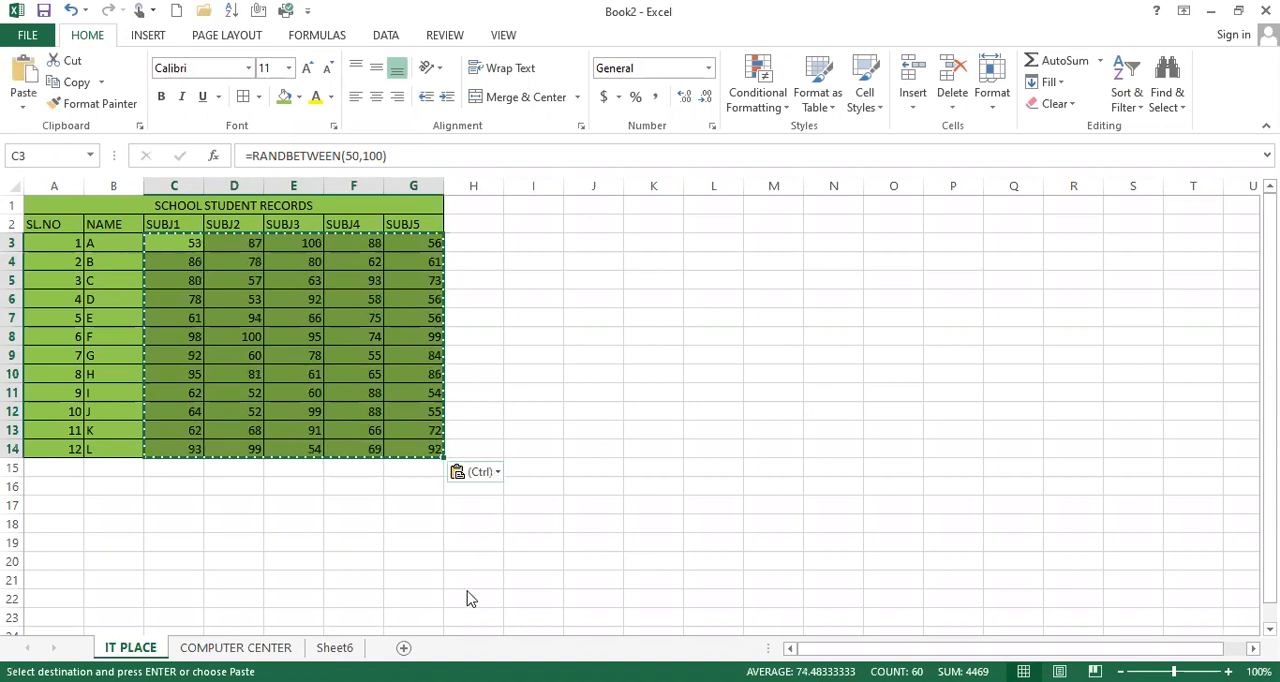
click(554, 344)
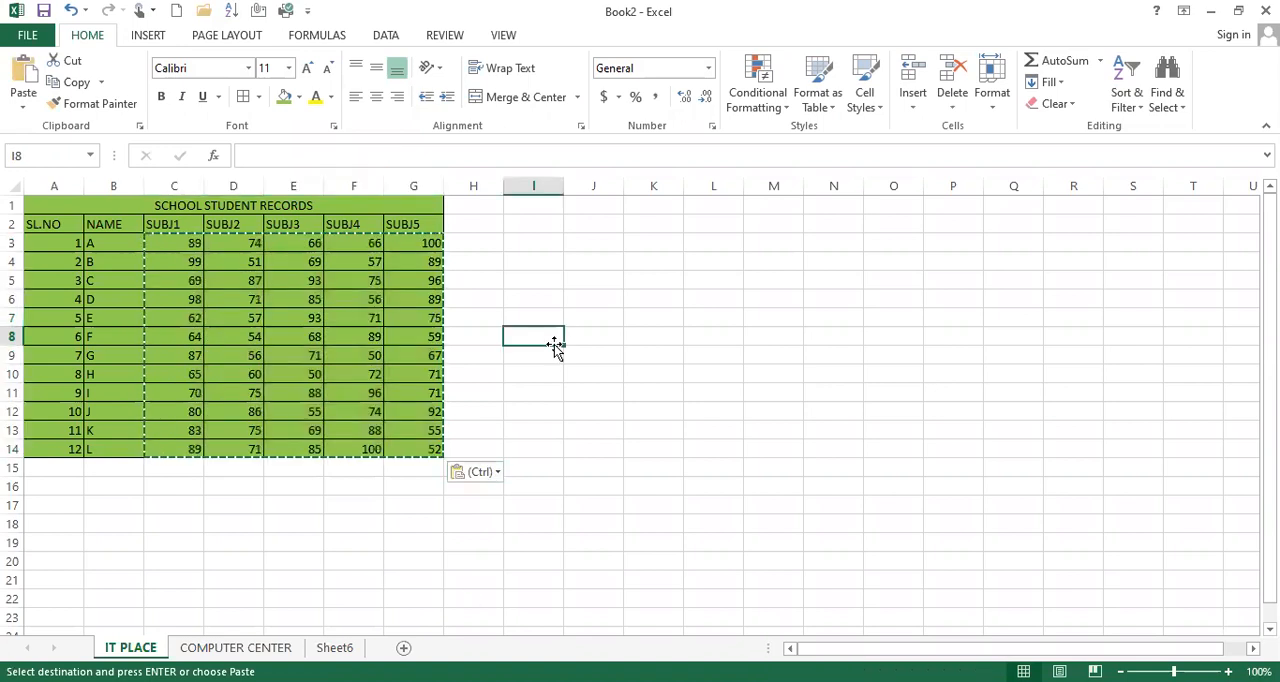
Color the "SCHOOL STUDENT RECORDS" title text yellow and increase its font size to 18
click(186, 206)
click(318, 97)
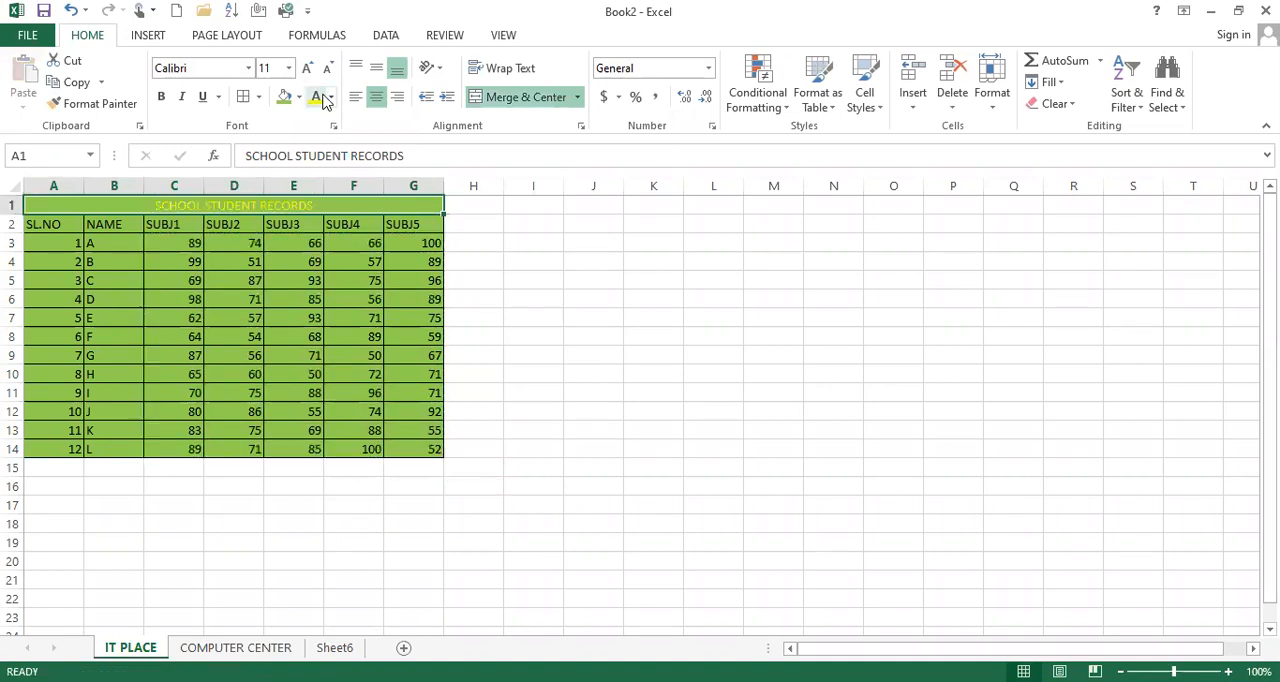
click(307, 80)
click(307, 80)
click(307, 80)
click(307, 80)
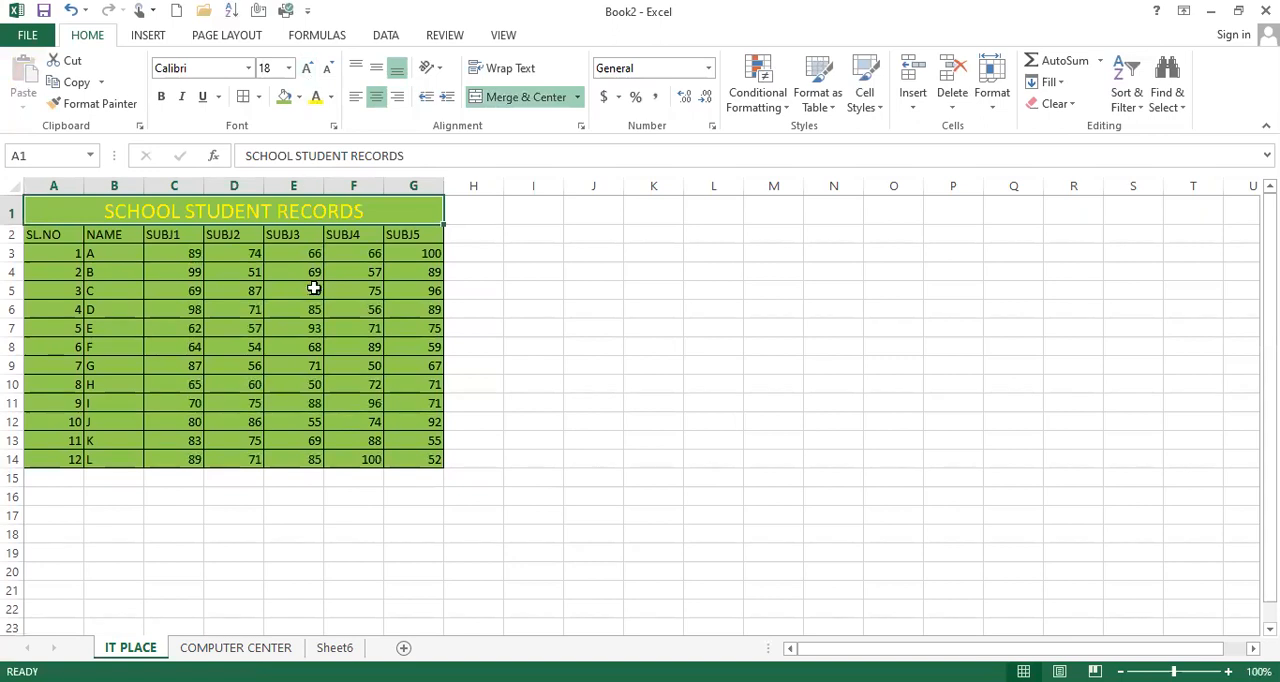
Center the contents of A2:G14 horizontally and apply Middle Align
drag(55, 237, 410, 456)
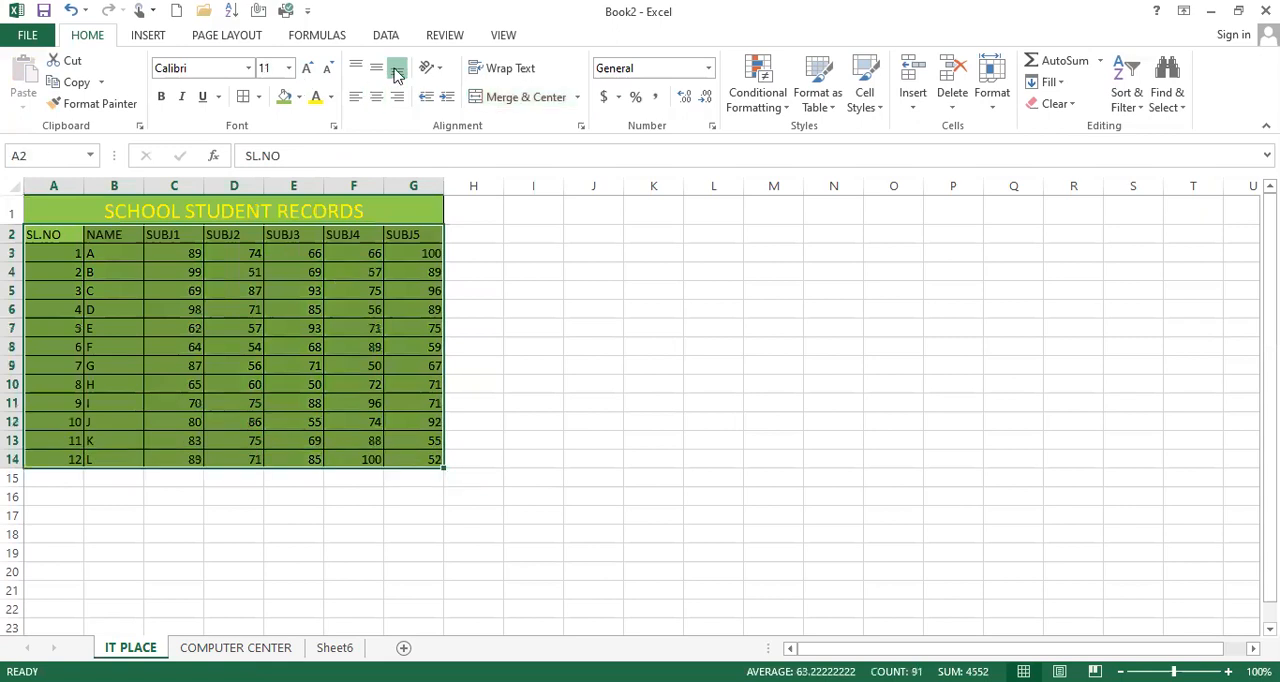
click(376, 97)
click(376, 67)
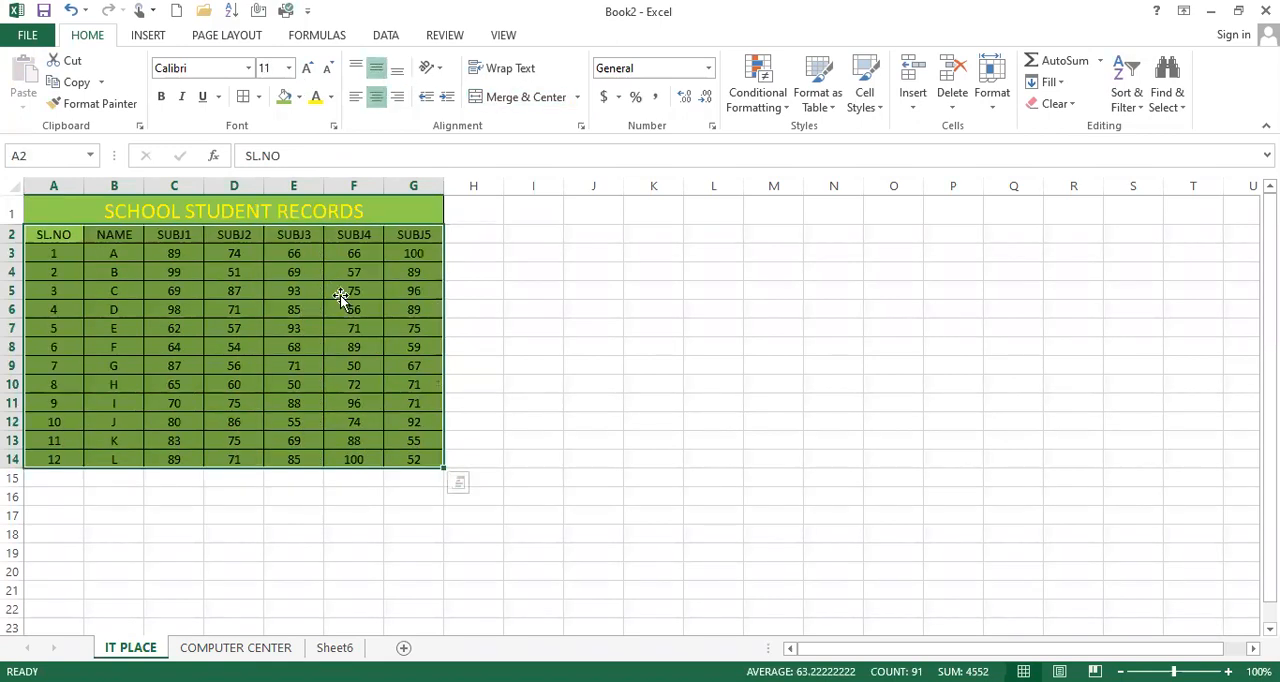
Color the header row text in A2:G2 orange and fill those cells with yellow
click(340, 295)
drag(40, 234, 434, 229)
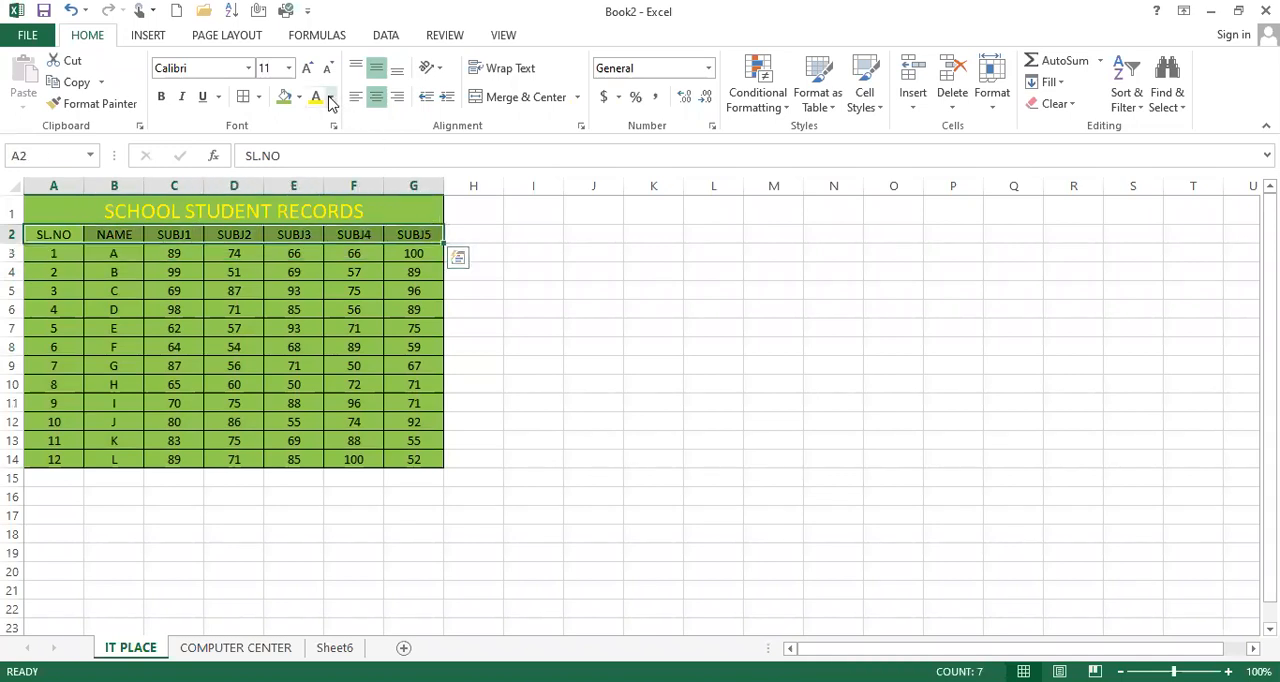
click(331, 98)
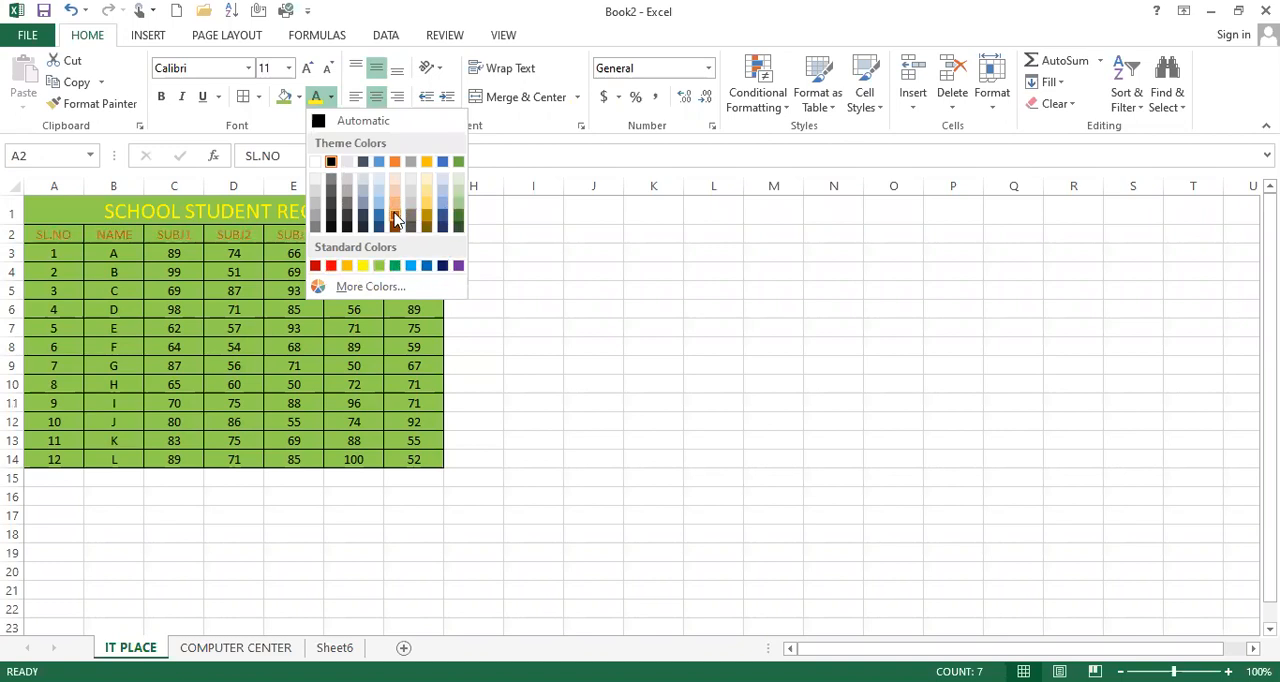
click(395, 162)
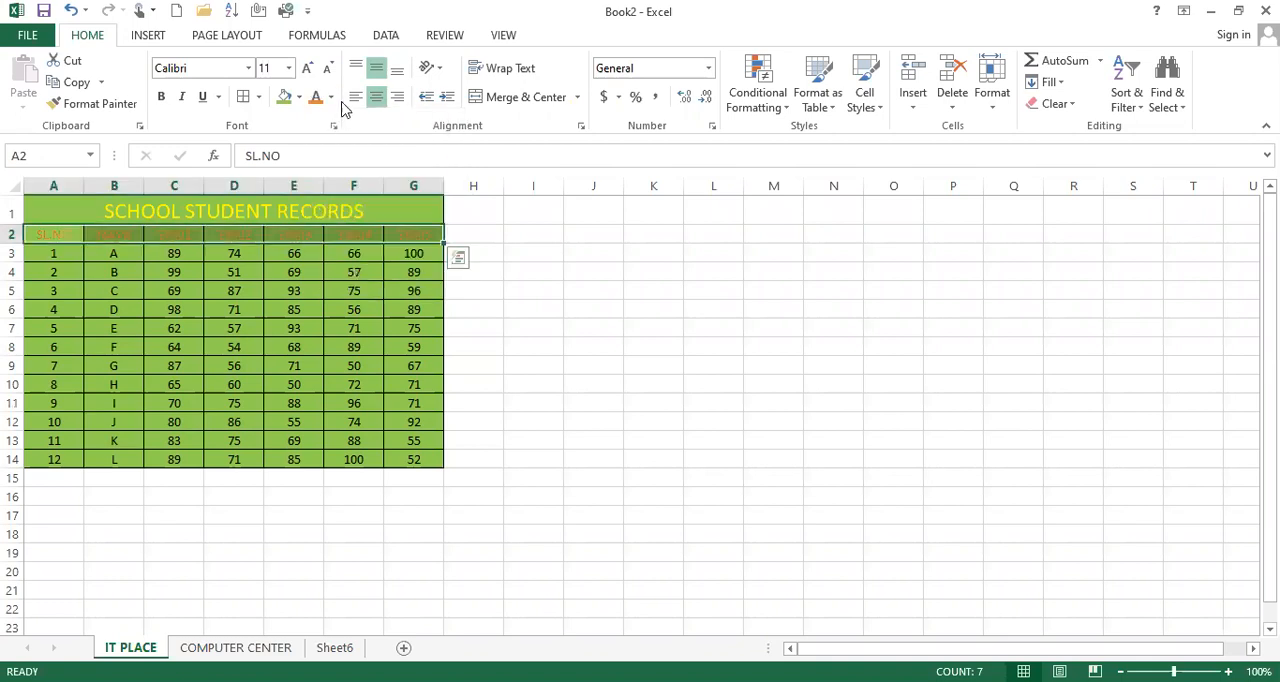
click(332, 97)
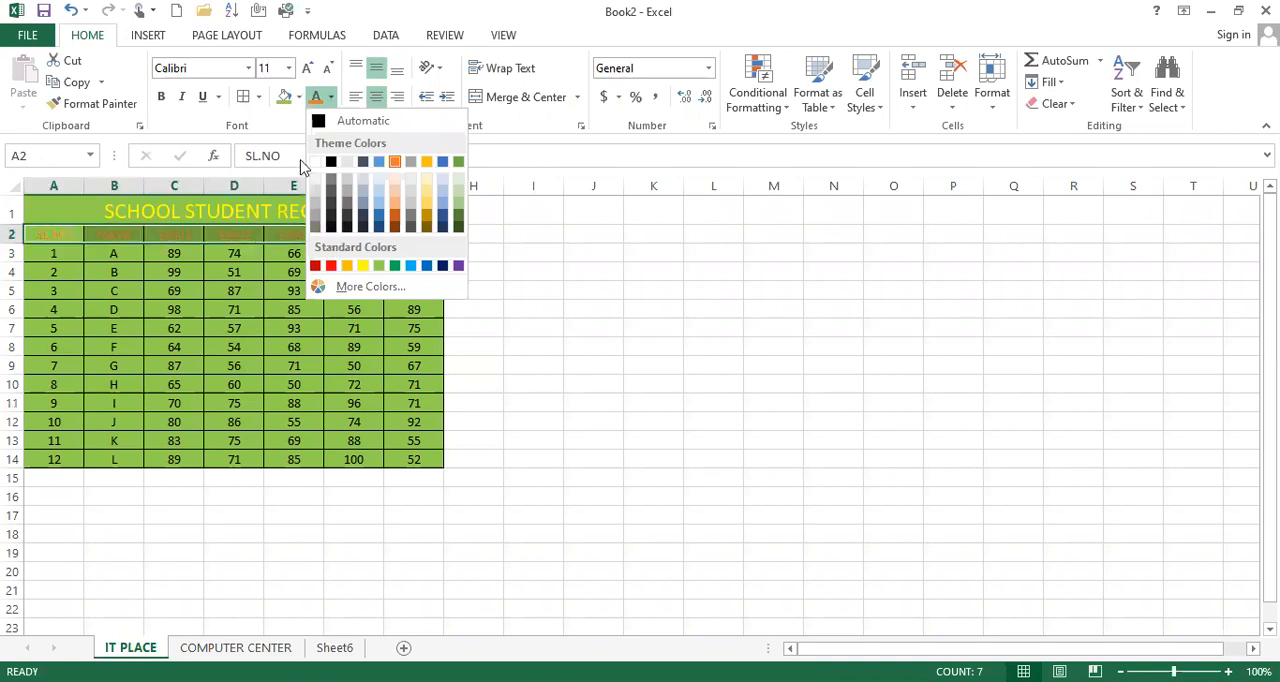
click(300, 97)
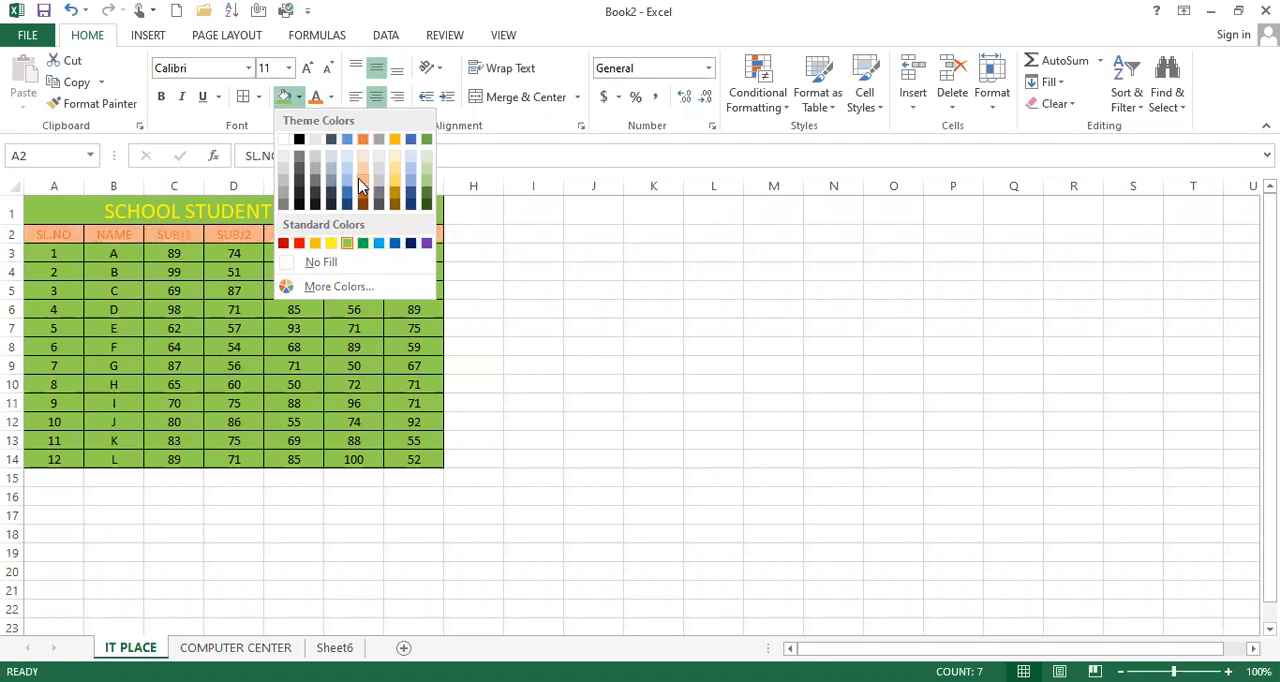
click(333, 246)
click(317, 287)
Color the serial numbers in A3:A14 red
drag(52, 251, 52, 457)
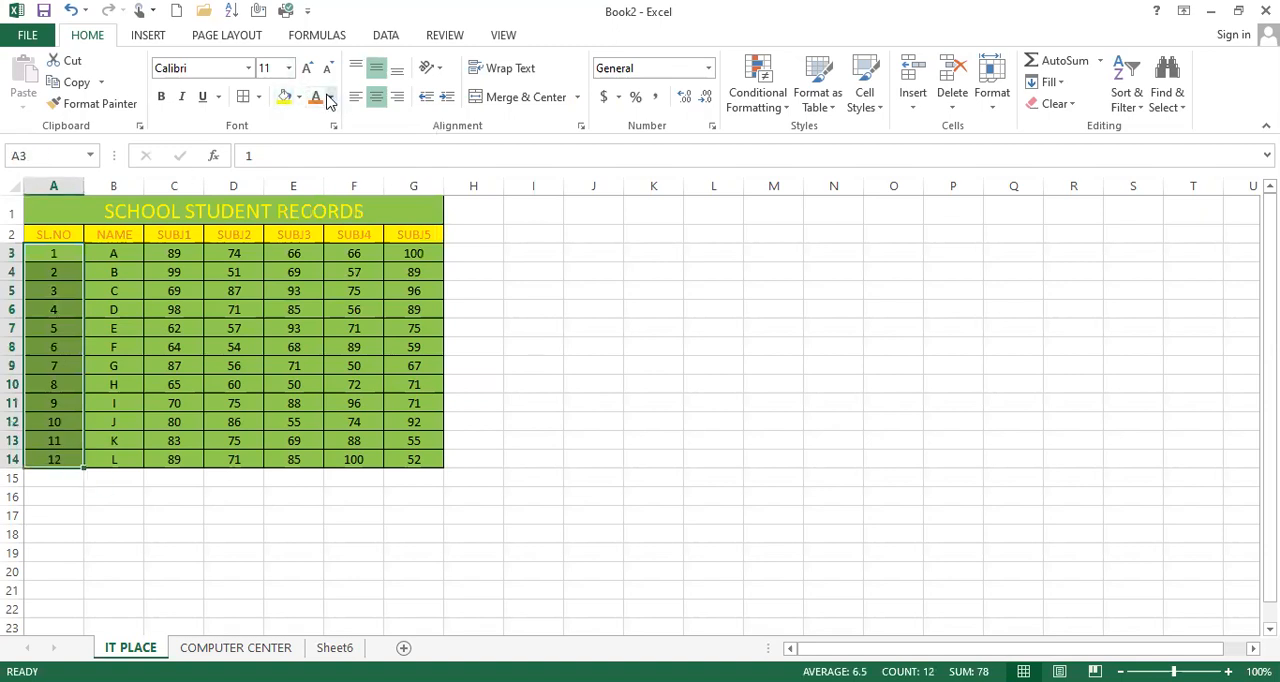
click(331, 97)
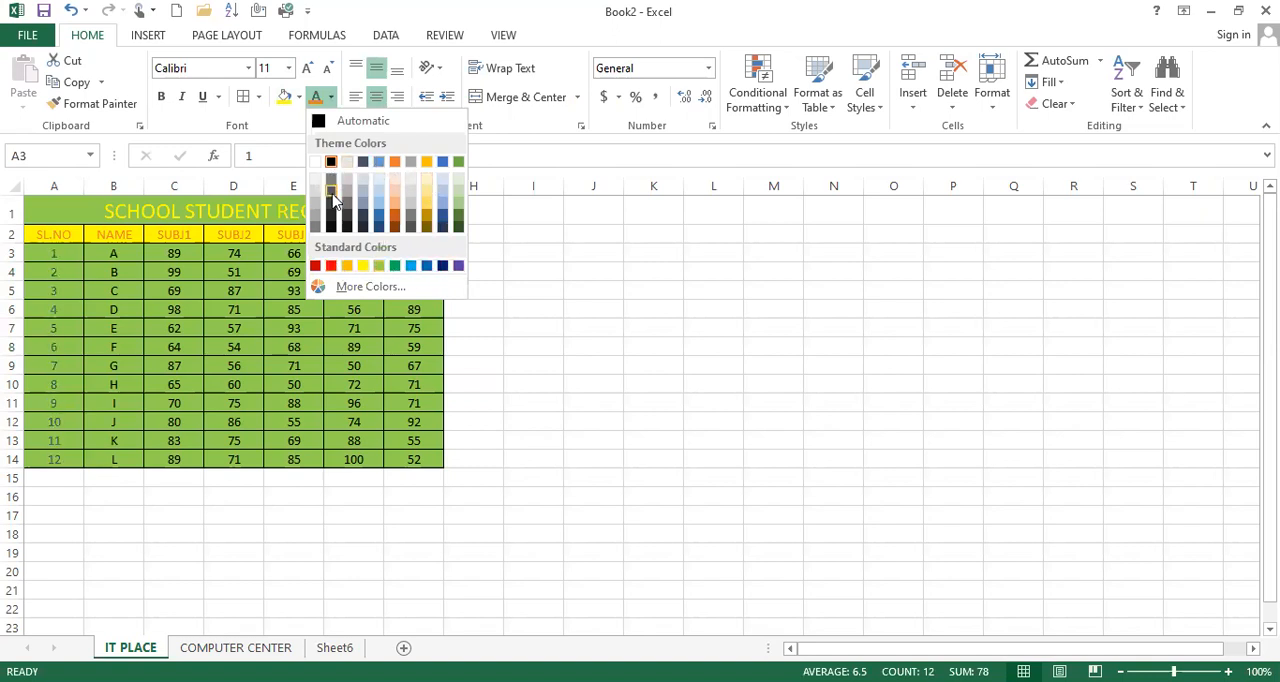
click(332, 268)
click(211, 290)
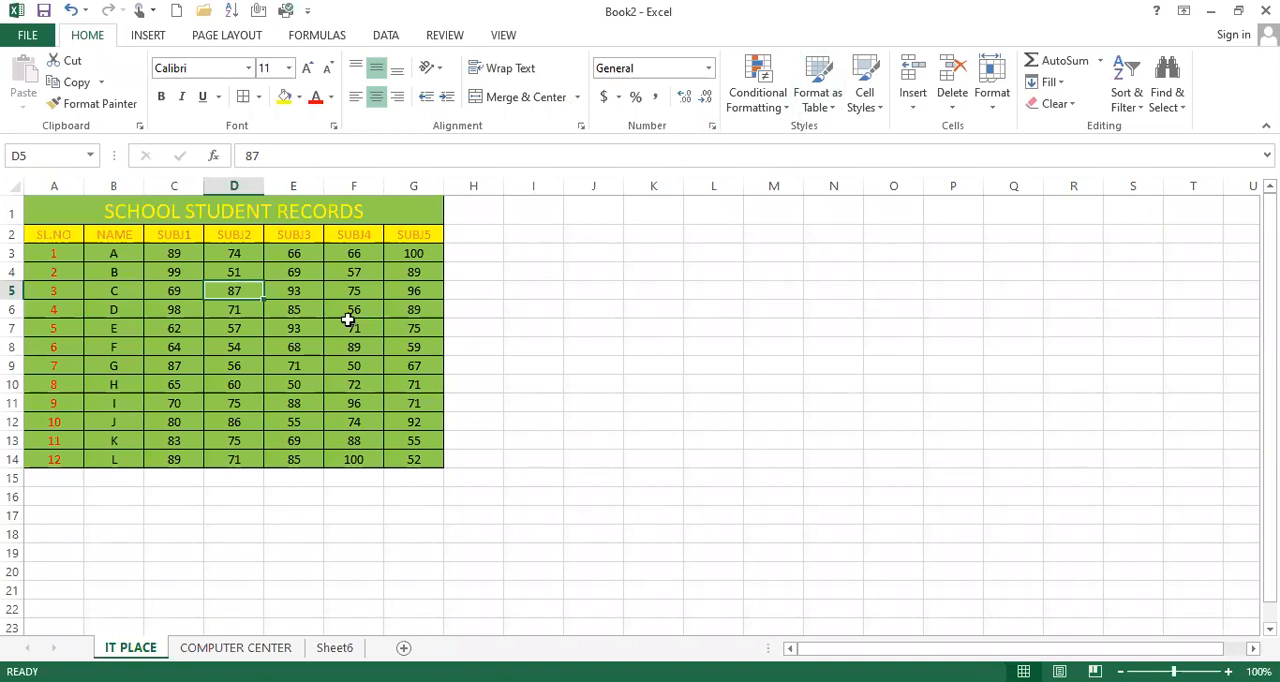
Try selecting entire columns and the whole title row, ending with all of column K selected
click(536, 182)
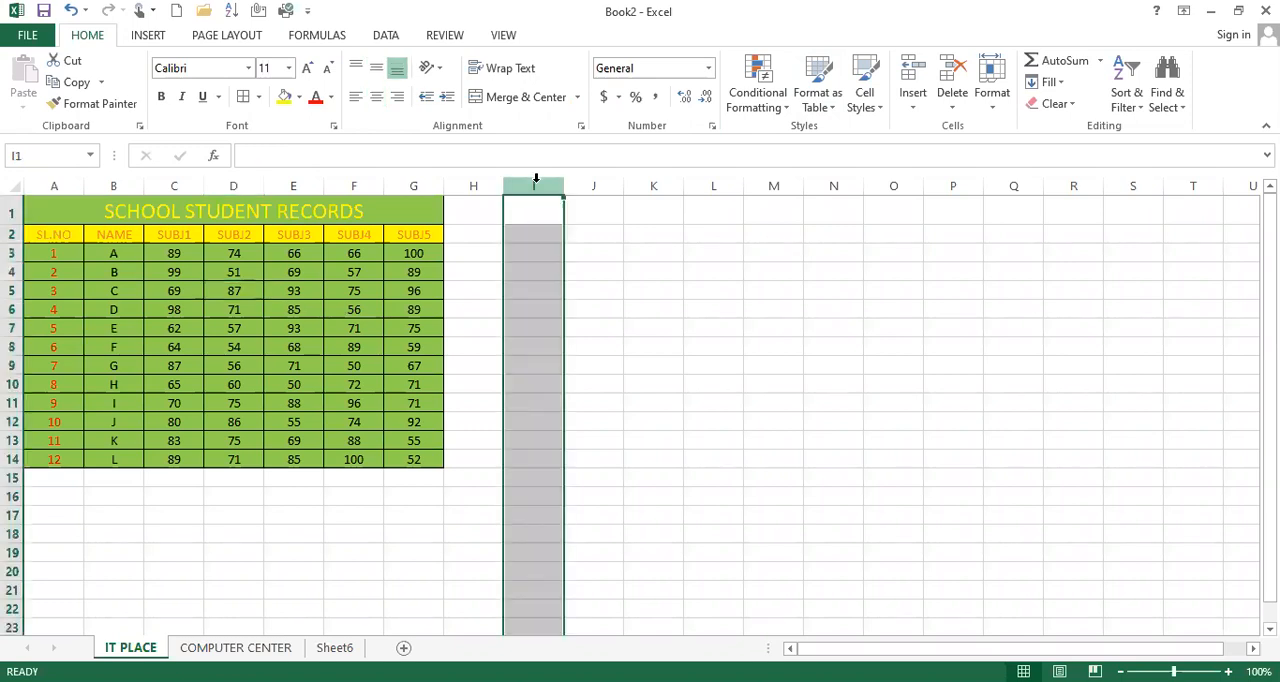
drag(550, 178, 660, 185)
click(14, 210)
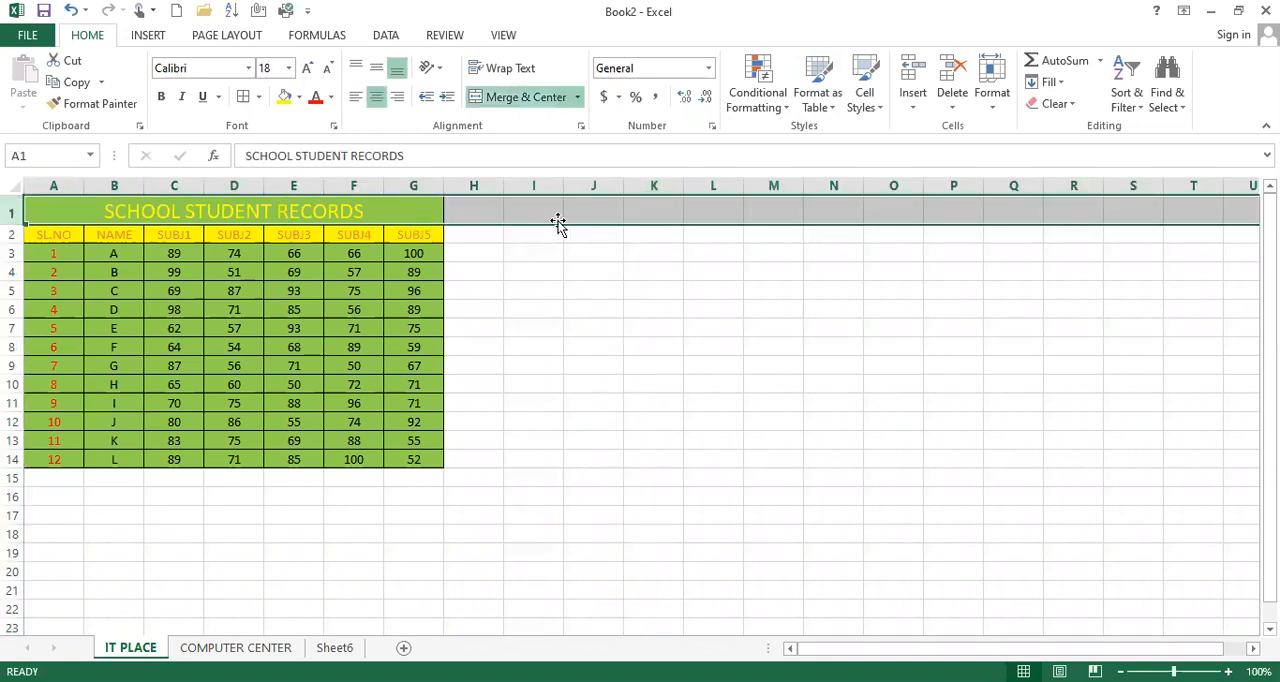
click(654, 177)
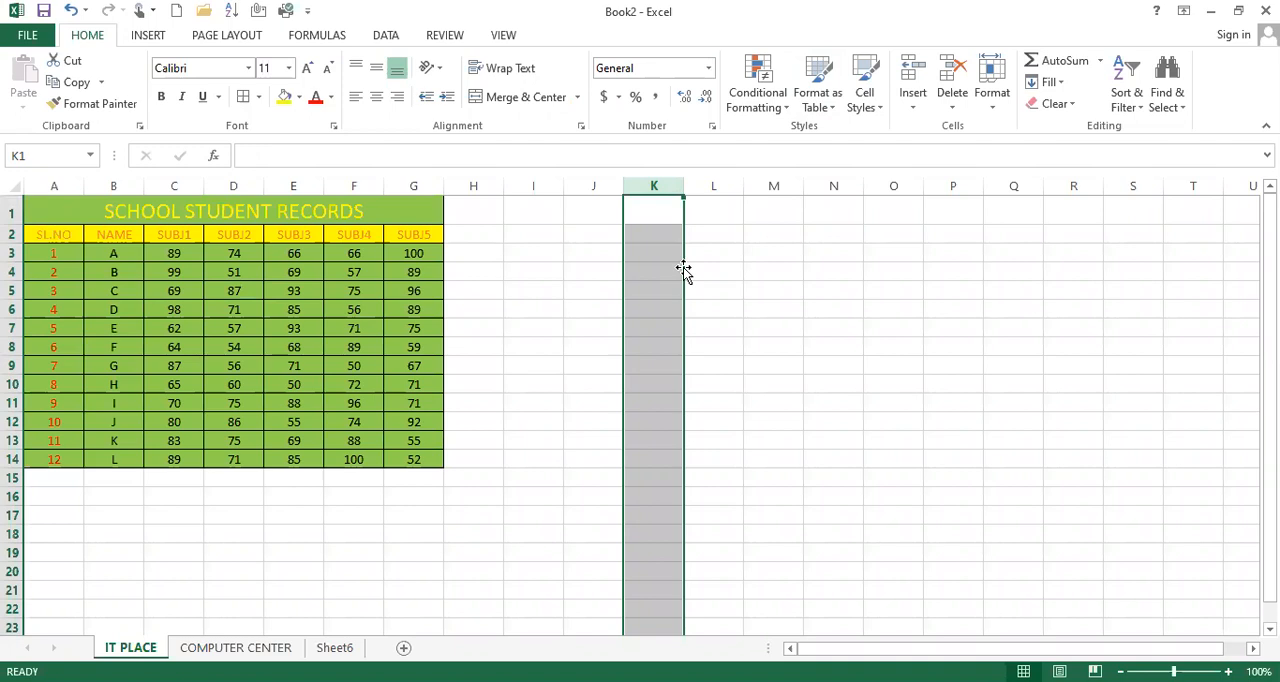
Enter the heading "mobile number" in cell J1
click(648, 242)
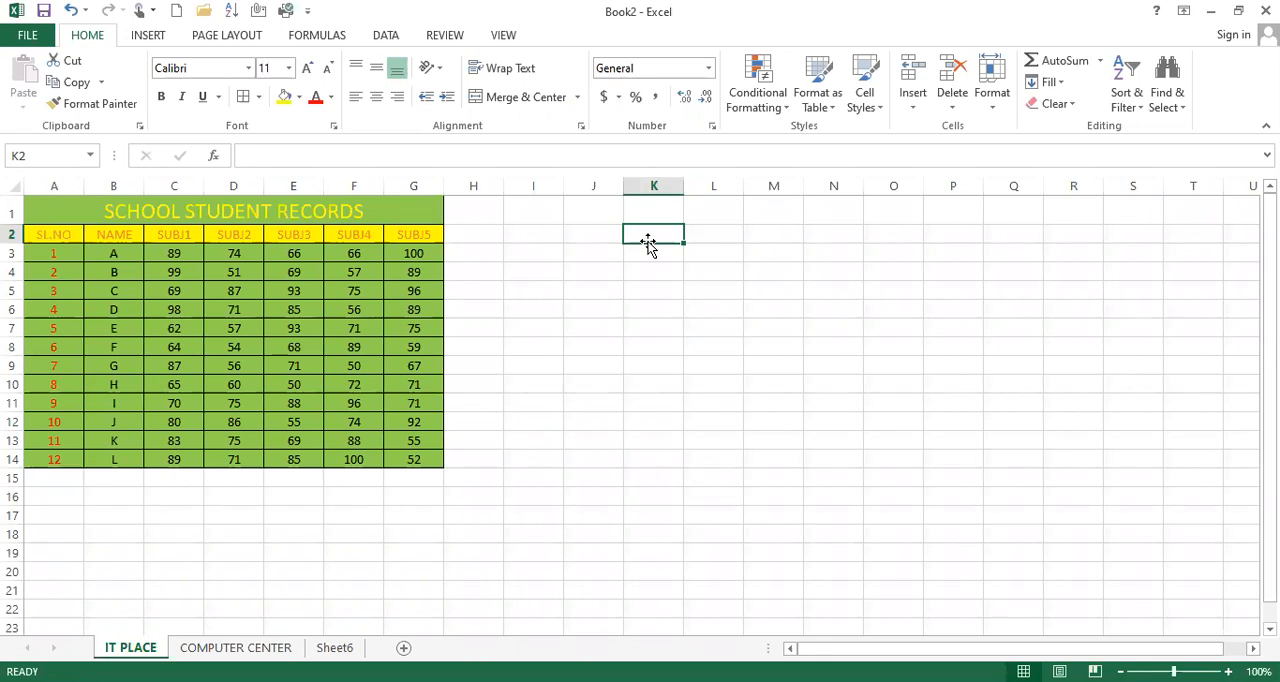
click(602, 180)
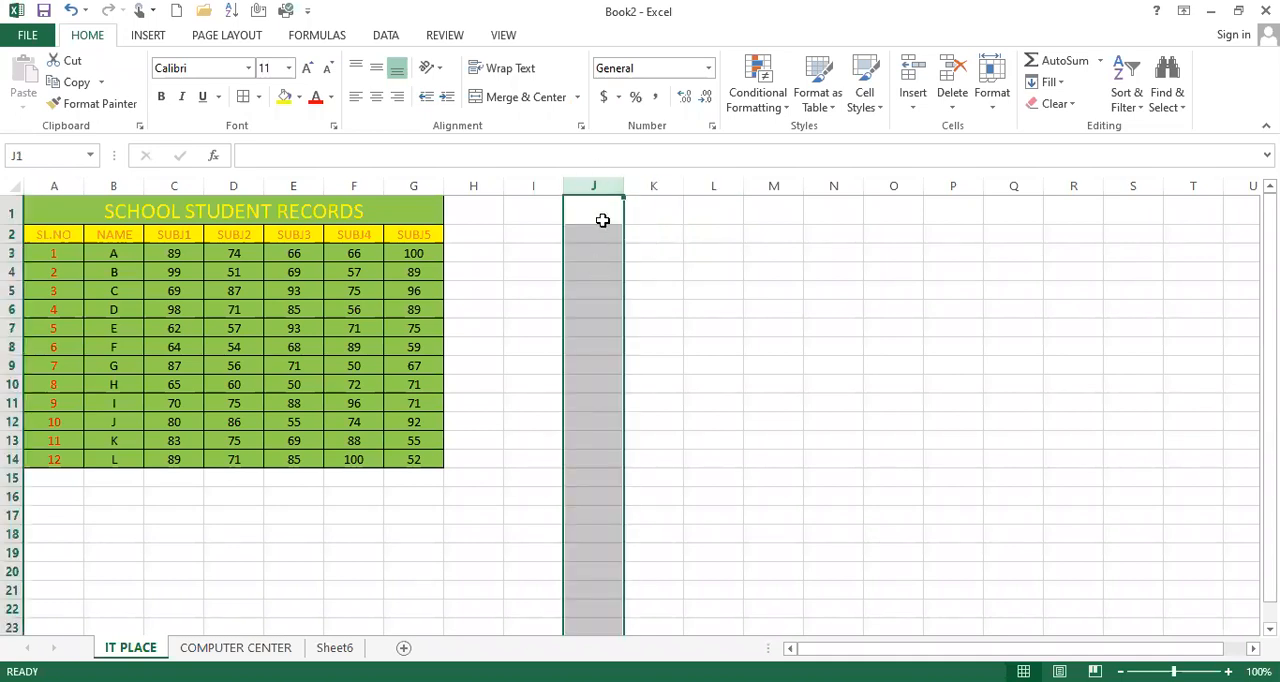
click(600, 209)
text(mobile numeb)
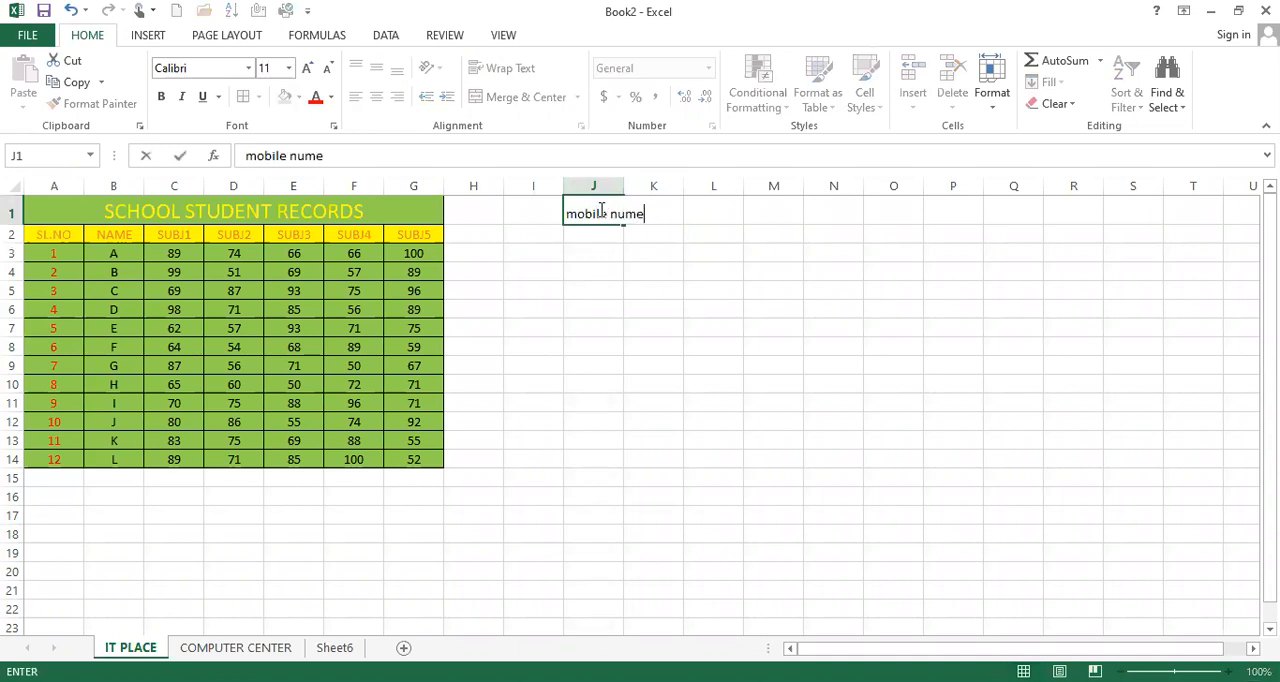
key(BackSpace)
key(BackSpace)
text(ber)
key(Return)
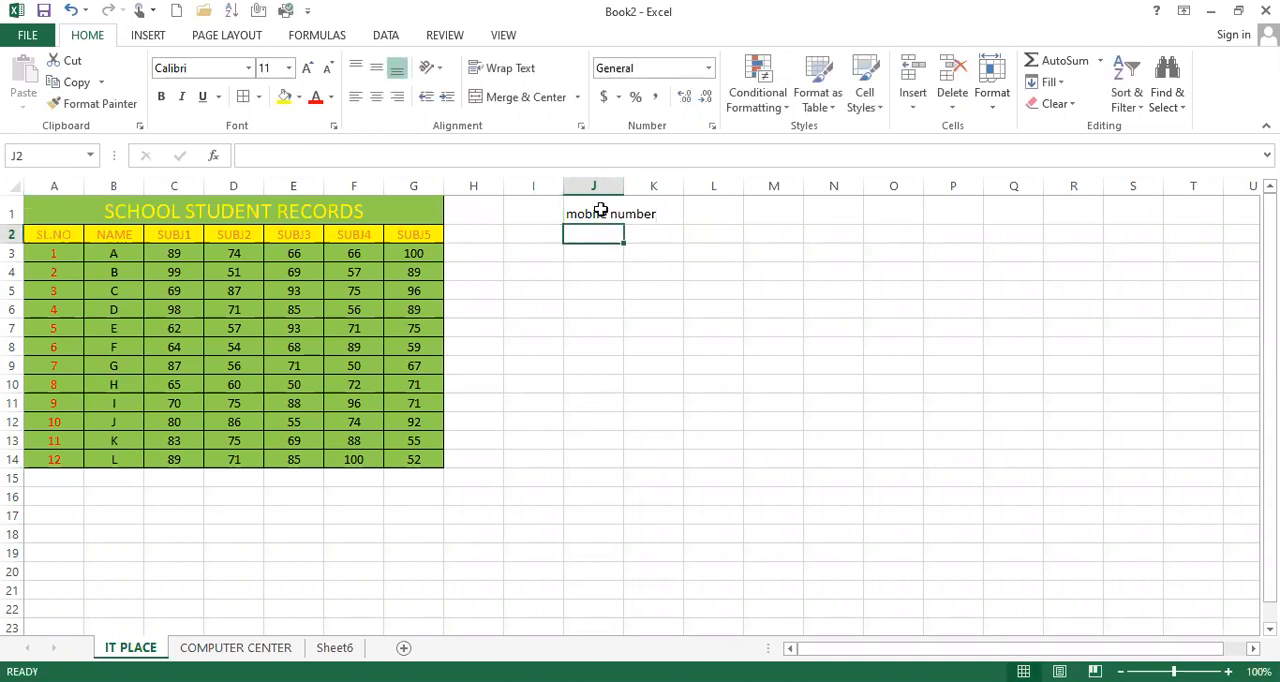
Enter a ten-digit mobile number in J2, below the heading
click(652, 230)
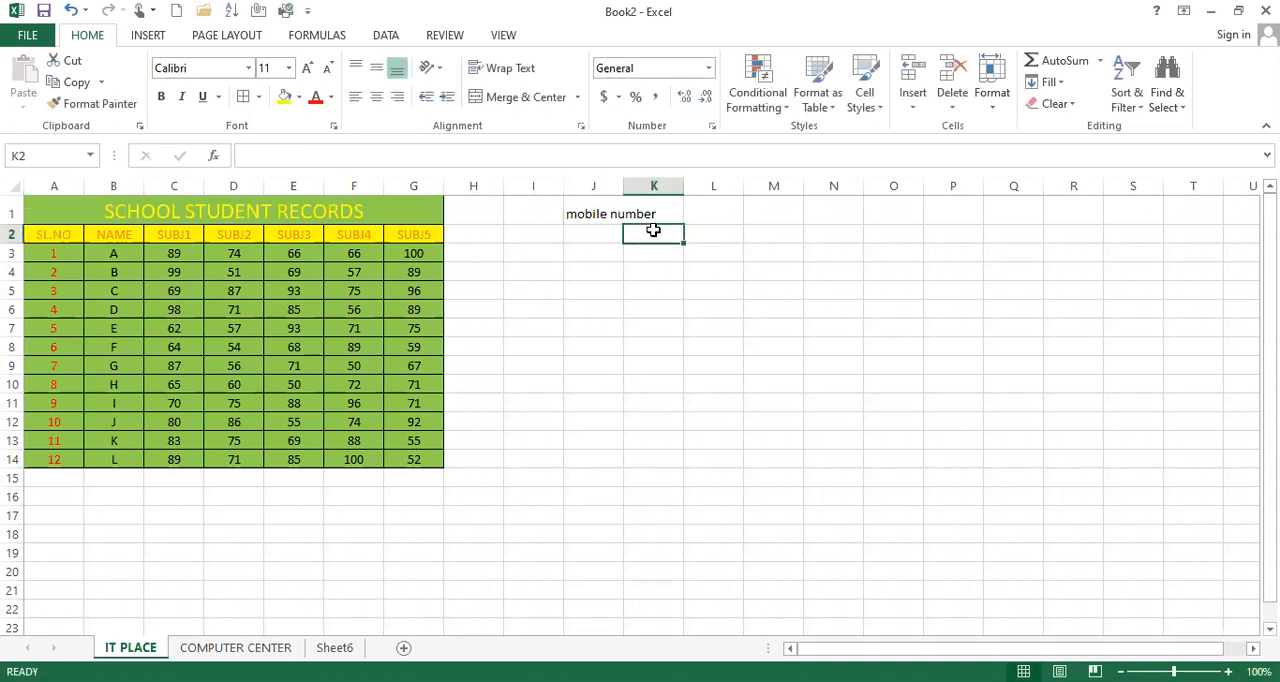
click(594, 230)
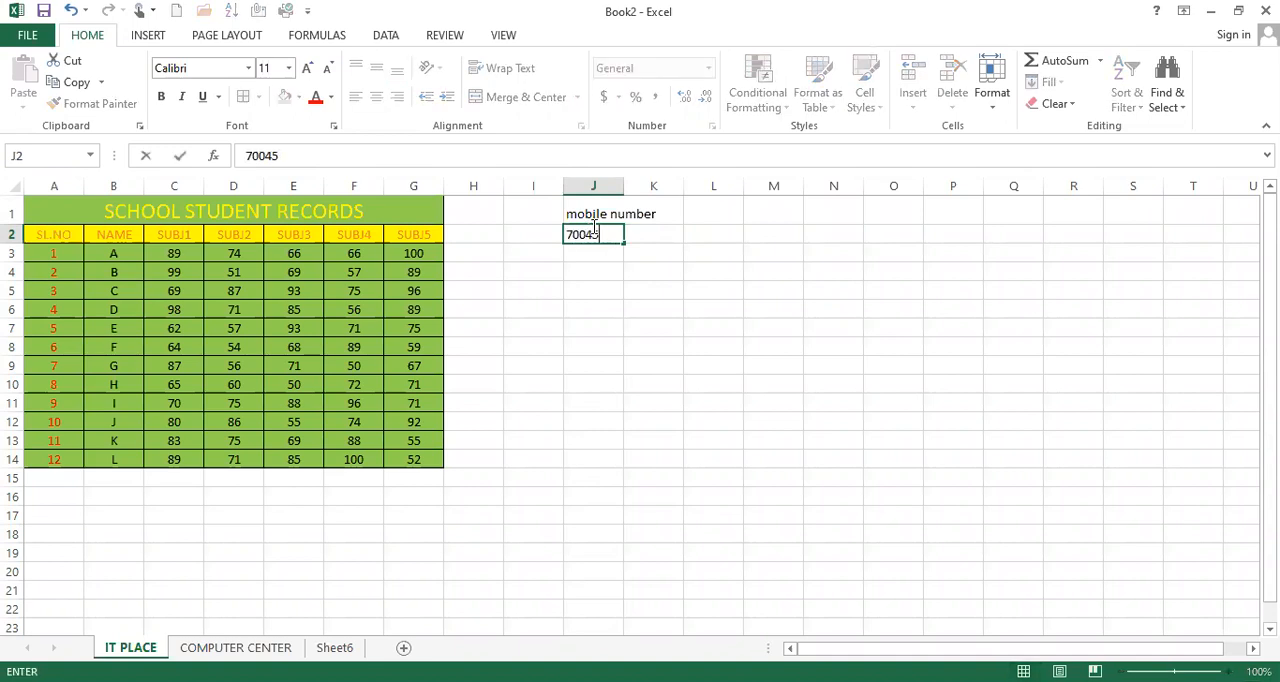
key(Left)
key(Left)
key(Left)
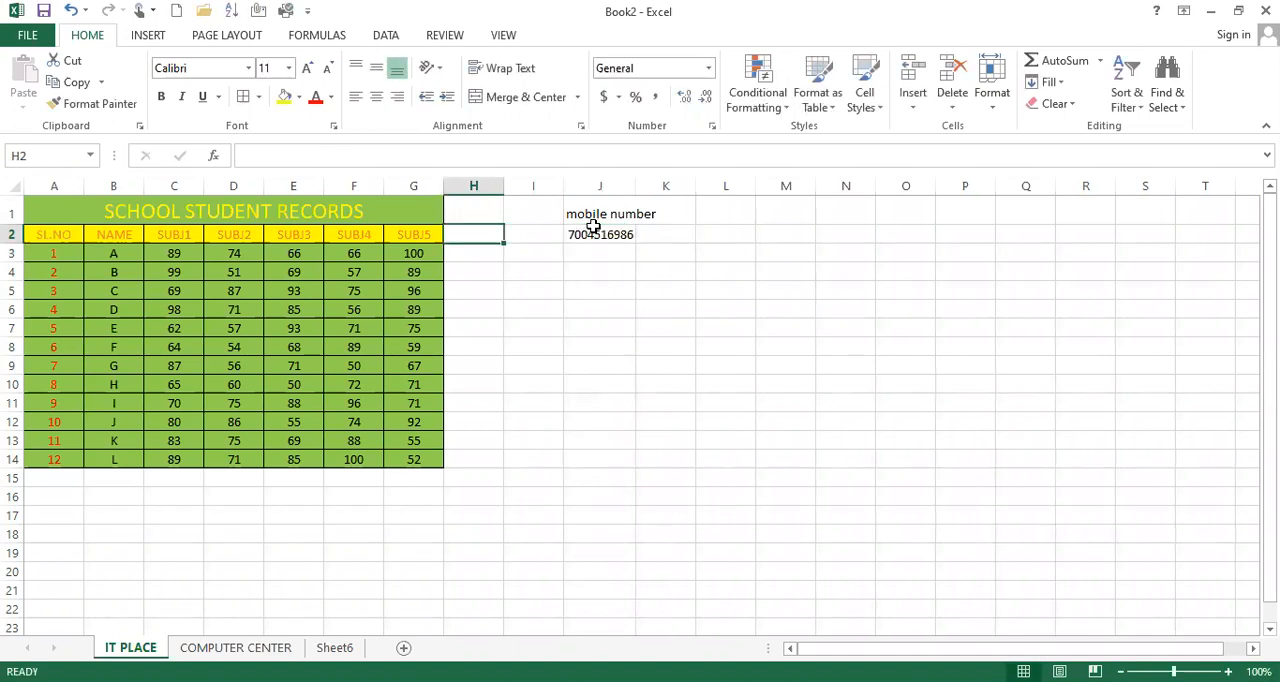
Add the country code 91 in front of the mobile number in J2 and fill it down to J19
click(572, 233)
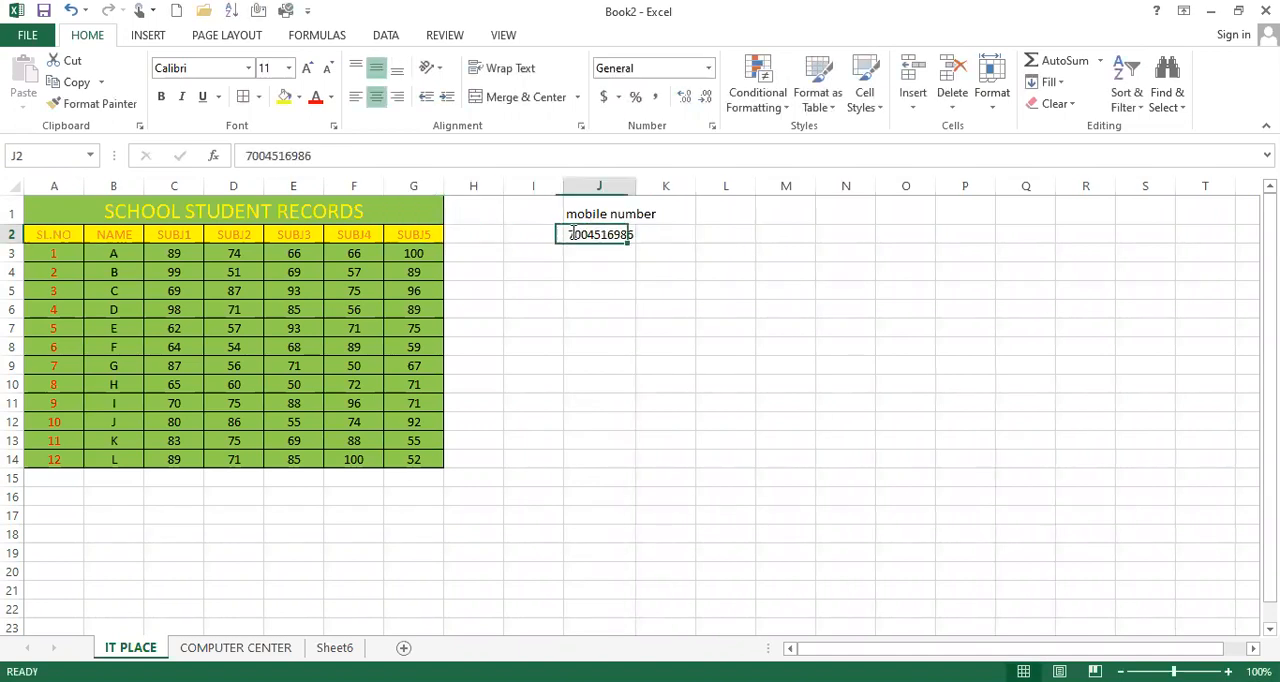
double_click(570, 233)
text(91)
key(Return)
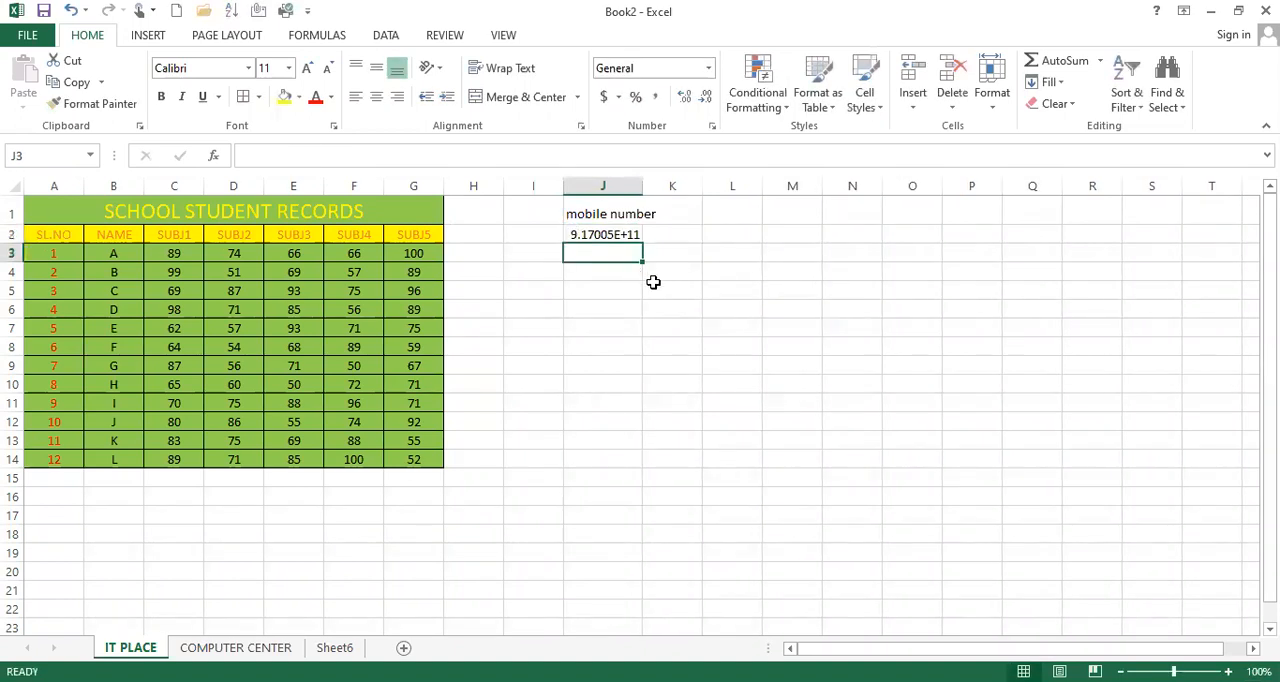
click(617, 238)
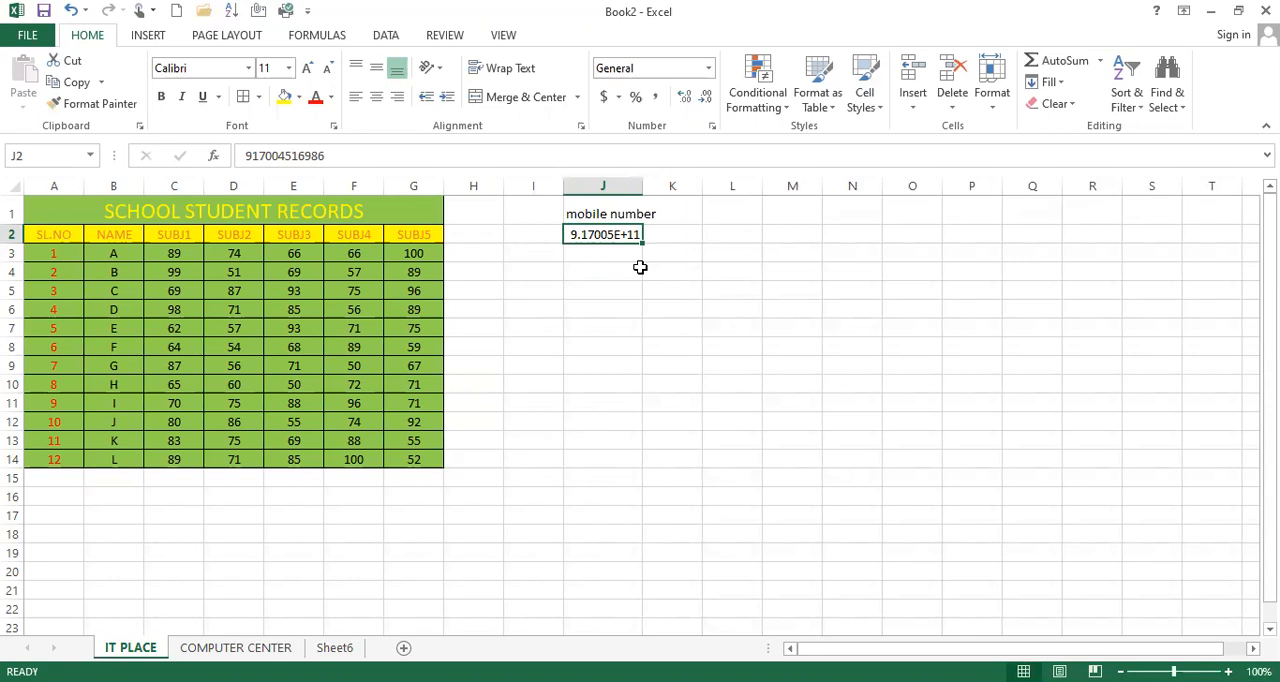
drag(642, 243, 652, 556)
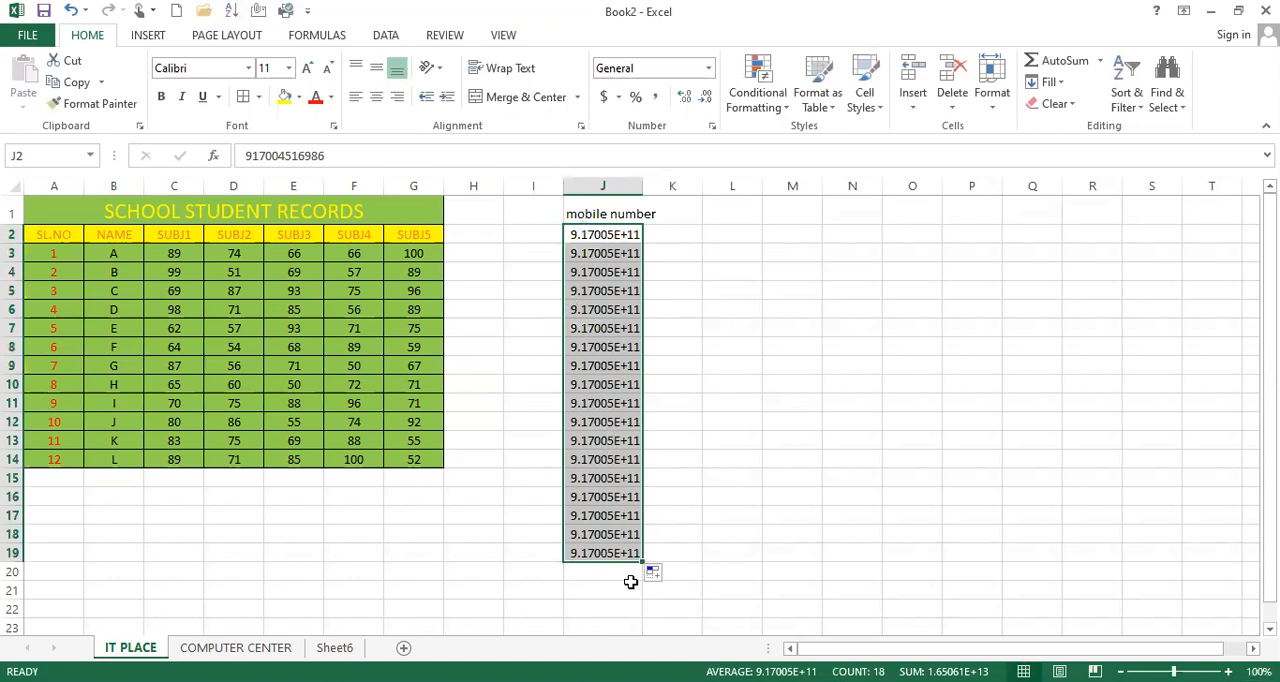
Try extending the filled numbers from J2:J19 across to column M, and undo that fill
click(641, 560)
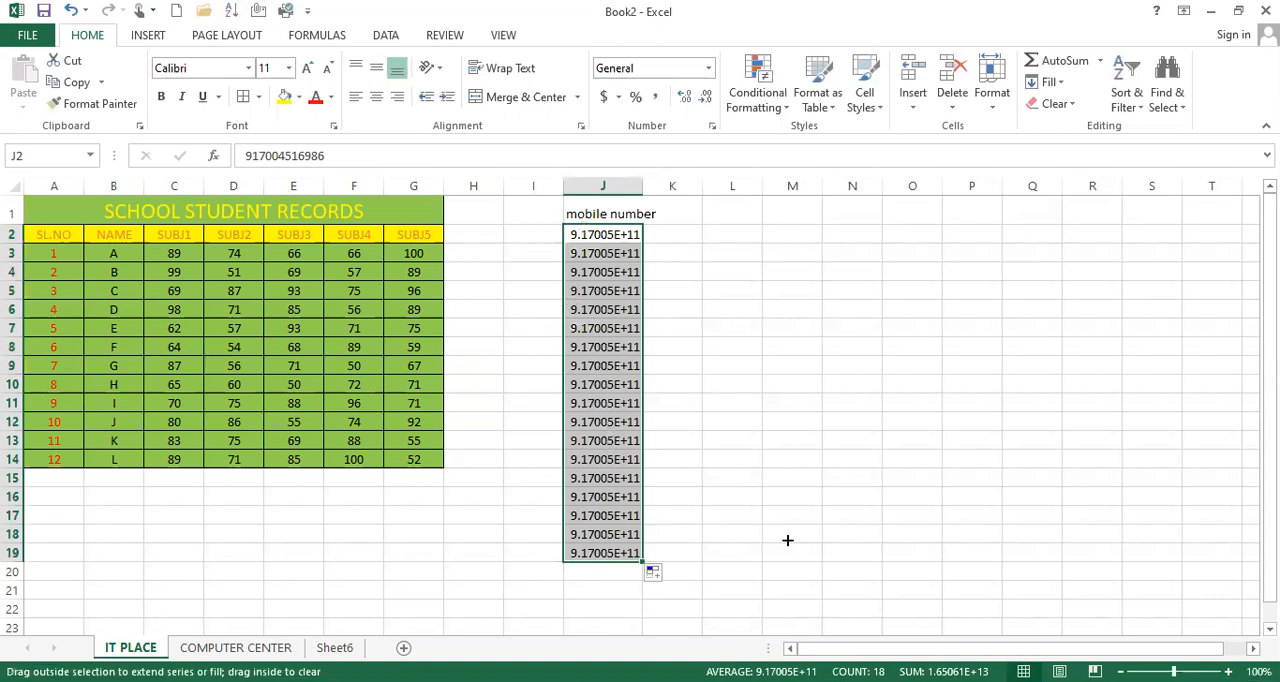
drag(797, 539, 797, 538)
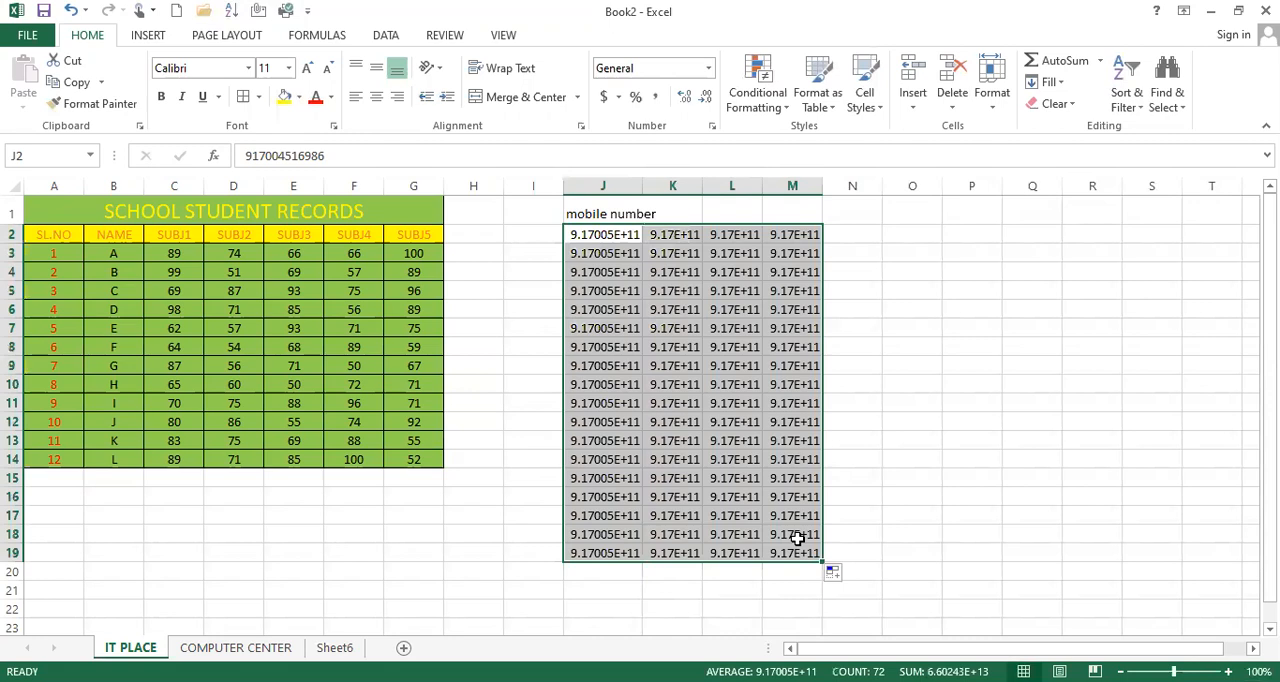
key(ctrl+z)
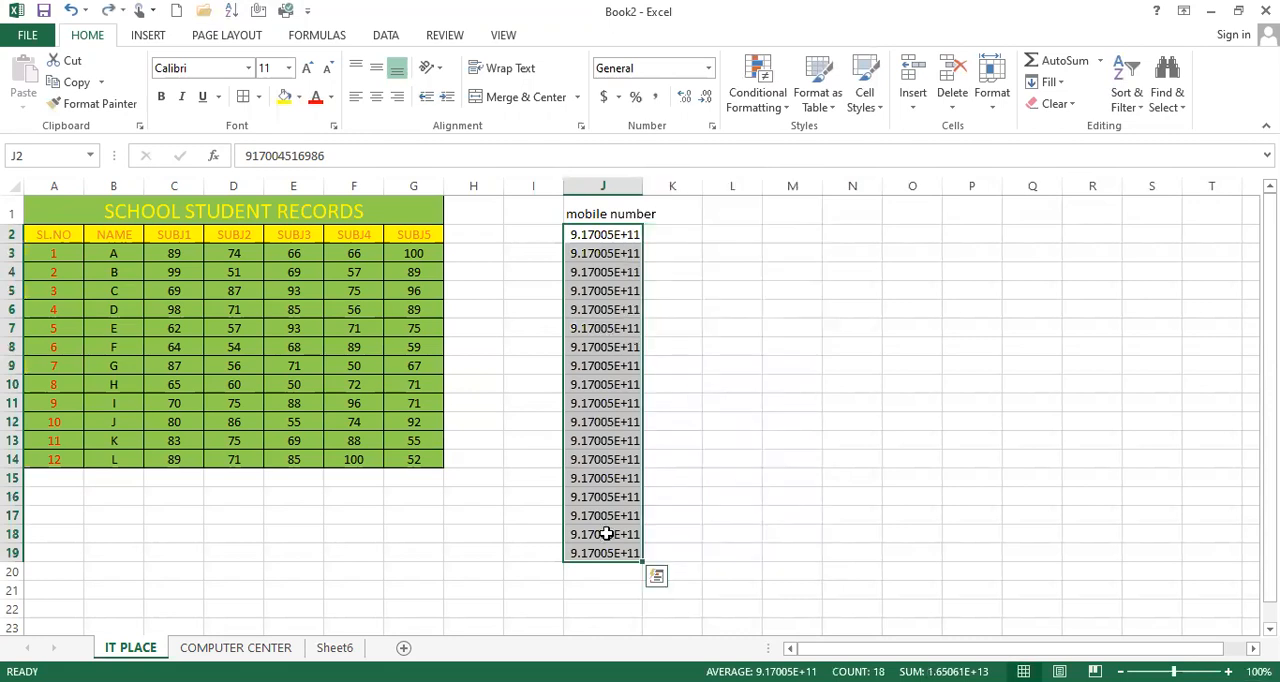
Apply the Number format to the whole of column J and reduce it to zero decimal places
click(615, 178)
click(676, 180)
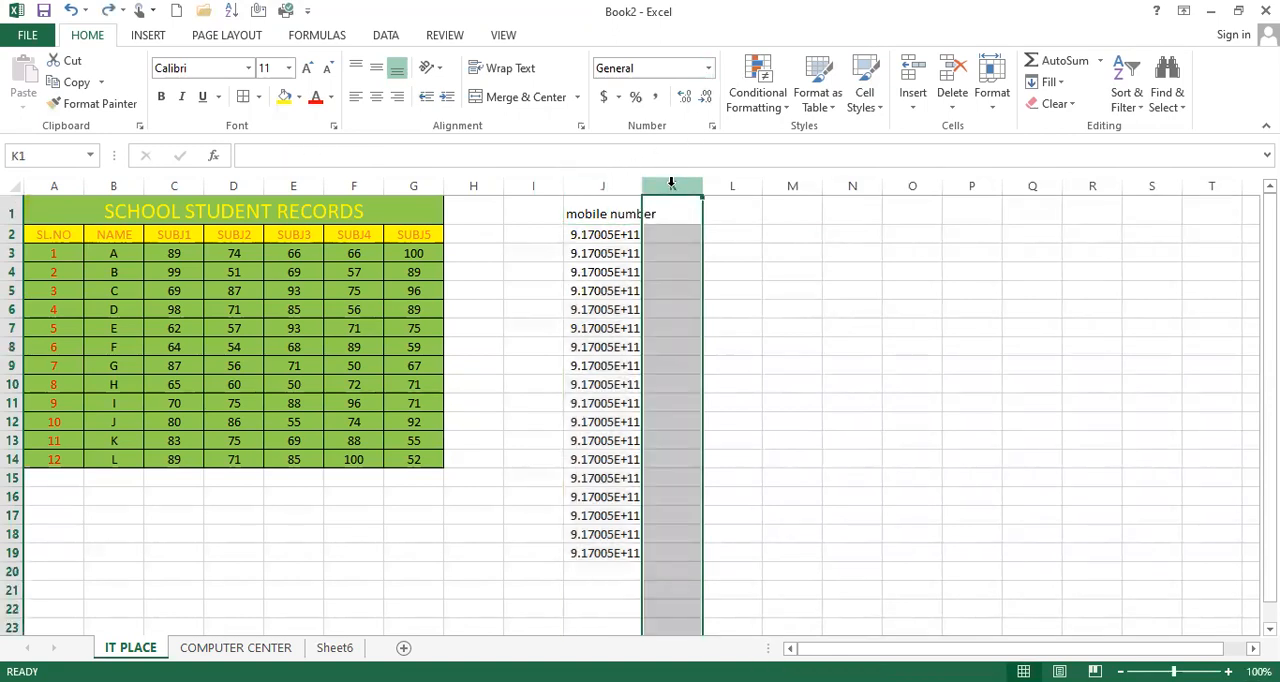
click(712, 70)
click(692, 138)
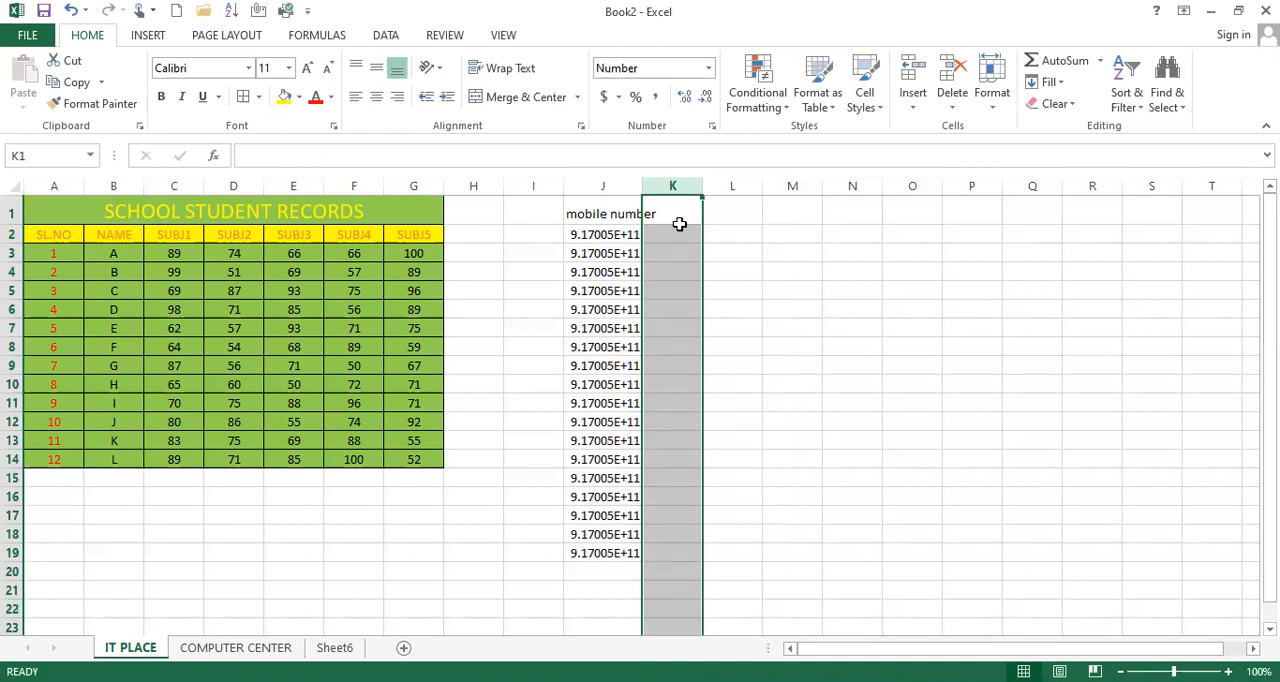
click(608, 185)
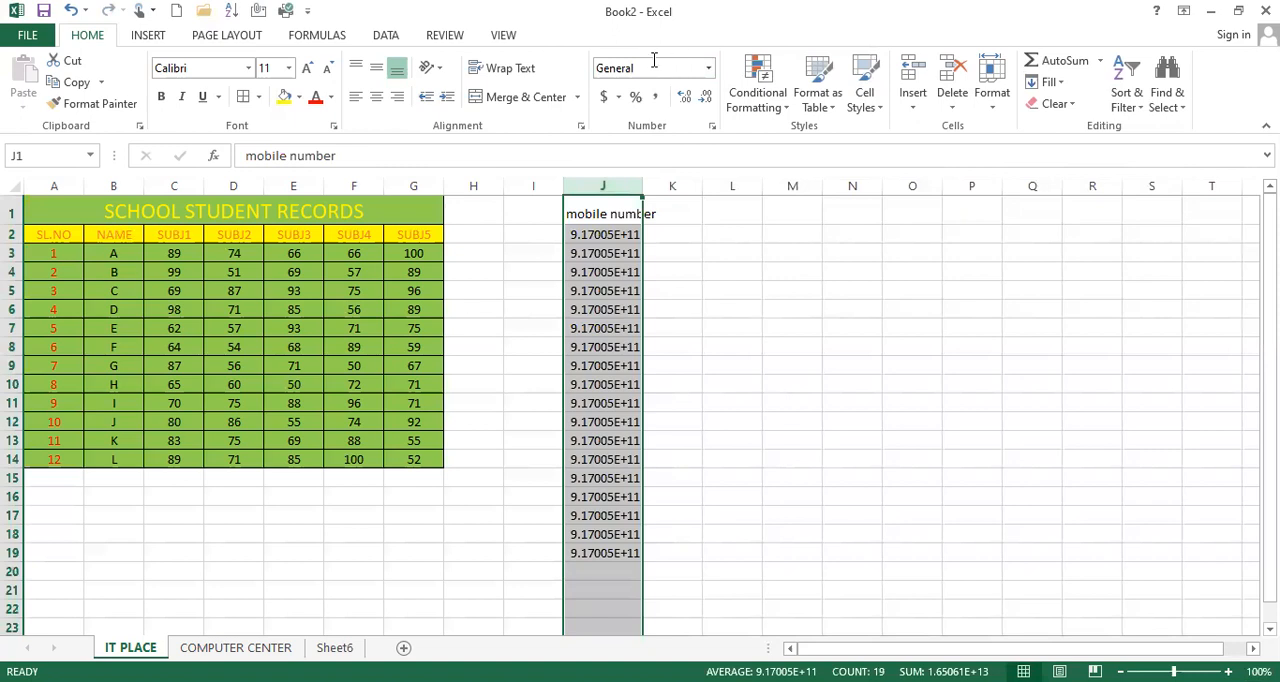
click(708, 68)
click(665, 141)
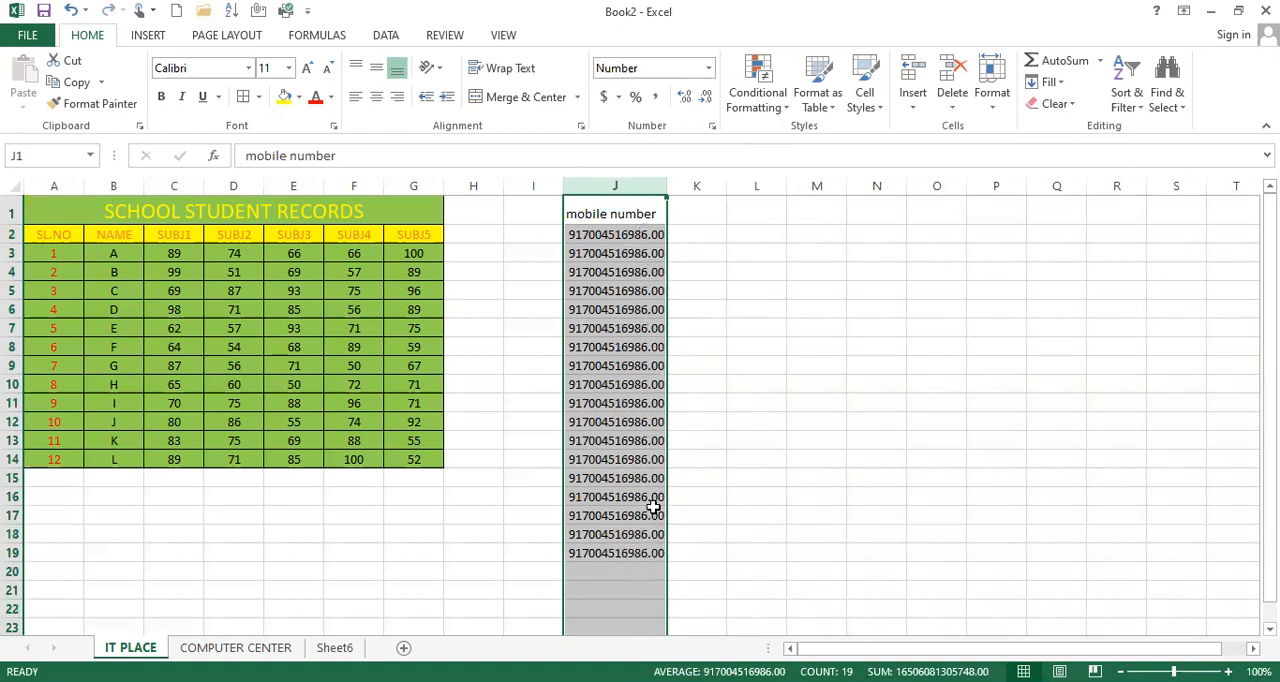
click(704, 100)
click(704, 100)
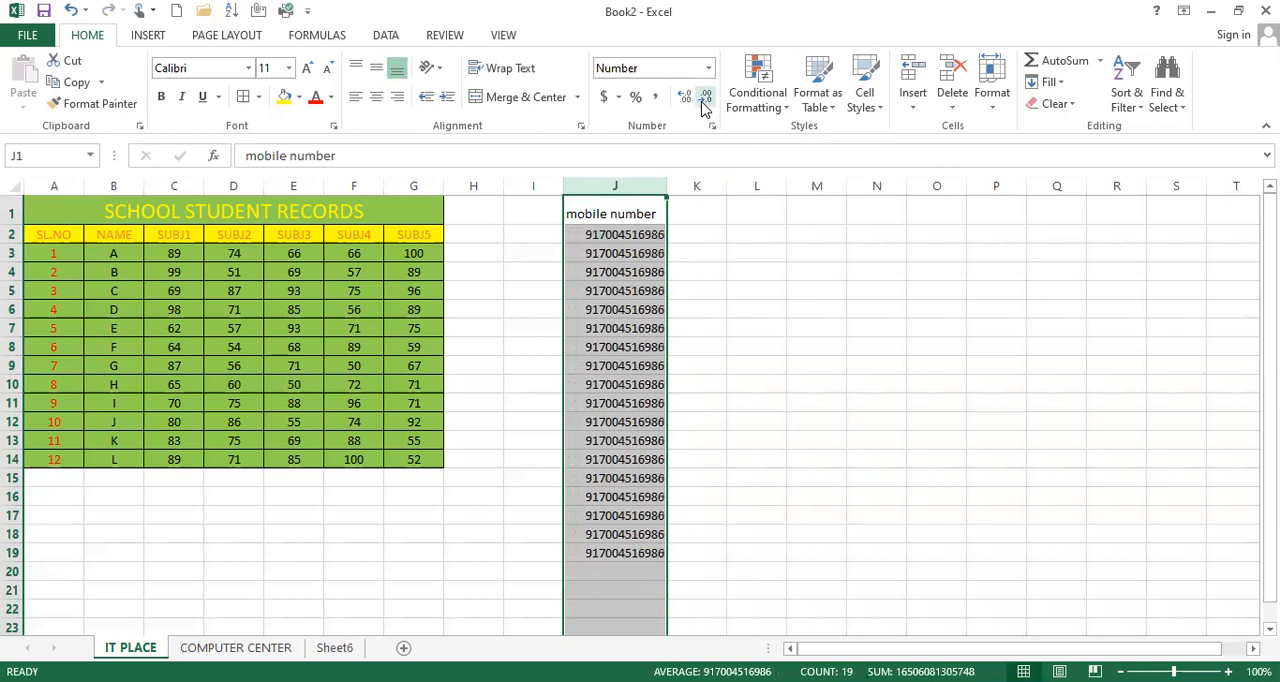